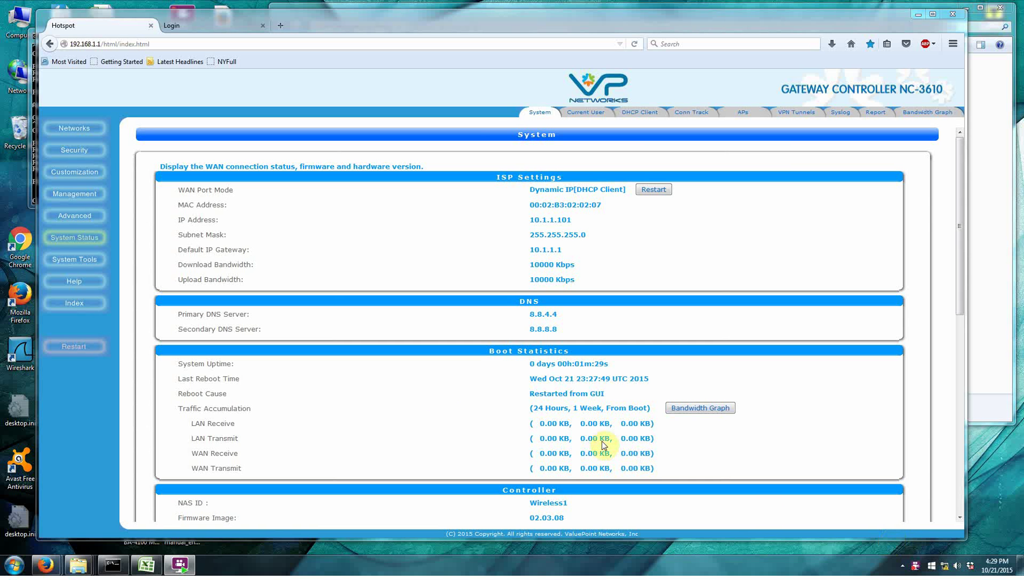
# Check that the System Status Current User list is empty, then bring up Command Prompt.
pyautogui.click(70, 150)
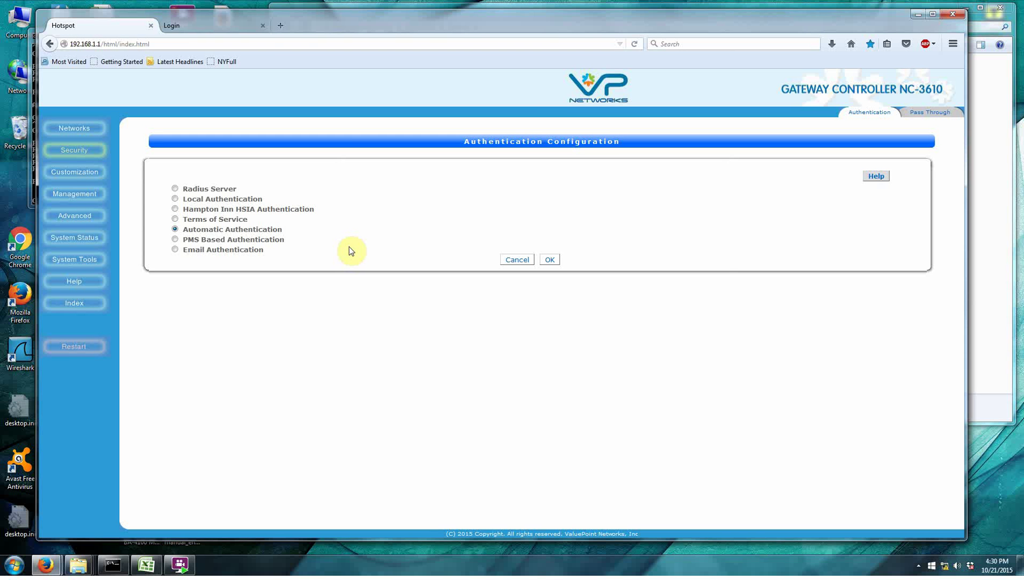
pyautogui.click(84, 242)
pyautogui.click(596, 116)
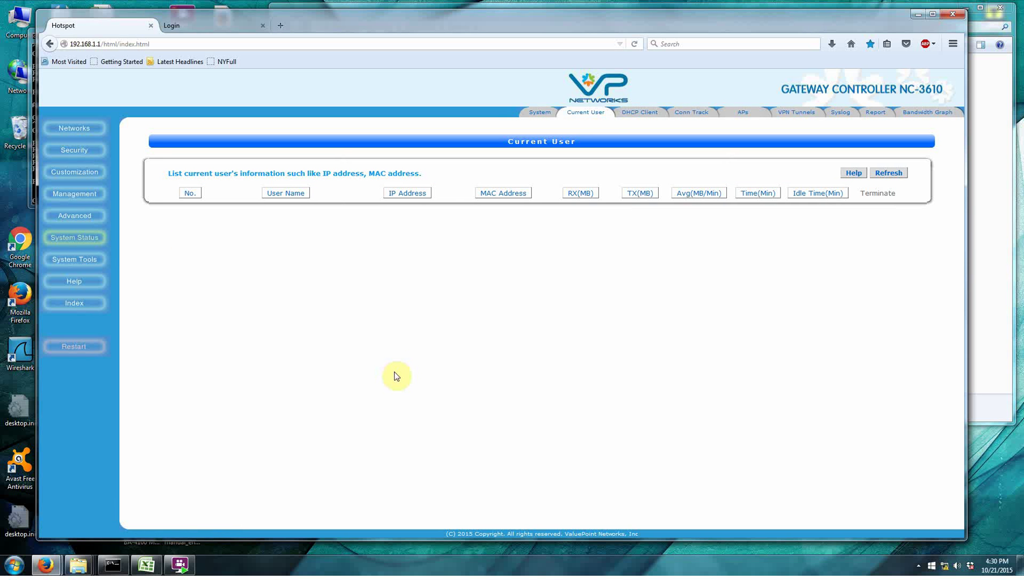
pyautogui.click(109, 561)
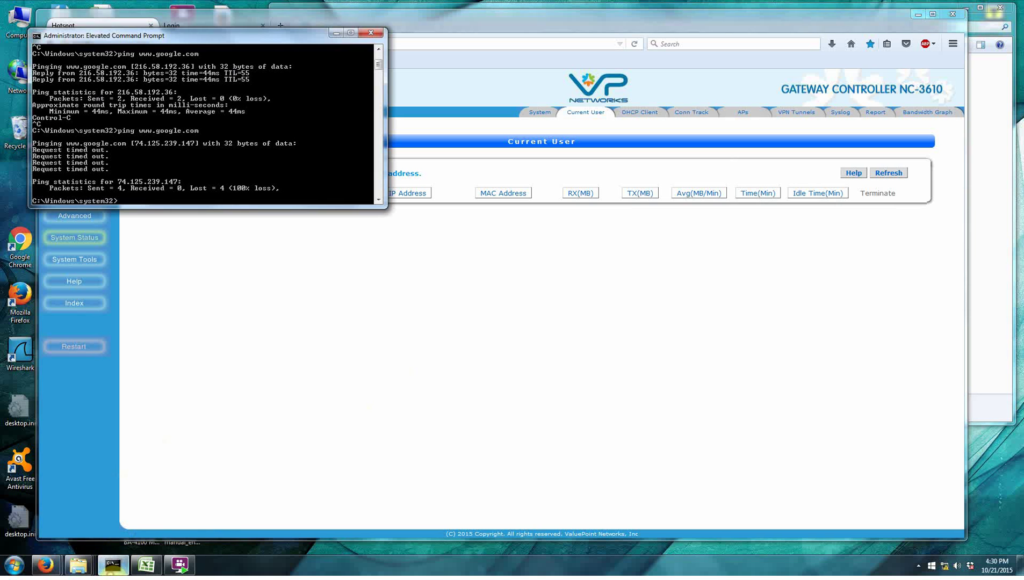
pyautogui.write('pin')
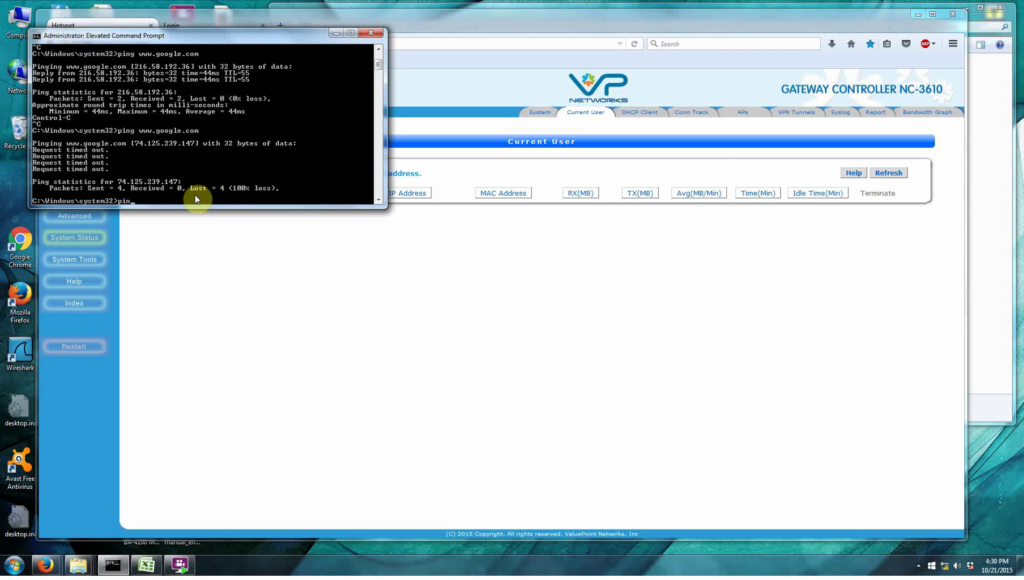
pyautogui.write('h www.google.com')
pyautogui.press('Return')
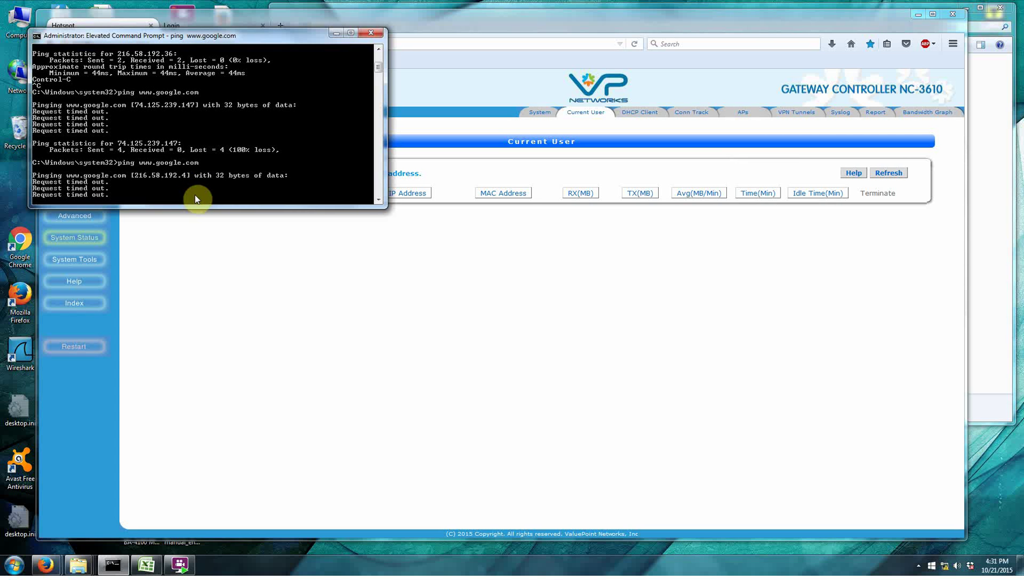
pyautogui.click(363, 310)
pyautogui.click(182, 26)
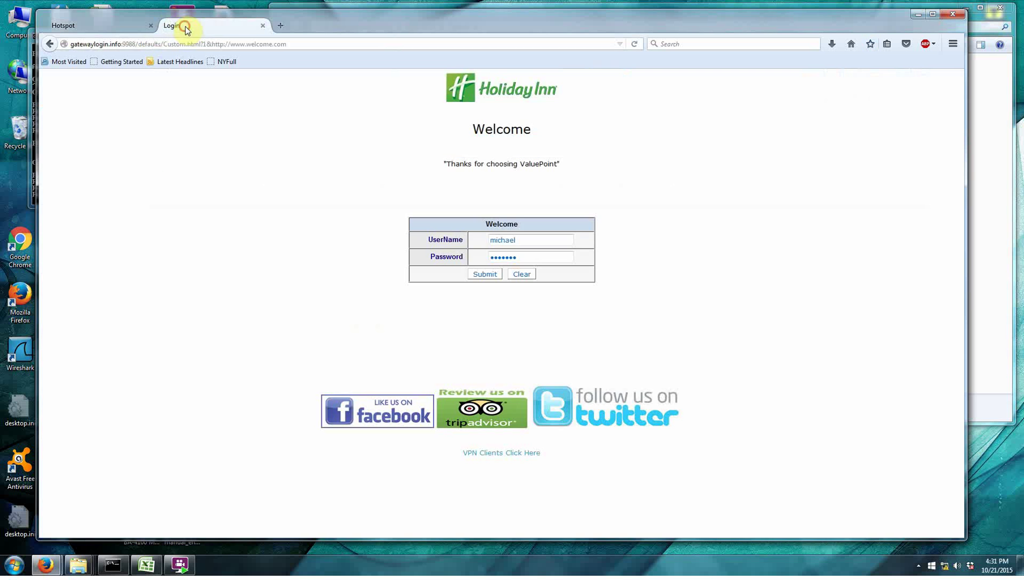
# Load the home page, refresh Current User to see 192.168.1.10, and stop the now-replying ping.
pyautogui.click(851, 44)
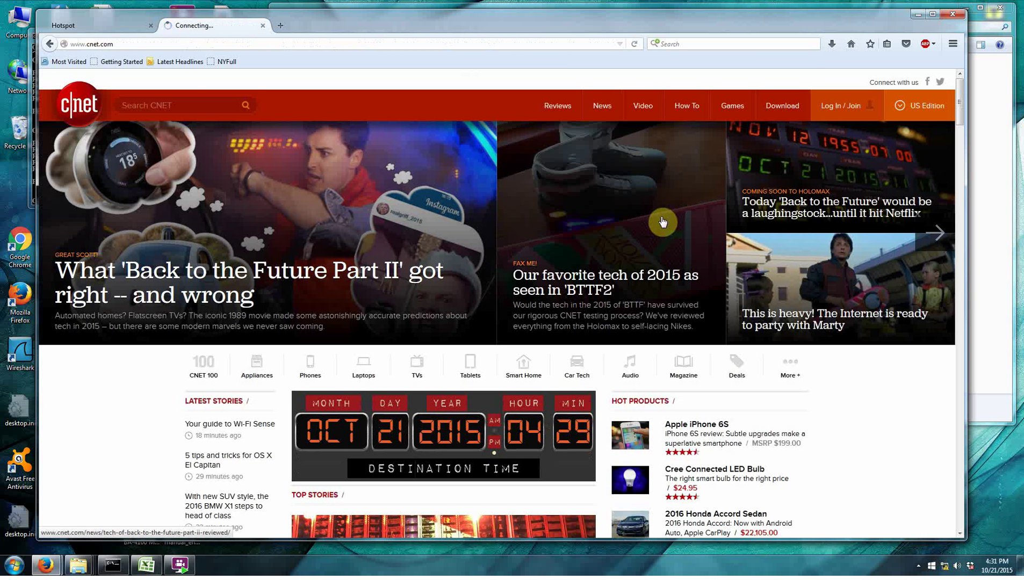
pyautogui.click(109, 24)
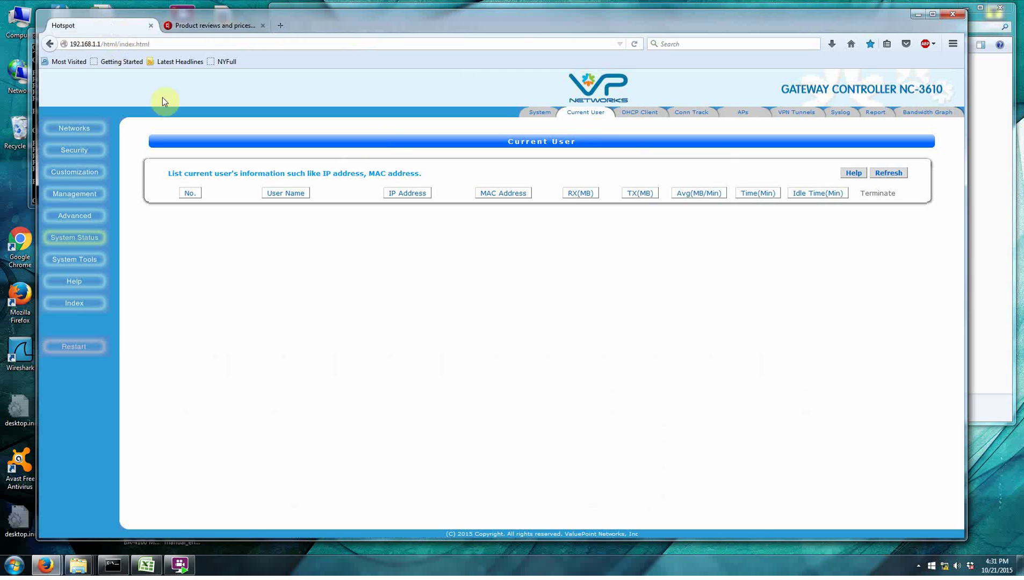
pyautogui.click(888, 172)
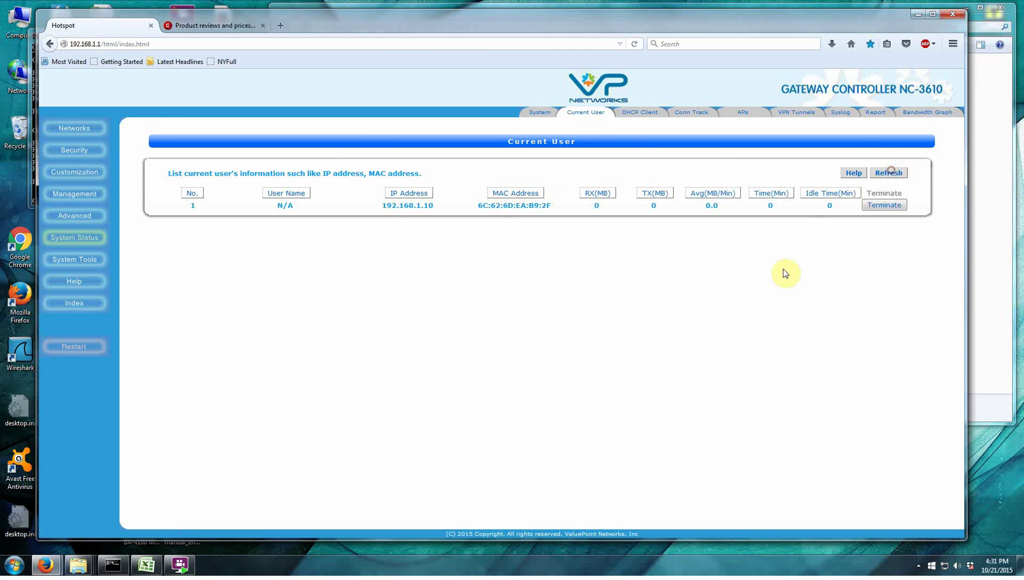
pyautogui.click(114, 565)
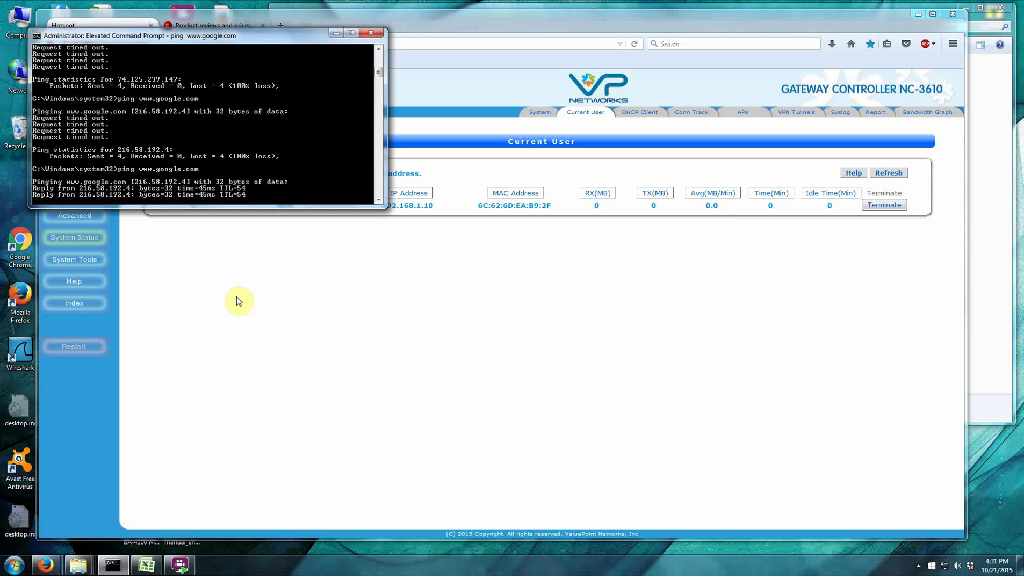
pyautogui.hotkey('ctrl', 'c')
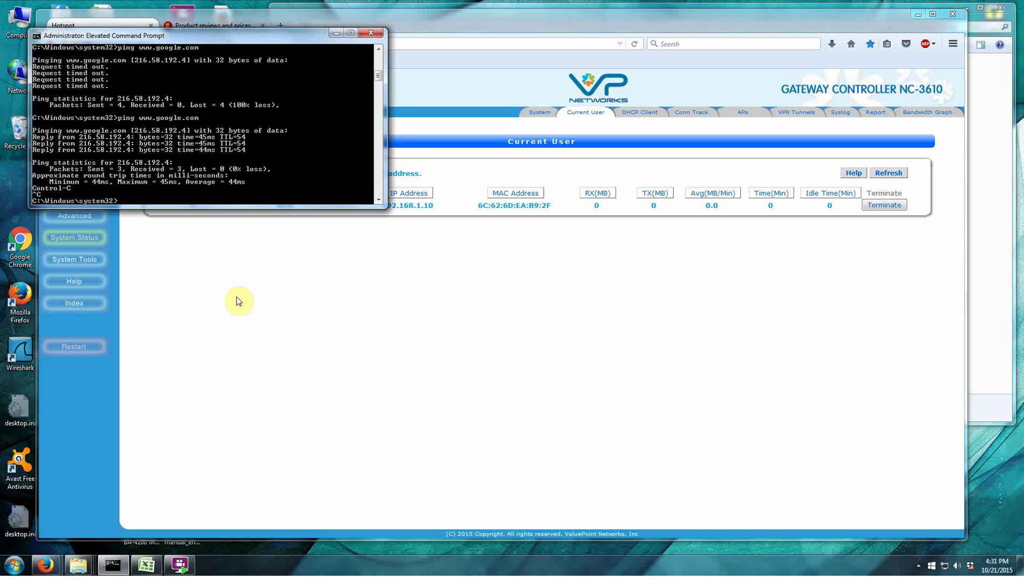
pyautogui.click(362, 330)
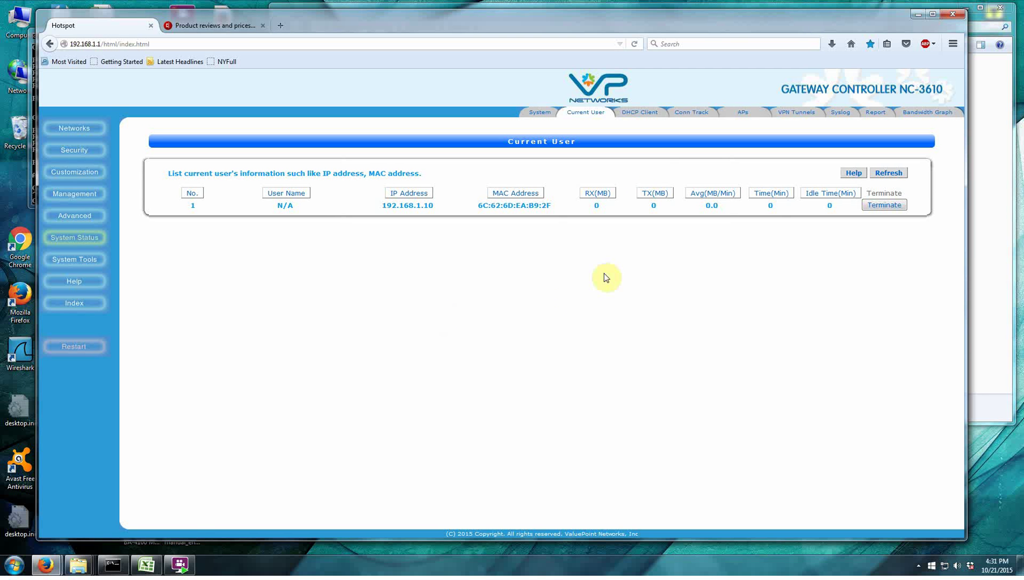
# Add the DHCP client 192.168.1.10 to MAC passthrough, then go to Authentication Configuration.
pyautogui.click(646, 118)
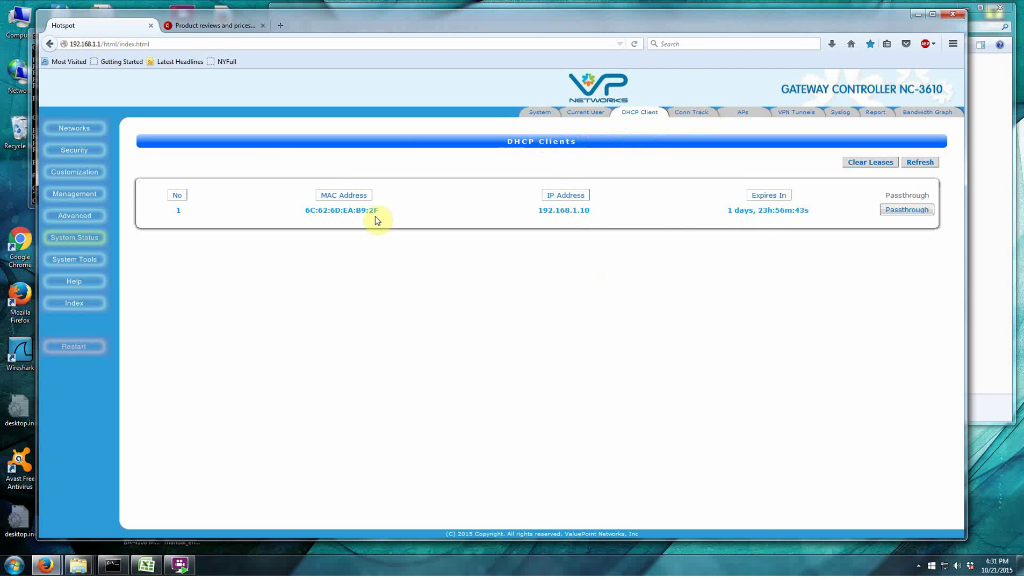
pyautogui.moveTo(383, 210); pyautogui.dragTo(308, 213)
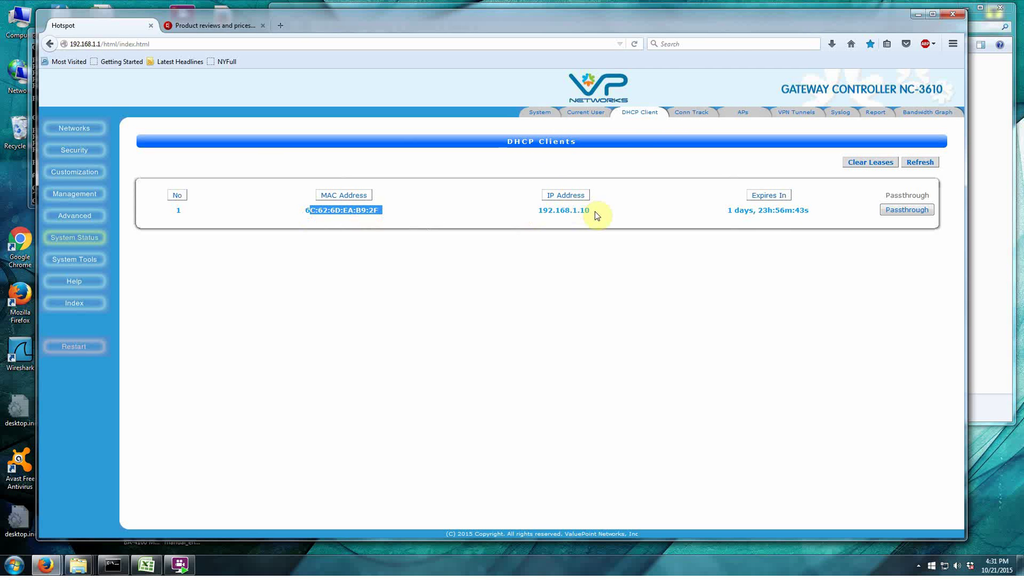
pyautogui.moveTo(594, 212); pyautogui.dragTo(548, 217)
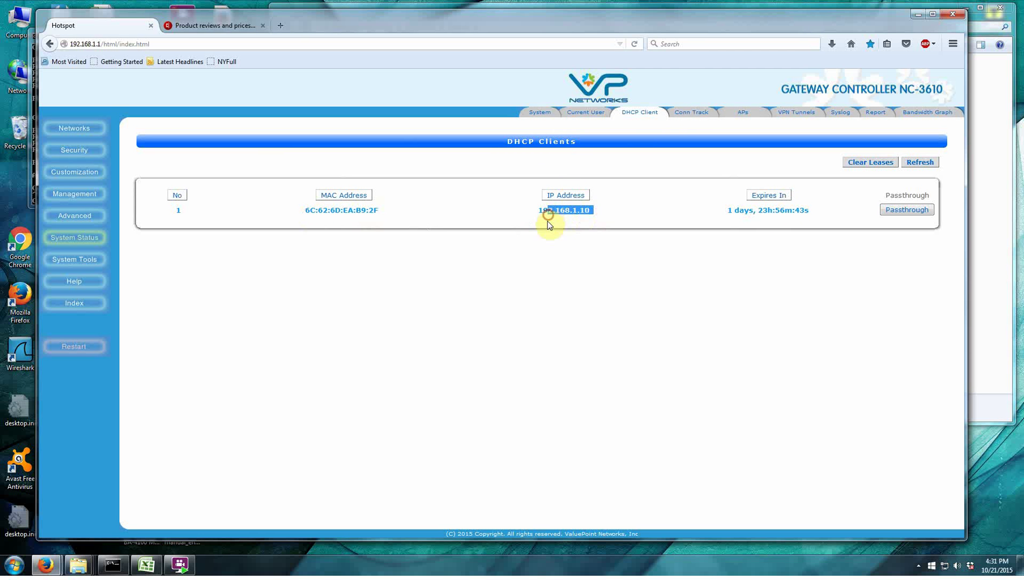
pyautogui.click(906, 214)
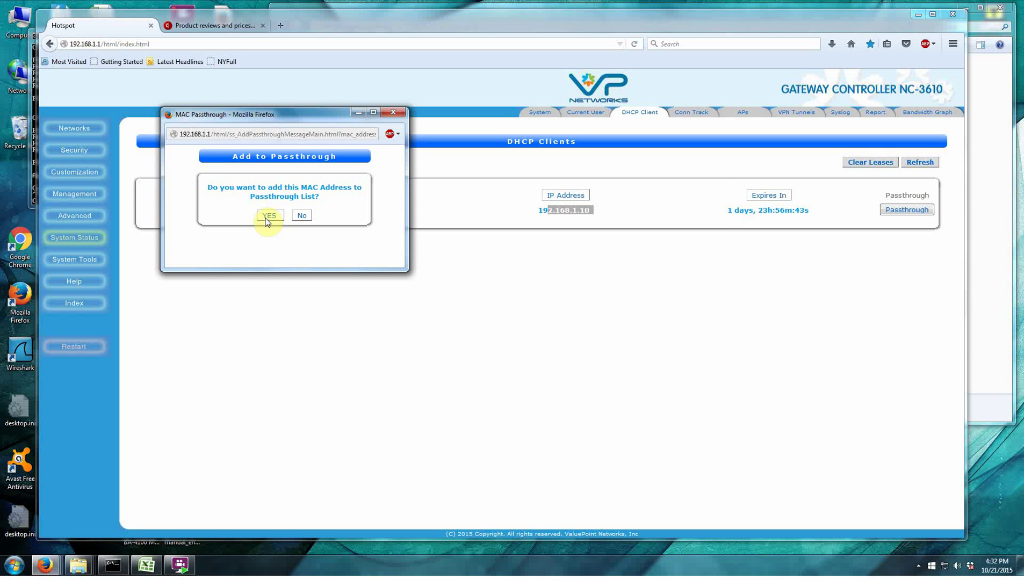
pyautogui.click(268, 216)
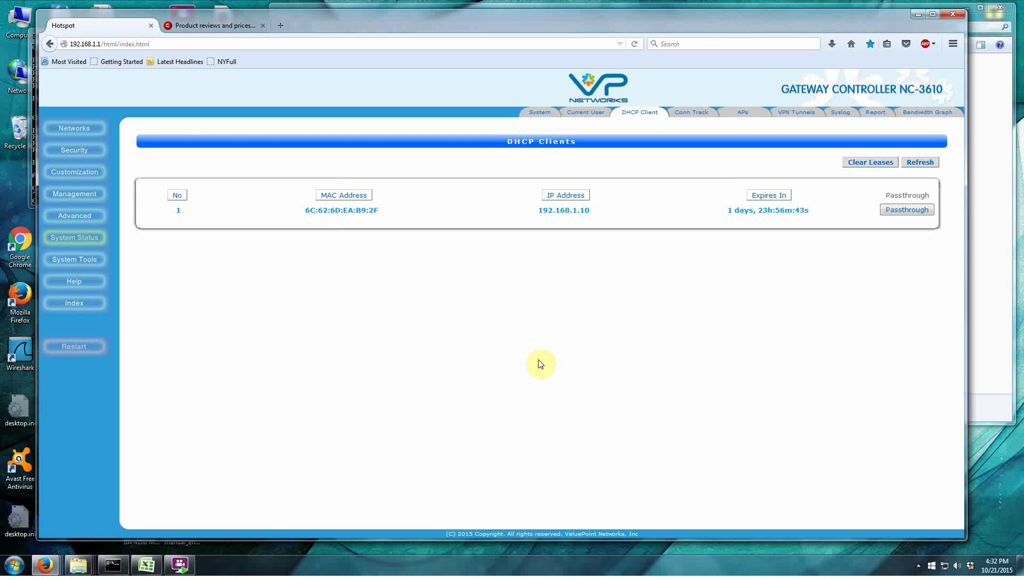
pyautogui.click(75, 151)
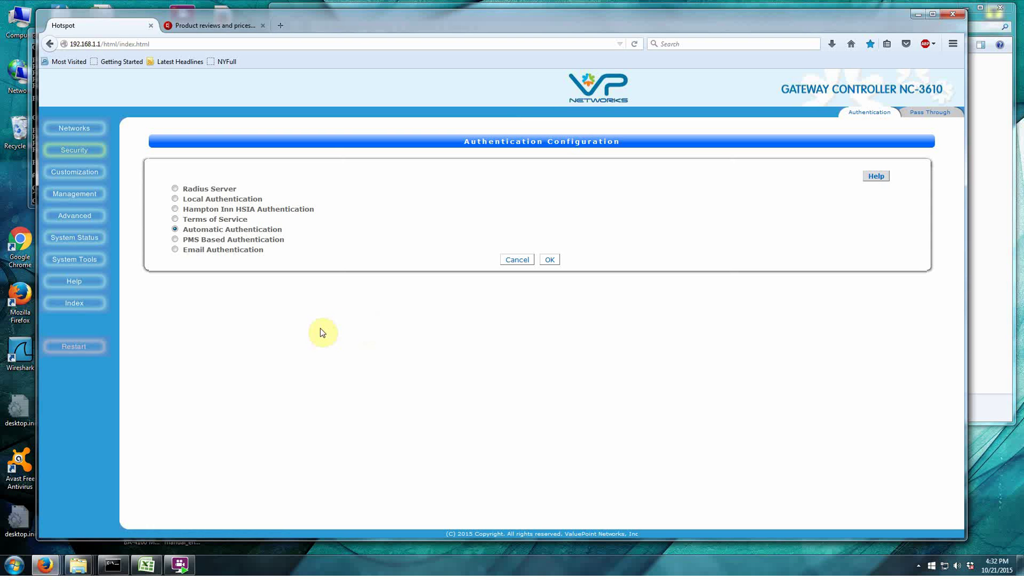
# Set authentication to Terms of Service, save it, and restart the gateway now.
pyautogui.click(175, 219)
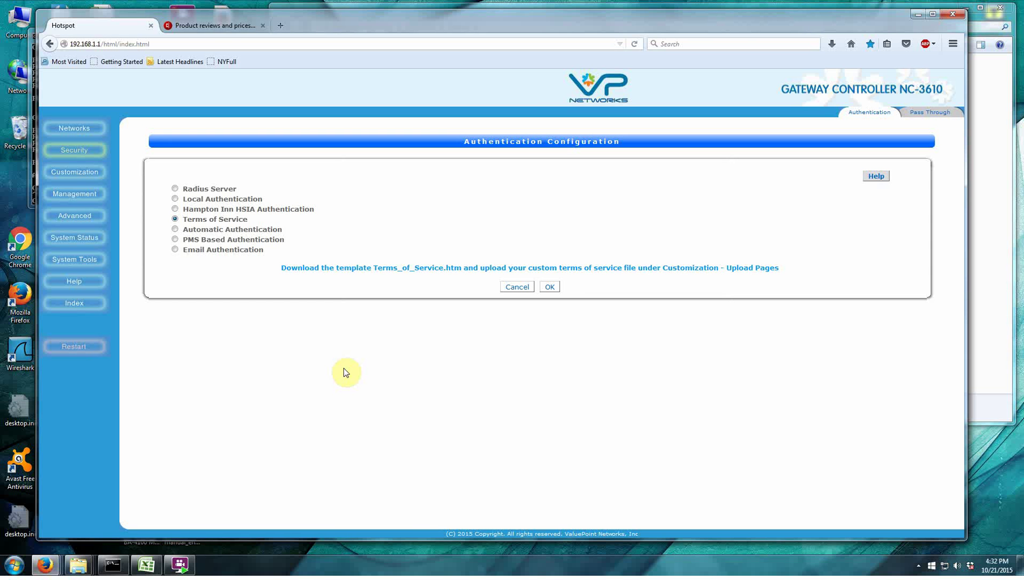
pyautogui.click(549, 287)
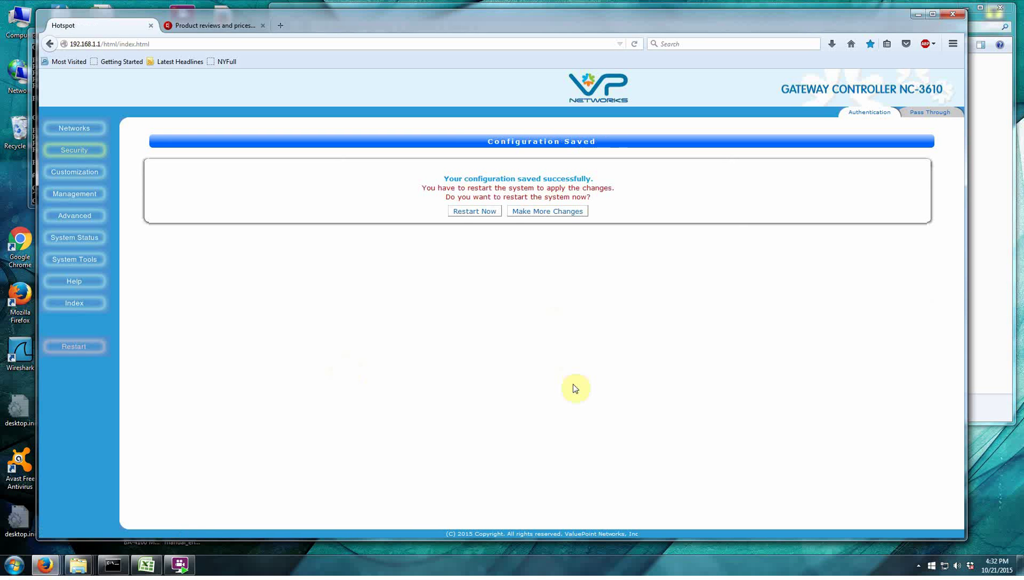
pyautogui.click(465, 213)
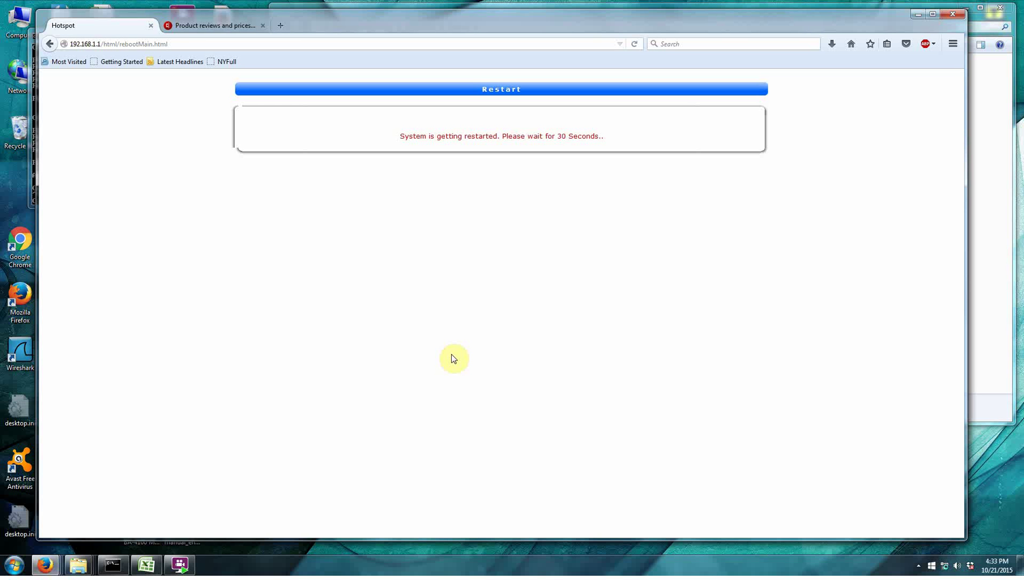
# Reload the admin at 192.168.1.1 after the restart and view the empty Current User list.
pyautogui.click(181, 44)
pyautogui.click(182, 45)
pyautogui.press('BackSpace')
pyautogui.press('BackSpace')
pyautogui.press('BackSpace')
pyautogui.press('BackSpace')
pyautogui.press('BackSpace')
pyautogui.press('BackSpace')
pyautogui.press('BackSpace')
pyautogui.press('BackSpace')
pyautogui.press('BackSpace')
pyautogui.press('BackSpace')
pyautogui.press('BackSpace')
pyautogui.press('BackSpace')
pyautogui.press('BackSpace')
pyautogui.press('BackSpace')
pyautogui.press('BackSpace')
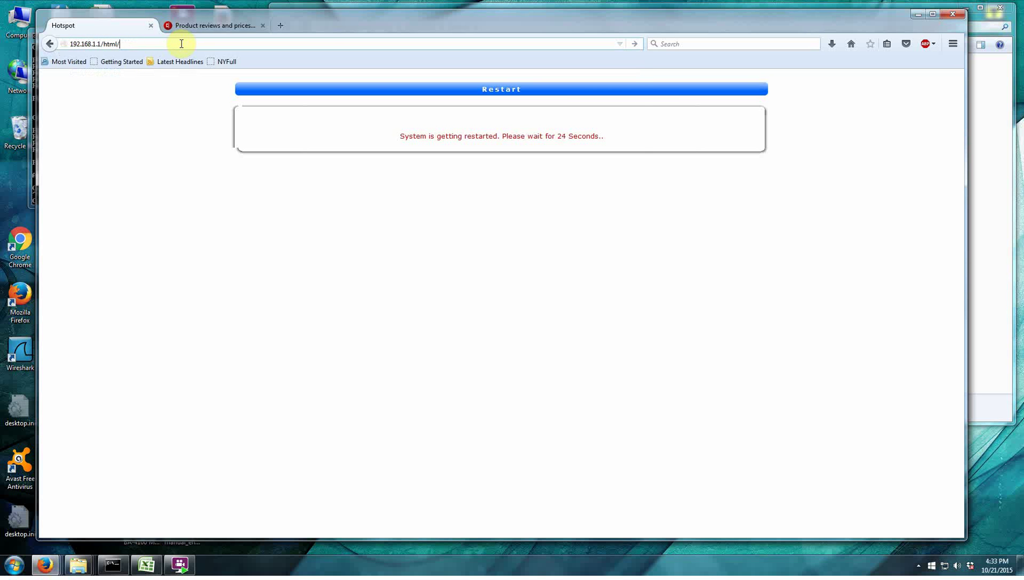
pyautogui.press('BackSpace')
pyautogui.press('BackSpace')
pyautogui.press('BackSpace')
pyautogui.press('BackSpace')
pyautogui.press('BackSpace')
pyautogui.press('BackSpace')
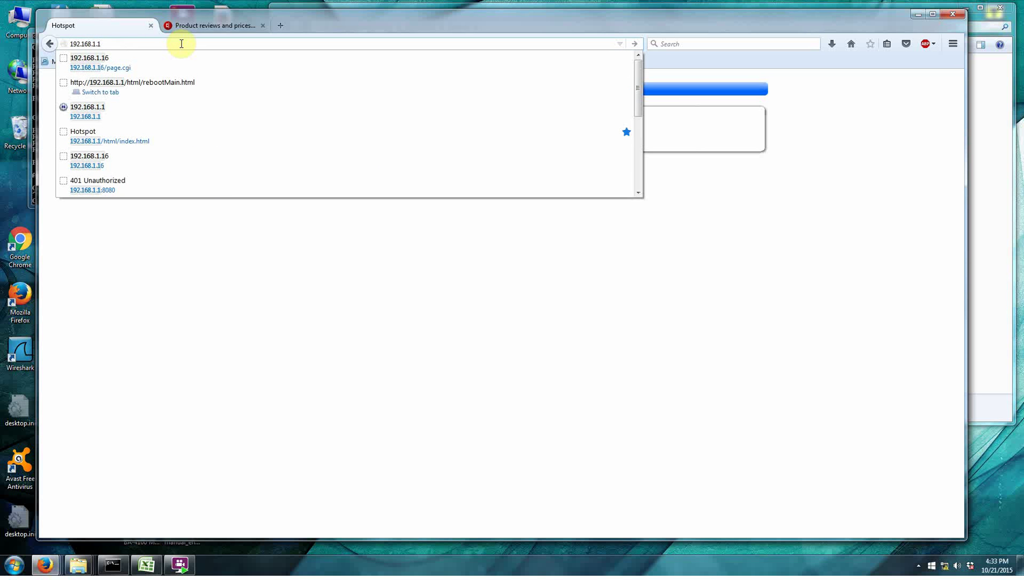
pyautogui.press('Return')
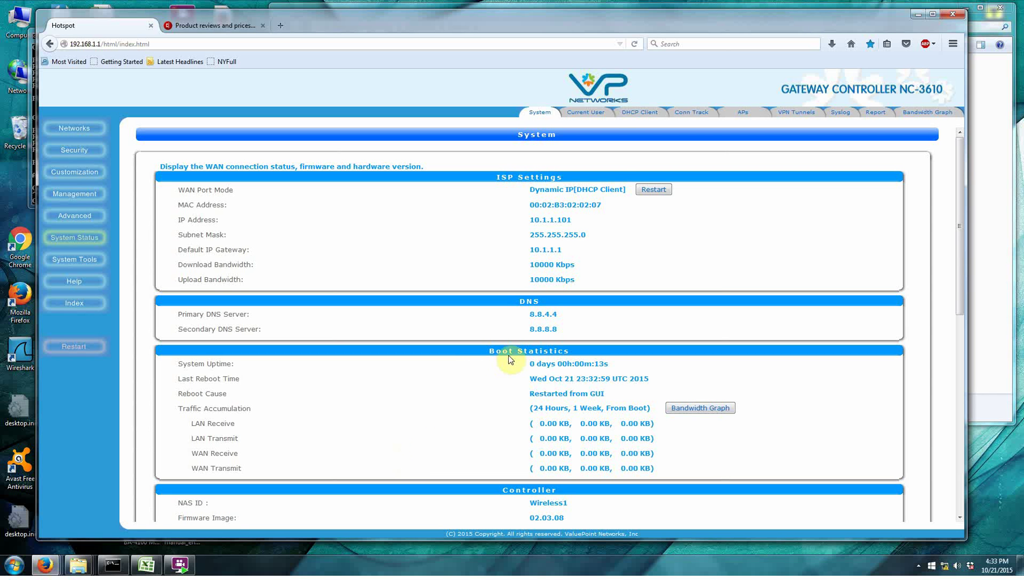
pyautogui.click(599, 112)
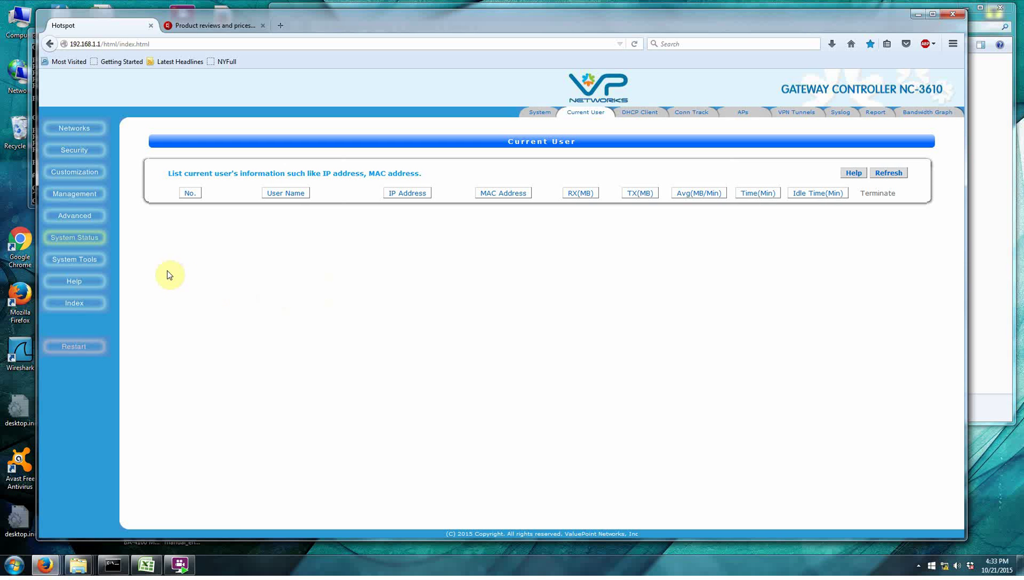
# List the uploaded portal pages under Customization and cancel the Terms_of_Service.htm download.
pyautogui.click(75, 173)
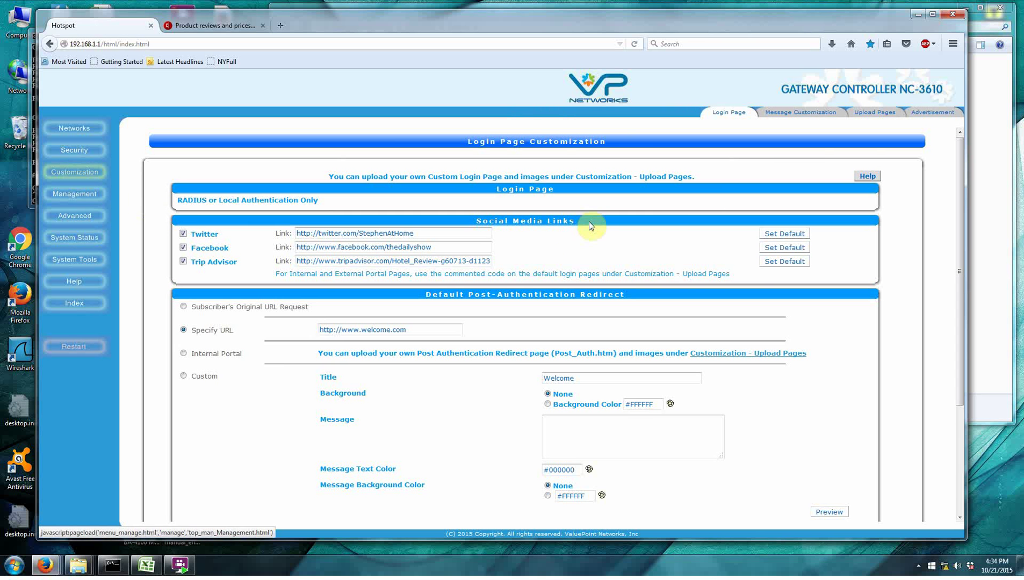
pyautogui.click(873, 111)
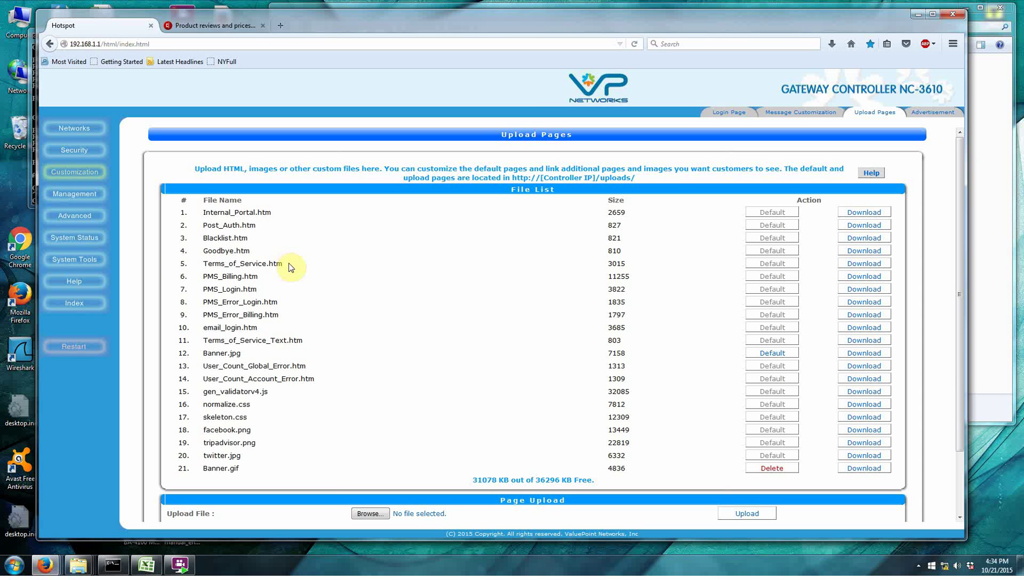
pyautogui.click(868, 265)
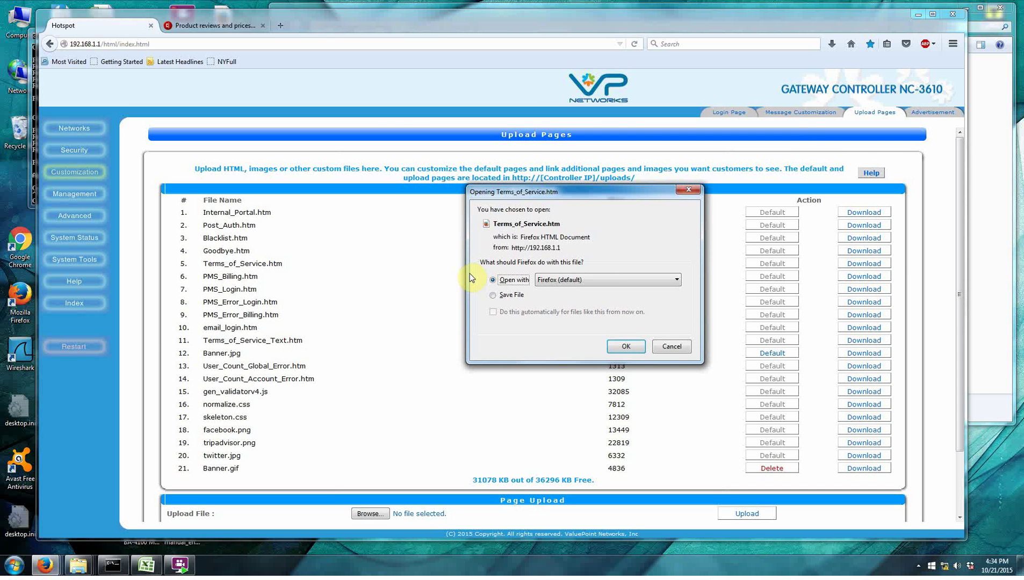
pyautogui.click(674, 348)
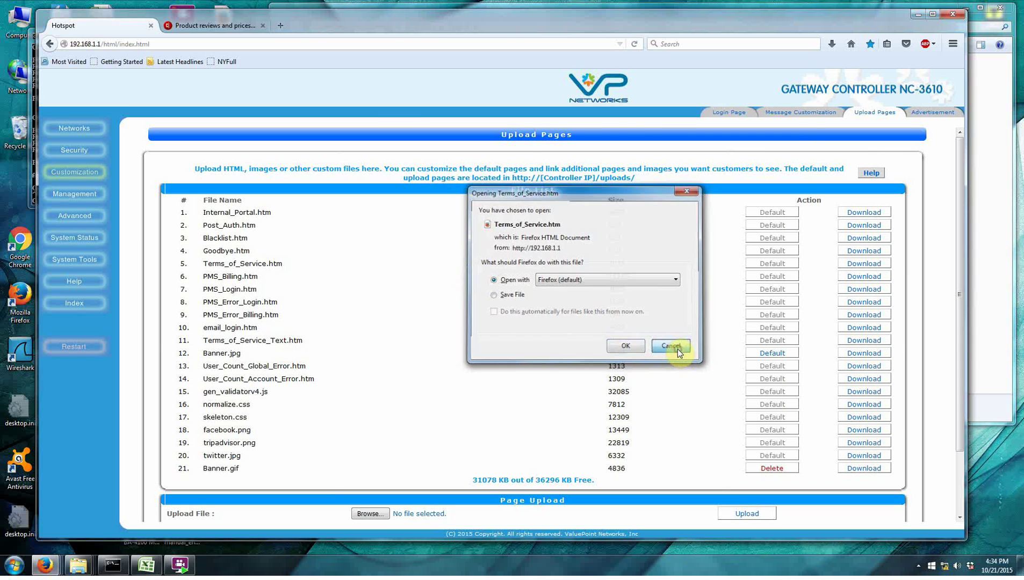
# Open Terms_of_Service.htm from the Tutorial folder in WordPad.
pyautogui.click(996, 299)
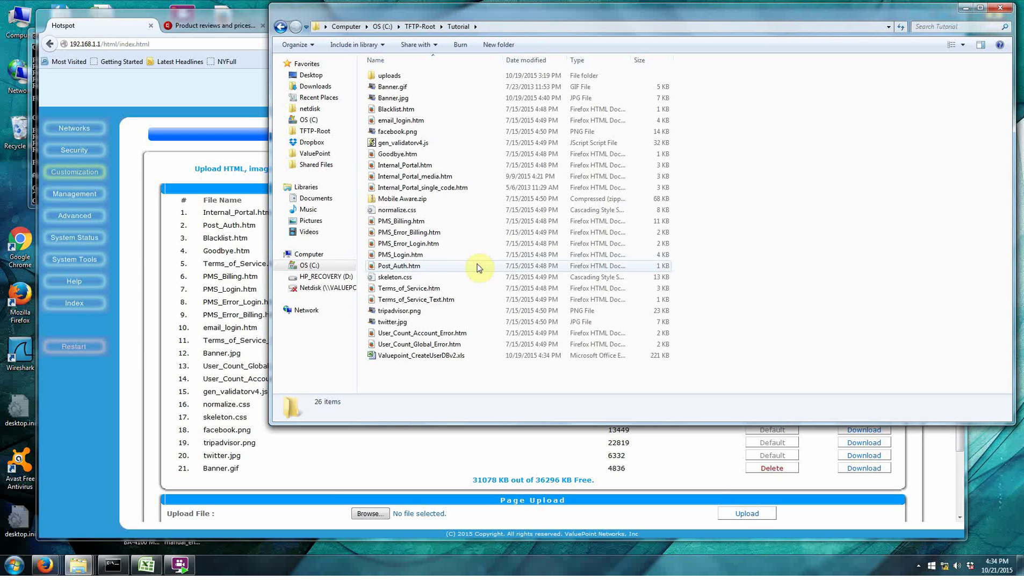
pyautogui.rightClick(419, 289)
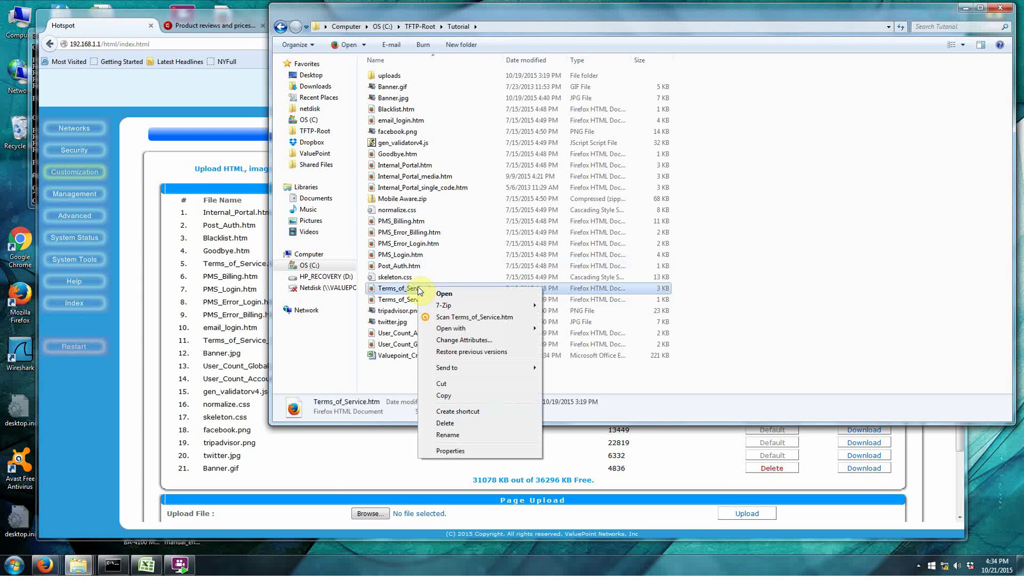
pyautogui.moveTo(428, 309)
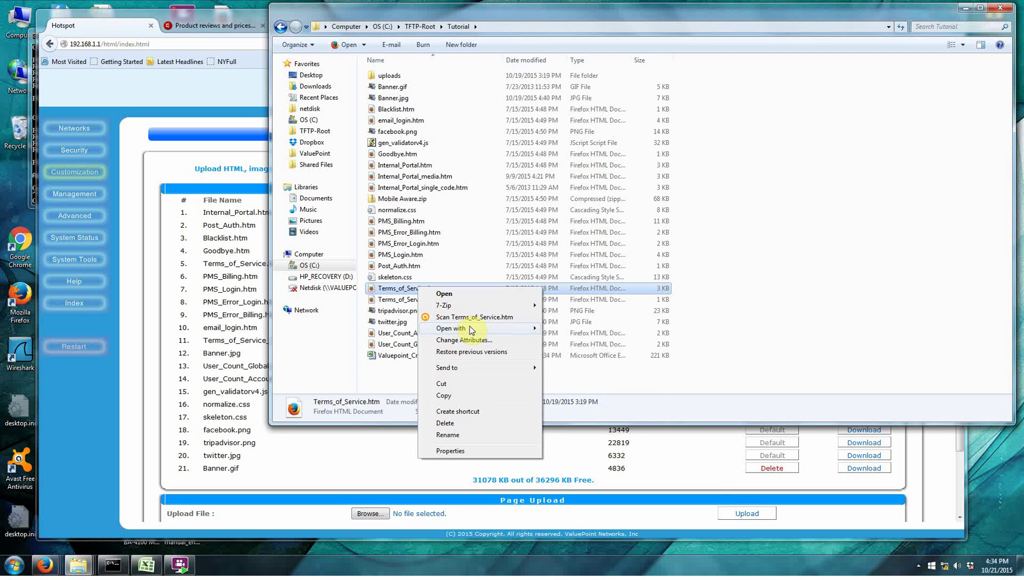
pyautogui.moveTo(469, 327)
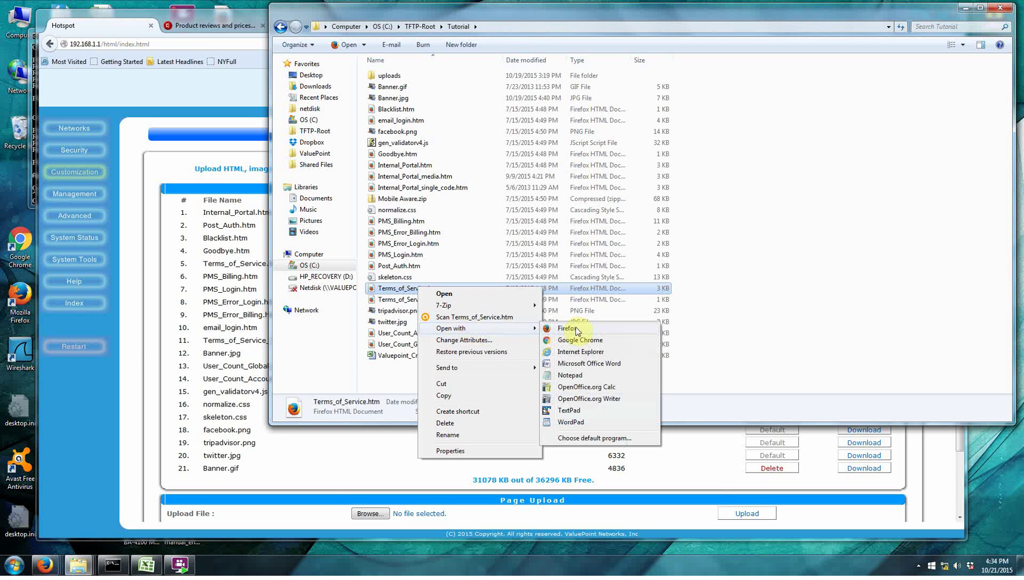
pyautogui.click(572, 422)
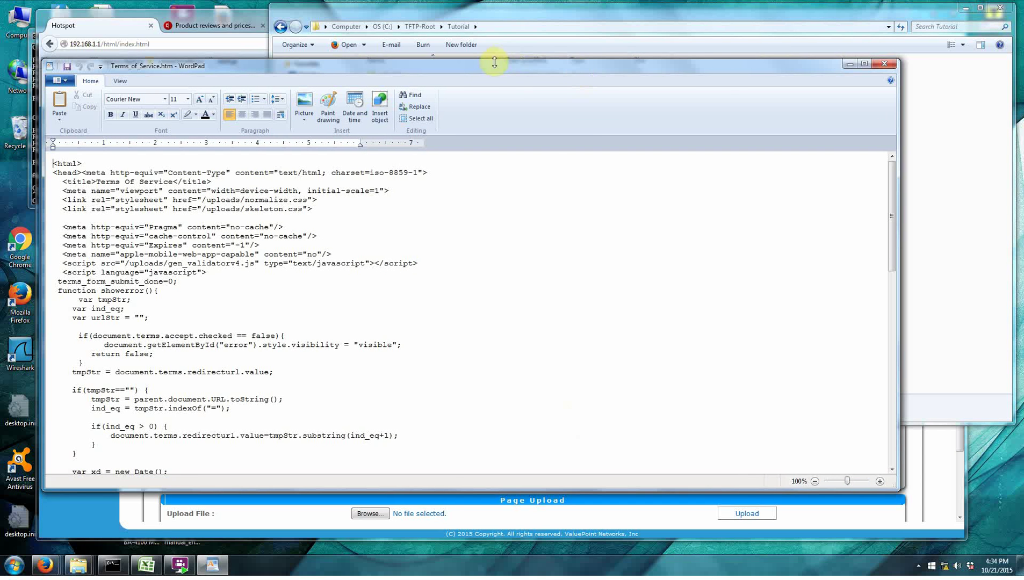
# Reposition WordPad and scroll the HTML source to find the terms comment line.
pyautogui.moveTo(488, 70); pyautogui.dragTo(466, 53)
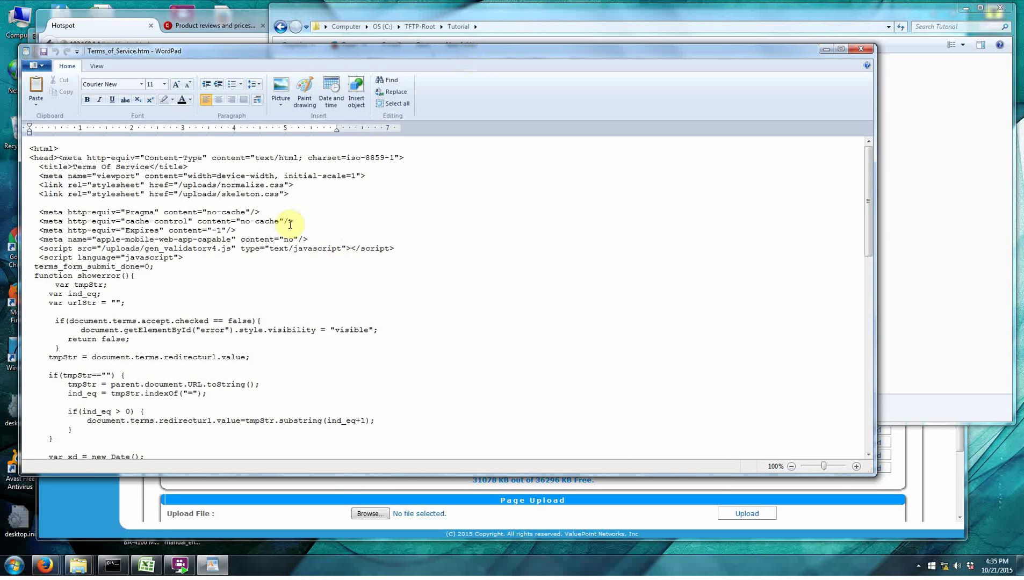
pyautogui.scroll(-20, 293, 237)
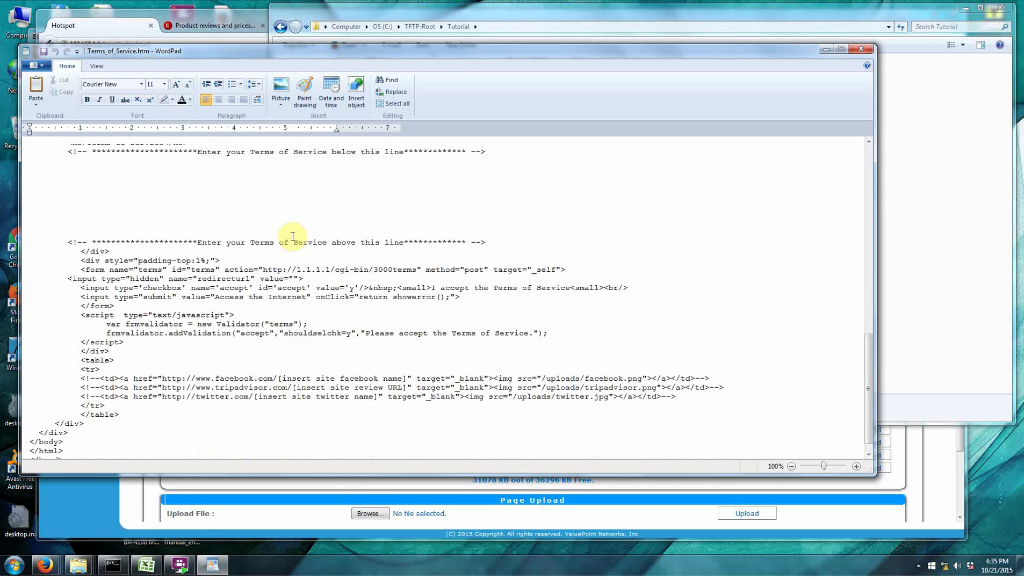
pyautogui.scroll(15, 292, 237)
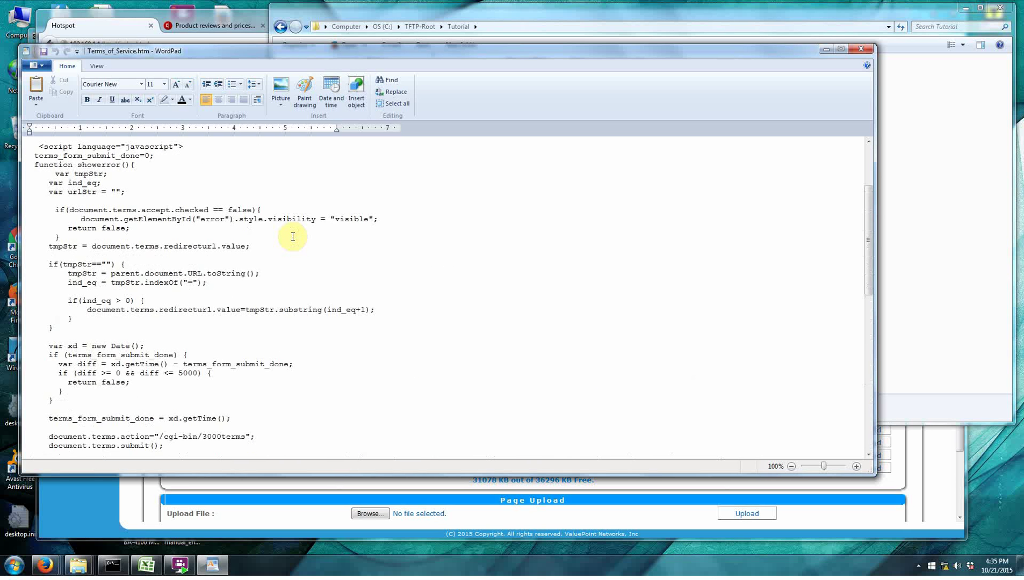
pyautogui.scroll(-11, 292, 237)
pyautogui.scroll(-5, 292, 236)
pyautogui.scroll(4, 306, 267)
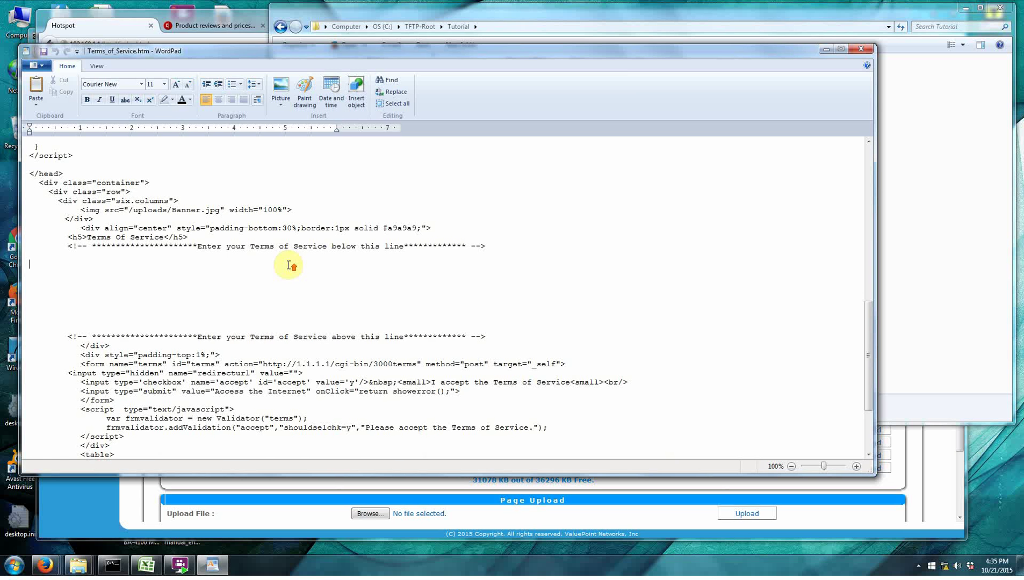
pyautogui.scroll(18, 289, 265)
pyautogui.scroll(-20, 289, 265)
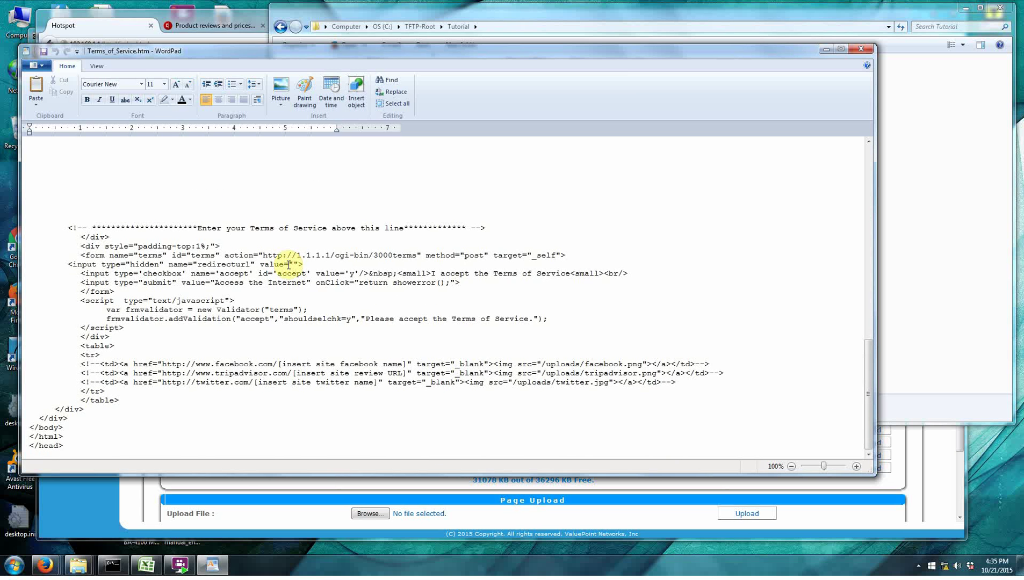
pyautogui.scroll(5, 289, 265)
pyautogui.scroll(16, 289, 264)
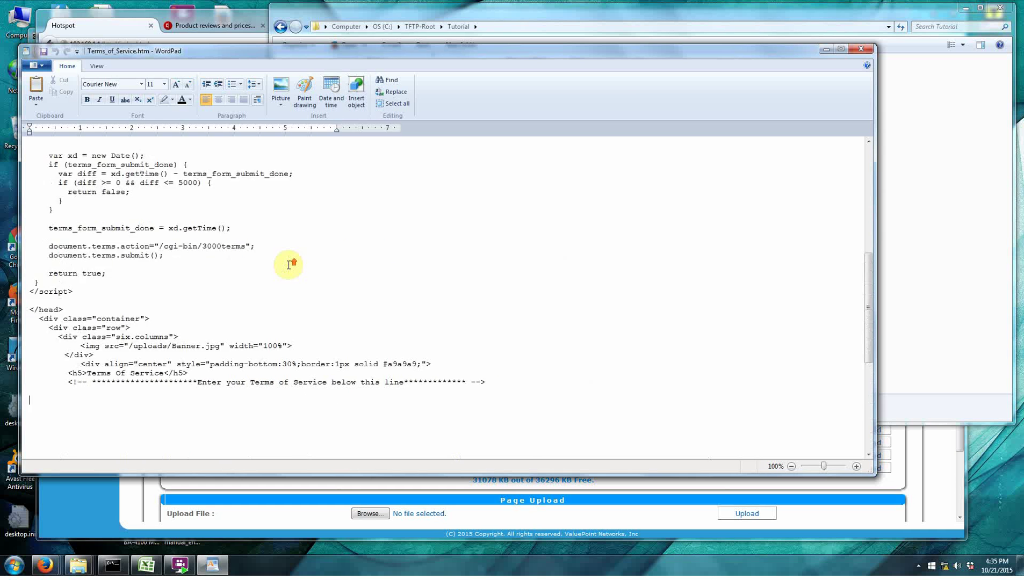
pyautogui.scroll(-15, 288, 265)
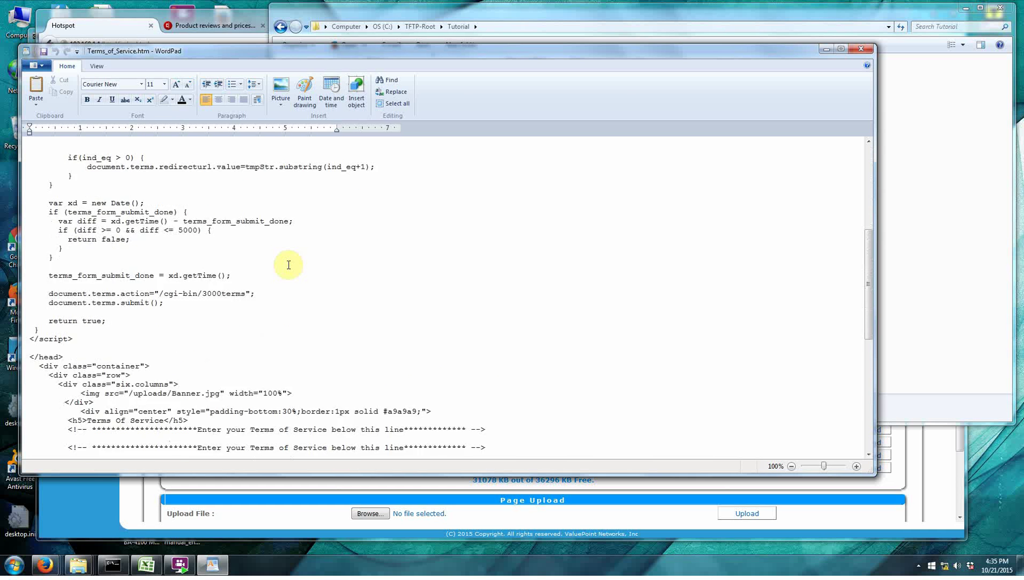
# Add 'Please don't abuse the system' below the terms comment, save, and close WordPad.
pyautogui.click(180, 261)
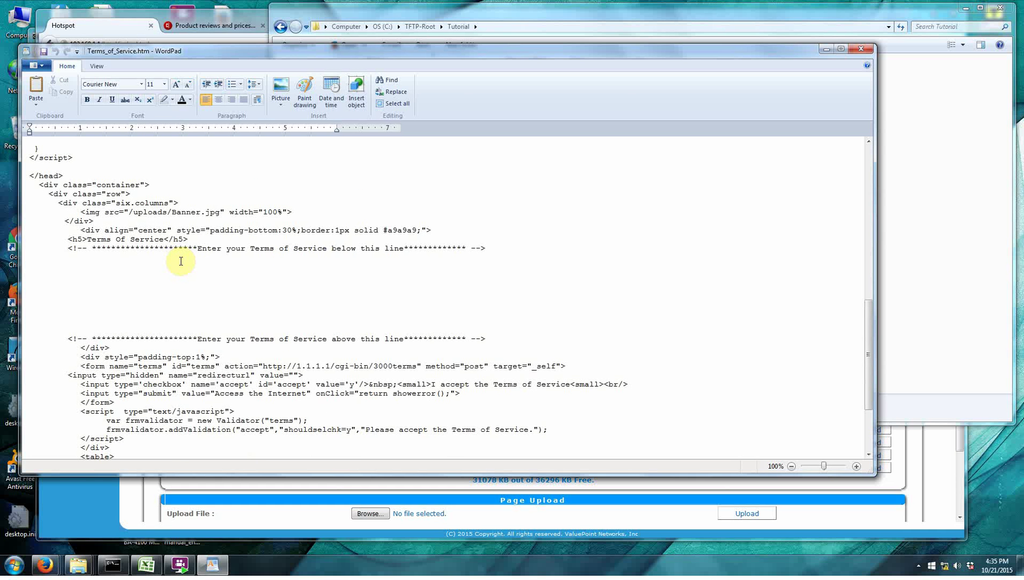
pyautogui.press('Return')
pyautogui.write('Please')
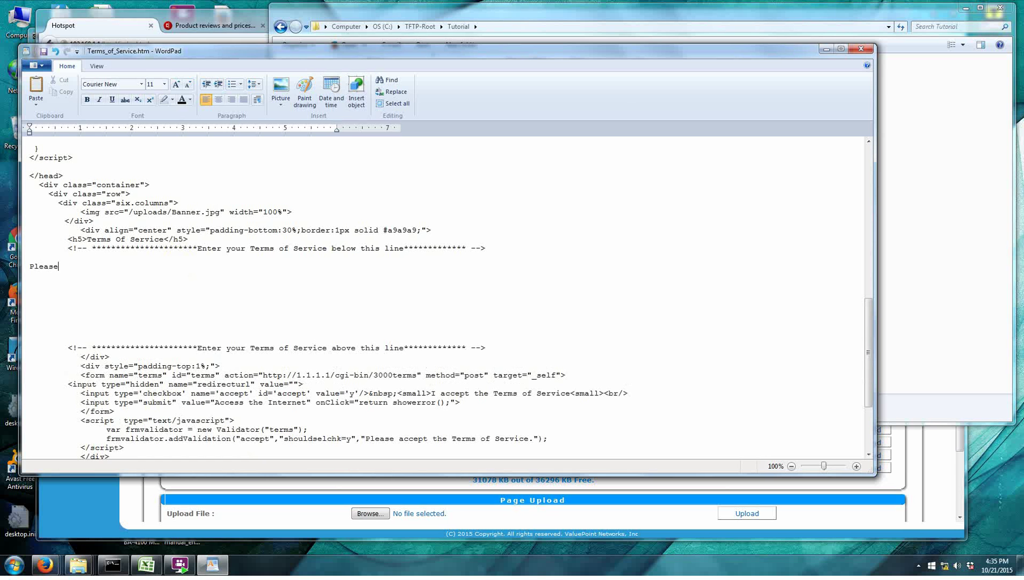
pyautogui.write(" don't abuse the system")
pyautogui.click(44, 53)
pyautogui.scroll(-4, 43, 51)
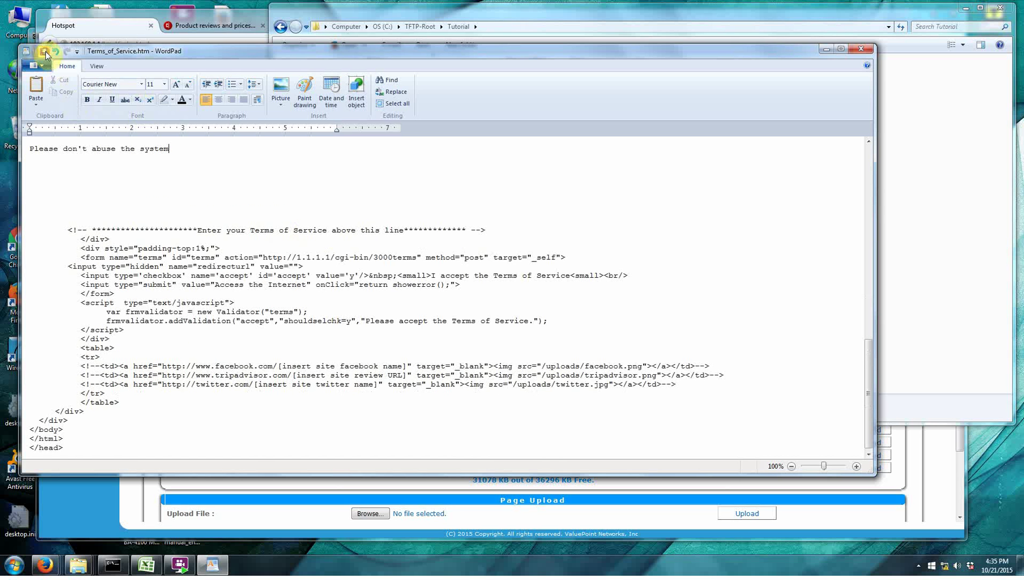
pyautogui.click(858, 49)
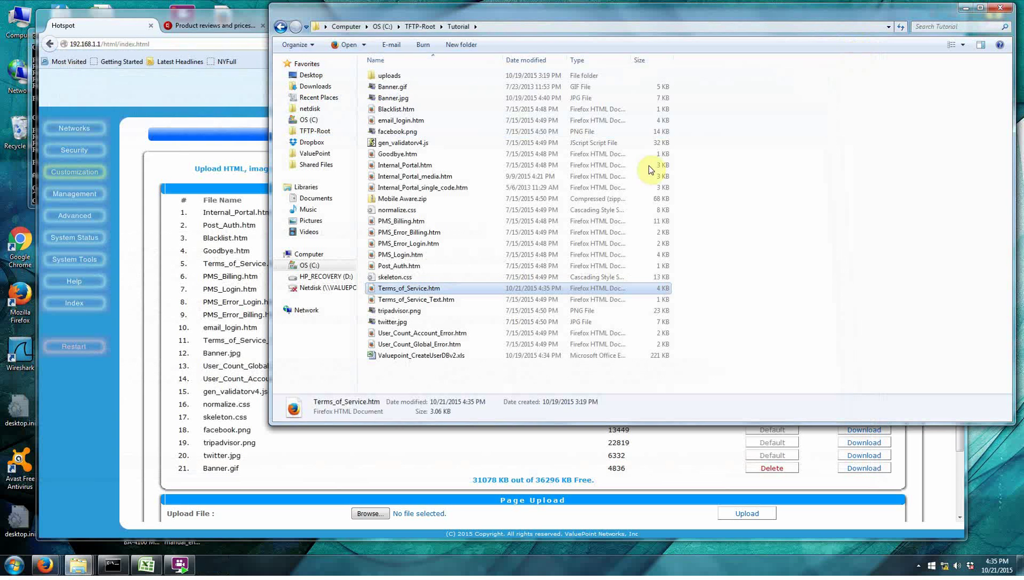
# Upload the edited Terms_of_Service.htm to the gateway, replacing the existing file.
pyautogui.click(395, 469)
pyautogui.scroll(-2, 459, 420)
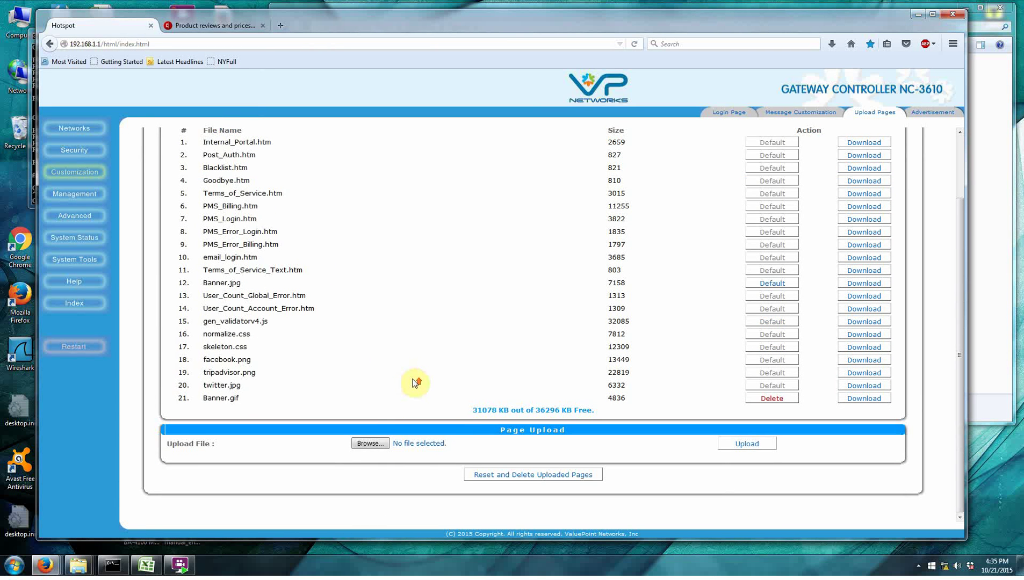
pyautogui.scroll(2, 415, 383)
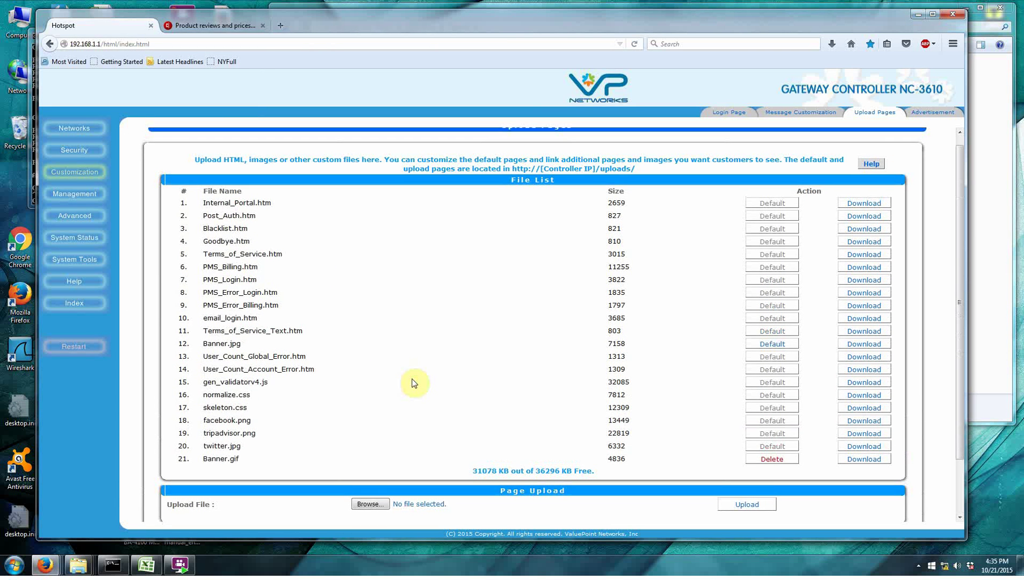
pyautogui.scroll(-2, 413, 383)
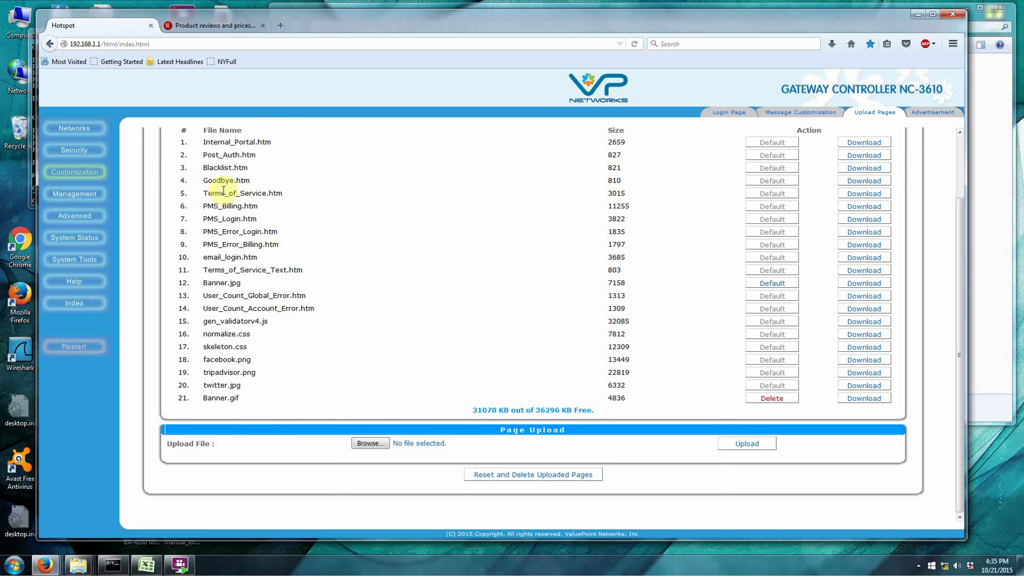
pyautogui.click(377, 444)
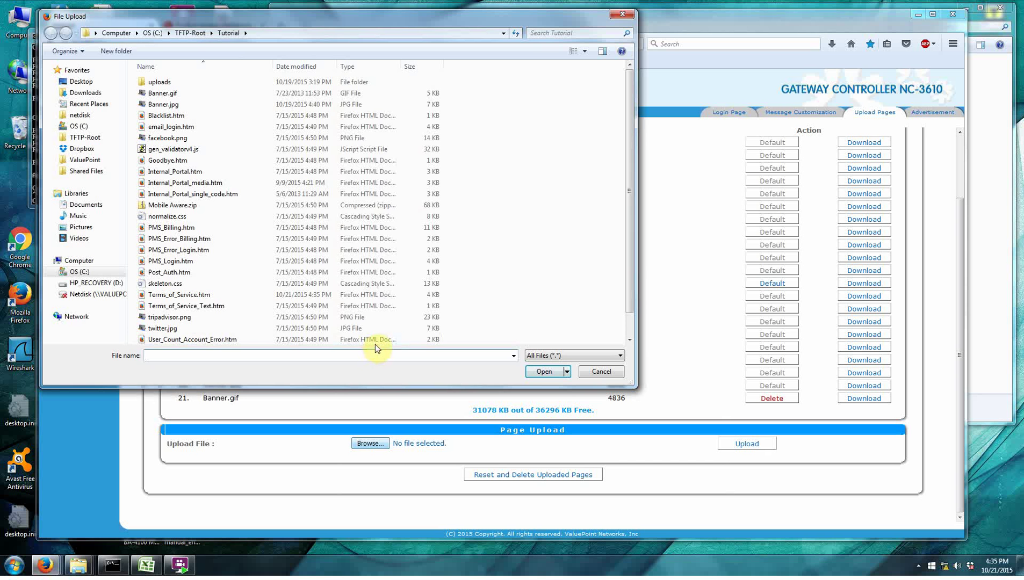
pyautogui.click(191, 295)
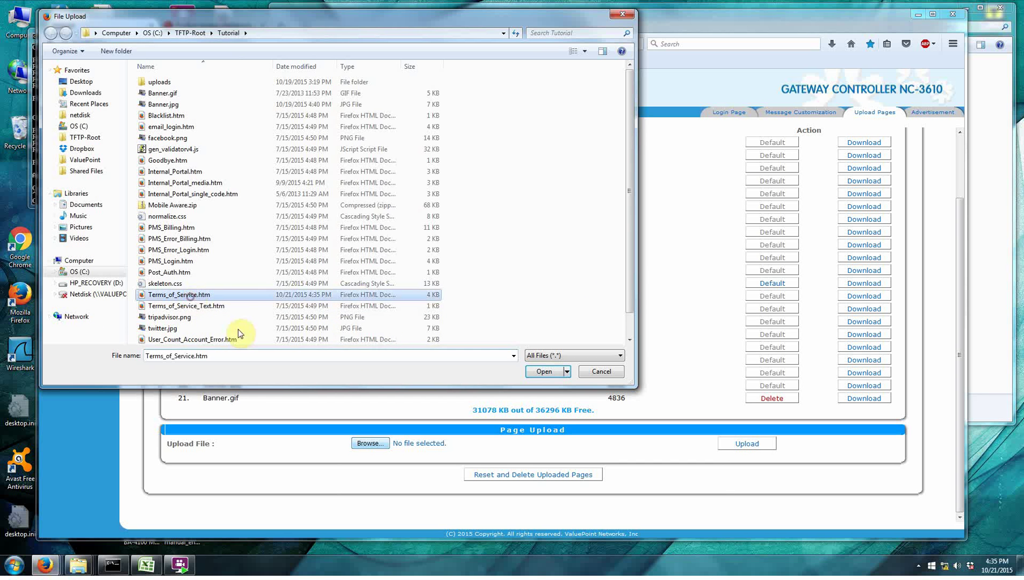
pyautogui.click(543, 372)
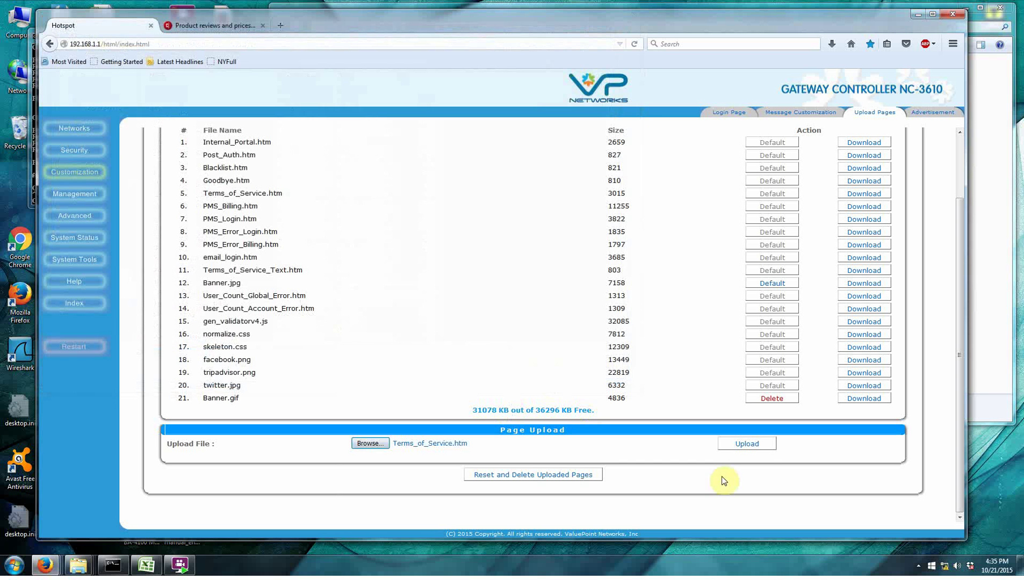
pyautogui.click(753, 443)
pyautogui.click(489, 260)
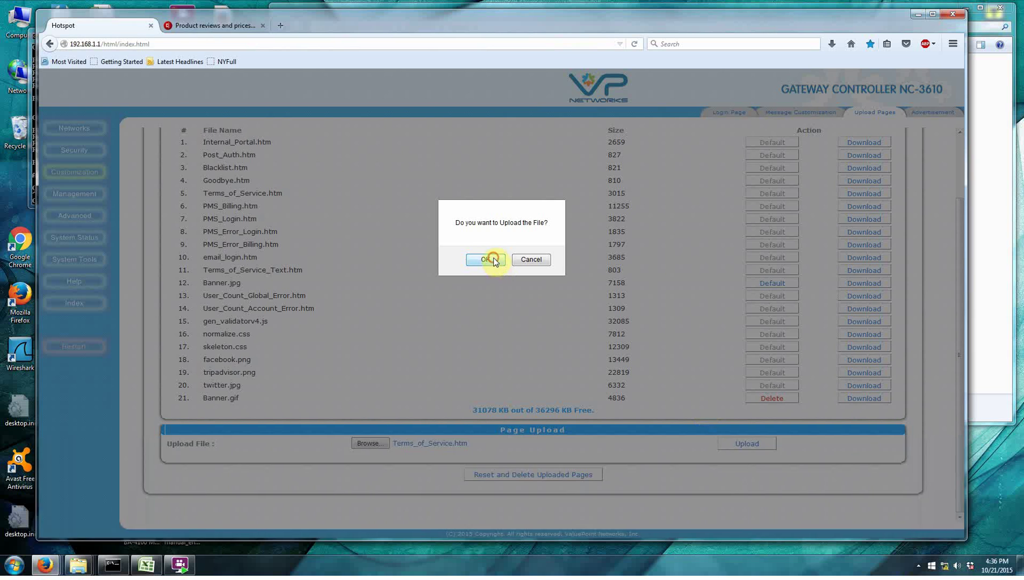
pyautogui.click(541, 198)
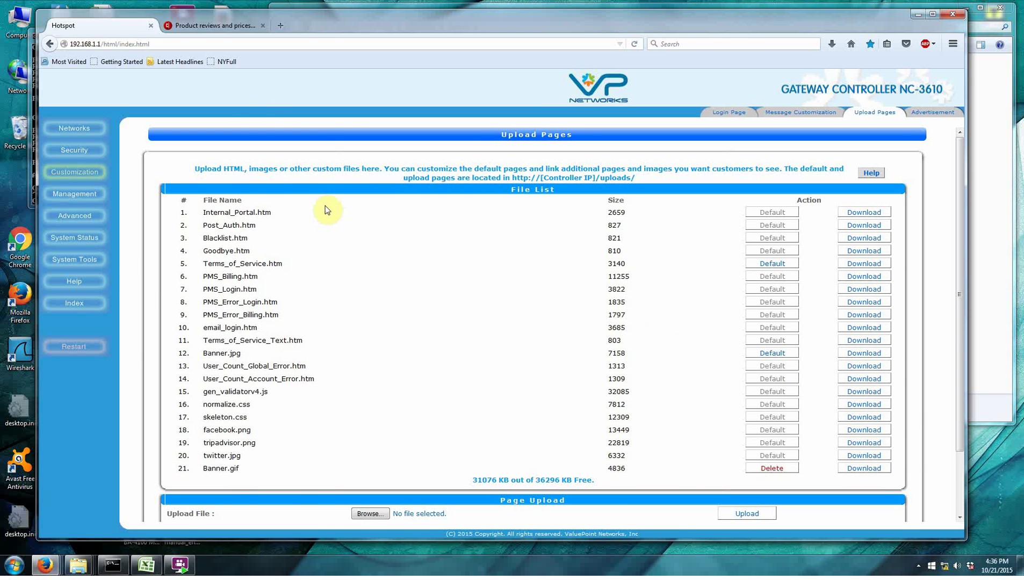
# Trigger the hotspot portal from a CNET article, accept the Terms of Service, and go back to the admin.
pyautogui.click(202, 24)
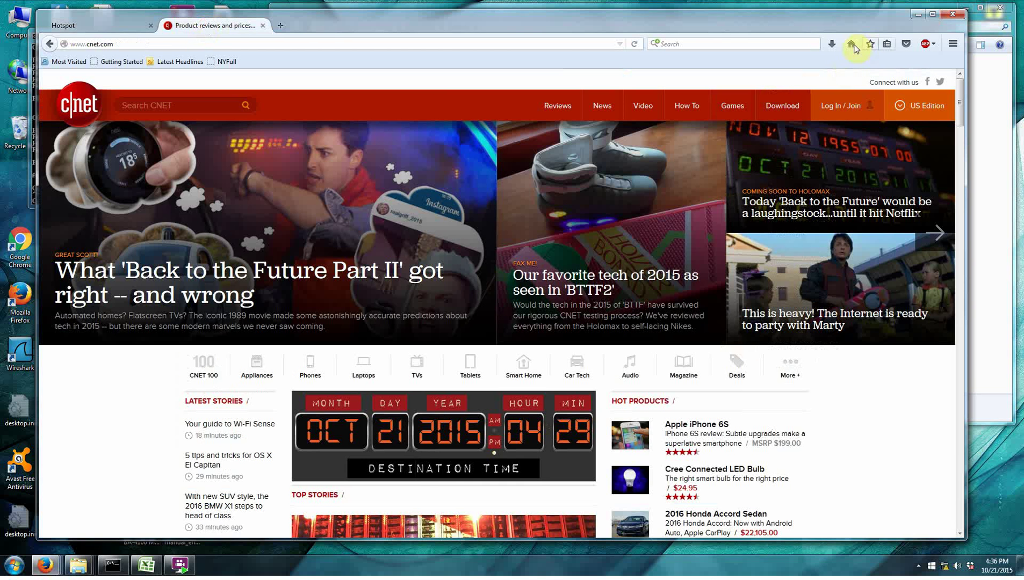
pyautogui.click(598, 253)
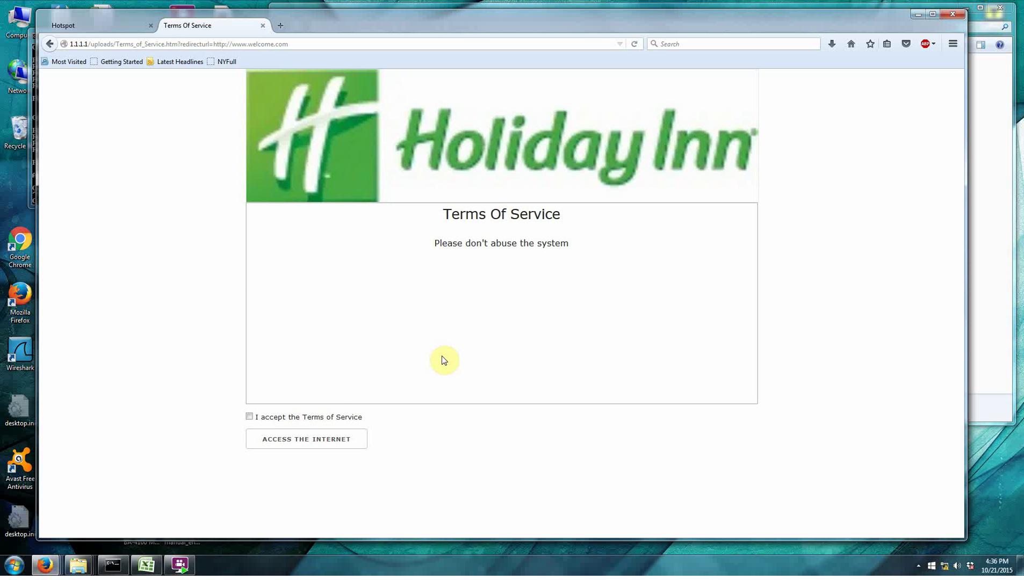
pyautogui.click(249, 417)
pyautogui.click(277, 439)
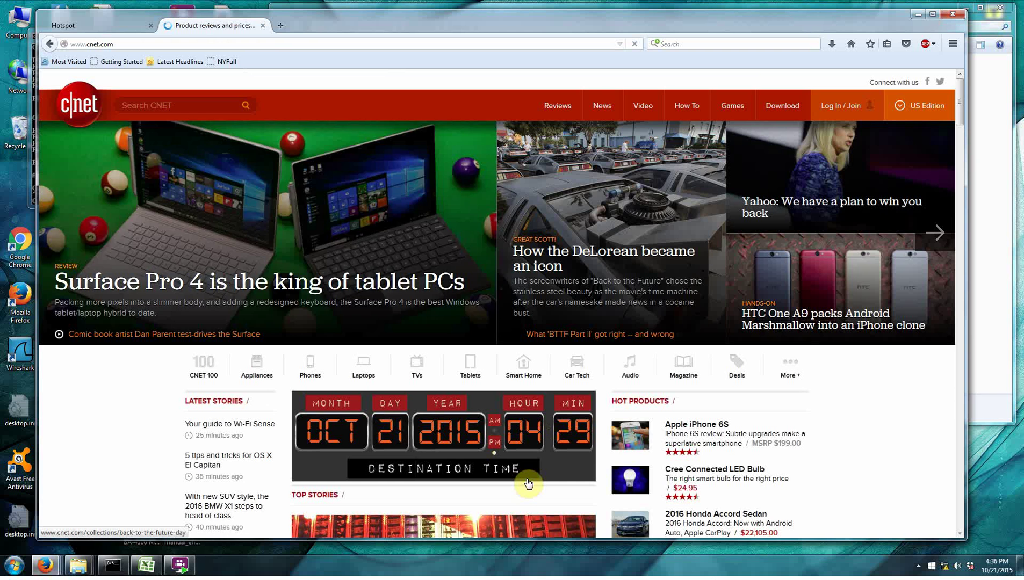
pyautogui.click(89, 27)
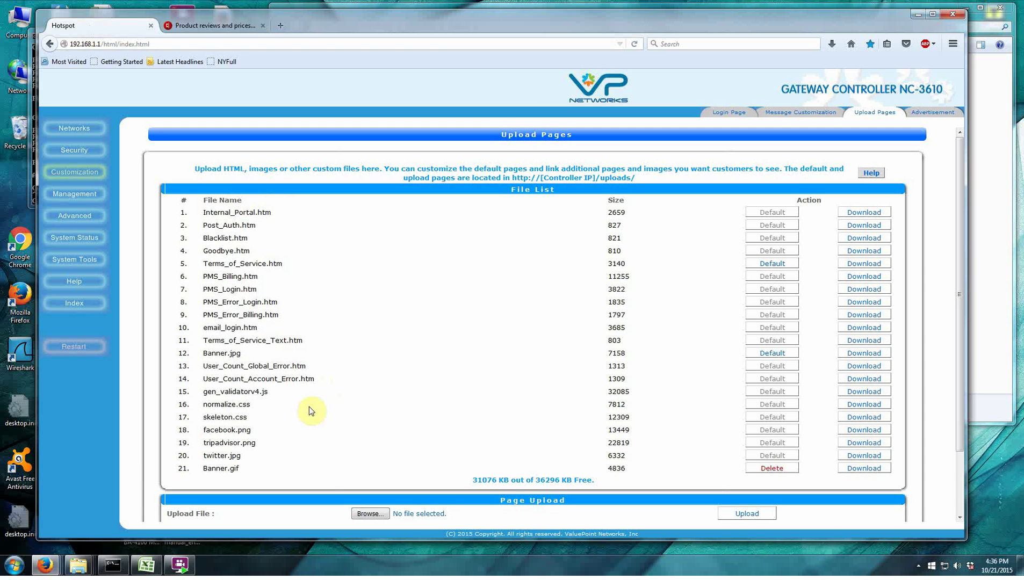
# Restore the default Banner.jpg, then log the client out by loading 1.1.1.1.
pyautogui.click(775, 353)
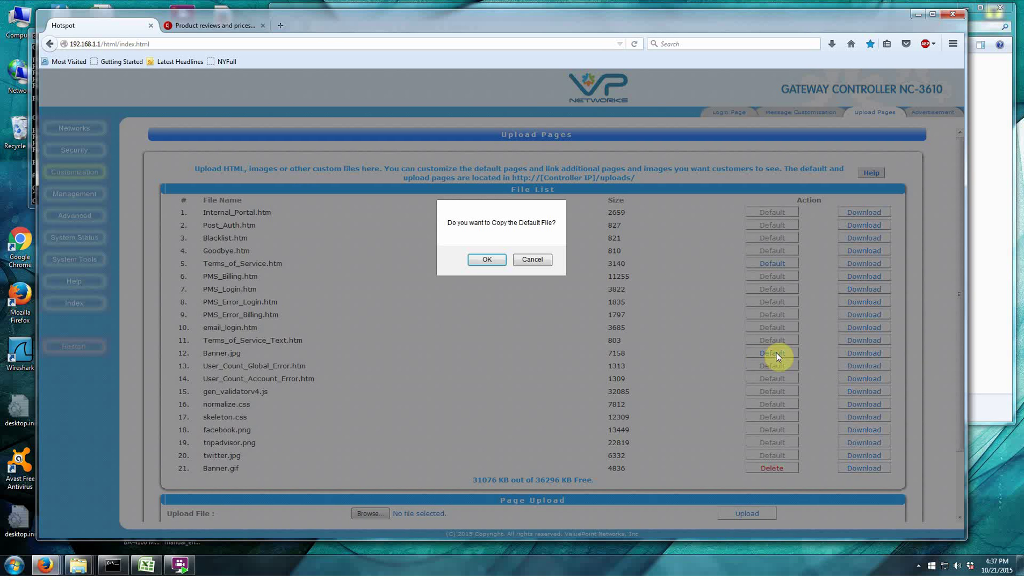
pyautogui.click(486, 259)
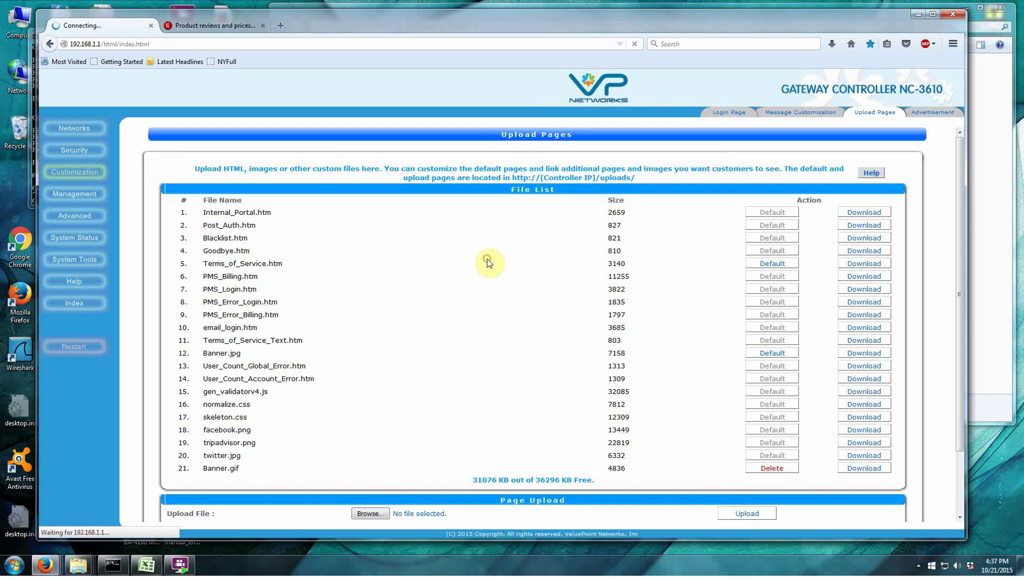
pyautogui.click(203, 25)
pyautogui.click(102, 27)
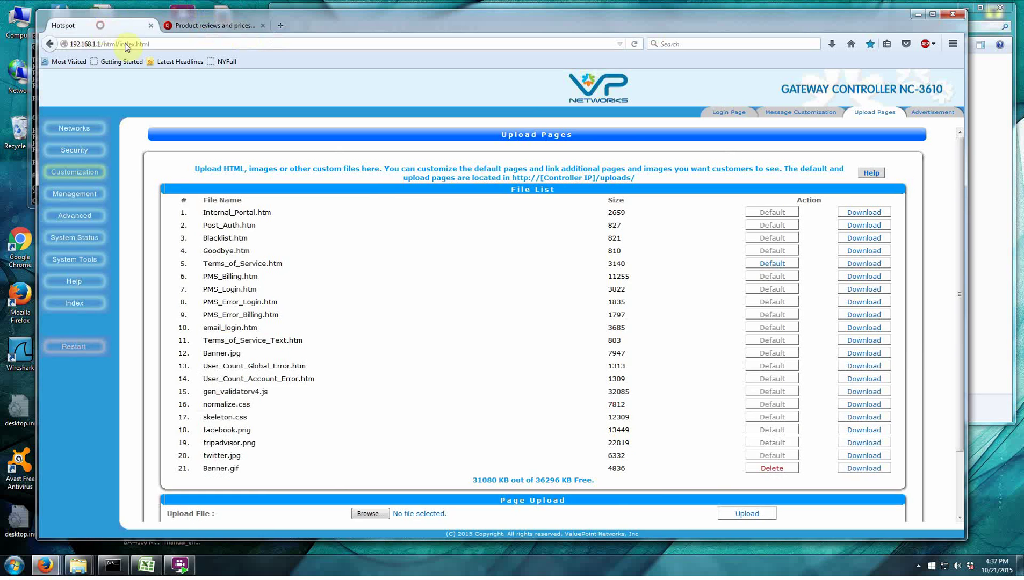
pyautogui.click(210, 25)
pyautogui.click(192, 44)
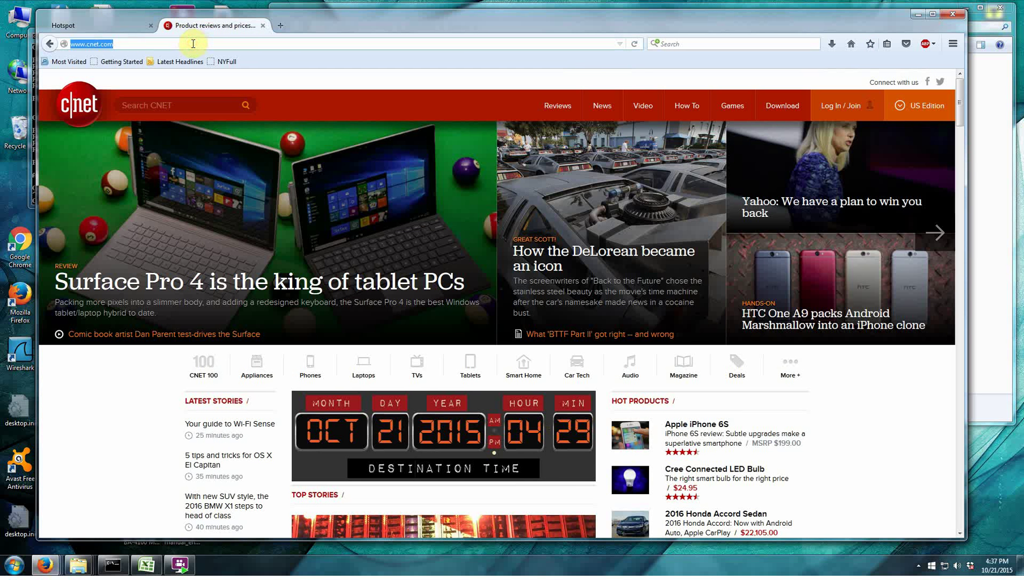
pyautogui.write('1.1.1.1/')
pyautogui.press('Return')
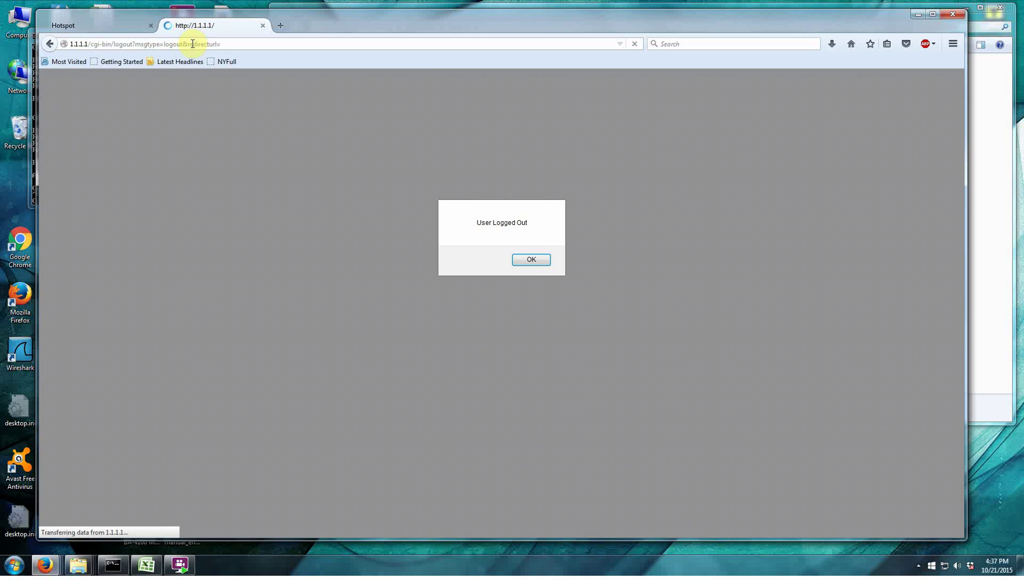
# Dismiss the logout notice and reload the start page to bring up the Terms Of Service page.
pyautogui.click(526, 260)
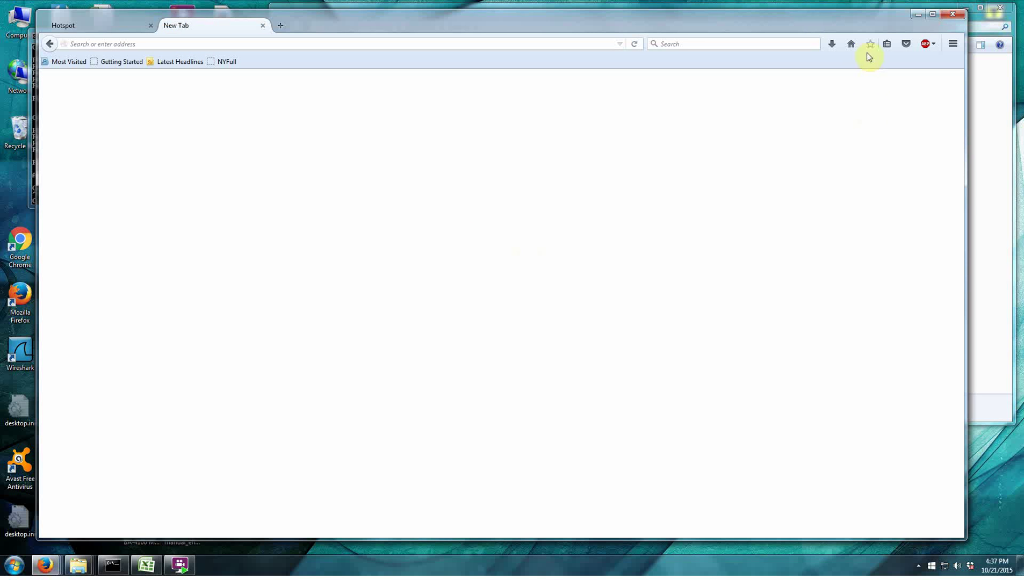
pyautogui.click(851, 43)
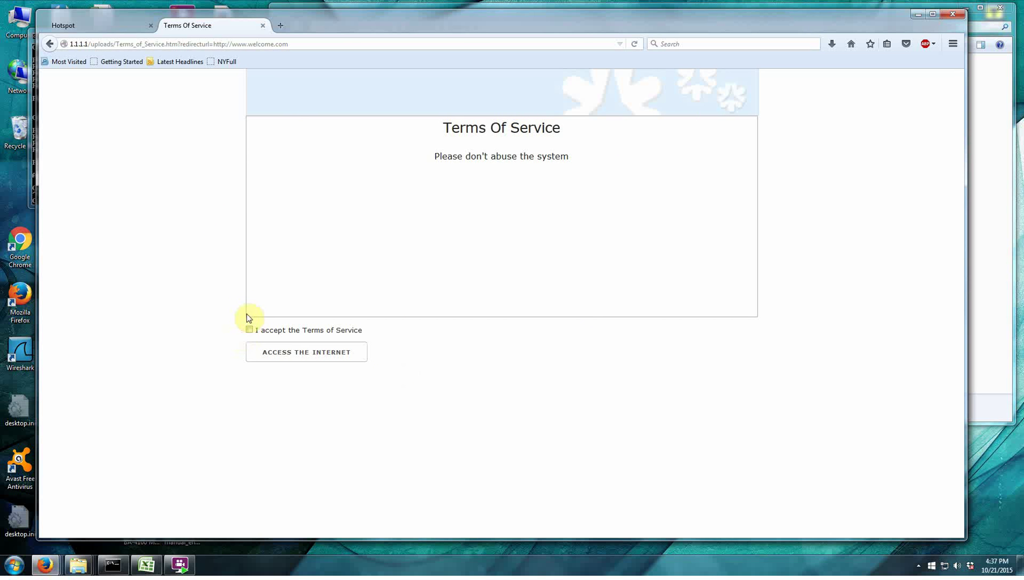
pyautogui.click(108, 26)
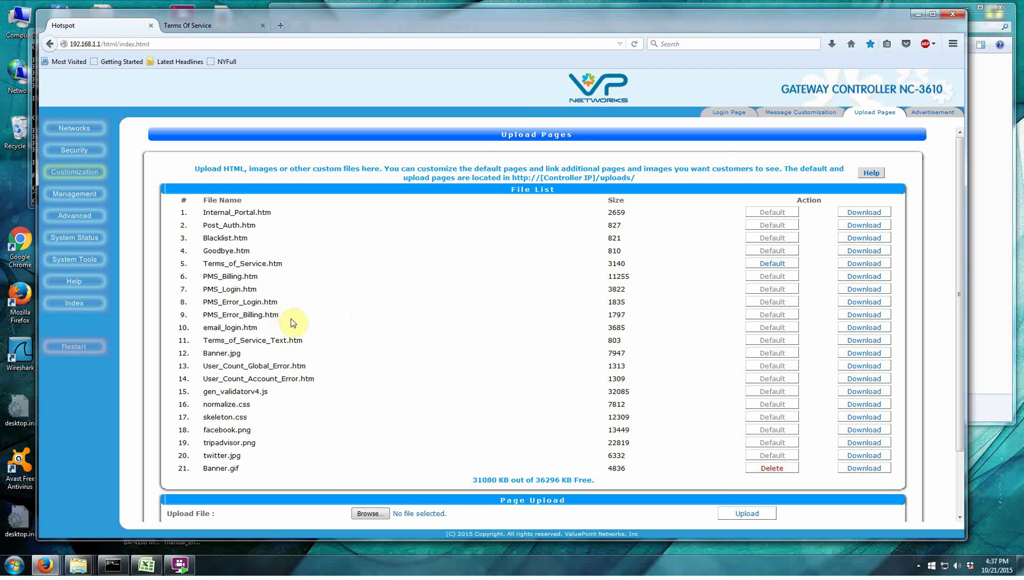
# Switch authentication to Local Authentication, save it, and restart the controller.
pyautogui.click(75, 151)
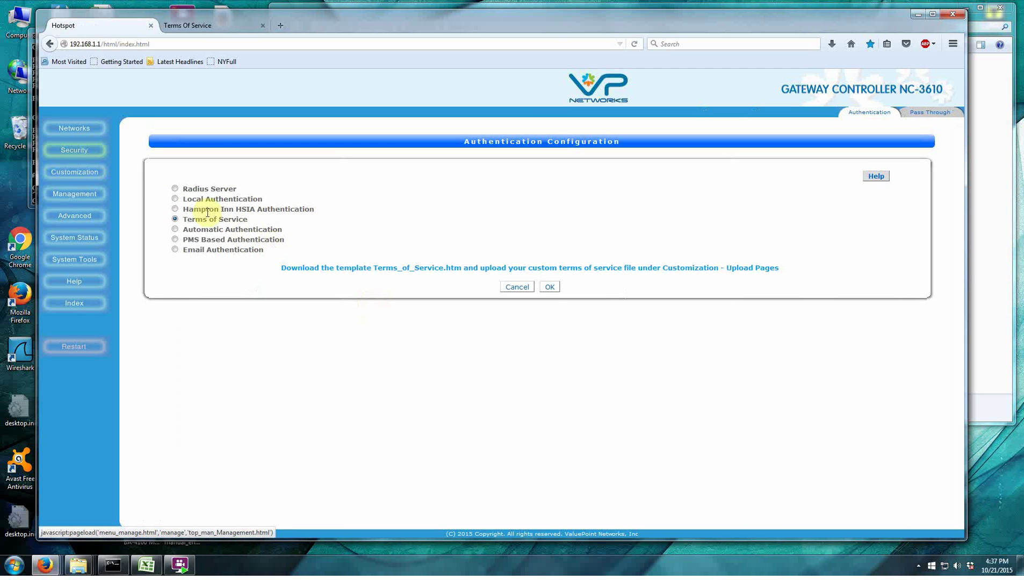
pyautogui.click(175, 199)
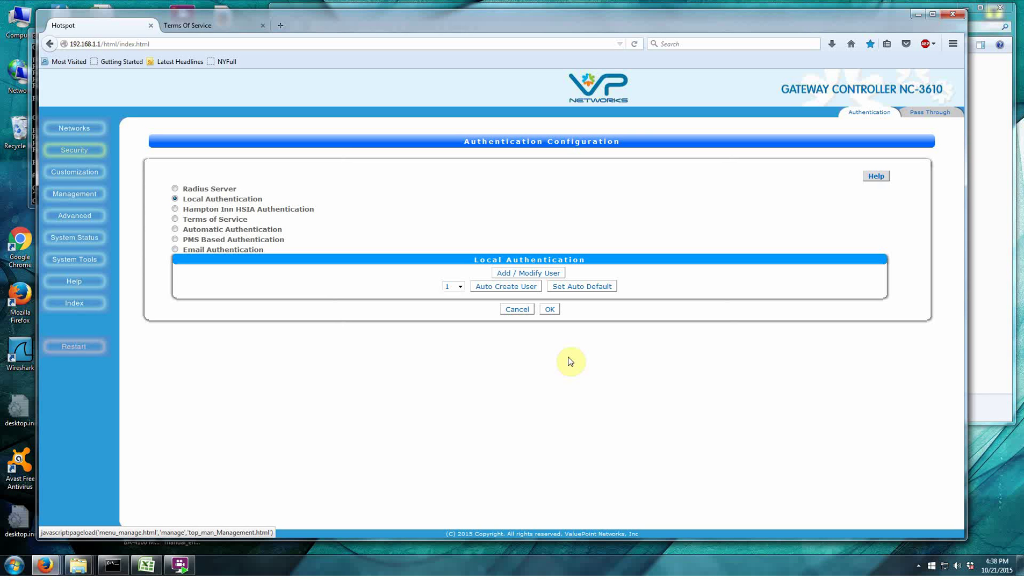
pyautogui.click(549, 310)
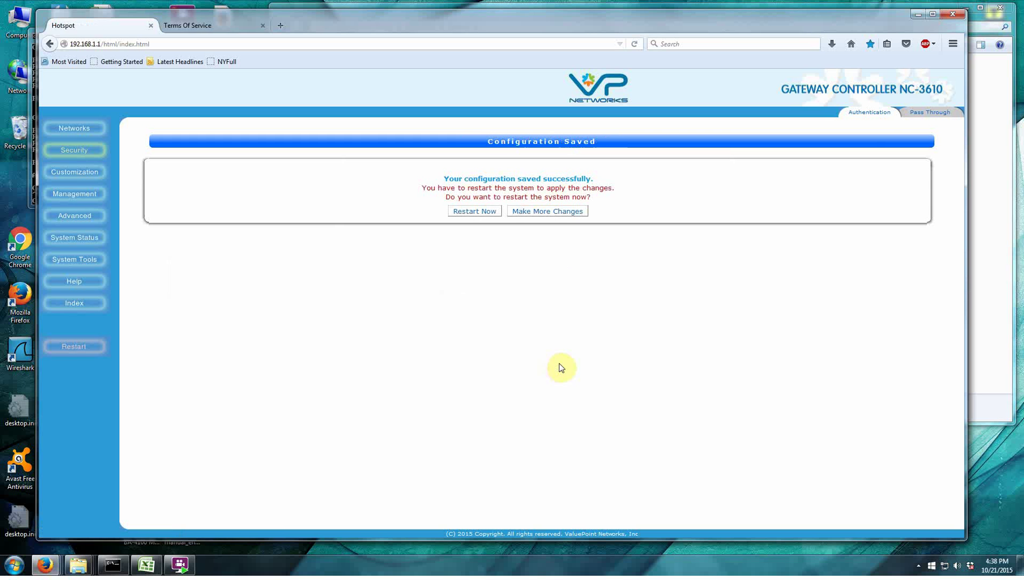
pyautogui.click(477, 212)
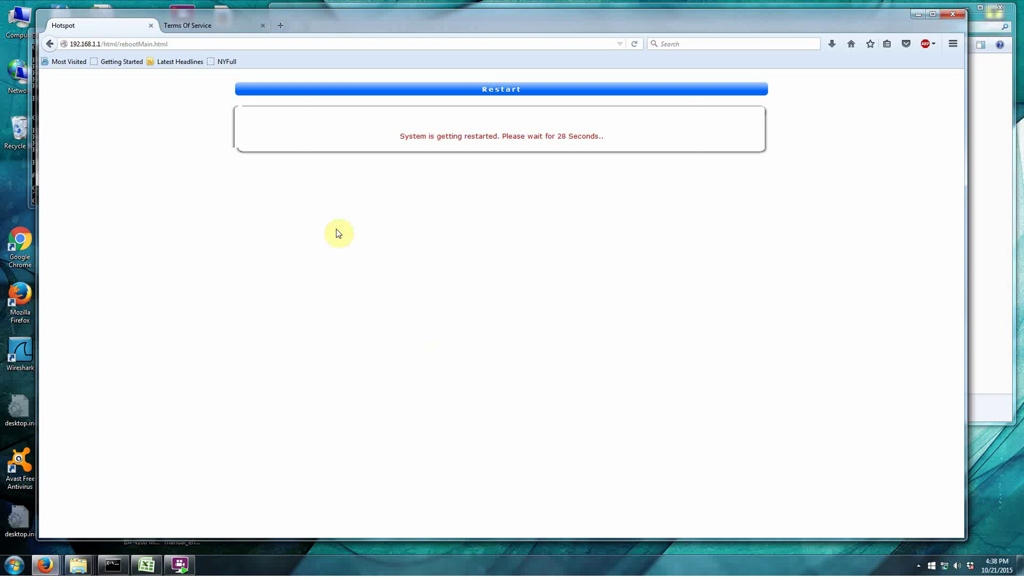
# Reload the admin at 192.168.1.1 and open Authentication Configuration under Security.
pyautogui.click(184, 43)
pyautogui.press('End')
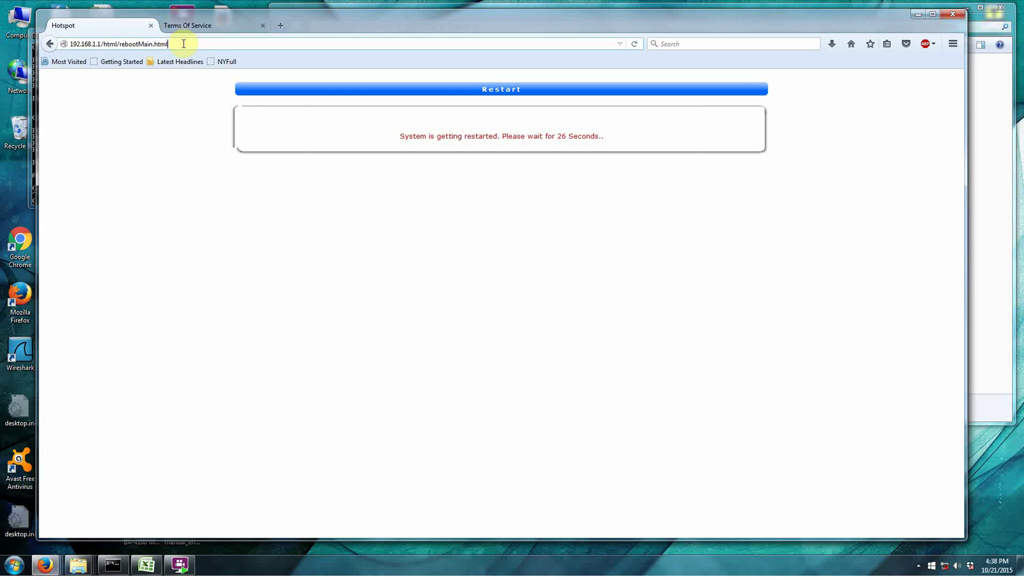
pyautogui.press('BackSpace')
pyautogui.press('BackSpace')
pyautogui.press('BackSpace')
pyautogui.press('BackSpace')
pyautogui.press('BackSpace')
pyautogui.press('BackSpace')
pyautogui.press('BackSpace')
pyautogui.press('BackSpace')
pyautogui.press('BackSpace')
pyautogui.press('BackSpace')
pyautogui.press('BackSpace')
pyautogui.press('BackSpace')
pyautogui.press('BackSpace')
pyautogui.press('BackSpace')
pyautogui.press('BackSpace')
pyautogui.press('BackSpace')
pyautogui.press('BackSpace')
pyautogui.press('BackSpace')
pyautogui.press('BackSpace')
pyautogui.press('BackSpace')
pyautogui.press('BackSpace')
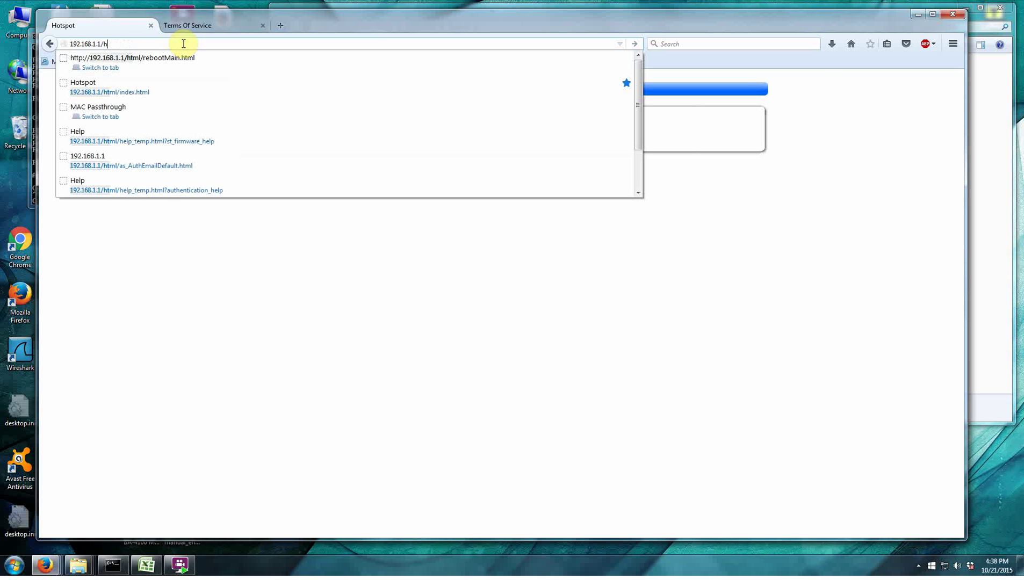
pyautogui.press('Return')
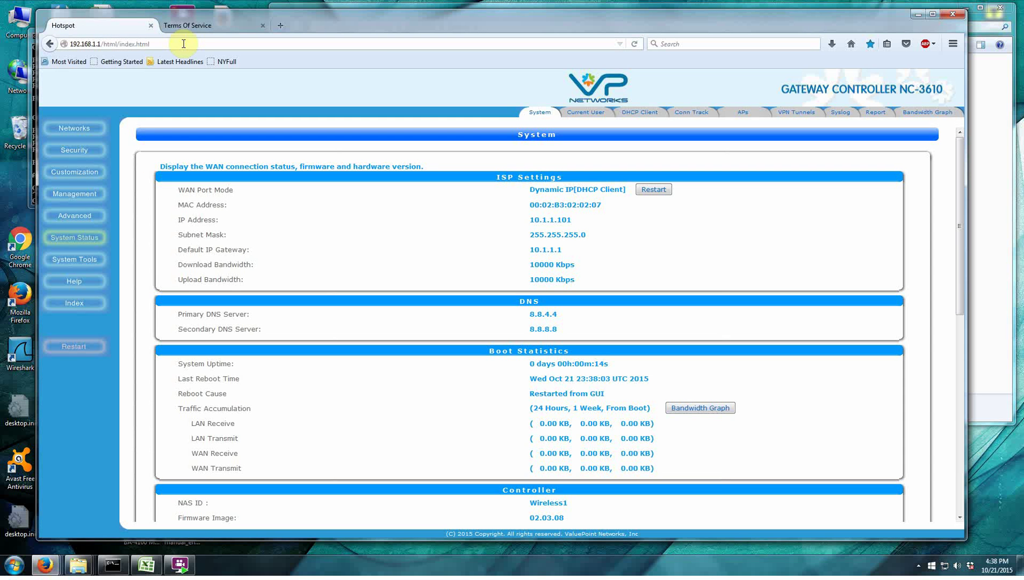
pyautogui.click(89, 152)
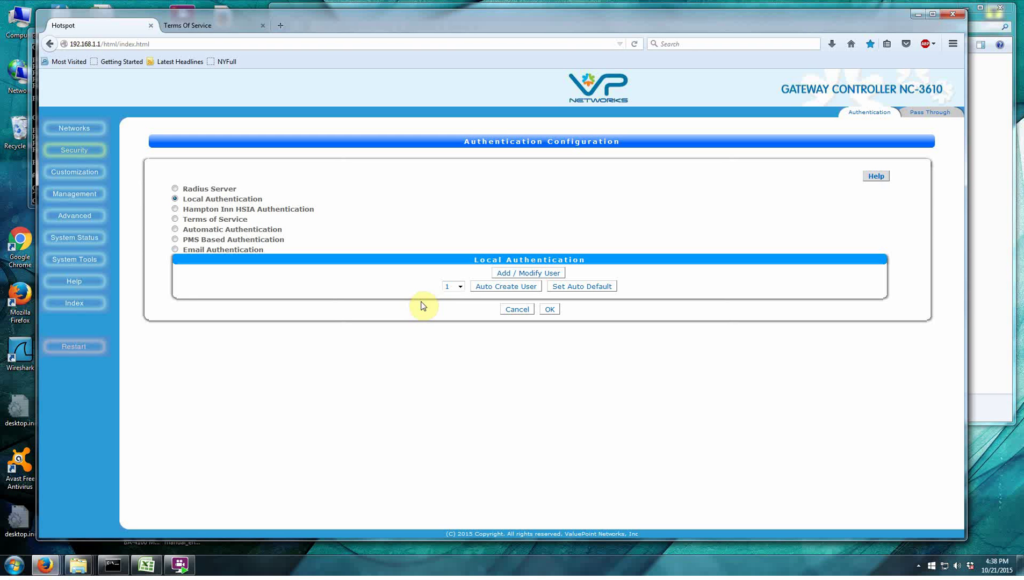
# Delete the GUEST-GUEST account from the local user list.
pyautogui.click(548, 275)
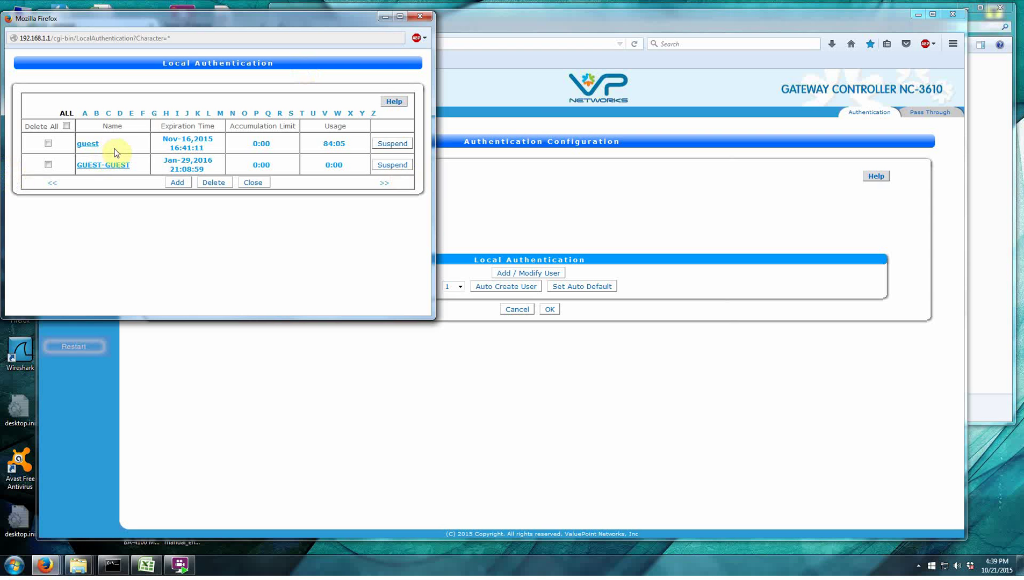
pyautogui.click(48, 164)
pyautogui.click(213, 182)
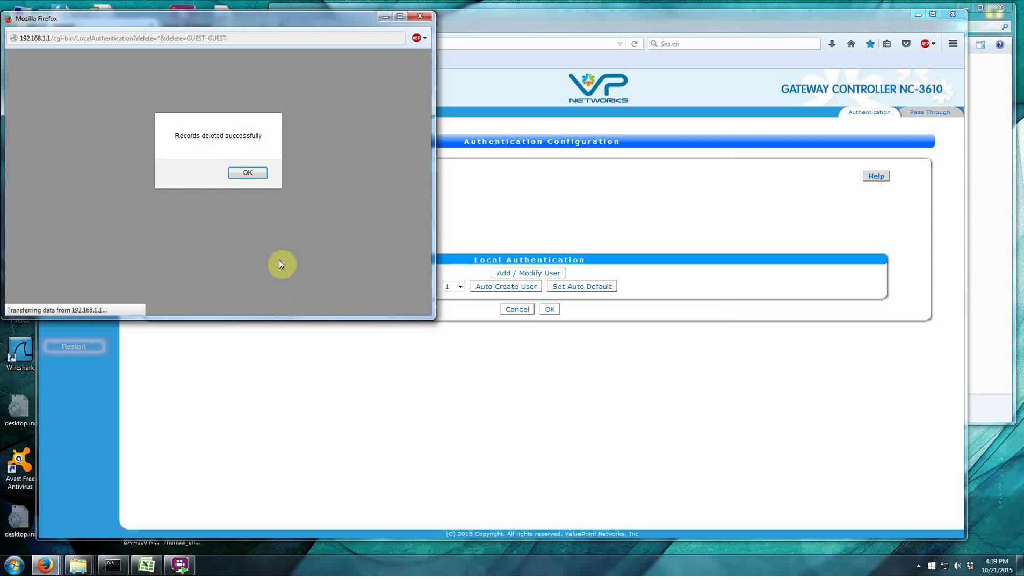
pyautogui.click(247, 173)
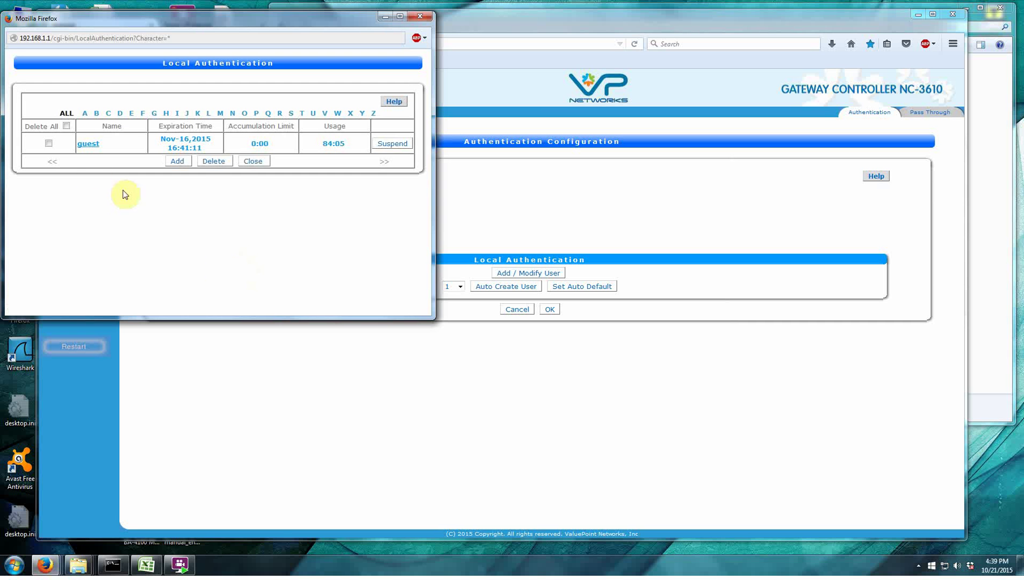
# Inspect the remaining user's Edit User window and close it without changes.
pyautogui.click(86, 147)
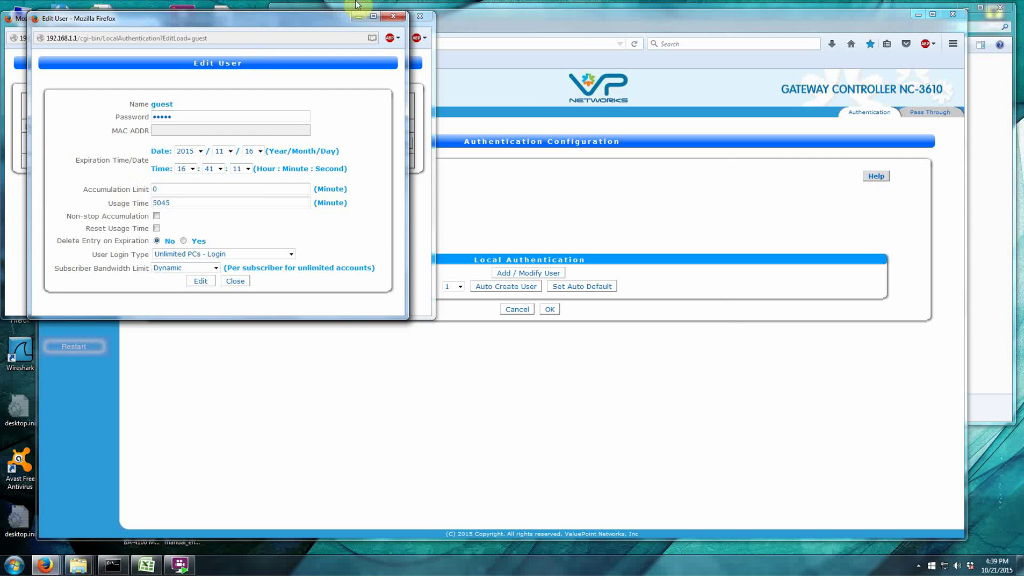
pyautogui.click(393, 16)
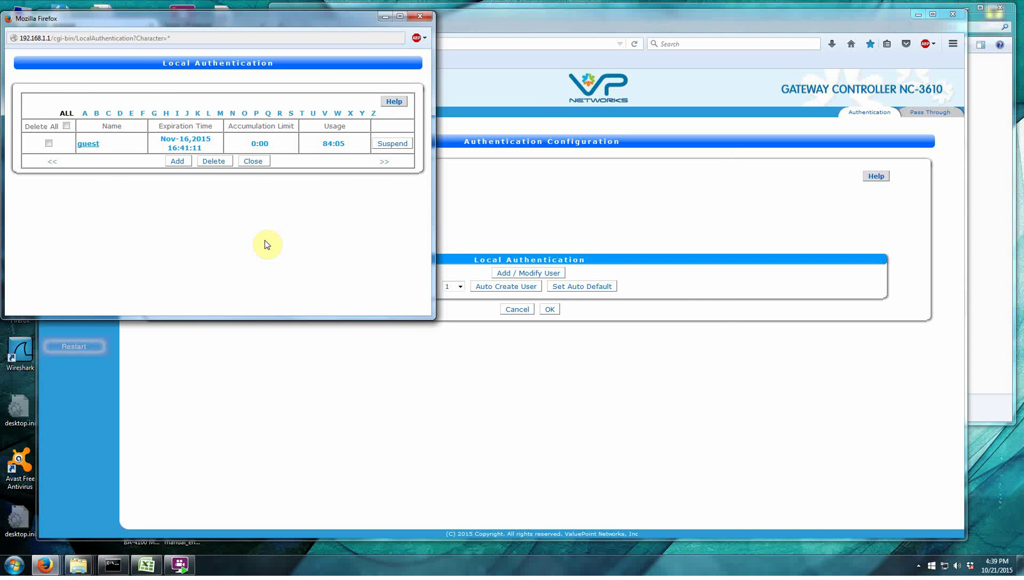
pyautogui.click(89, 145)
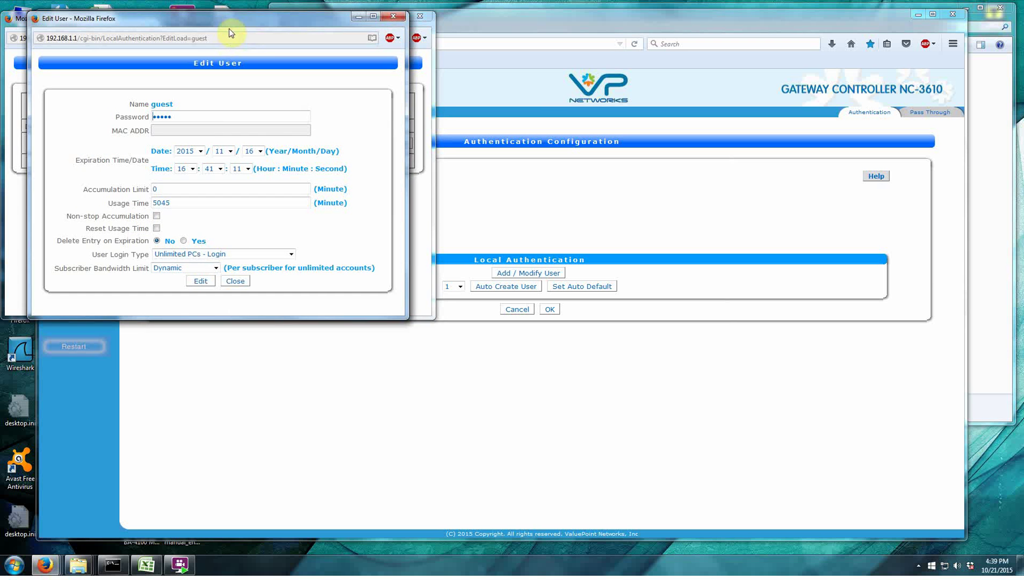
pyautogui.moveTo(228, 29); pyautogui.dragTo(255, 73)
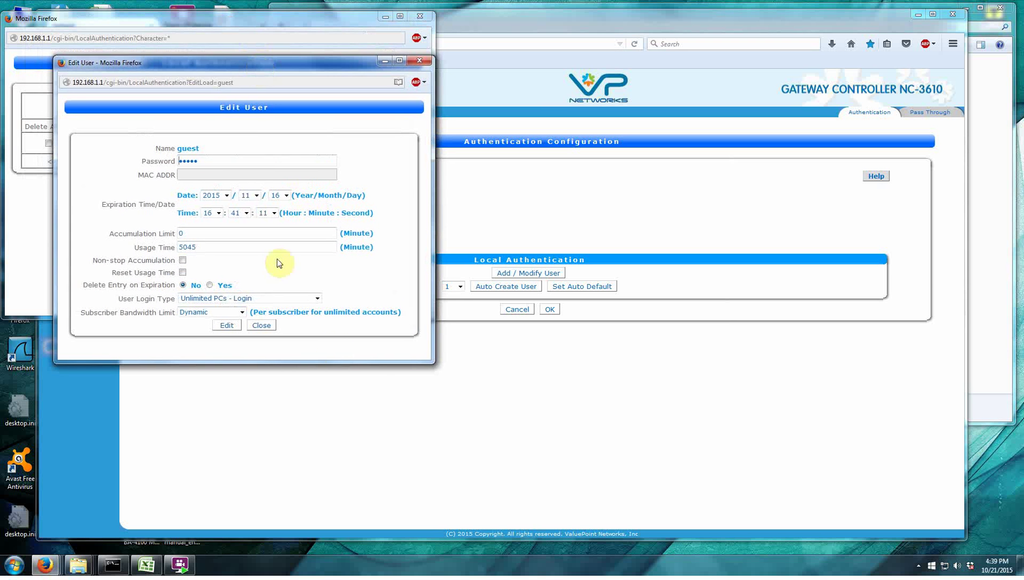
pyautogui.click(420, 62)
# Start a new user 'shared' with a password, 2015 expiry year and Unlimited PCs - Login.
pyautogui.click(179, 161)
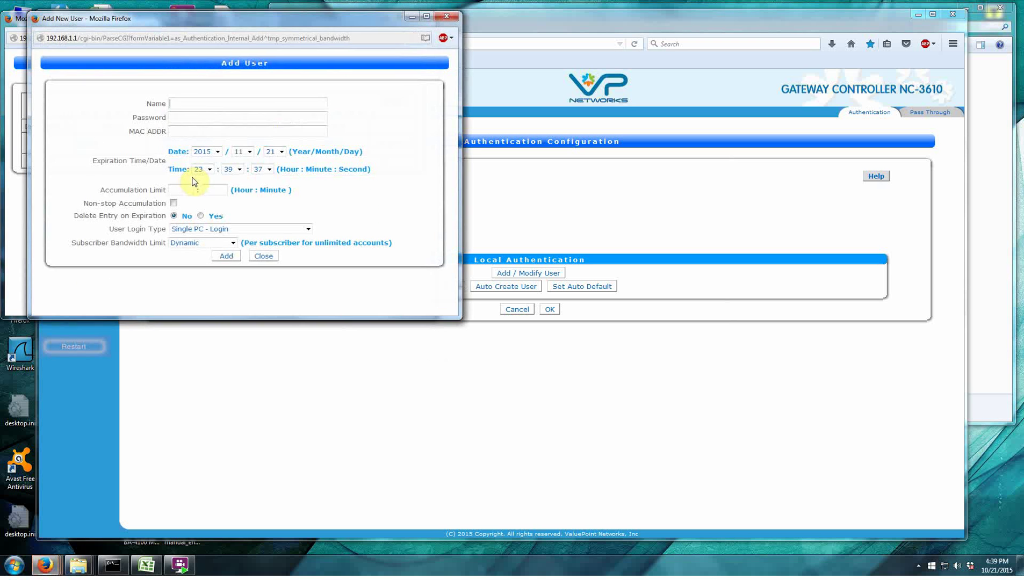
pyautogui.click(185, 103)
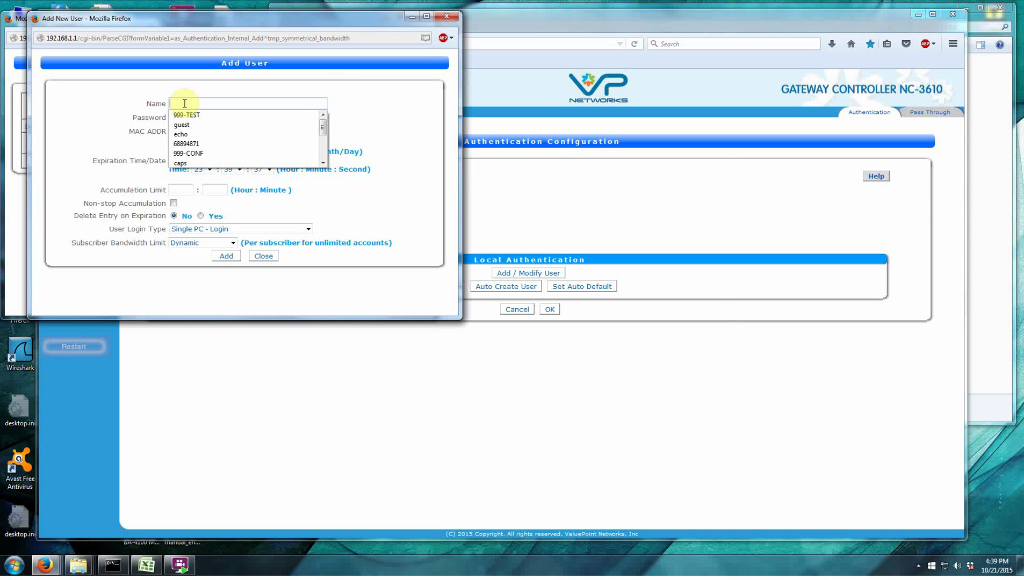
pyautogui.write('shared')
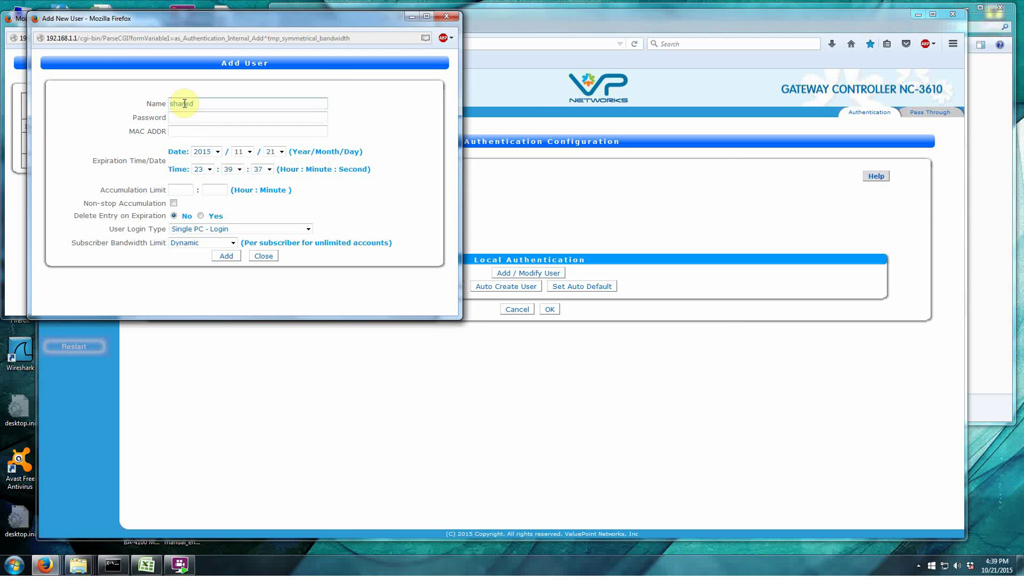
pyautogui.click(189, 117)
pyautogui.write('*****')
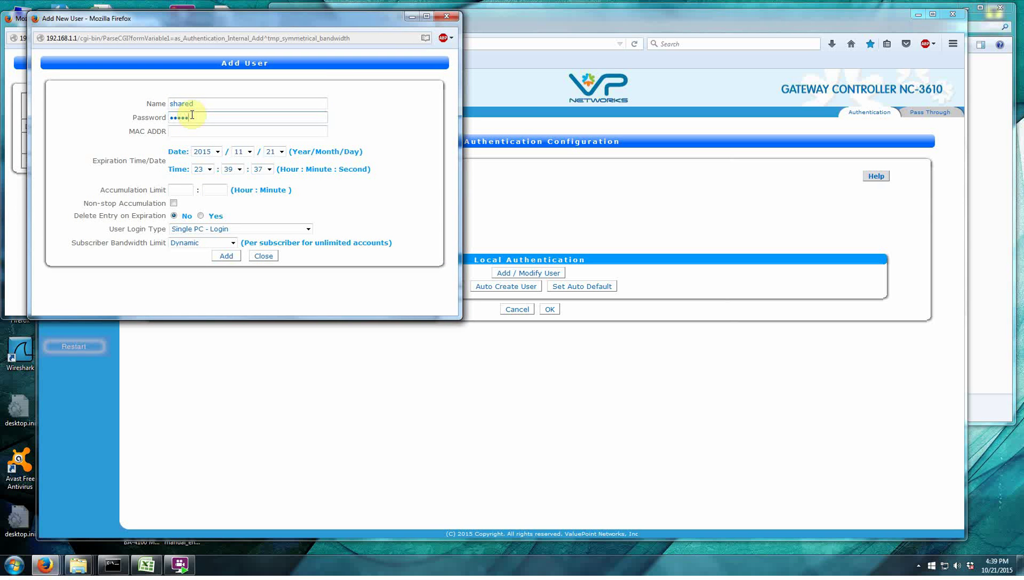
pyautogui.write('*')
pyautogui.click(202, 132)
pyautogui.click(218, 151)
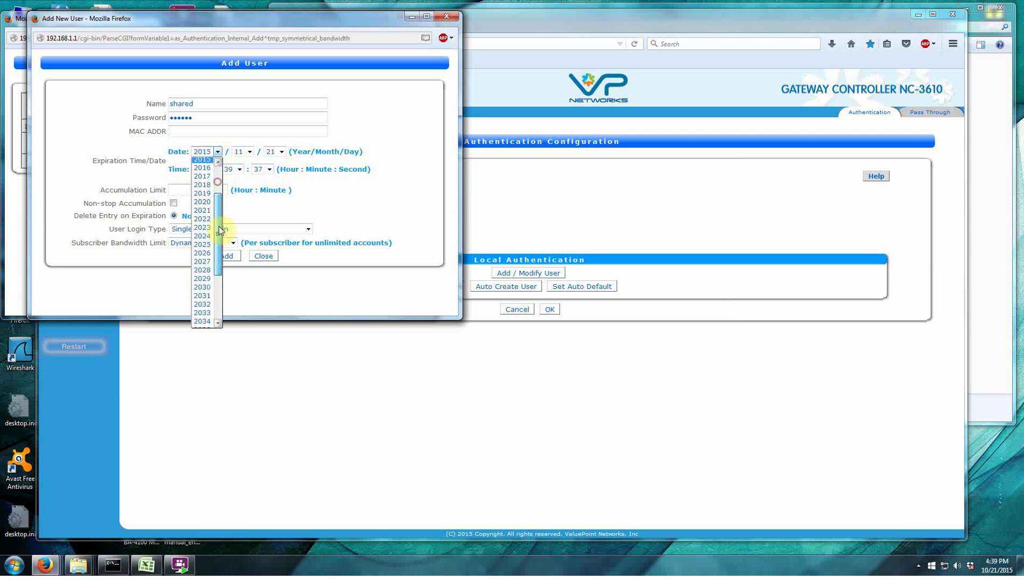
pyautogui.moveTo(219, 230); pyautogui.dragTo(214, 175)
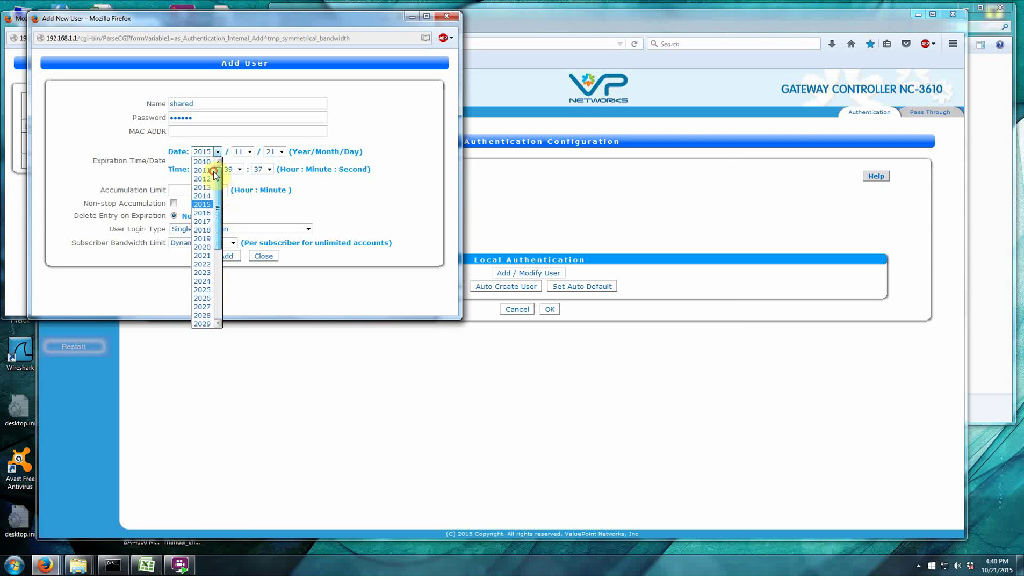
pyautogui.click(347, 192)
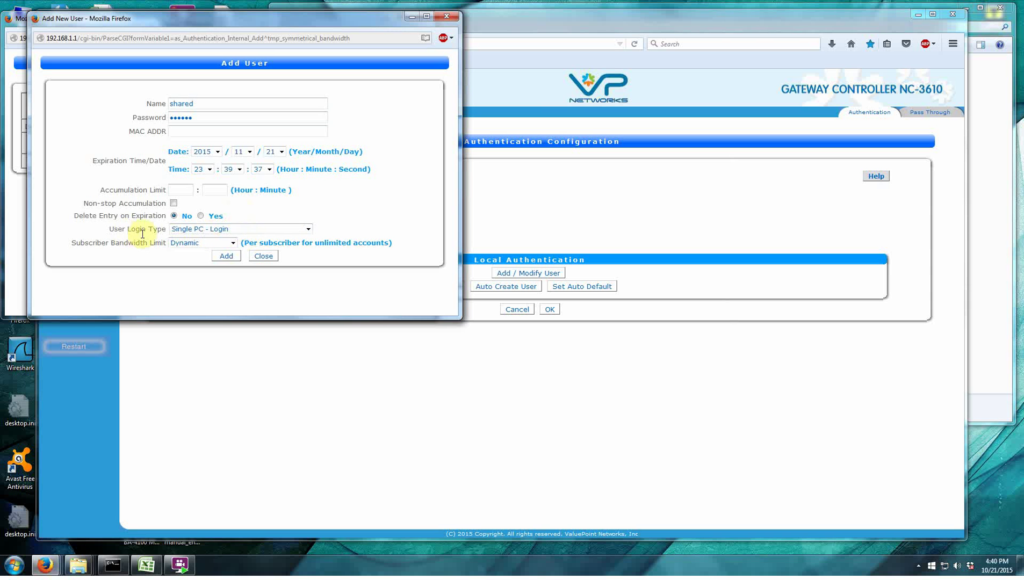
pyautogui.click(301, 231)
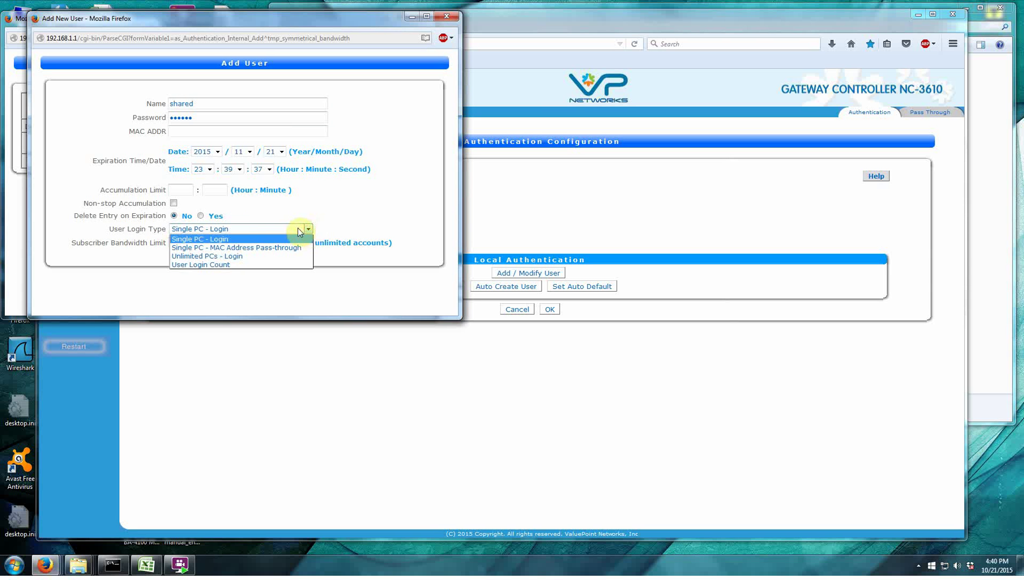
pyautogui.click(227, 257)
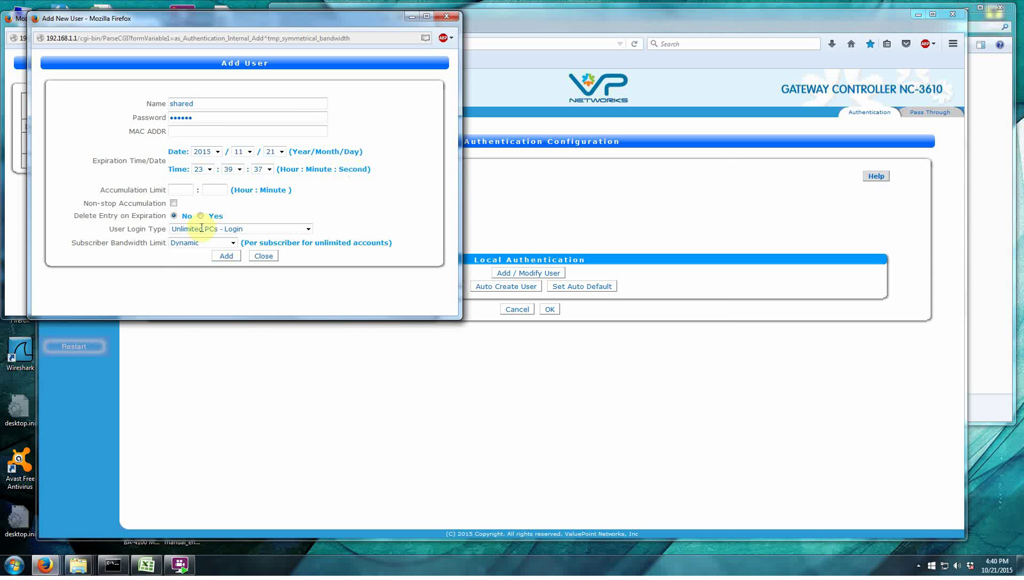
# Try the 1024/128 and 4096/512 Kbps subscriber bandwidth limits.
pyautogui.click(232, 245)
pyautogui.click(233, 245)
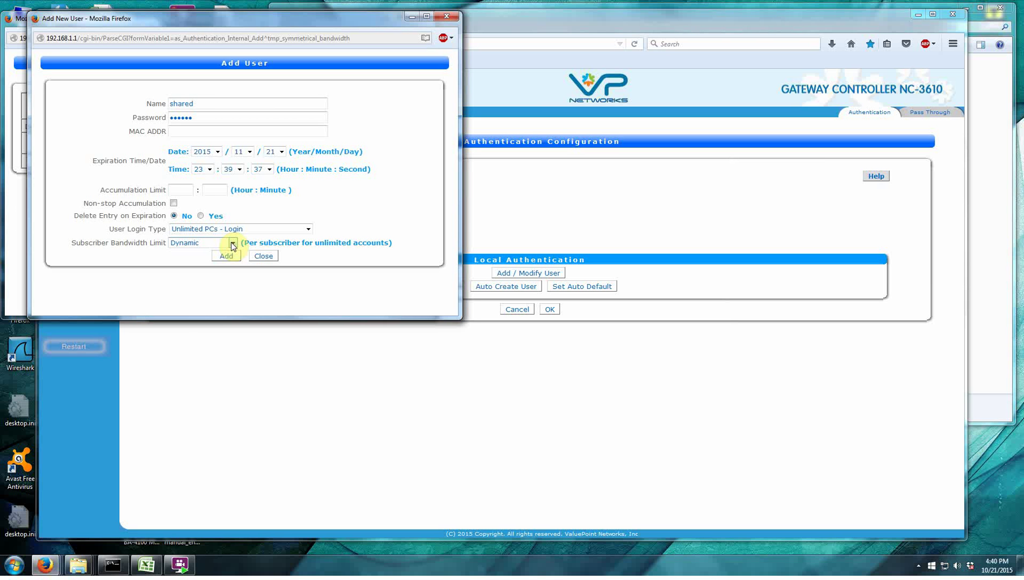
pyautogui.click(233, 244)
pyautogui.click(233, 244)
pyautogui.click(232, 245)
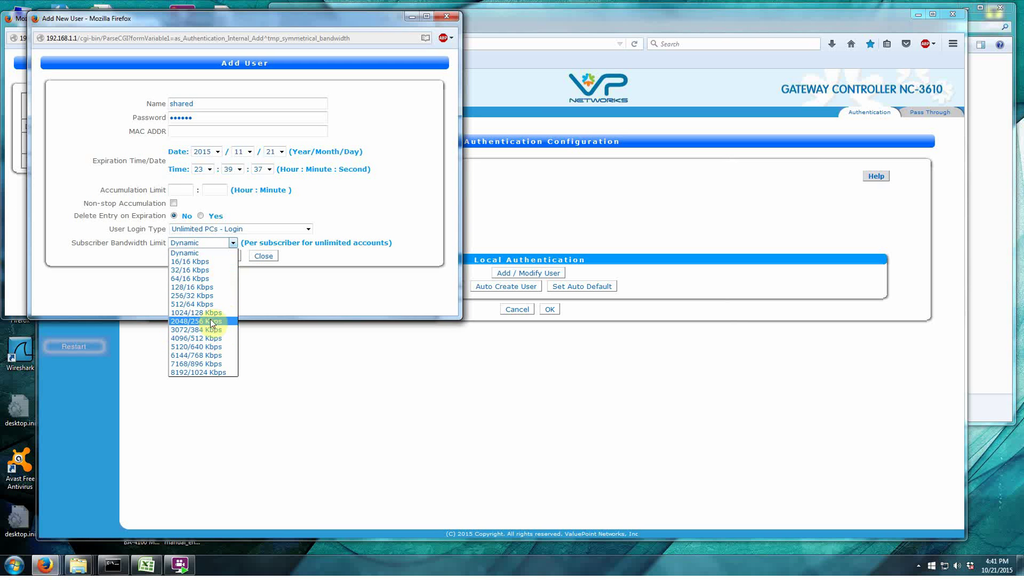
pyautogui.click(209, 313)
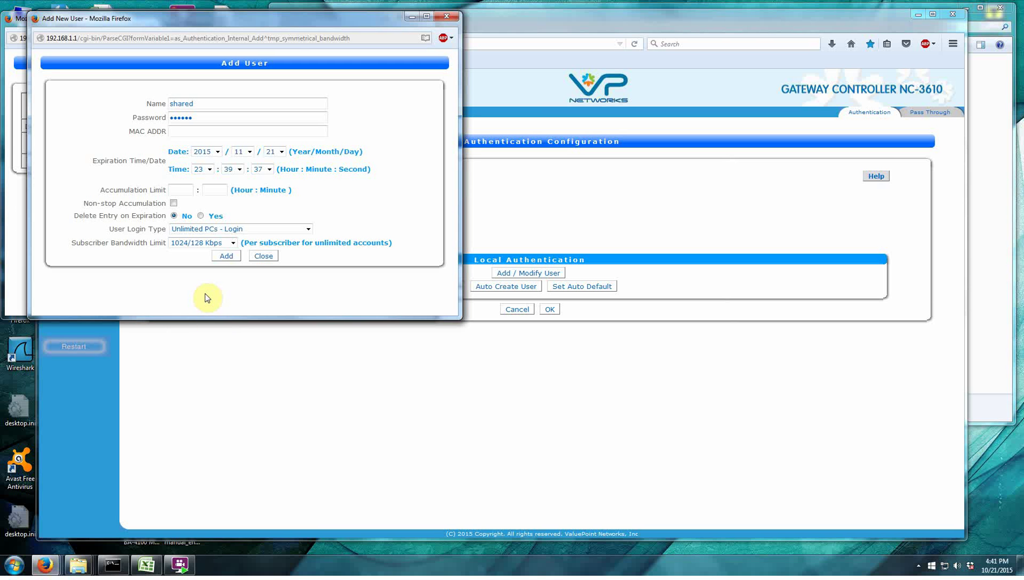
pyautogui.click(233, 243)
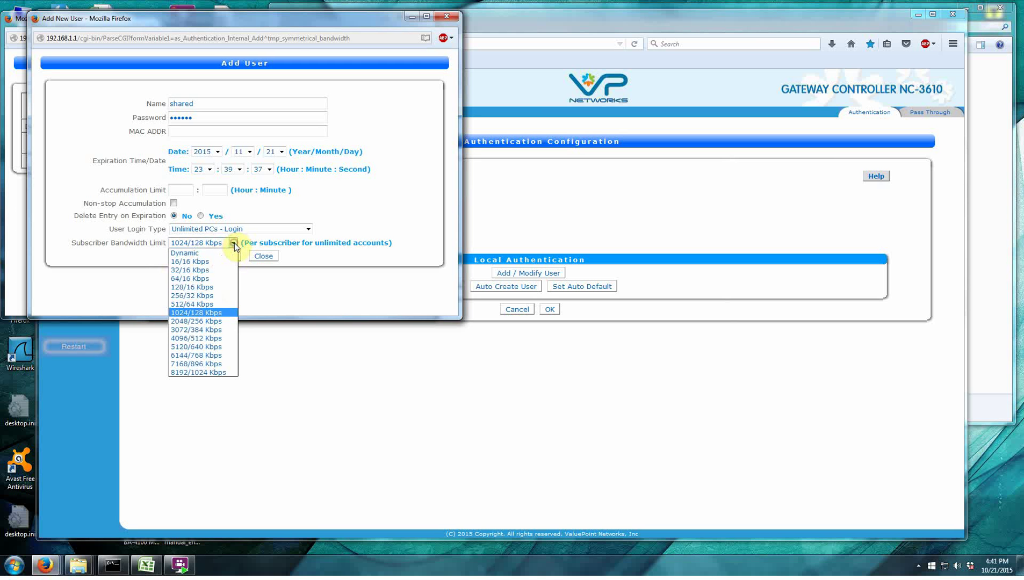
pyautogui.click(199, 338)
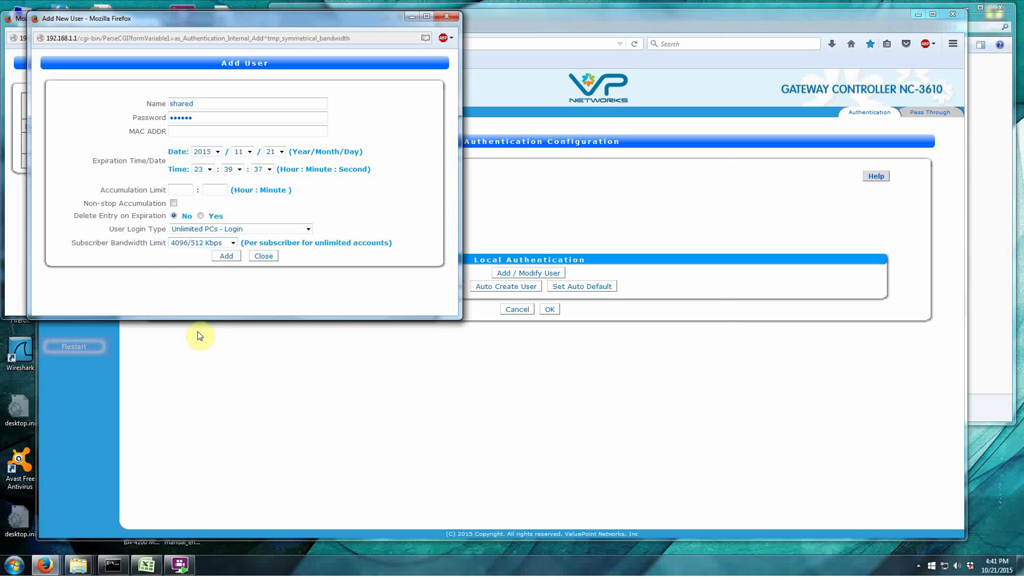
pyautogui.click(234, 243)
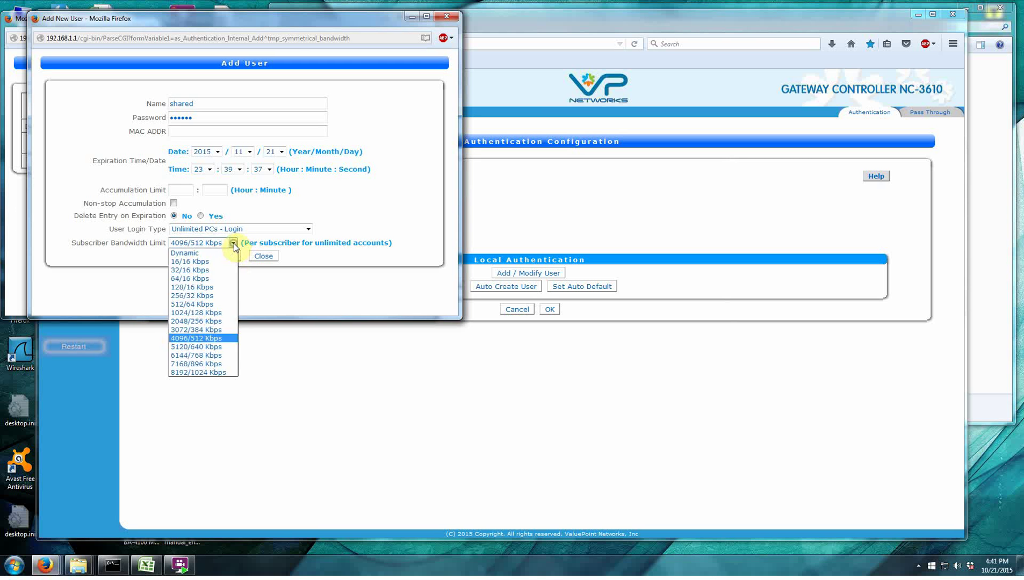
pyautogui.click(194, 340)
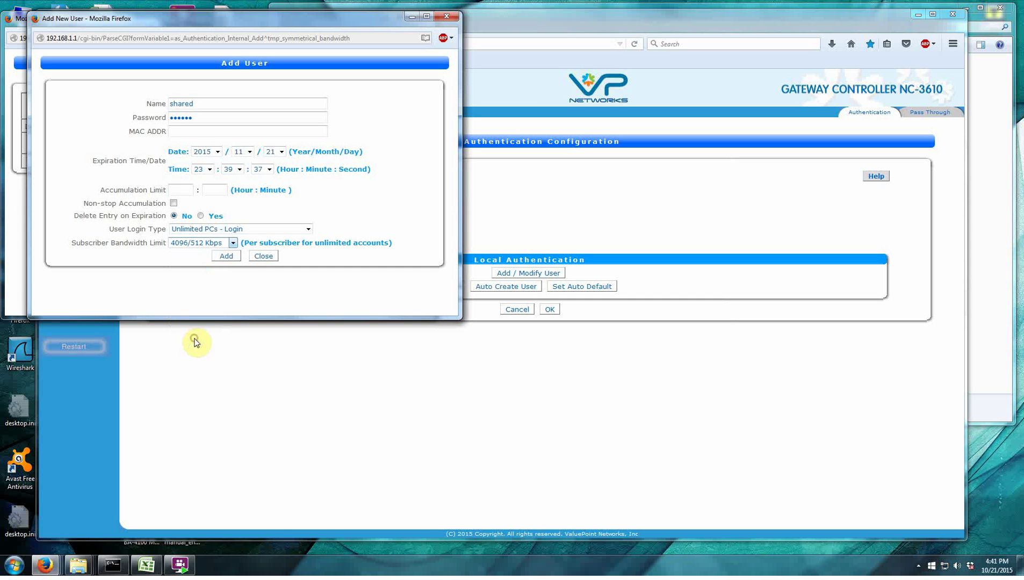
# Try 8192/1024 Kbps, return the bandwidth limit to Dynamic, and add the user.
pyautogui.click(233, 243)
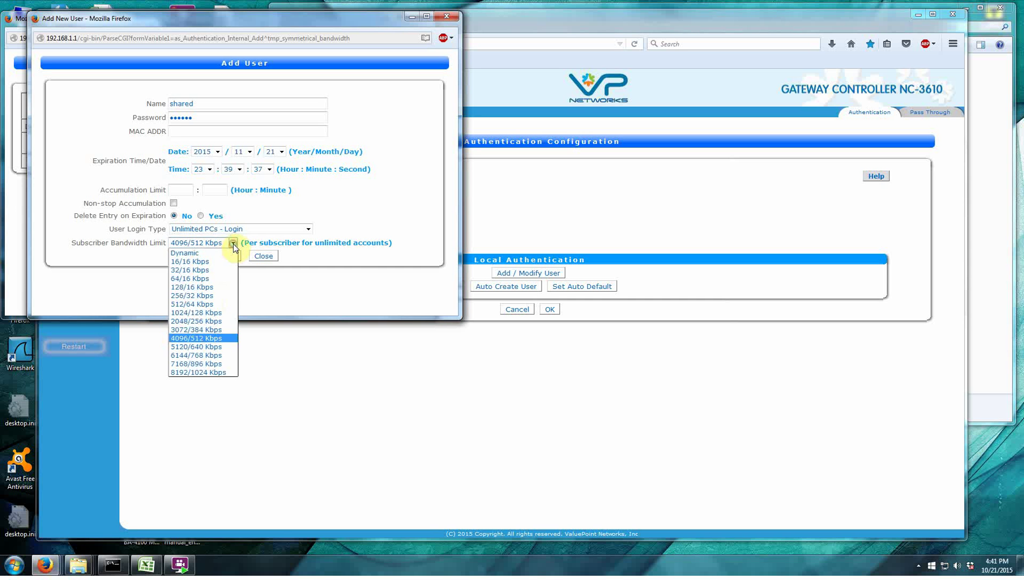
pyautogui.click(193, 373)
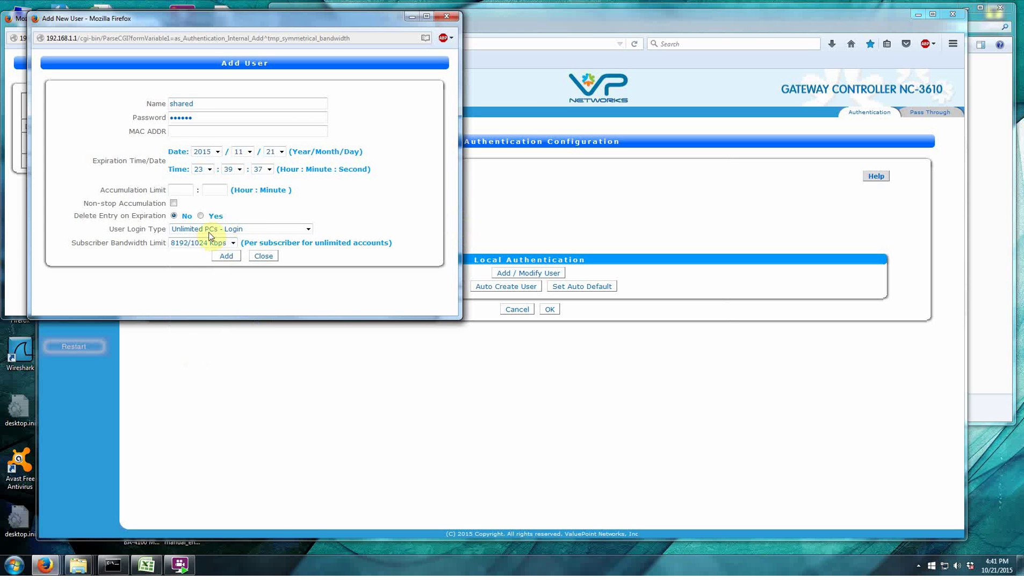
pyautogui.click(233, 243)
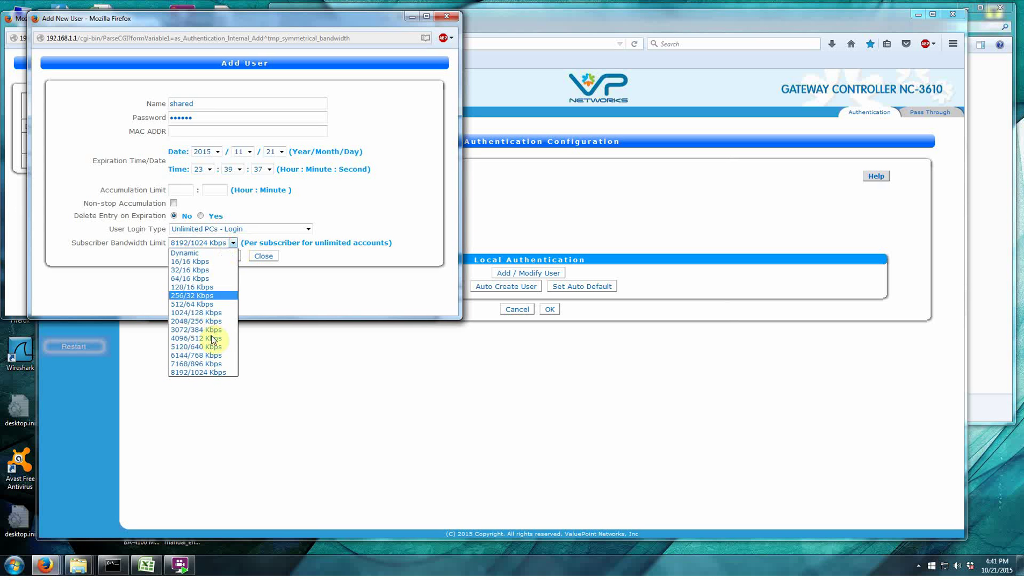
pyautogui.click(145, 309)
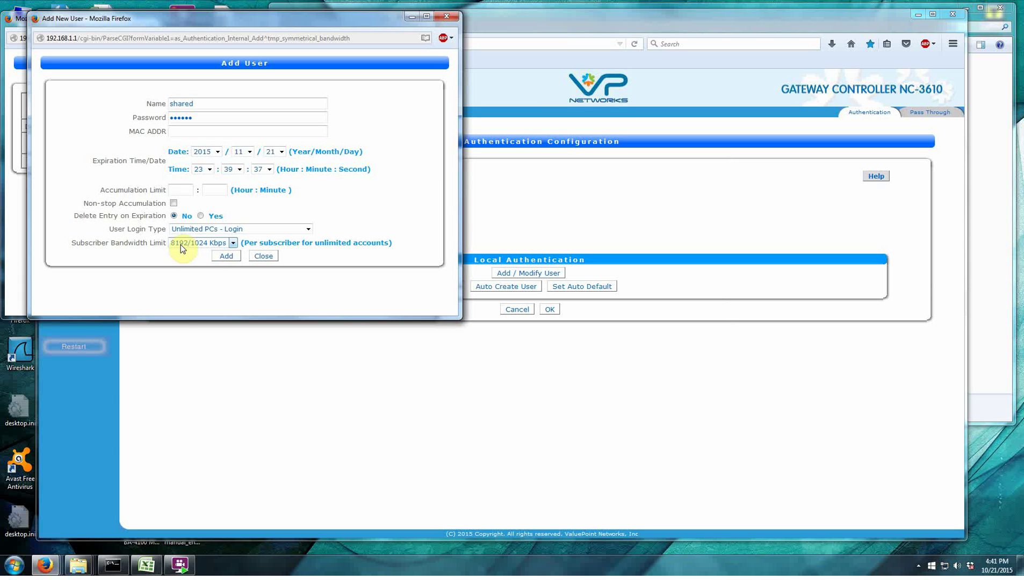
pyautogui.click(232, 244)
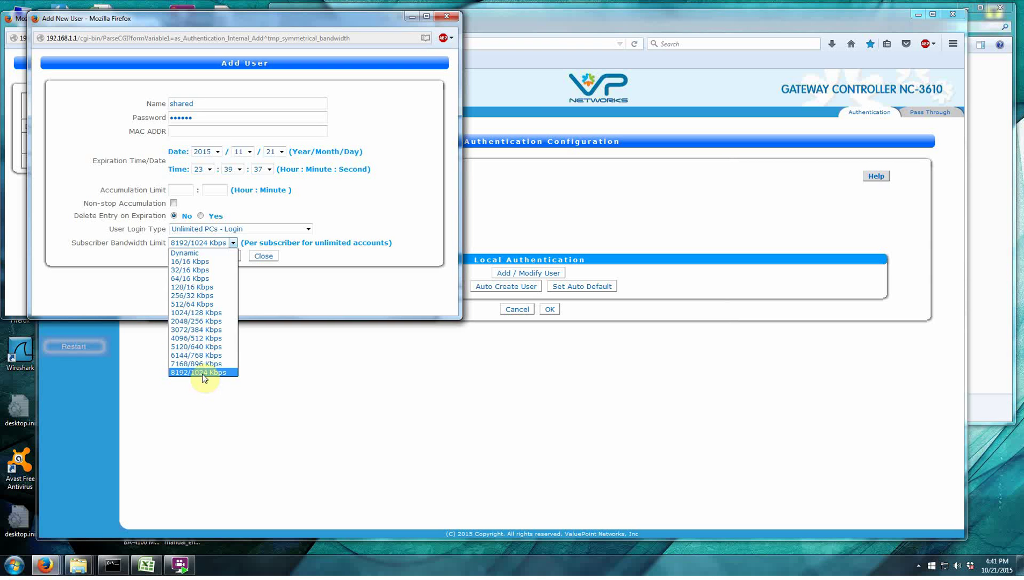
pyautogui.click(289, 295)
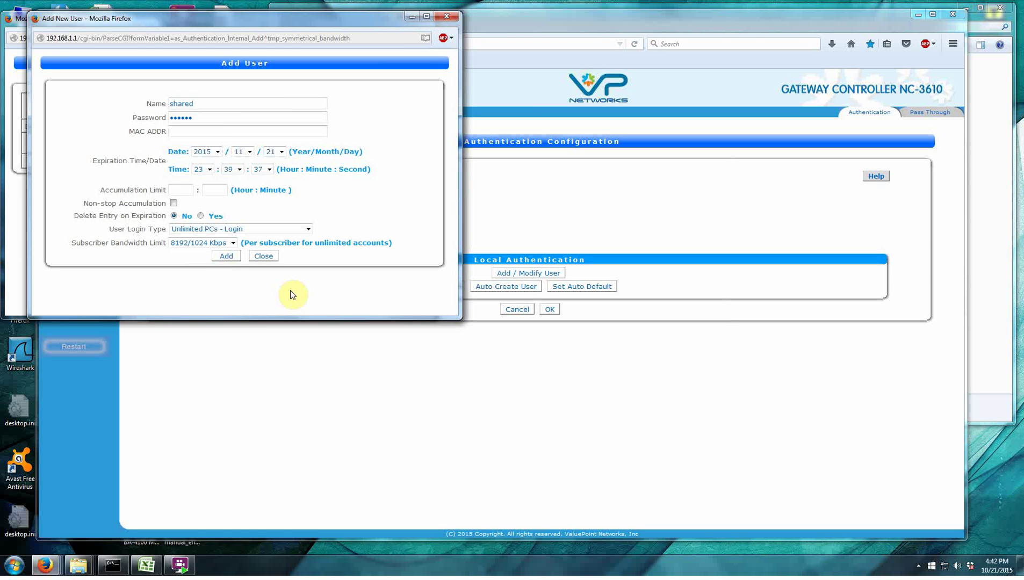
pyautogui.click(233, 242)
pyautogui.click(218, 253)
pyautogui.click(237, 257)
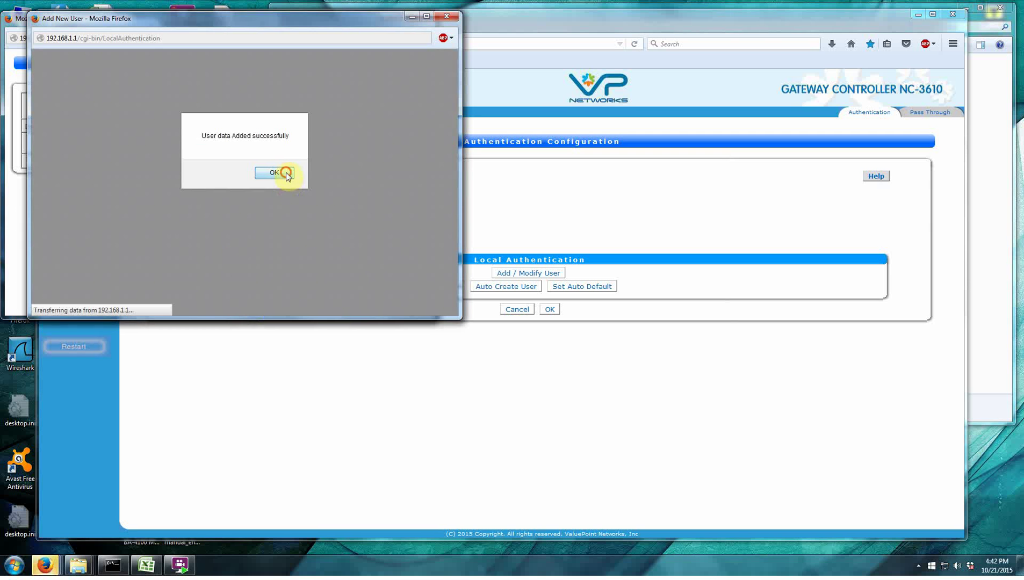
# Clear the confirmation and password prompt, list ALL local users, and bring the new-user form forward.
pyautogui.click(287, 173)
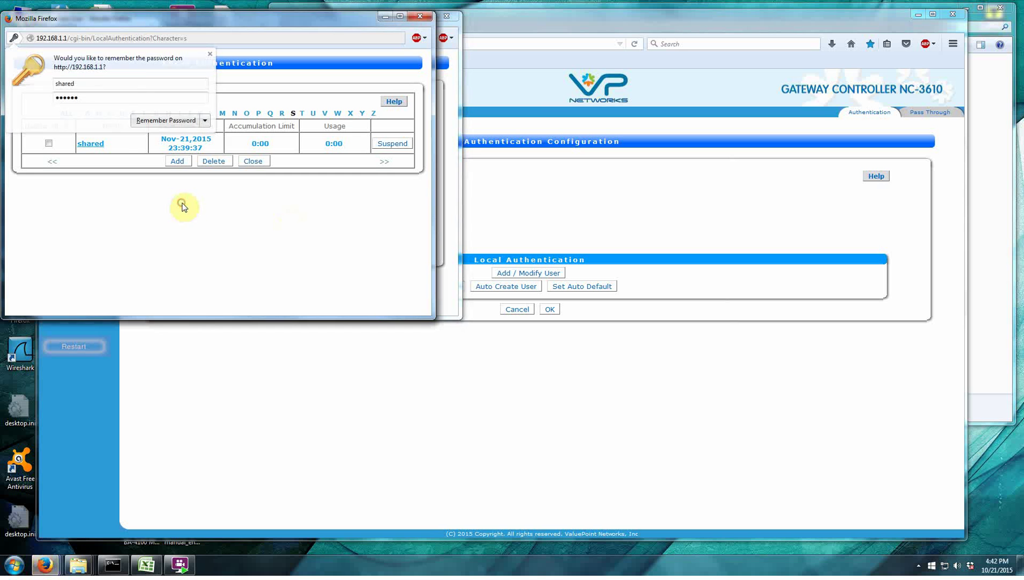
pyautogui.click(210, 54)
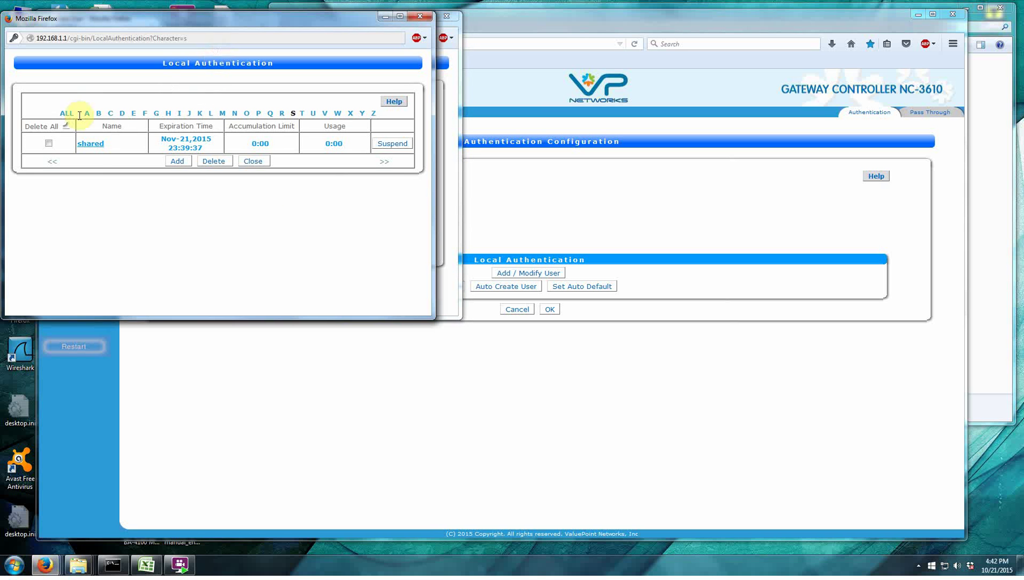
pyautogui.click(67, 114)
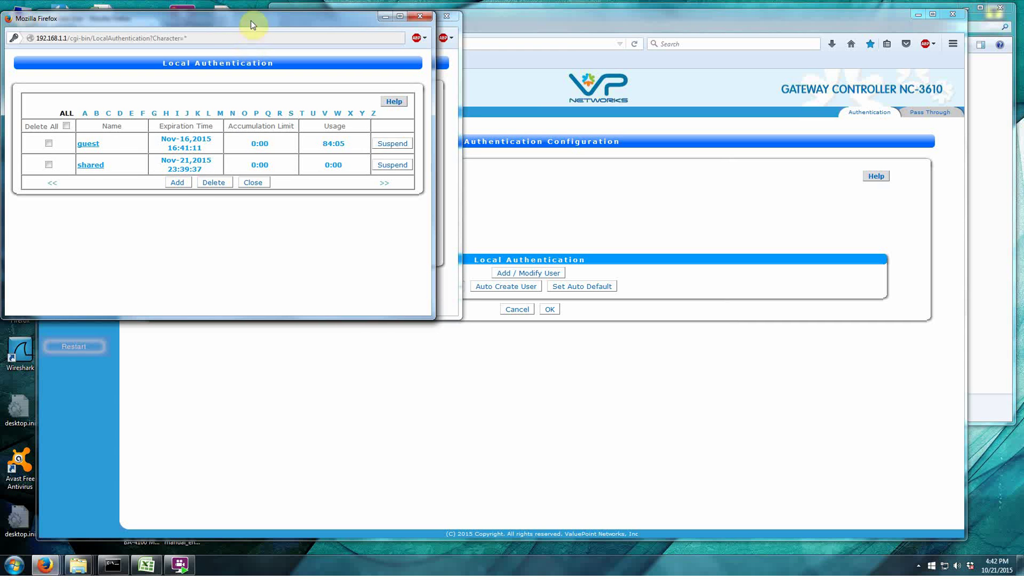
pyautogui.moveTo(251, 21); pyautogui.dragTo(268, 125)
pyautogui.click(274, 36)
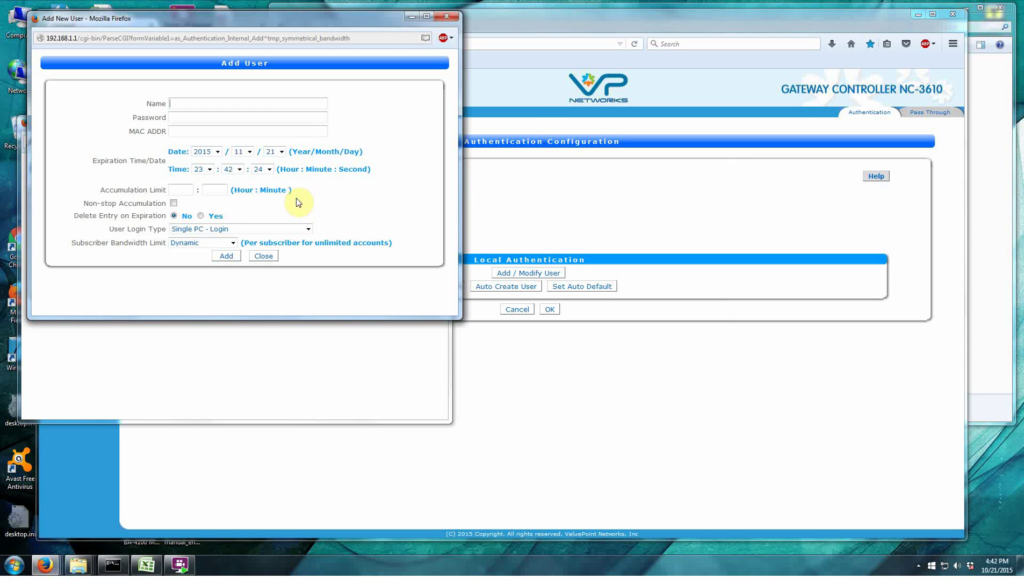
# Enter user name 'jan' and a password for the new user.
pyautogui.click(187, 103)
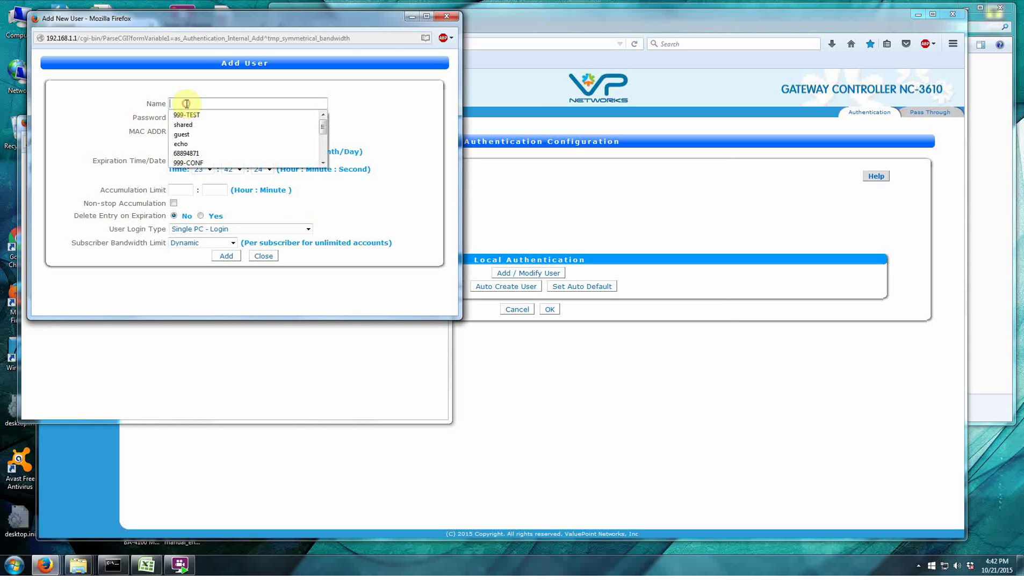
pyautogui.write('jan')
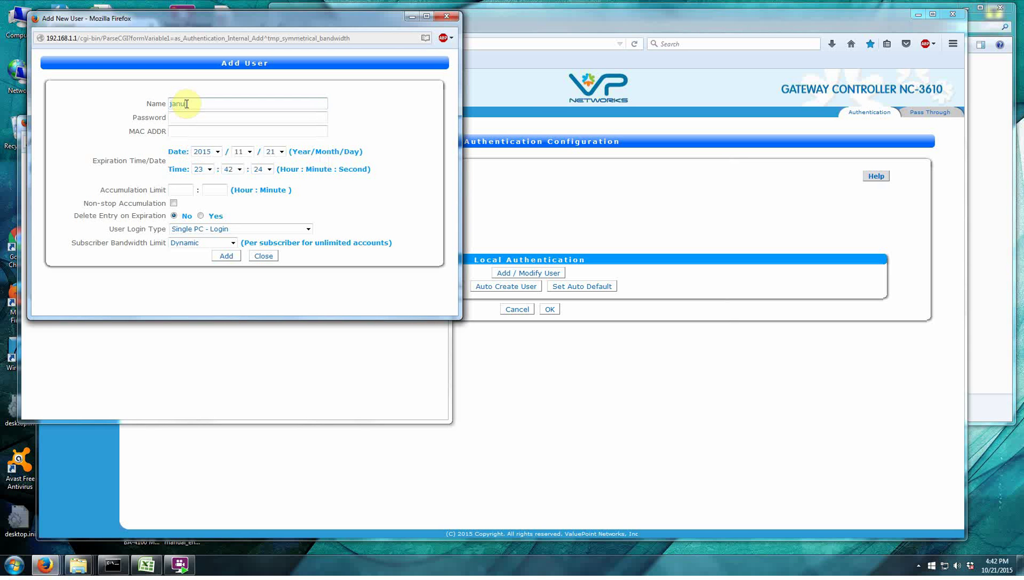
pyautogui.click(194, 117)
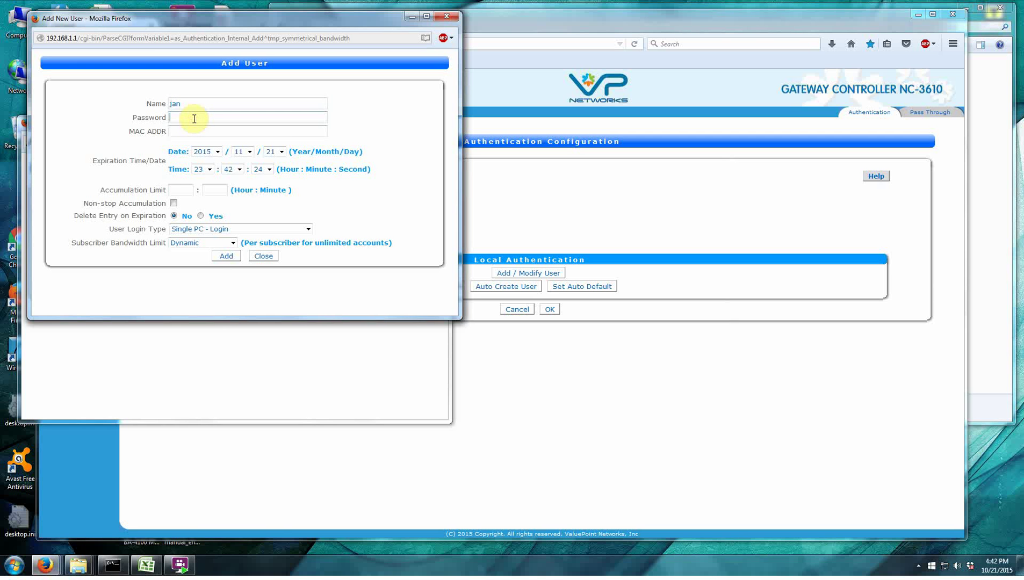
pyautogui.write('jan')
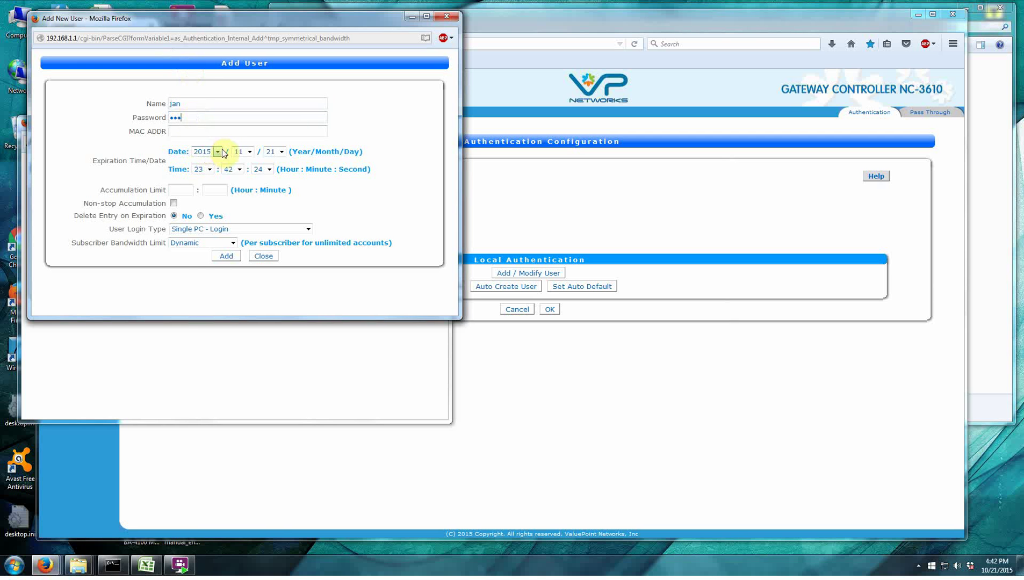
# Set the expiry date to 2016/01/31 and add the user.
pyautogui.click(217, 152)
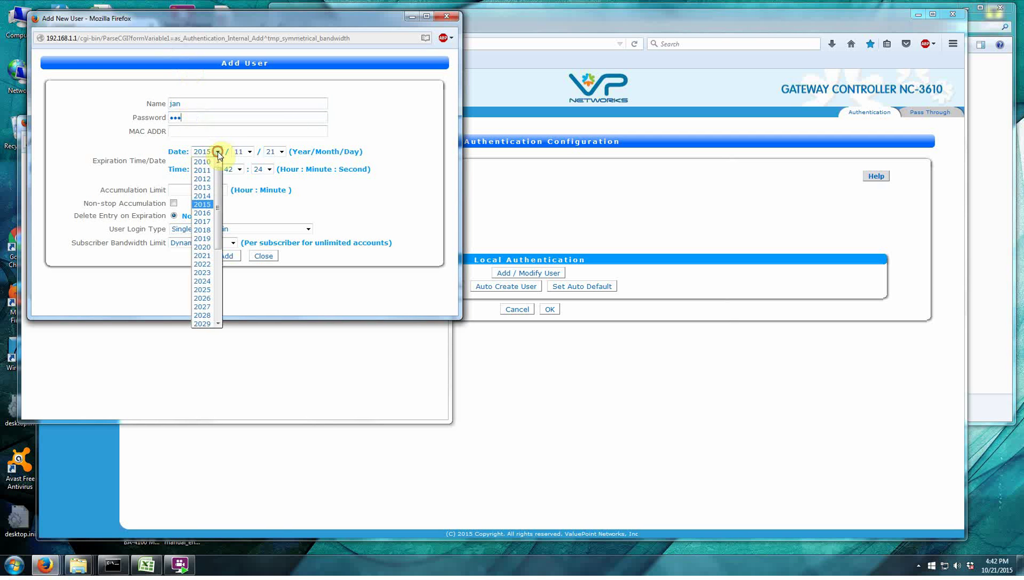
pyautogui.click(203, 213)
pyautogui.click(249, 152)
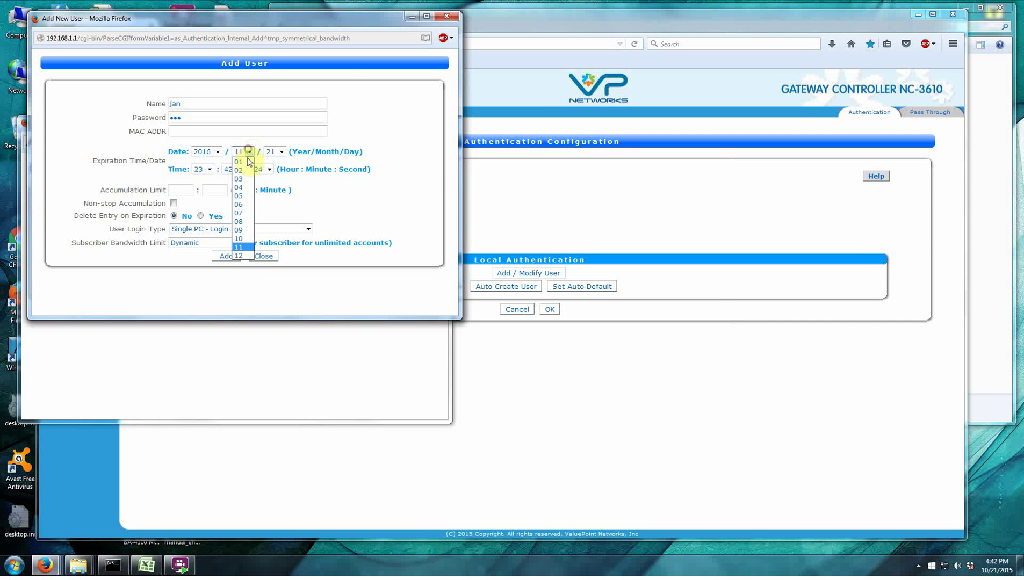
pyautogui.click(247, 162)
pyautogui.click(281, 152)
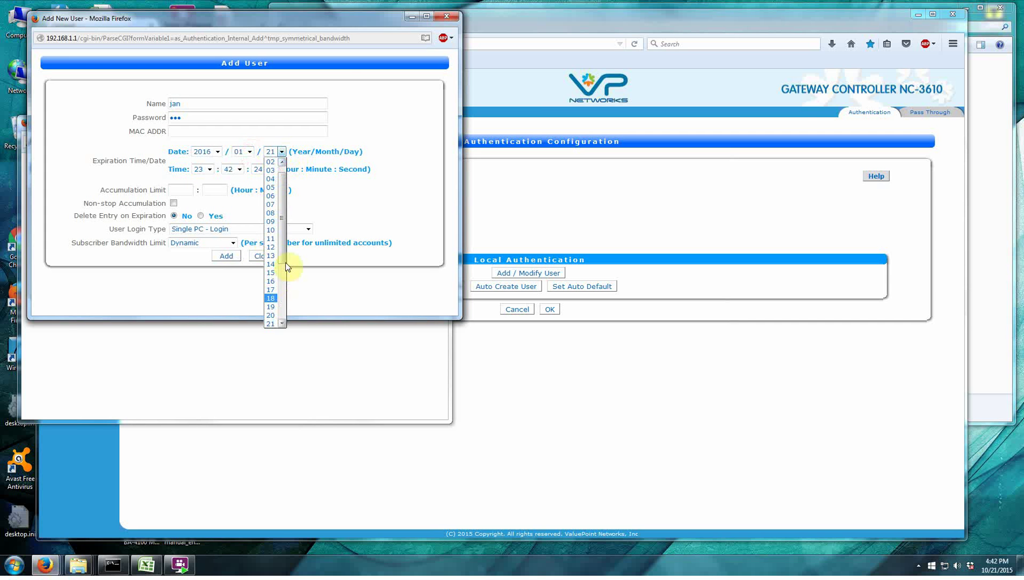
pyautogui.moveTo(281, 263); pyautogui.dragTo(277, 329)
pyautogui.click(273, 325)
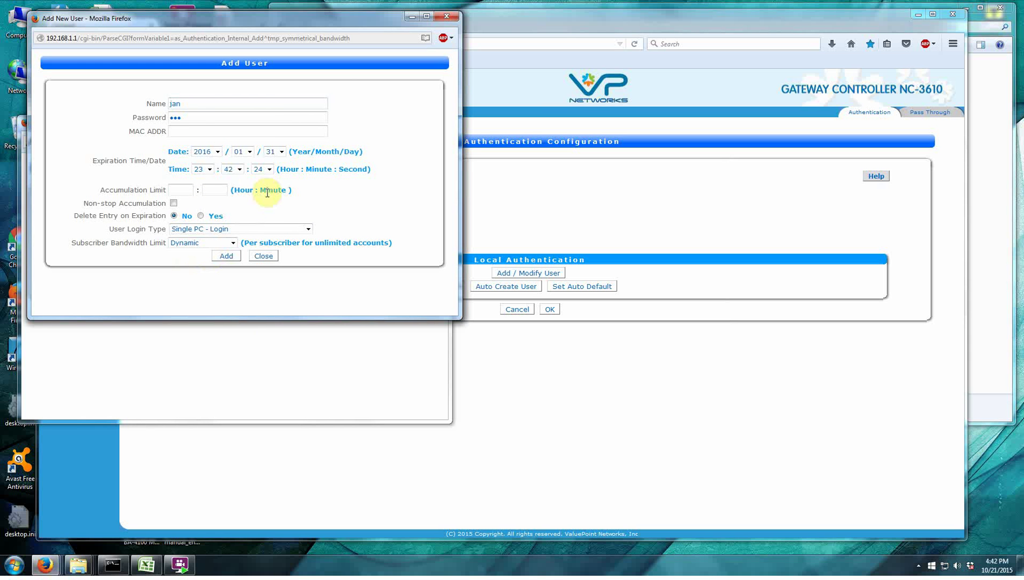
pyautogui.click(189, 116)
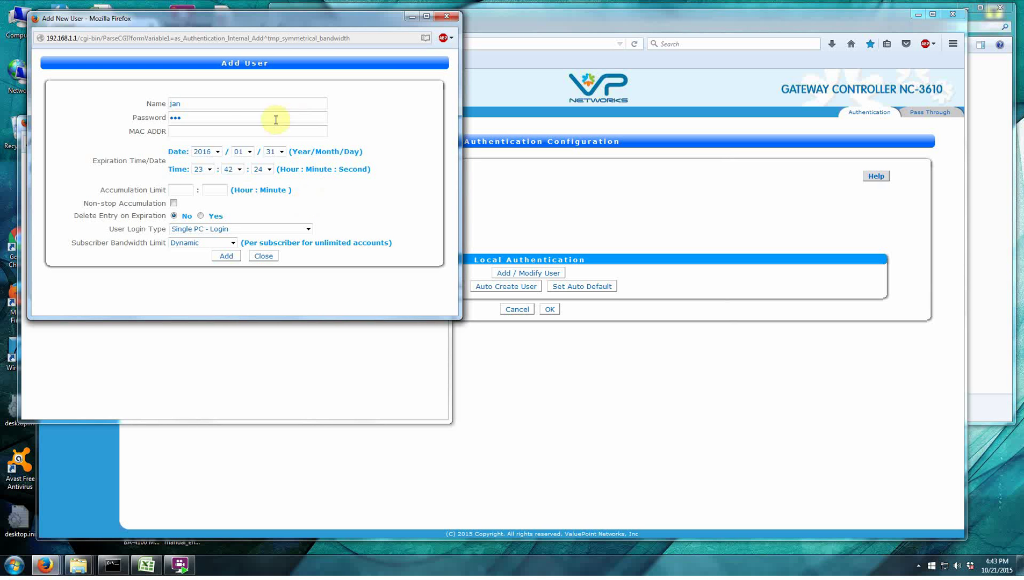
pyautogui.click(231, 256)
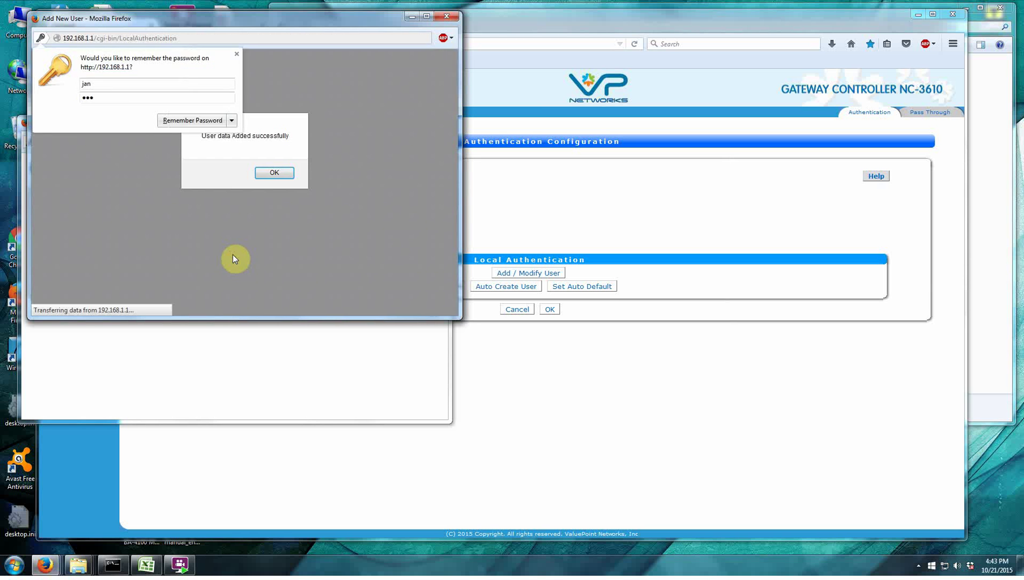
# Add user 'feb' with a password, clearing each confirmation and save-password prompt.
pyautogui.click(284, 172)
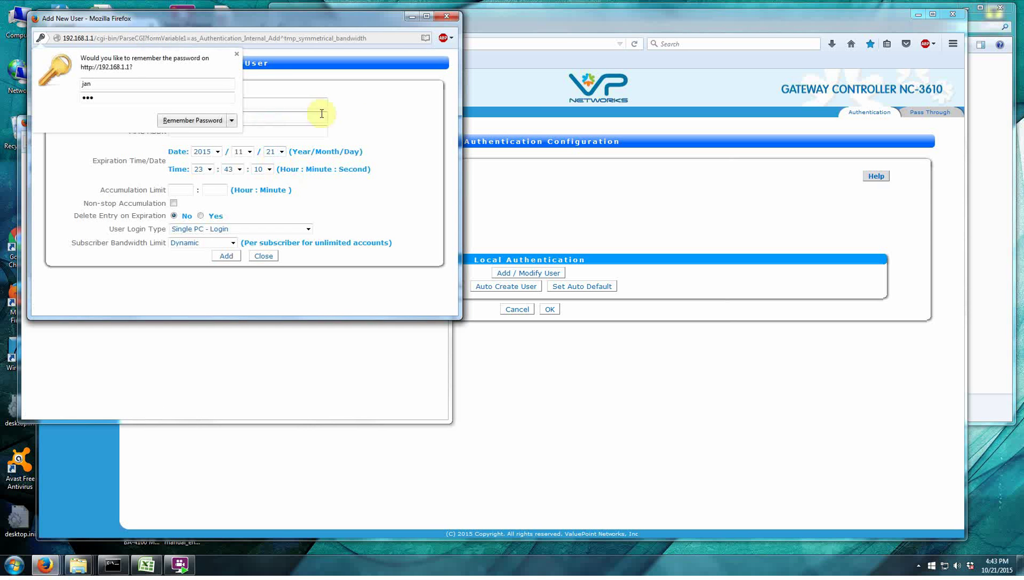
pyautogui.click(357, 124)
pyautogui.click(203, 103)
pyautogui.write('feb')
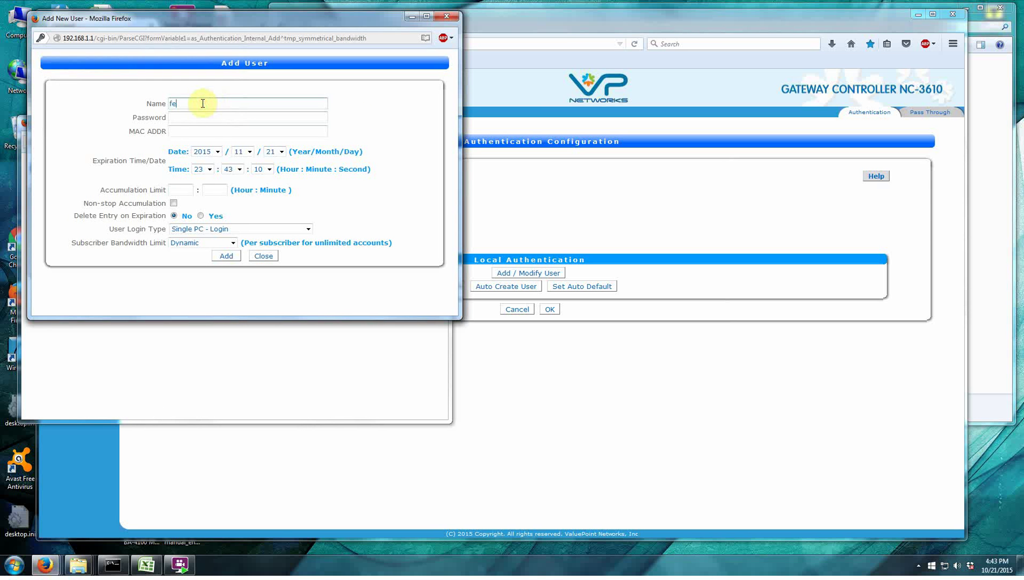
pyautogui.click(191, 116)
pyautogui.write('feb')
pyautogui.click(227, 257)
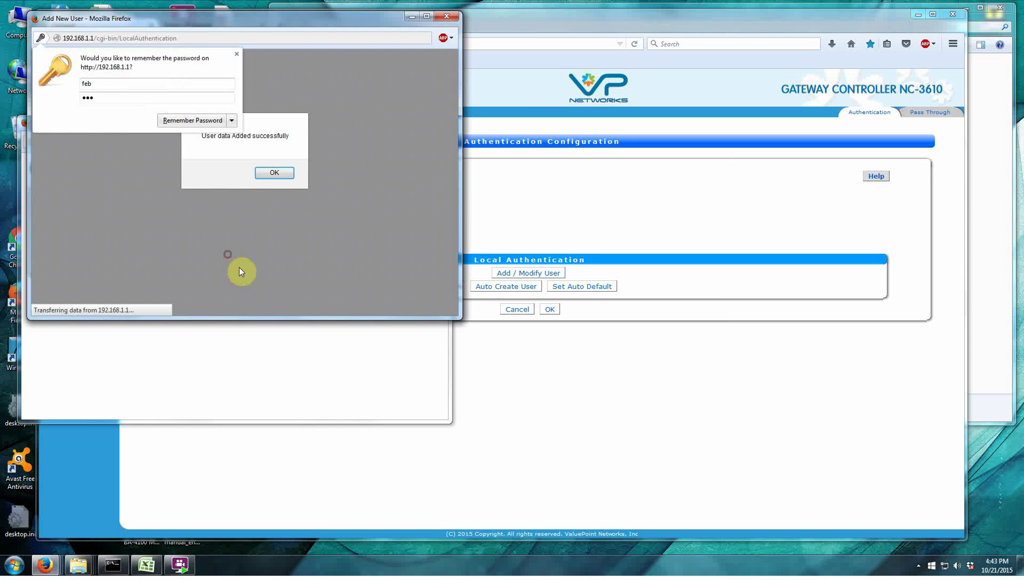
pyautogui.click(273, 173)
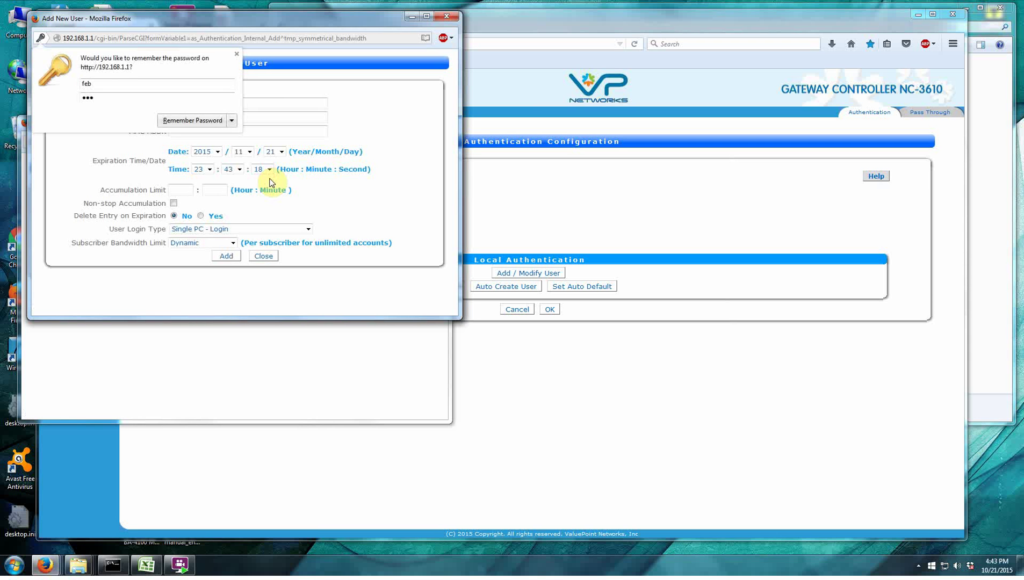
pyautogui.click(360, 110)
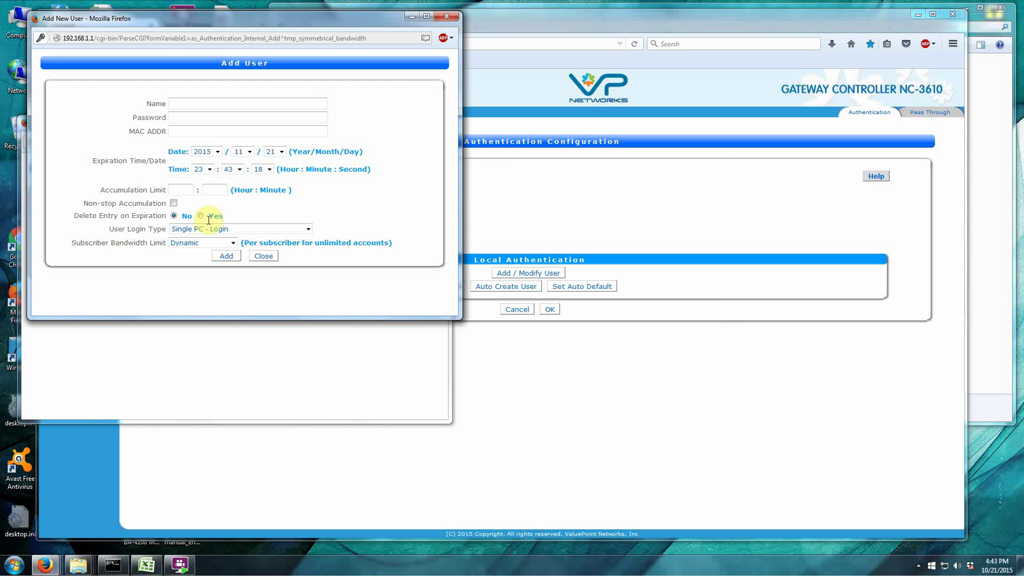
# Enter user name 'joe' and a password for the new user.
pyautogui.click(213, 102)
pyautogui.write('j')
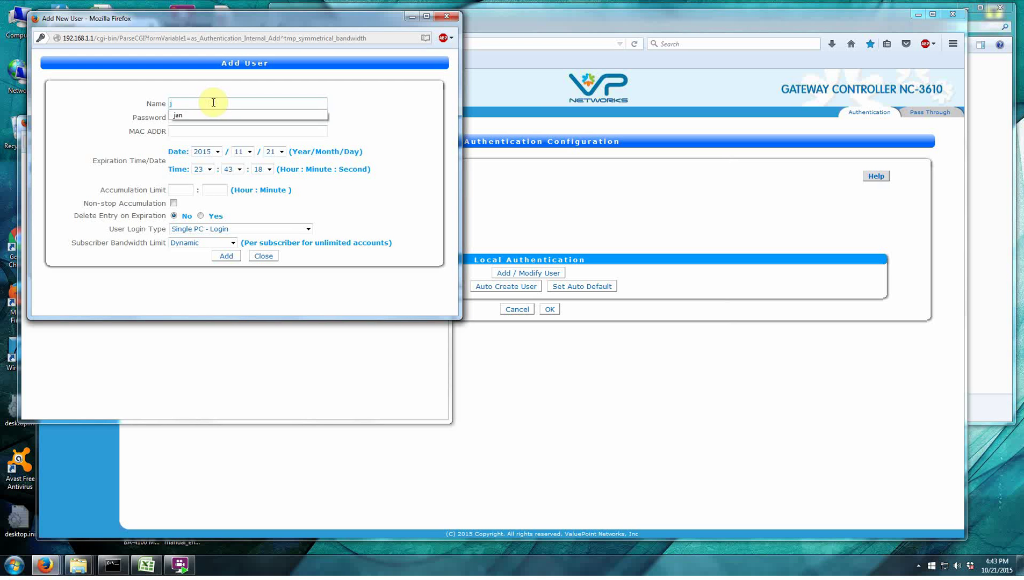
pyautogui.write('oe')
pyautogui.click(212, 114)
pyautogui.write('j')
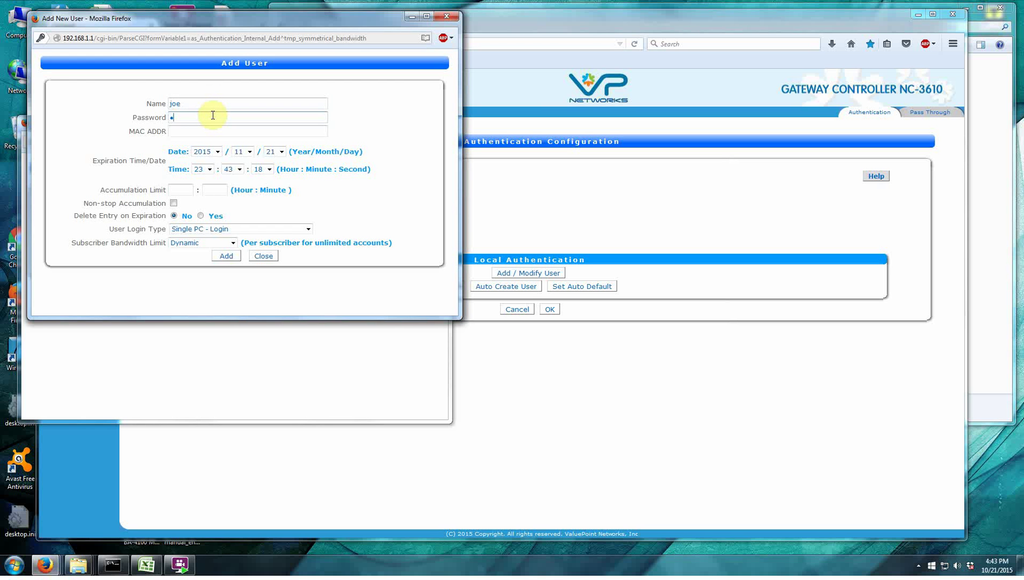
pyautogui.write('oe')
pyautogui.click(205, 131)
# Keep Single PC - Login as the login type and move to the accumulation limit hours and minutes.
pyautogui.click(239, 230)
pyautogui.click(224, 237)
pyautogui.click(308, 229)
pyautogui.click(309, 230)
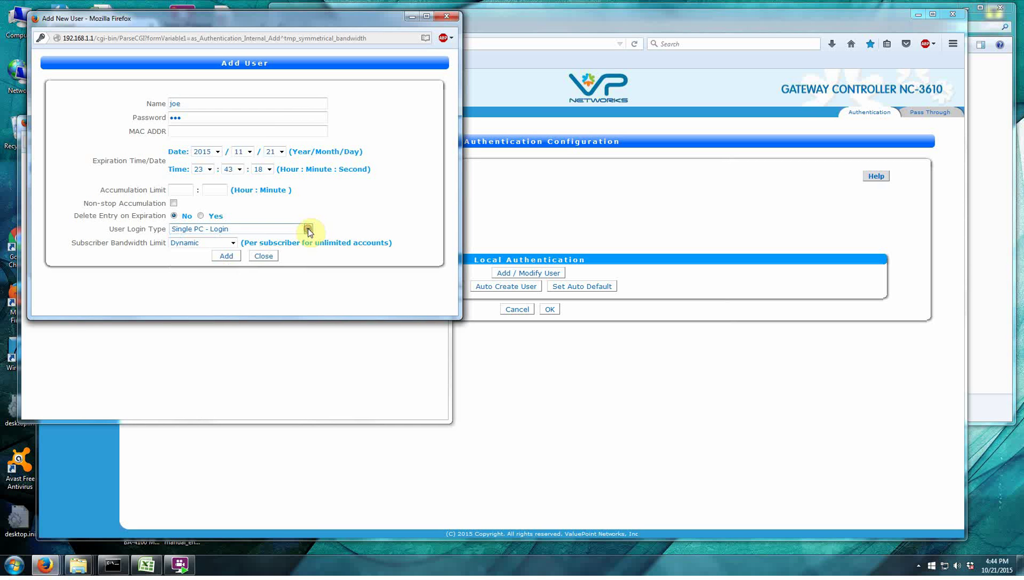
pyautogui.click(308, 230)
pyautogui.click(263, 229)
pyautogui.click(182, 190)
pyautogui.click(211, 191)
# Set the accumulation limit to 1 hour and 40 minutes.
pyautogui.write('10')
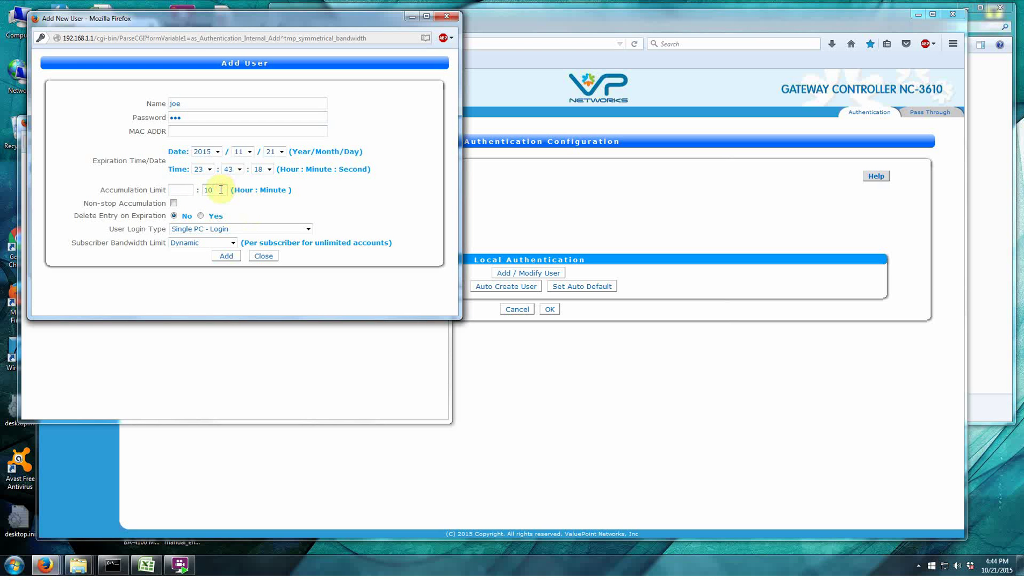
pyautogui.press('BackSpace')
pyautogui.press('BackSpace')
pyautogui.click(190, 190)
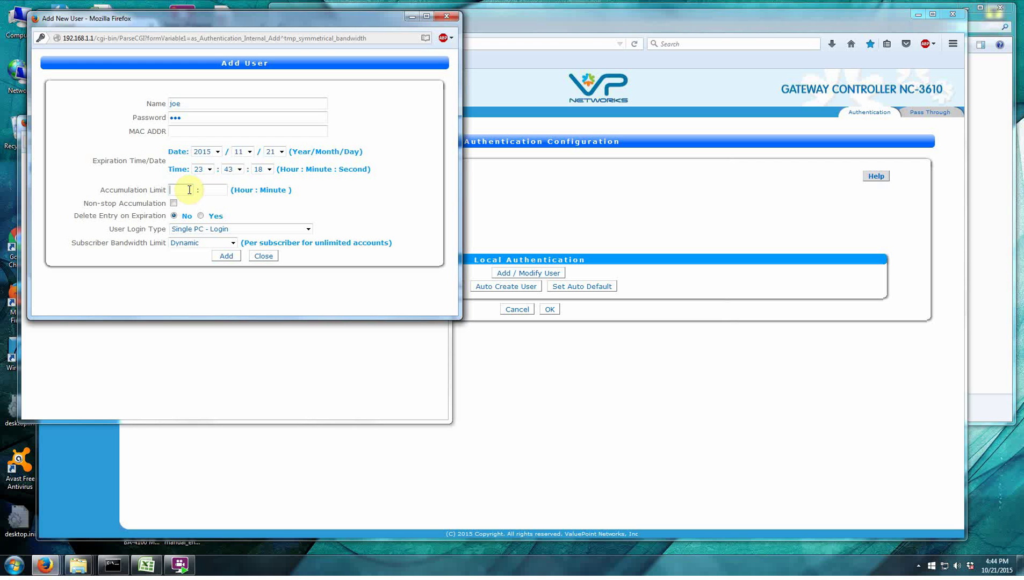
pyautogui.write('1')
pyautogui.click(217, 190)
pyautogui.write('40')
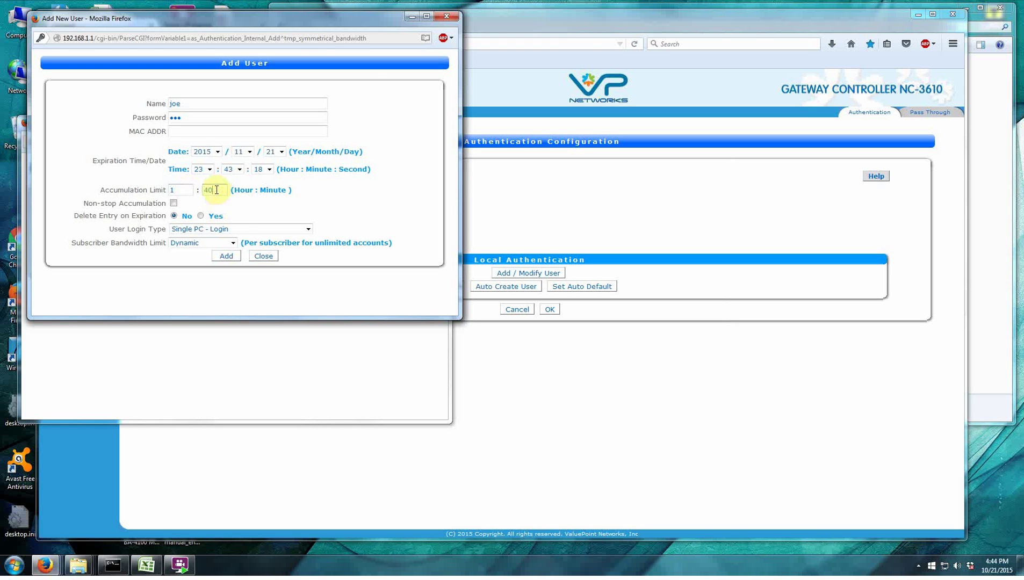
pyautogui.click(241, 211)
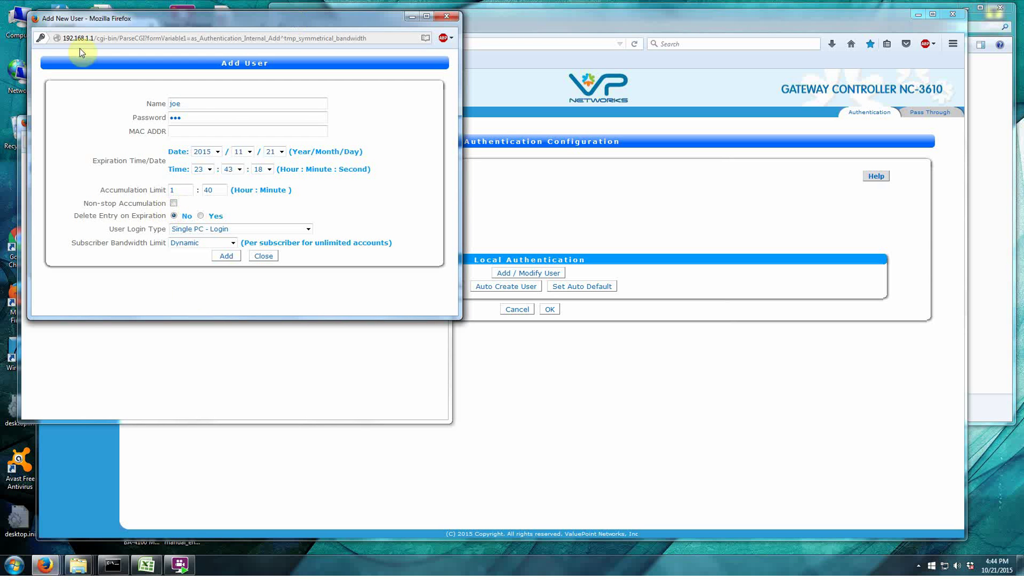
# Toggle Non-stop Accumulation on and off, then highlight the Expiration Time and Accumulation Limit labels.
pyautogui.click(173, 204)
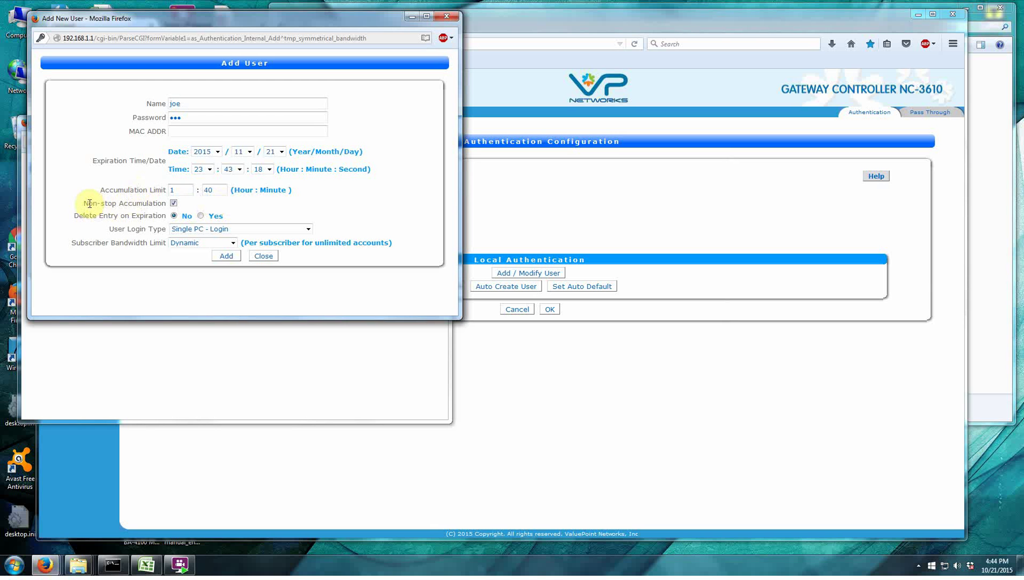
pyautogui.click(173, 204)
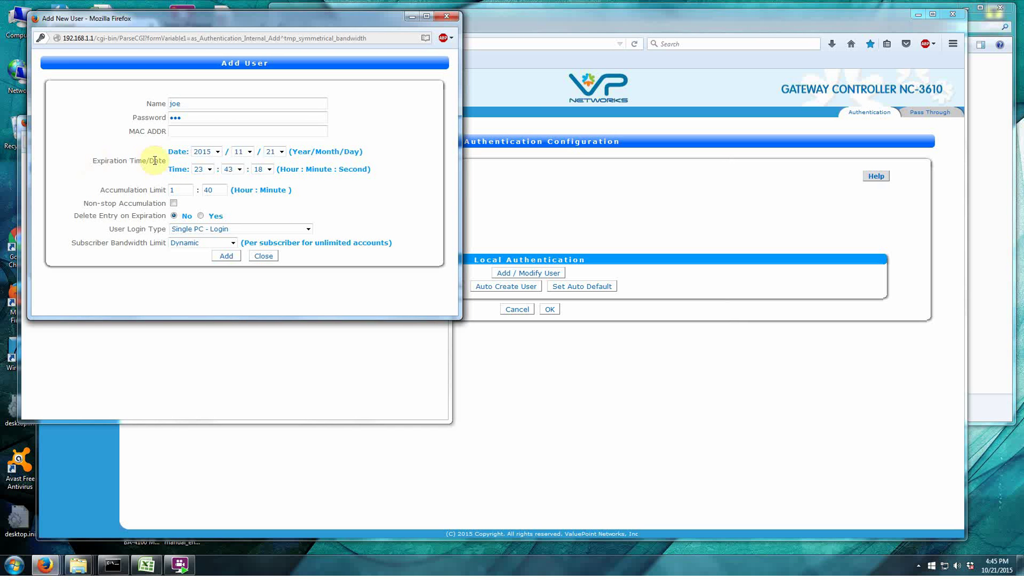
pyautogui.moveTo(166, 160); pyautogui.dragTo(94, 165)
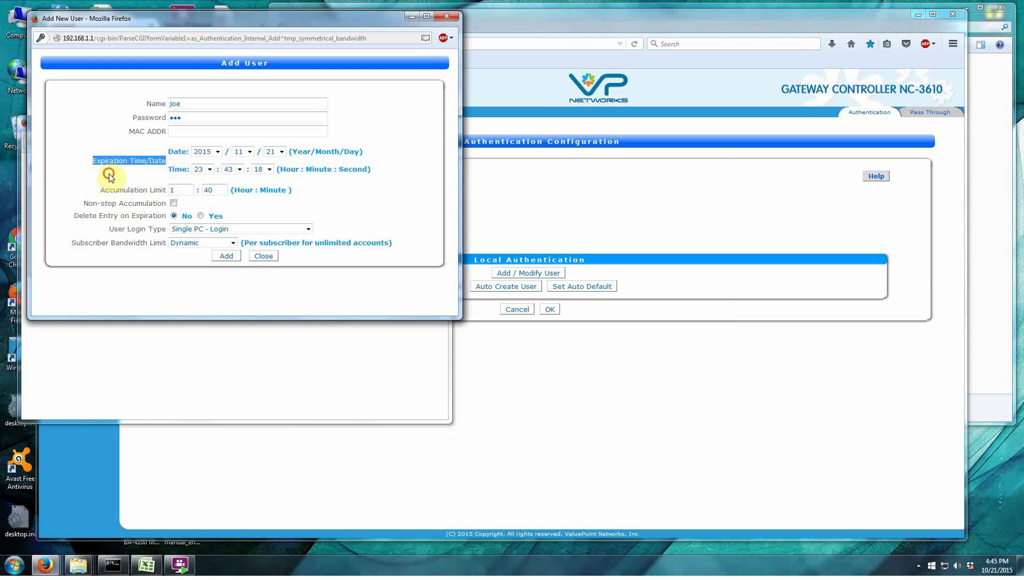
pyautogui.click(109, 180)
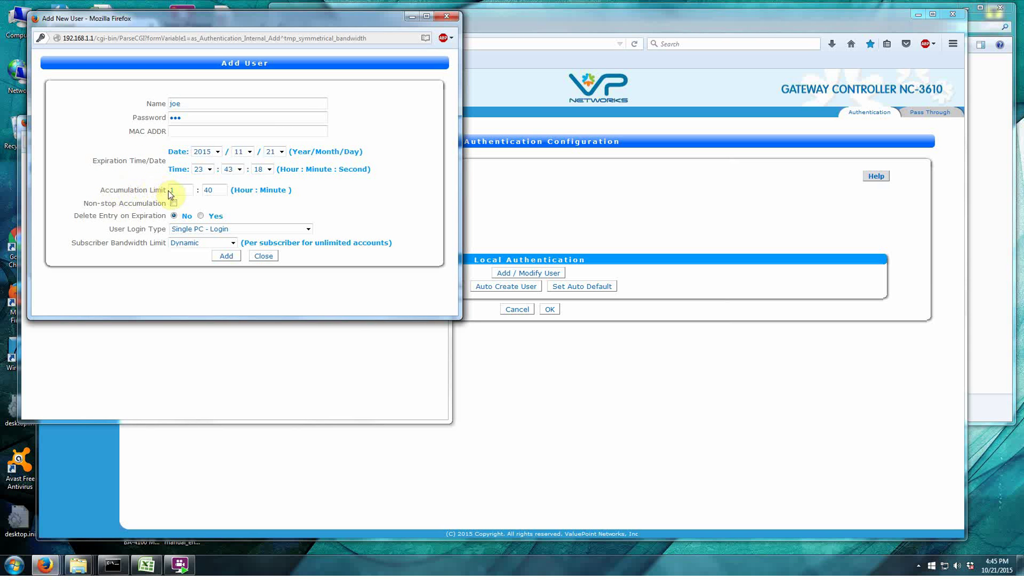
pyautogui.moveTo(164, 190); pyautogui.dragTo(100, 191)
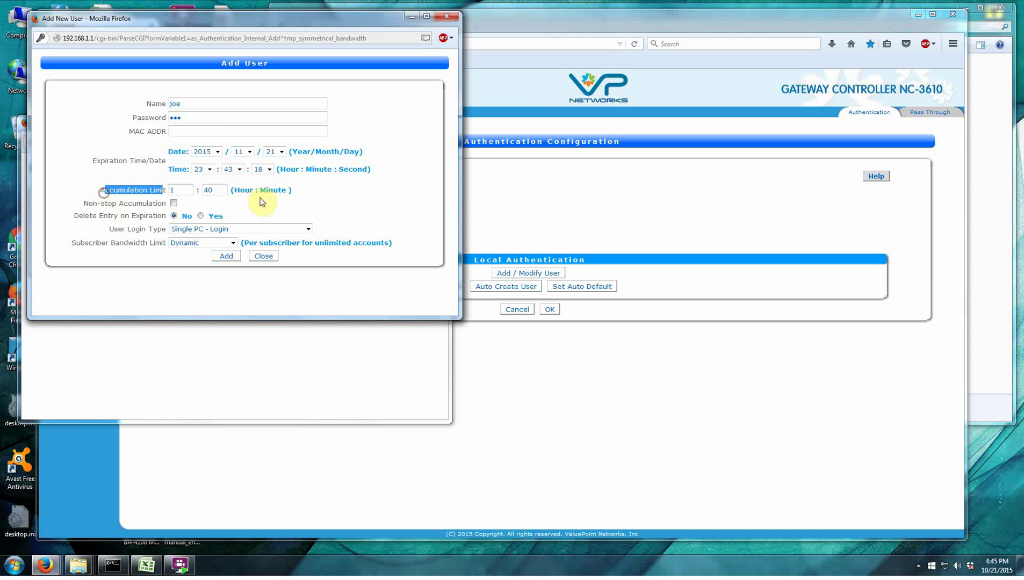
pyautogui.click(299, 193)
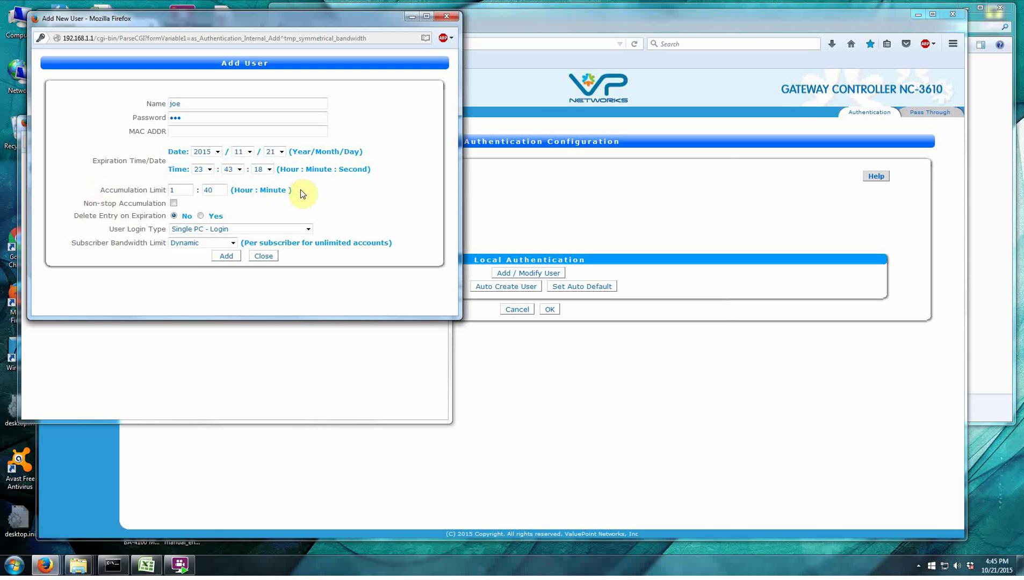
# Try MAC pass-through and Single PC login types, then settle on User Login Count with count 3.
pyautogui.click(309, 229)
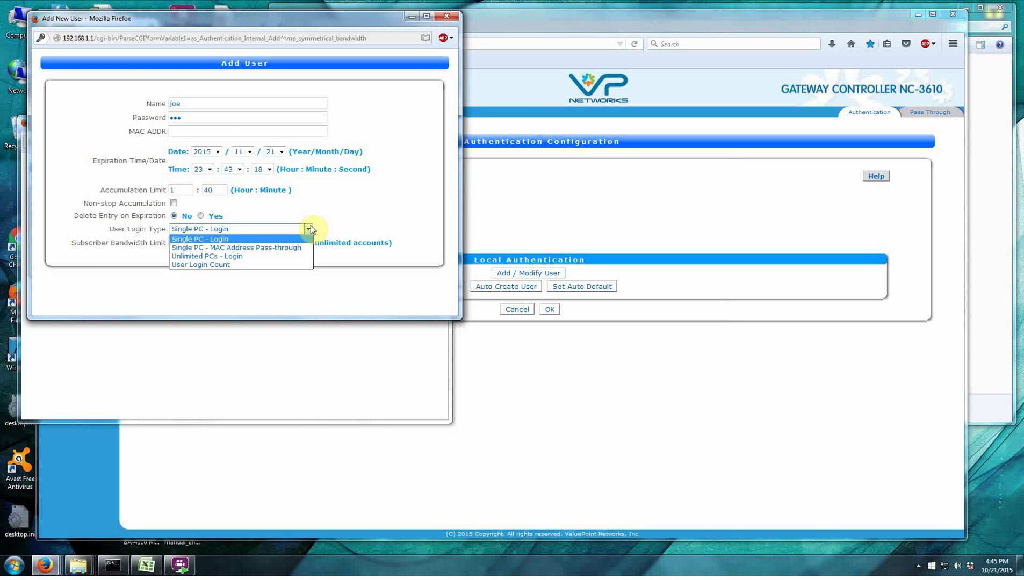
pyautogui.click(261, 248)
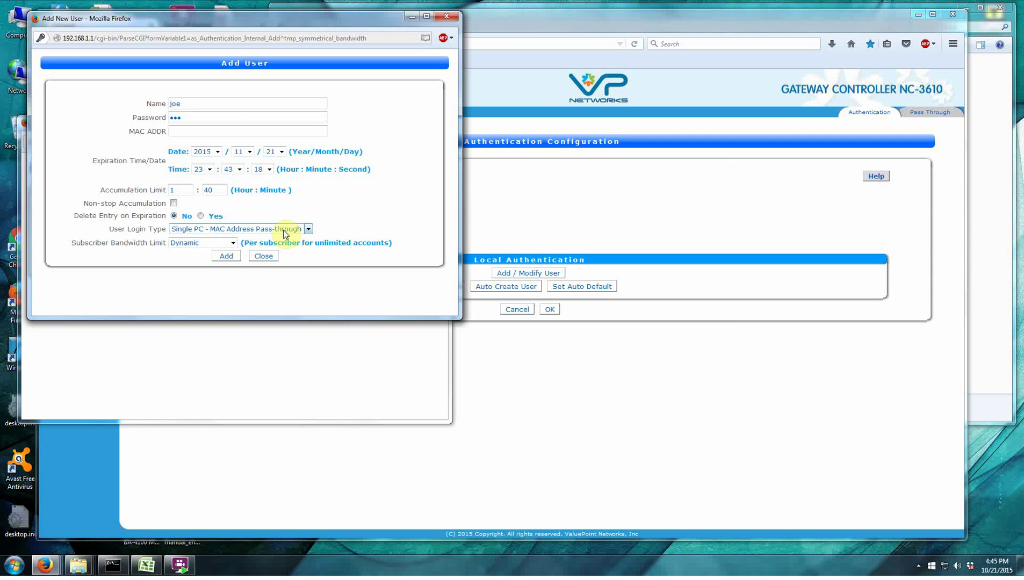
pyautogui.click(308, 229)
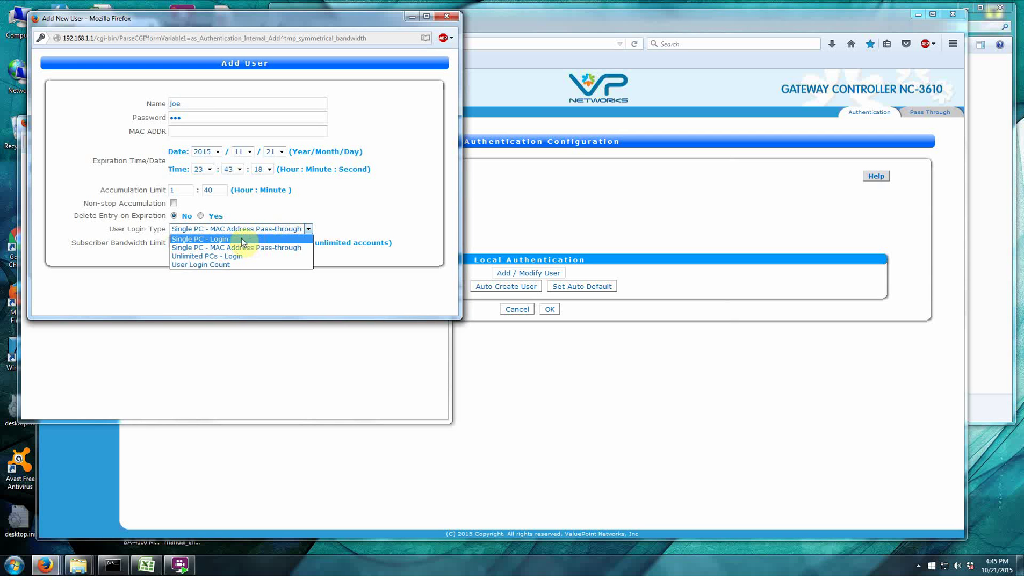
pyautogui.click(242, 239)
pyautogui.click(183, 105)
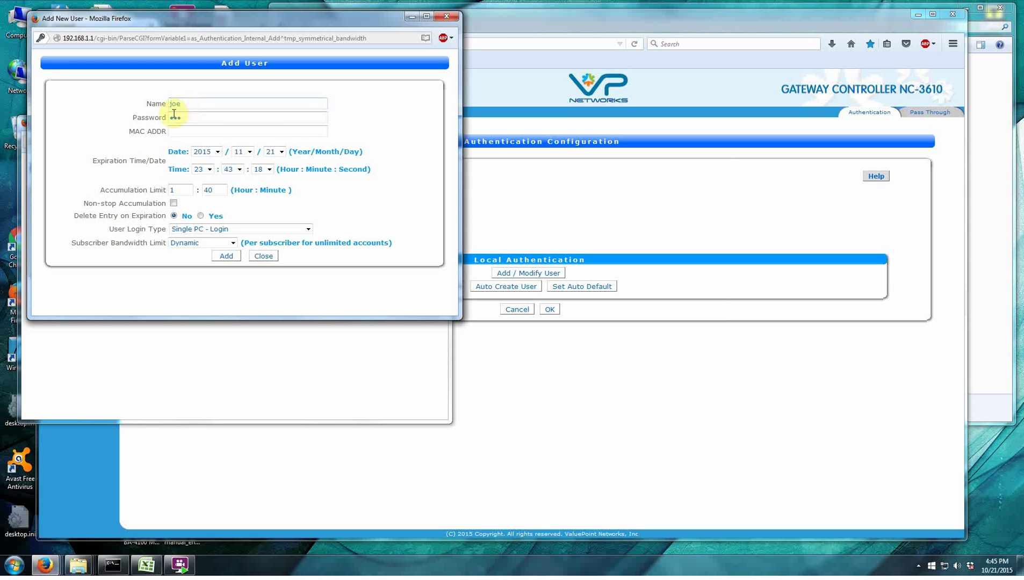
pyautogui.click(309, 228)
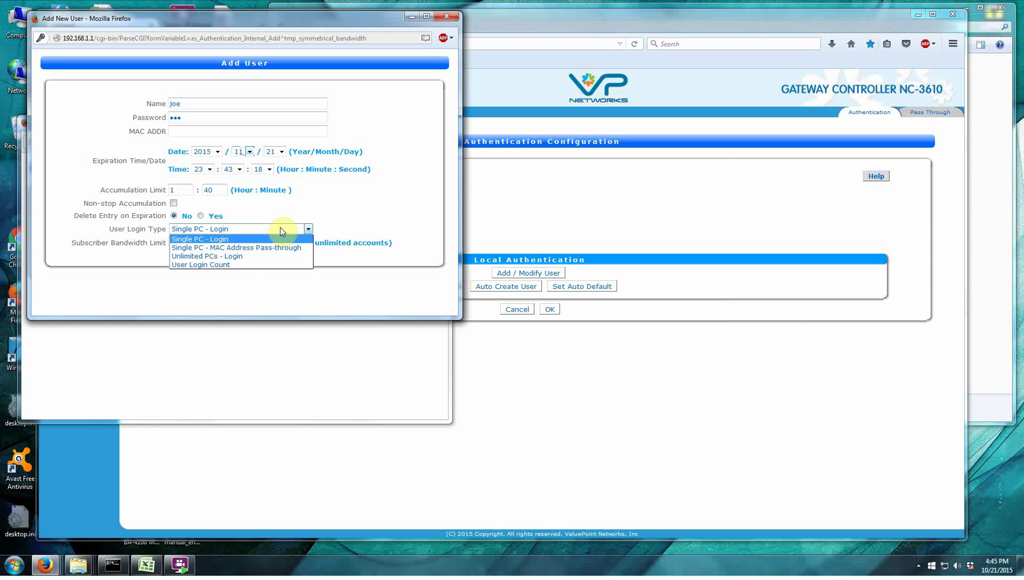
pyautogui.click(228, 264)
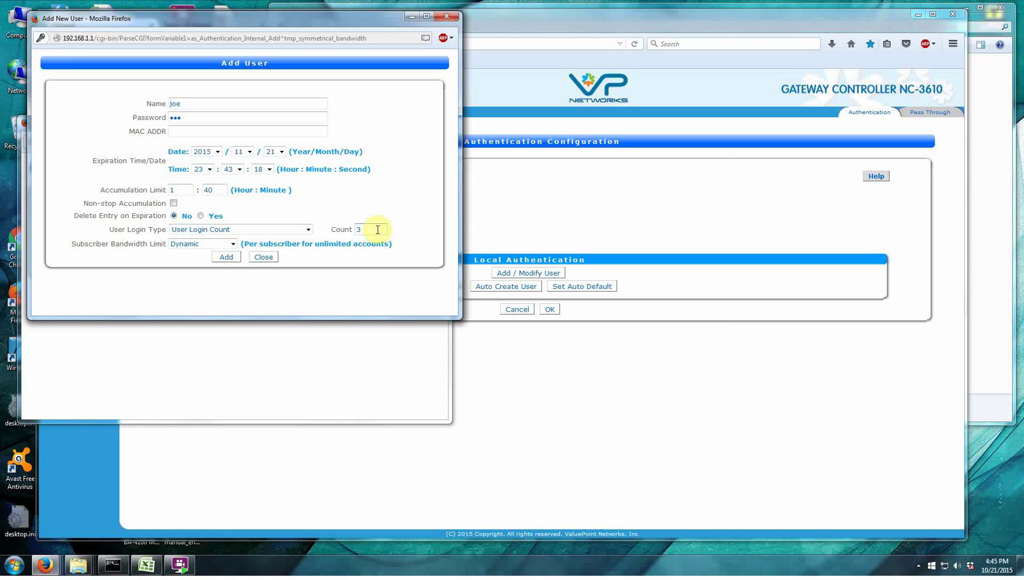
# Change the username to 114 and enter a new password.
pyautogui.click(207, 104)
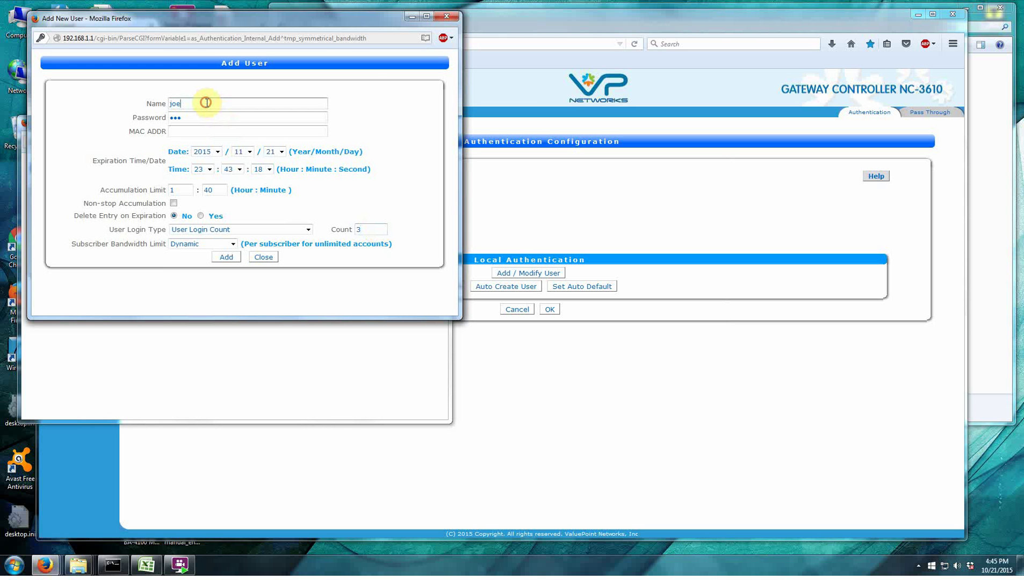
pyautogui.press('BackSpace')
pyautogui.press('BackSpace')
pyautogui.press('BackSpace')
pyautogui.write('114')
pyautogui.click(196, 118)
pyautogui.press('BackSpace')
pyautogui.press('BackSpace')
pyautogui.press('BackSpace')
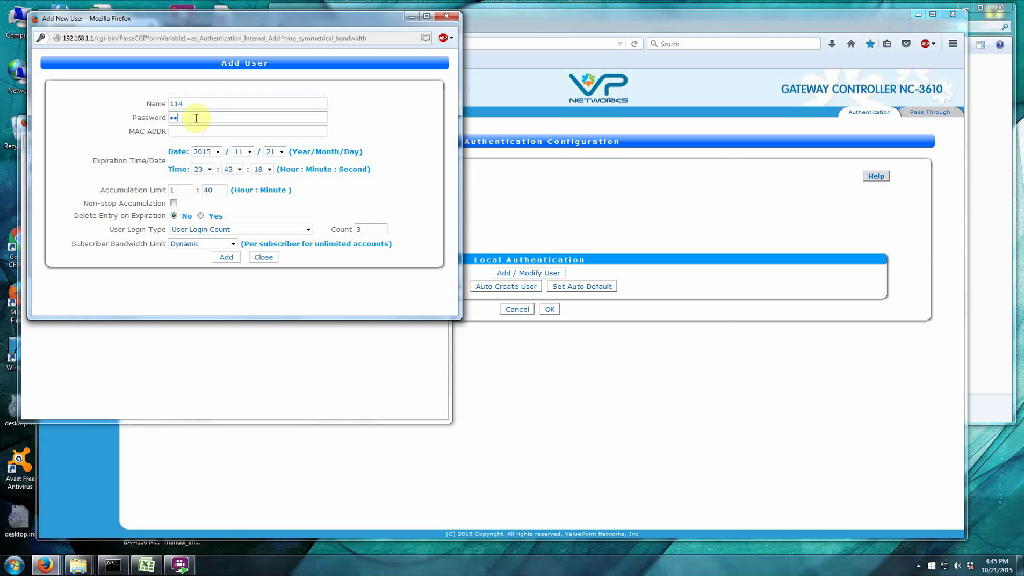
pyautogui.write('111')
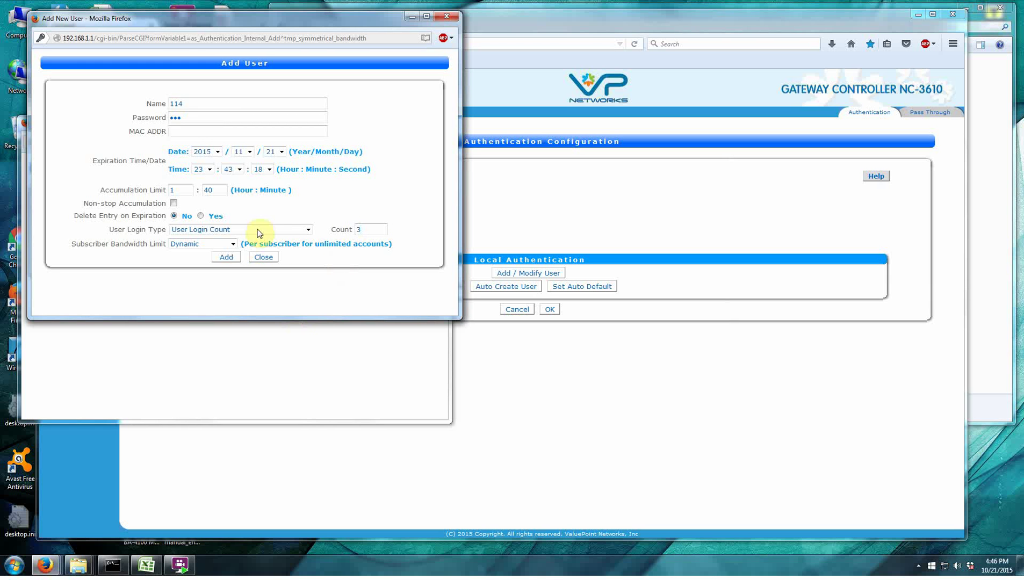
# Clear the accumulation limit hours and minutes.
pyautogui.click(188, 189)
pyautogui.press('BackSpace')
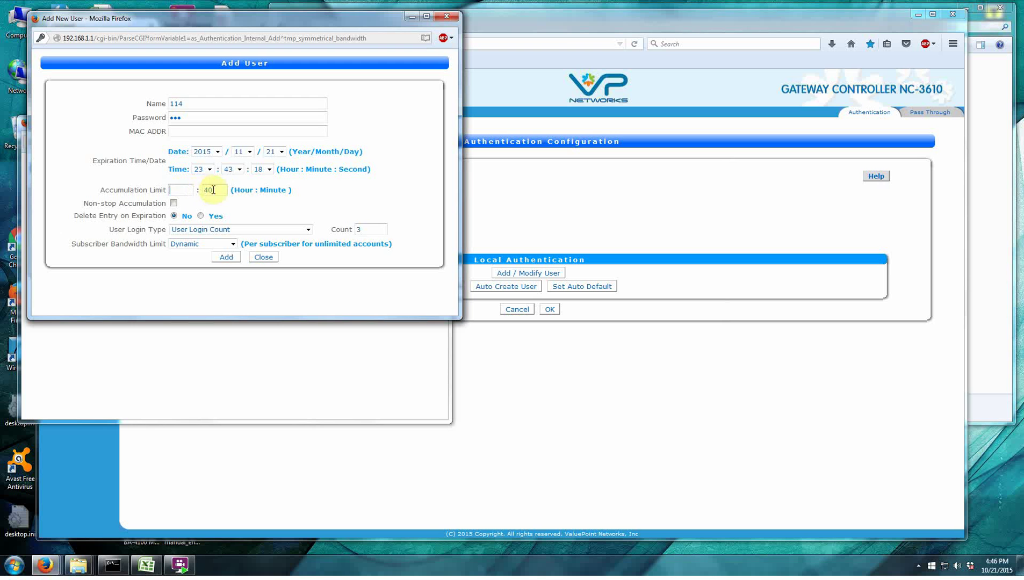
pyautogui.click(221, 188)
pyautogui.press('BackSpace')
pyautogui.press('BackSpace')
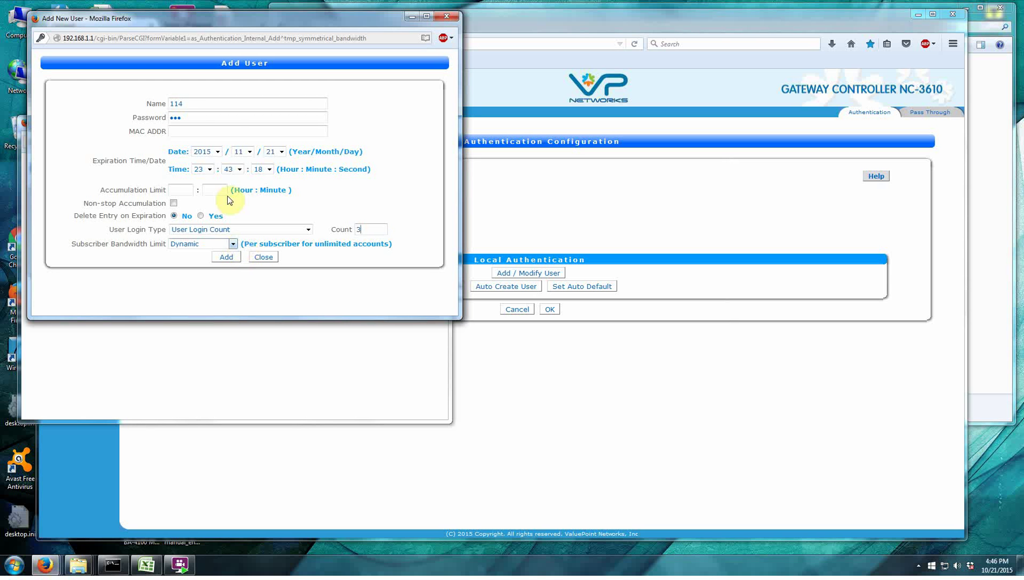
# Pick 2048/256 Kbps bandwidth, then close Add User and the local user list without saving.
pyautogui.click(232, 244)
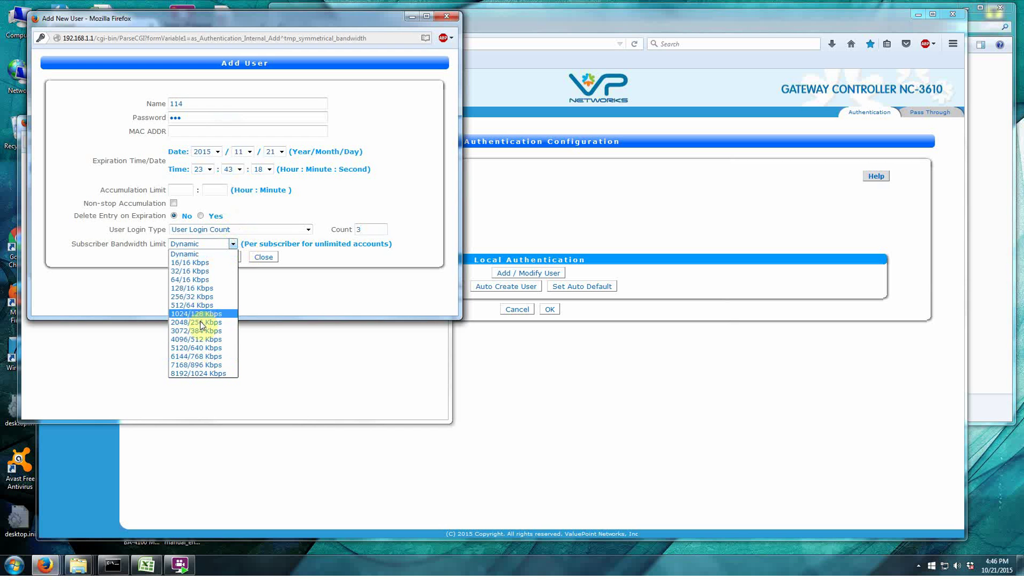
pyautogui.click(200, 325)
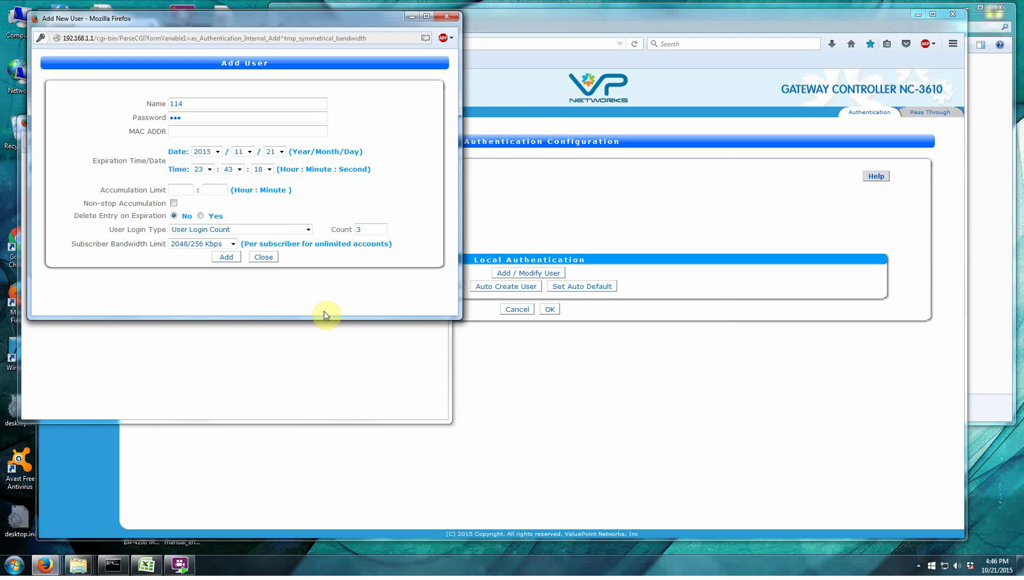
pyautogui.click(263, 257)
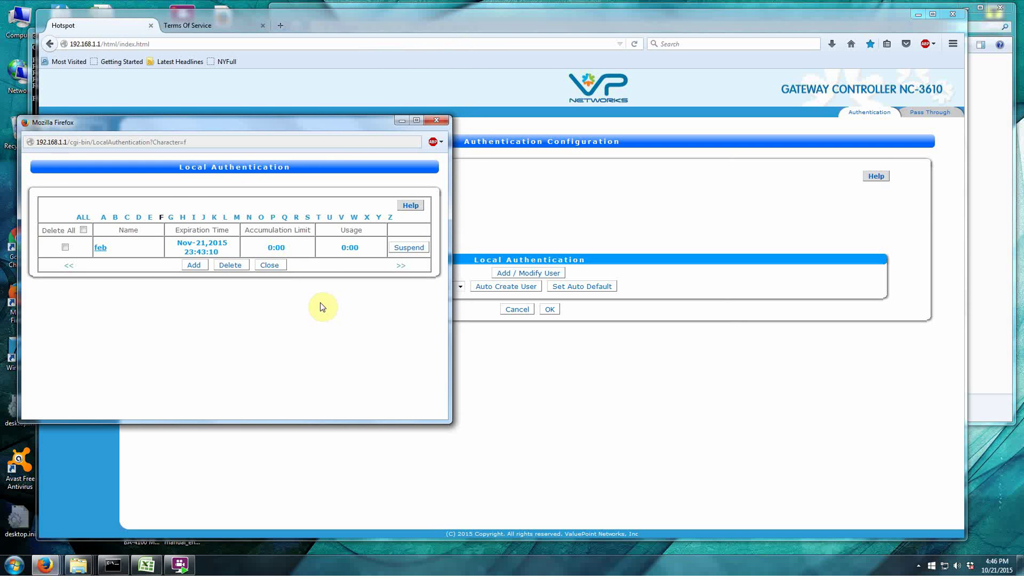
pyautogui.click(269, 265)
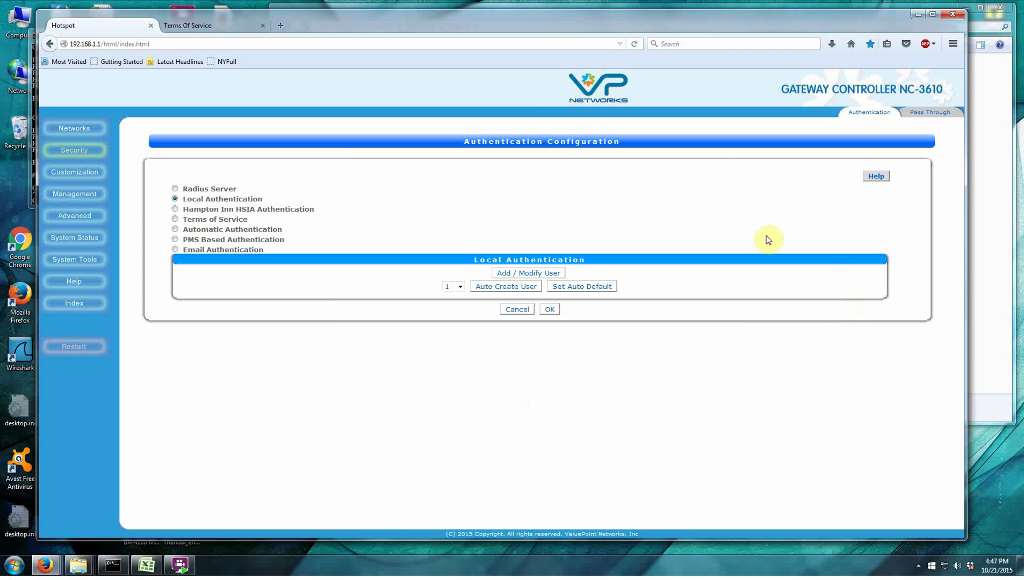
# Open the local-authentication default settings and enter a 1-week expiry and 24-hour accumulation limit.
pyautogui.click(588, 287)
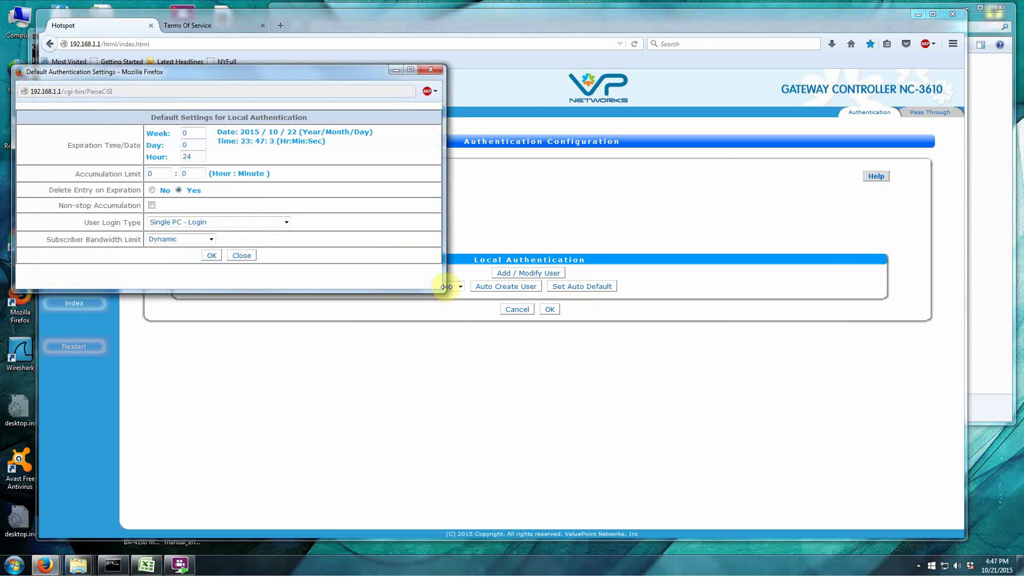
pyautogui.moveTo(443, 292); pyautogui.dragTo(568, 359)
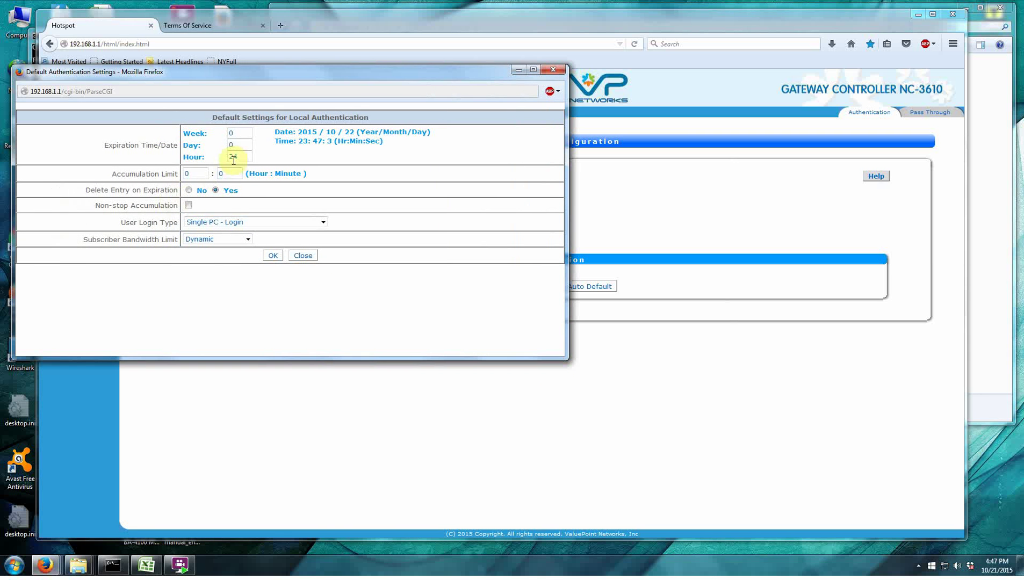
pyautogui.click(240, 133)
pyautogui.write('1')
pyautogui.click(197, 174)
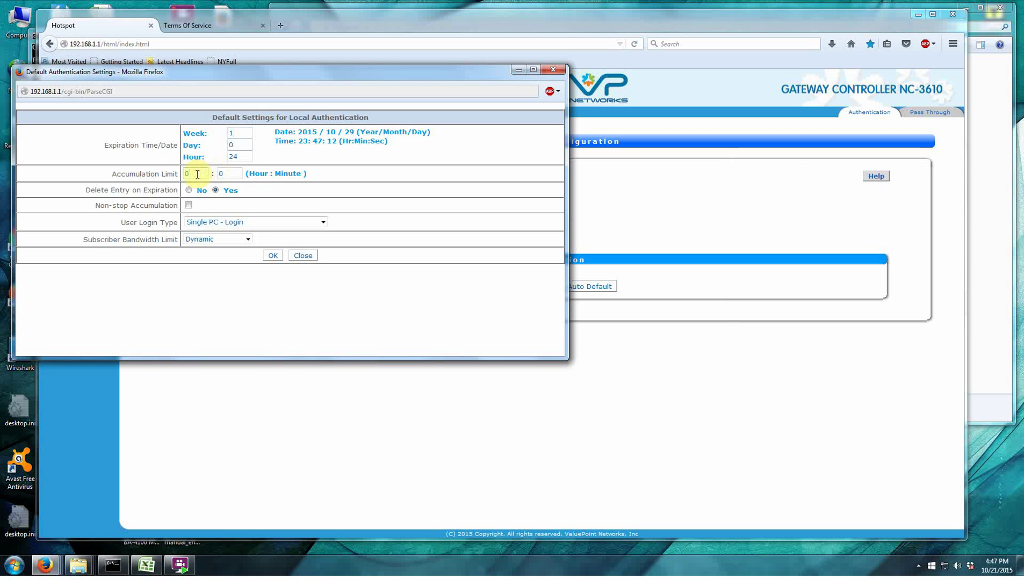
pyautogui.press('BackSpace')
pyautogui.write('24')
# Enable Non-stop Accumulation, keep Single PC - Login, choose 2048/256 Kbps bandwidth, and save the defaults.
pyautogui.click(187, 206)
pyautogui.click(322, 222)
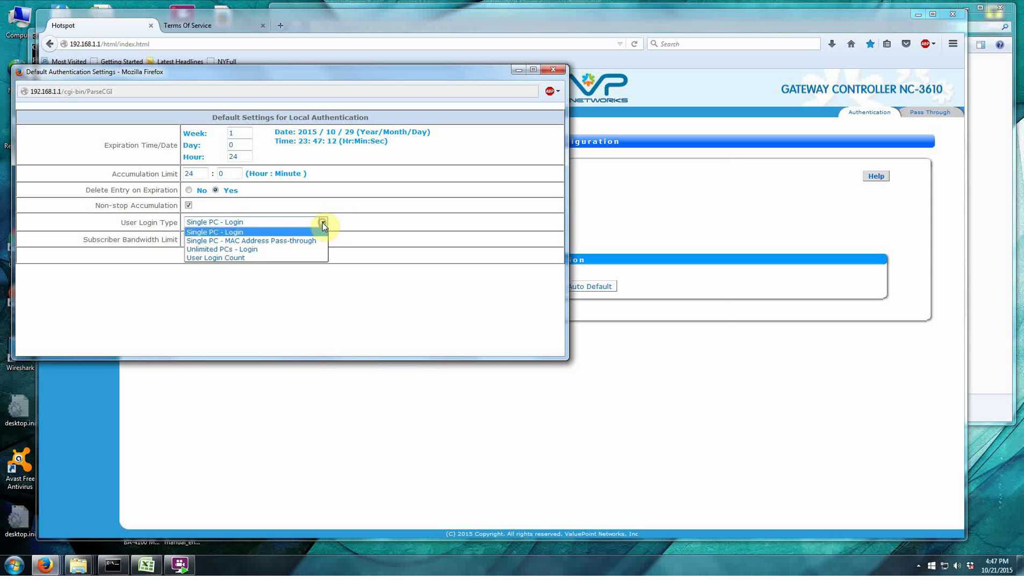
pyautogui.click(234, 233)
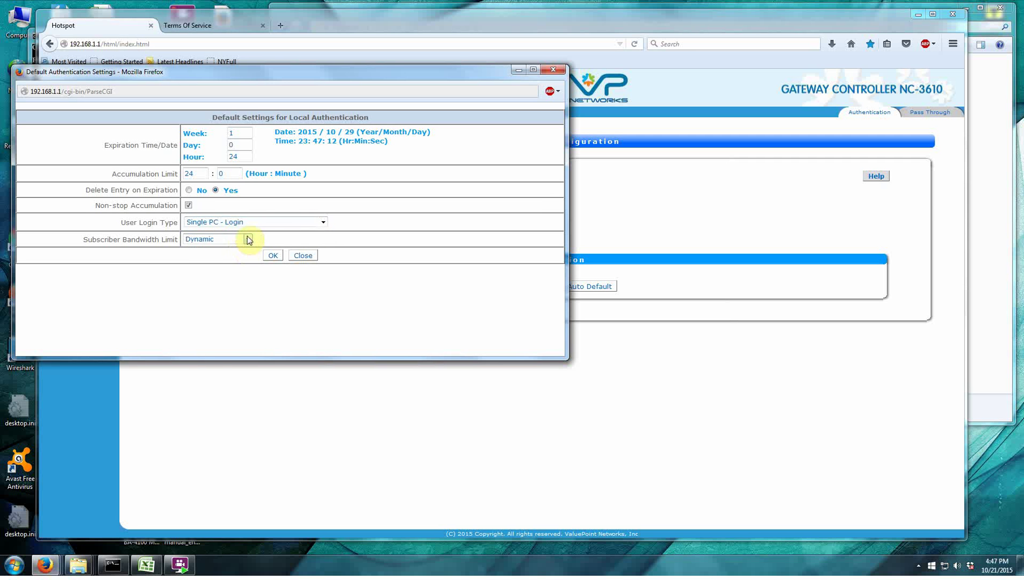
pyautogui.click(247, 238)
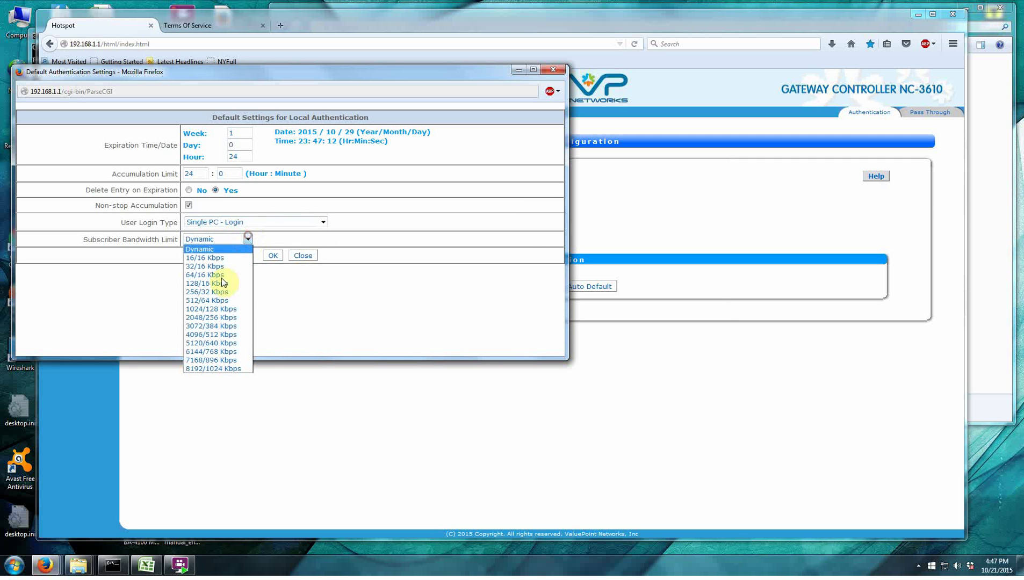
pyautogui.click(219, 317)
pyautogui.click(276, 256)
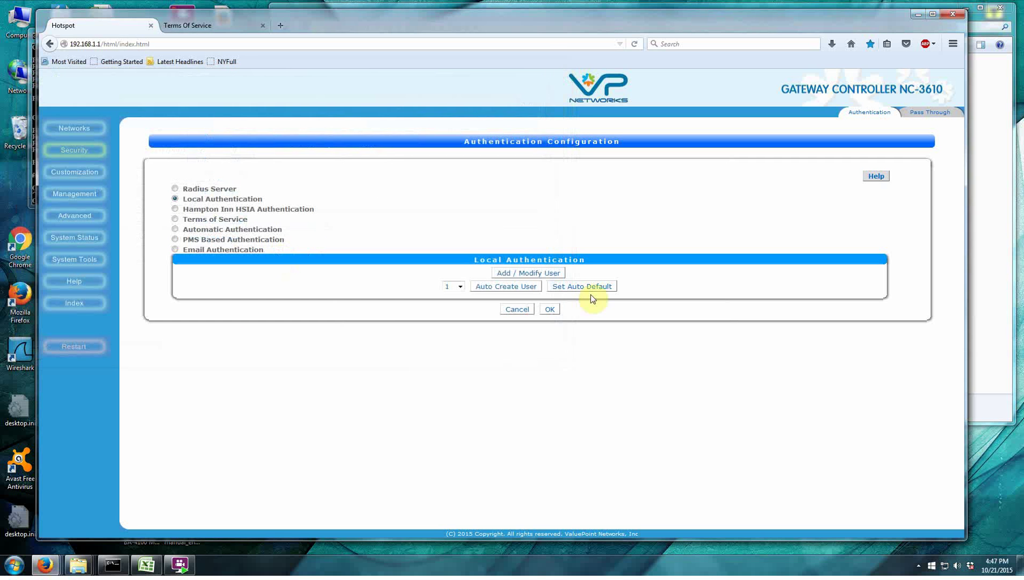
# Auto-create 25 users and review the new accounts in the local user list.
pyautogui.click(460, 286)
pyautogui.click(449, 333)
pyautogui.click(509, 288)
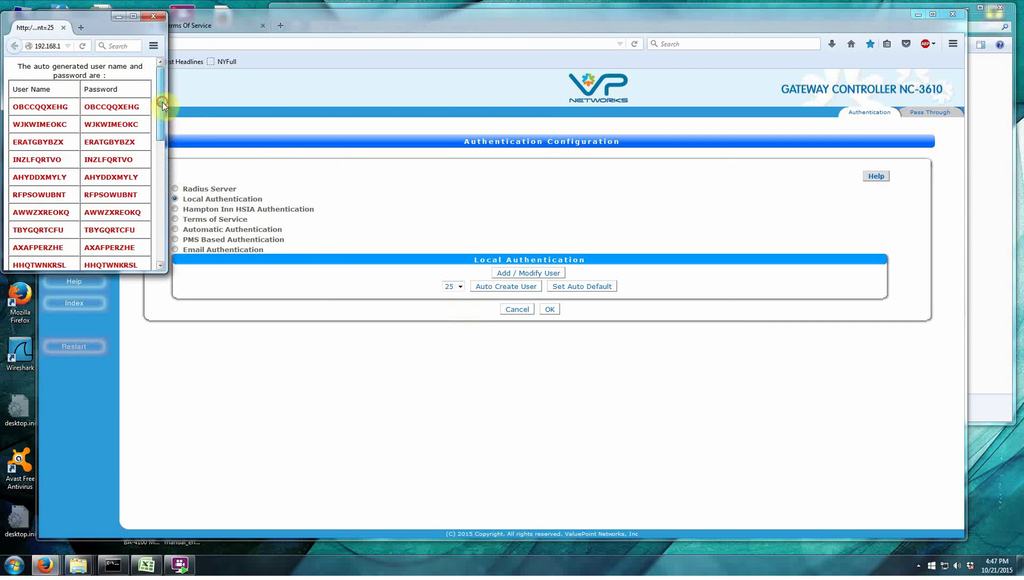
pyautogui.moveTo(163, 102); pyautogui.dragTo(171, 245)
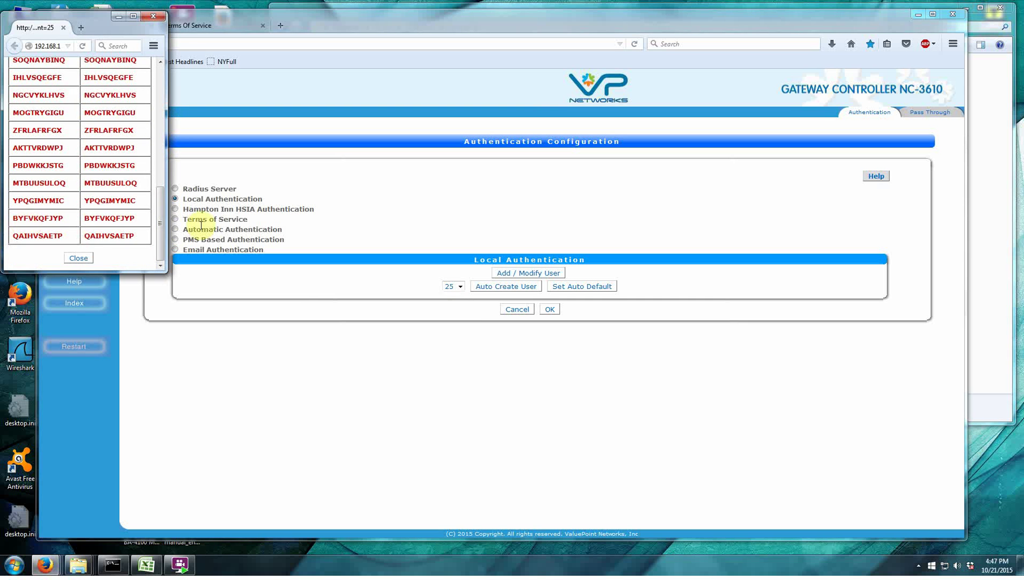
pyautogui.click(371, 233)
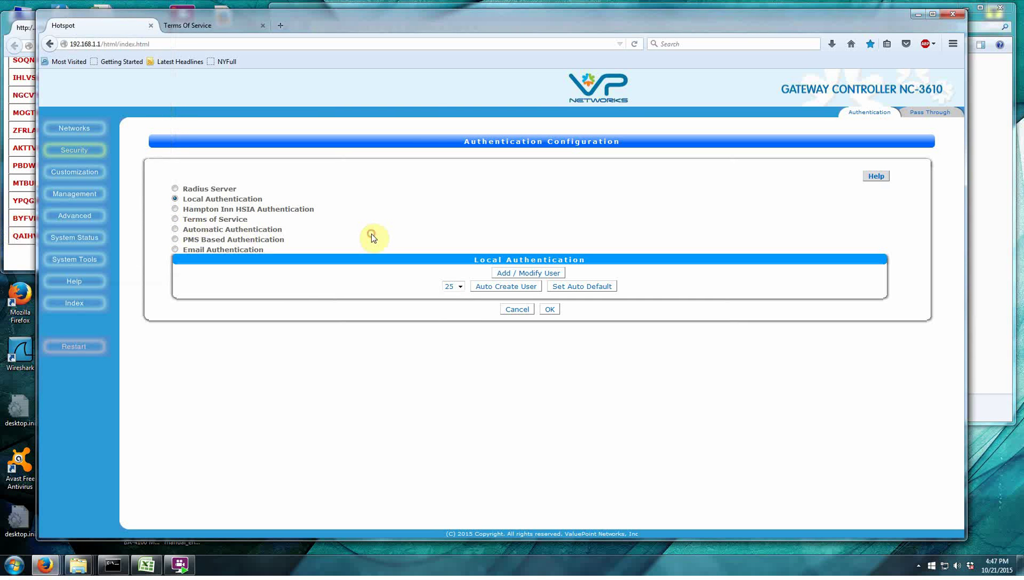
pyautogui.click(535, 273)
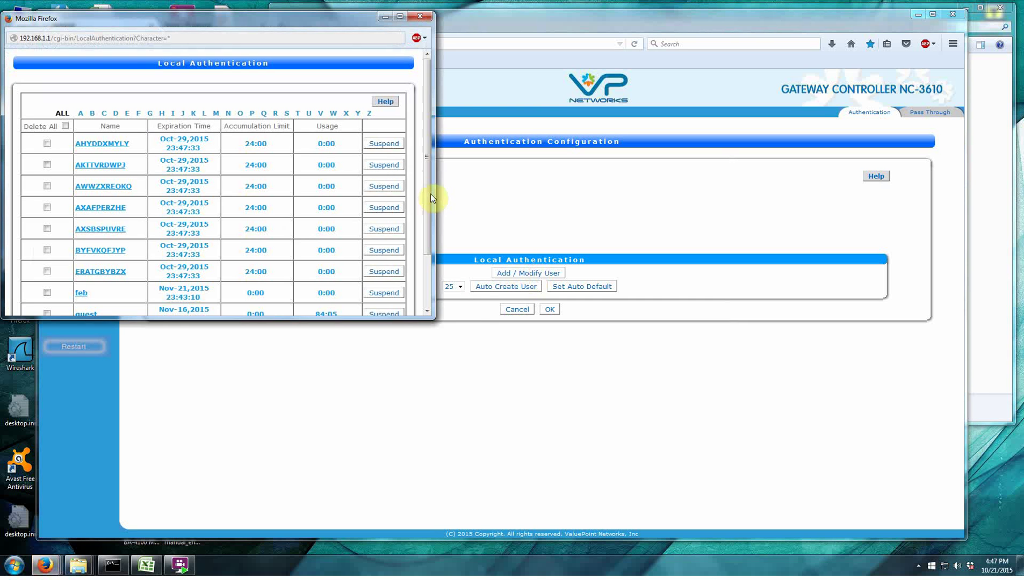
pyautogui.moveTo(422, 132); pyautogui.dragTo(427, 221)
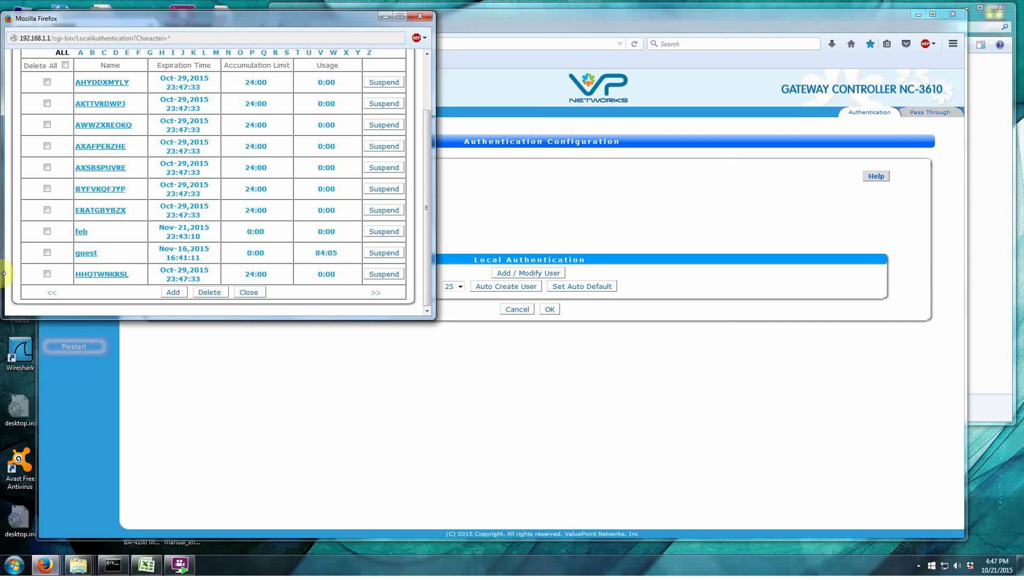
pyautogui.click(669, 211)
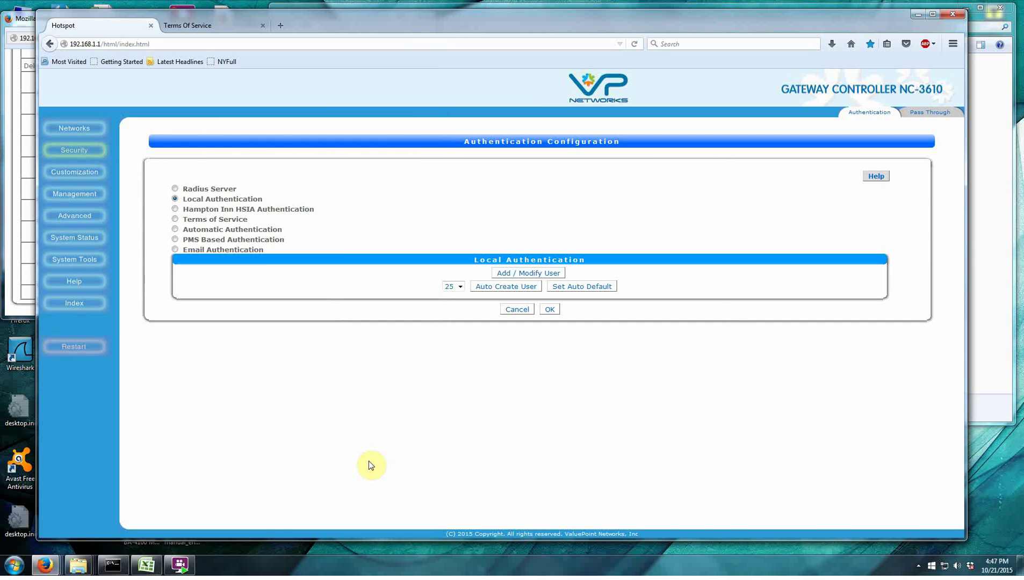
# Bring the Valuepoint_CreateUserDBv2 workbook forward and browse the user names in column A.
pyautogui.click(157, 568)
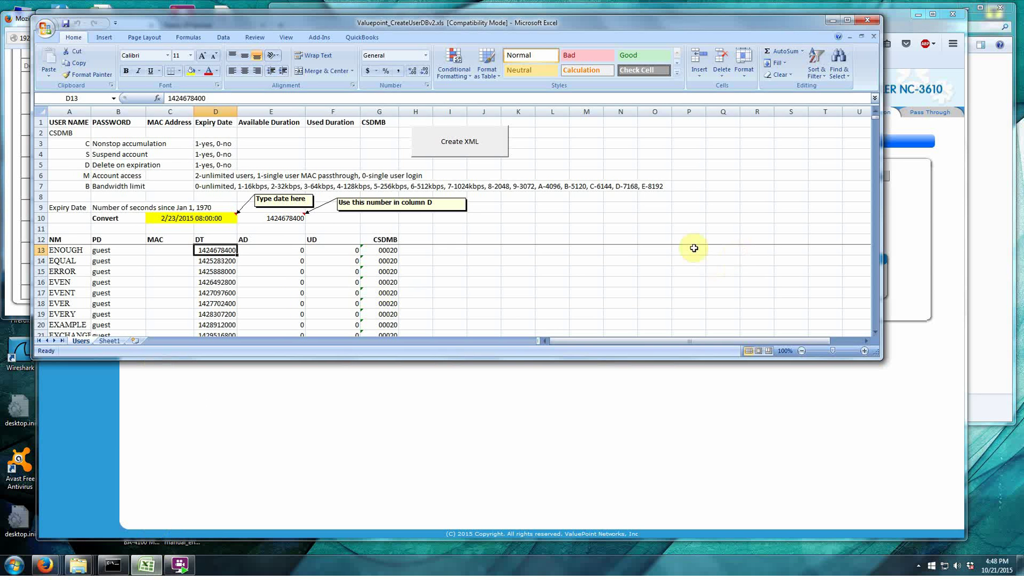
pyautogui.click(442, 15)
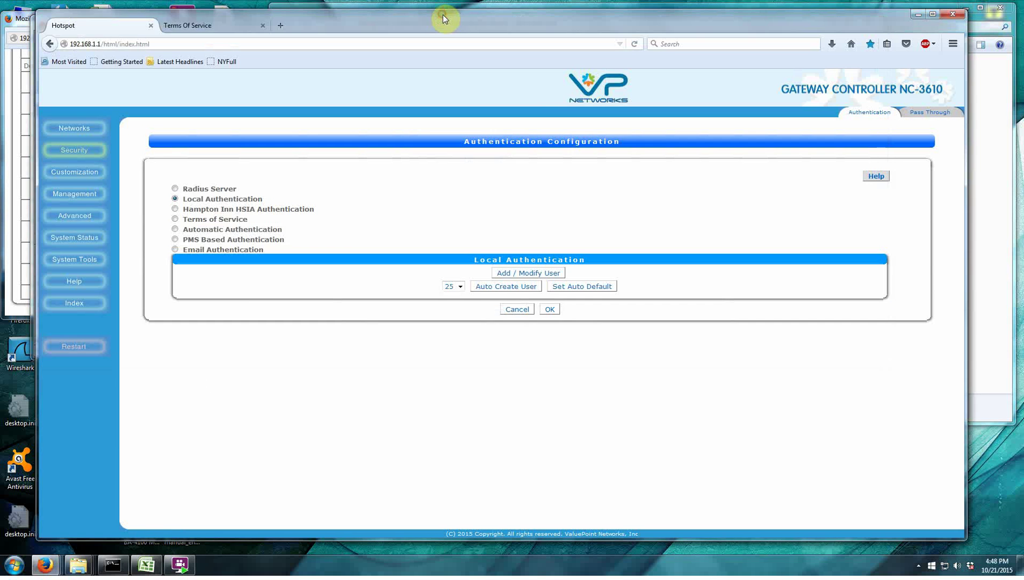
pyautogui.click(146, 565)
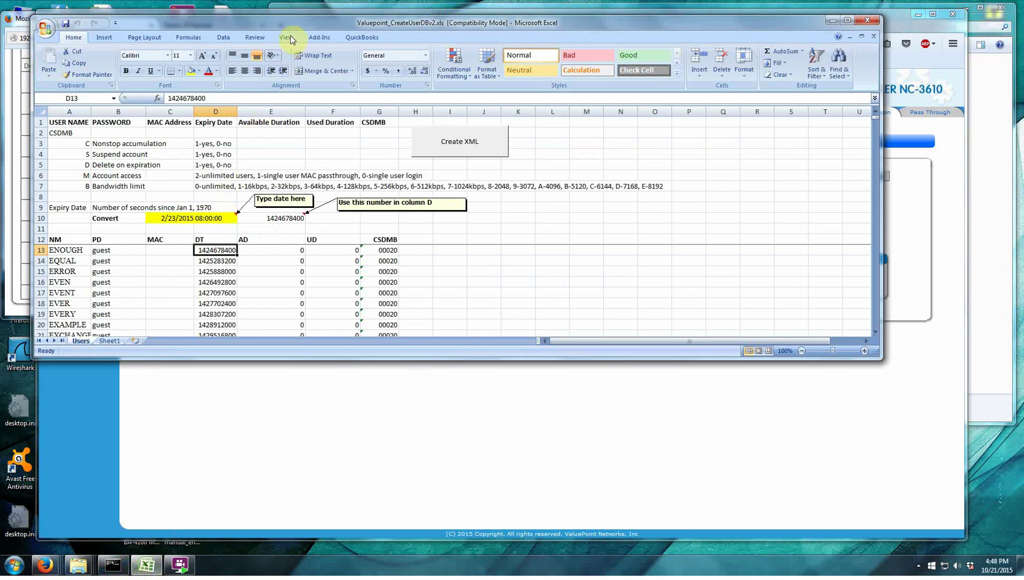
pyautogui.moveTo(298, 21); pyautogui.dragTo(279, 36)
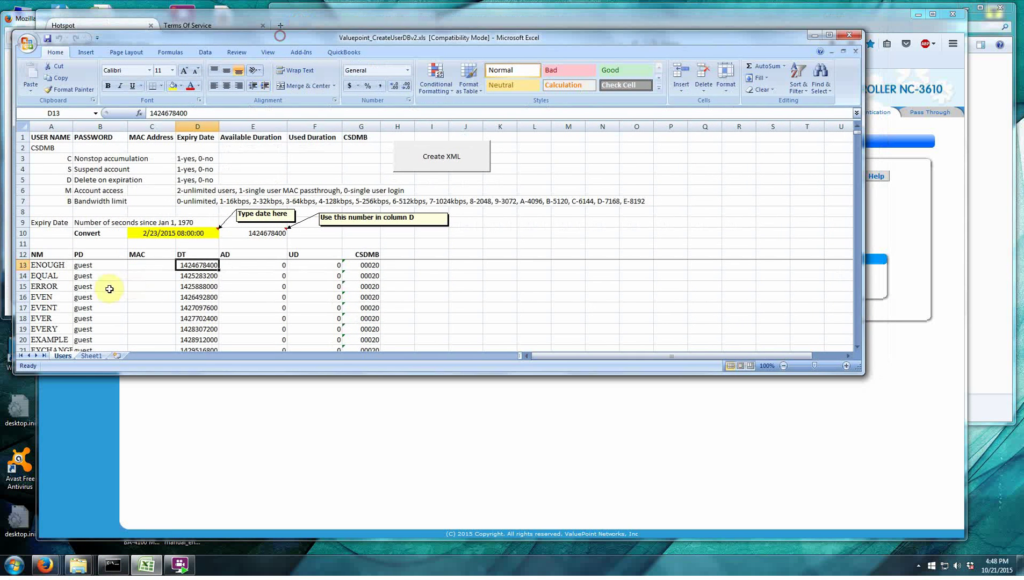
pyautogui.click(43, 266)
pyautogui.press('Down')
pyautogui.press('Down')
pyautogui.press('Down')
pyautogui.press('Down')
pyautogui.press('Down')
pyautogui.press('Down')
pyautogui.press('Down')
pyautogui.press('Down')
pyautogui.press('Down')
pyautogui.press('Down')
pyautogui.press('Down')
pyautogui.press('Down')
pyautogui.press('Down')
pyautogui.press('Down')
pyautogui.press('Down')
pyautogui.press('Down')
pyautogui.press('Down')
pyautogui.press('Down')
pyautogui.press('Down')
pyautogui.press('Down')
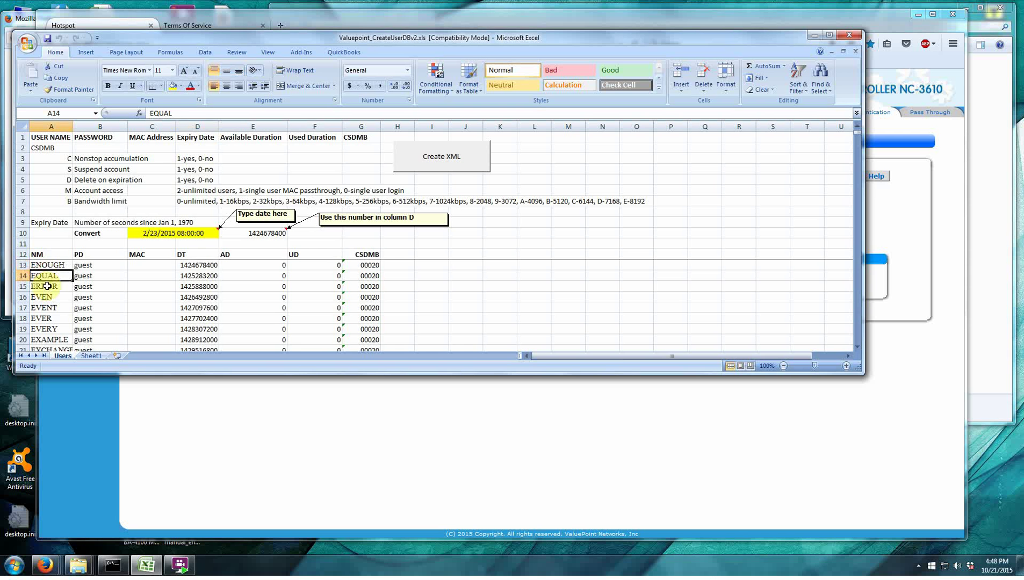
pyautogui.press('Down')
pyautogui.press('Down')
pyautogui.press('Down')
pyautogui.press('Down')
pyautogui.press('Down')
pyautogui.press('Down')
pyautogui.press('Down')
pyautogui.press('Down')
pyautogui.press('Down')
pyautogui.press('Down')
pyautogui.press('Down')
pyautogui.press('Down')
pyautogui.press('Down')
pyautogui.press('Down')
pyautogui.press('Down')
pyautogui.press('Down')
pyautogui.press('Down')
pyautogui.press('Down')
pyautogui.press('Down')
pyautogui.press('Down')
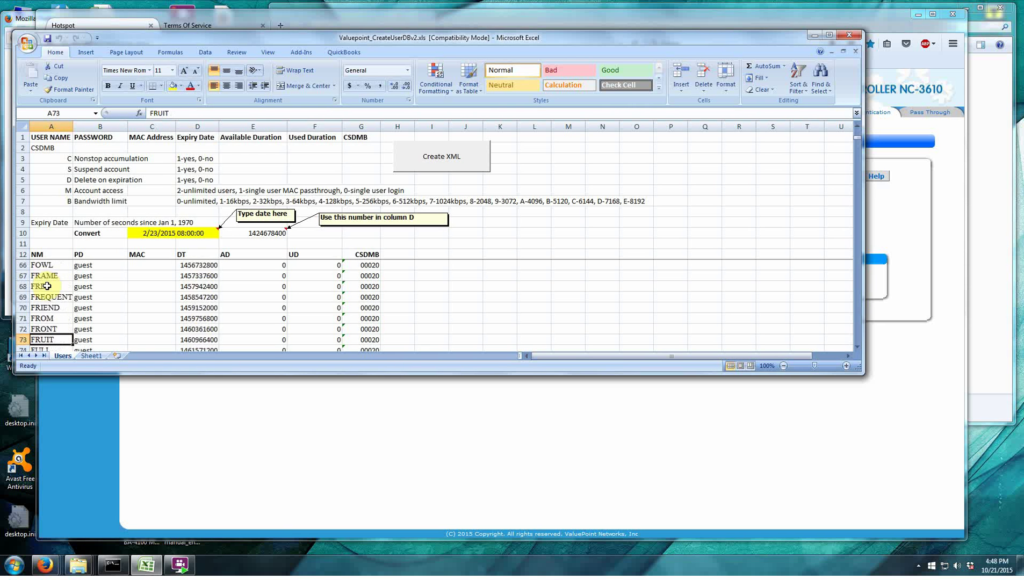
pyautogui.press('Up')
pyautogui.press('Up')
pyautogui.press('Up')
pyautogui.press('Up')
pyautogui.press('Up')
pyautogui.press('Up')
pyautogui.press('Up')
pyautogui.press('Up')
pyautogui.press('Up')
pyautogui.press('Up')
pyautogui.press('Up')
pyautogui.press('Up')
pyautogui.press('Up')
pyautogui.press('Up')
pyautogui.press('Up')
pyautogui.press('Up')
pyautogui.press('Up')
pyautogui.press('Up')
pyautogui.press('Up')
pyautogui.press('Up')
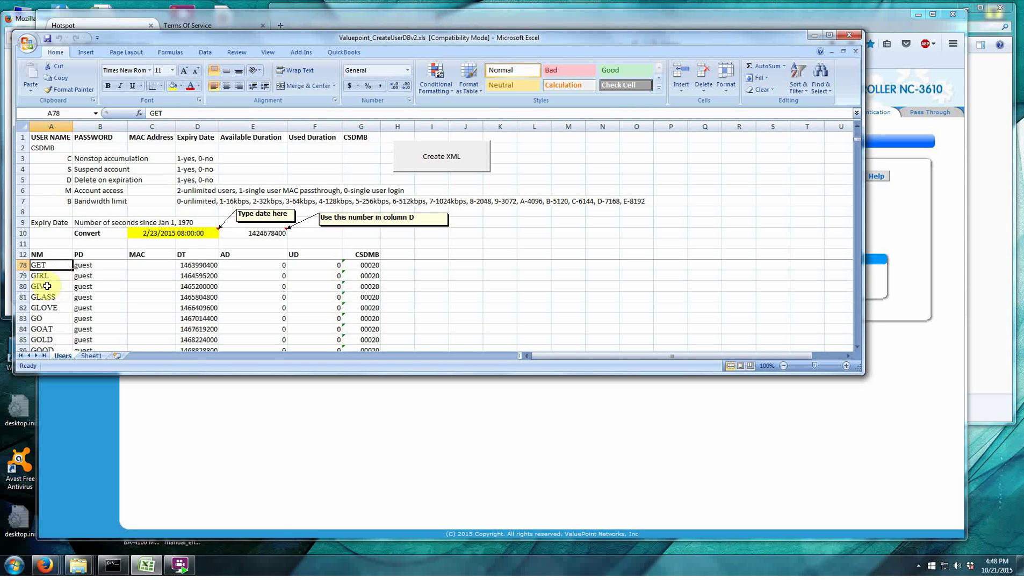
pyautogui.press('Up')
pyautogui.press('Up')
pyautogui.press('Up')
pyautogui.press('Up')
pyautogui.press('Up')
pyautogui.press('Up')
pyautogui.press('Up')
pyautogui.press('Up')
pyautogui.press('Up')
pyautogui.press('Up')
pyautogui.press('Up')
pyautogui.press('Up')
pyautogui.press('Up')
pyautogui.press('Up')
pyautogui.press('Up')
pyautogui.press('Up')
pyautogui.press('Up')
pyautogui.press('Up')
pyautogui.press('Up')
pyautogui.press('Up')
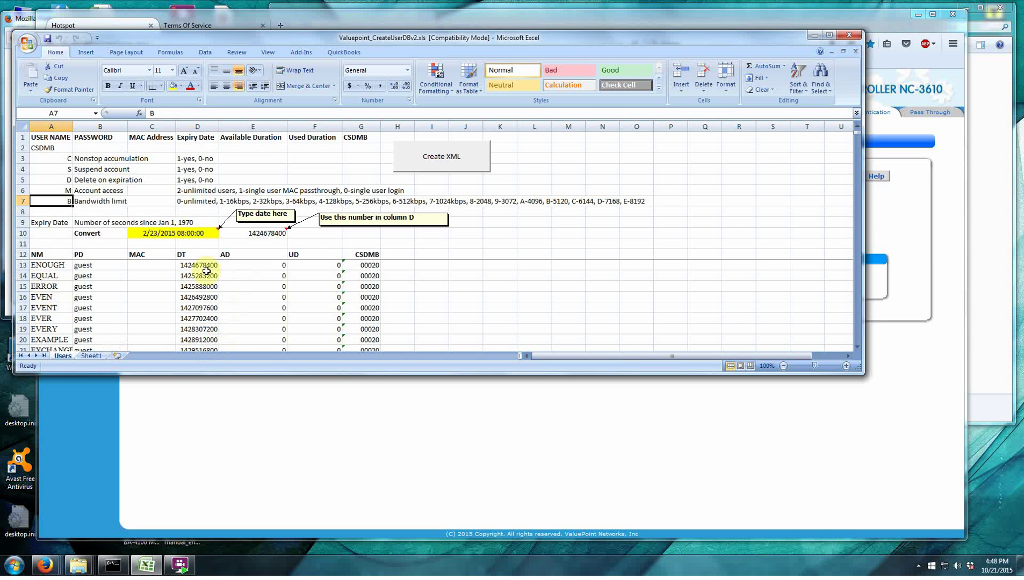
# Review the expiry formulas in column D and the CSDMB codes in column G.
pyautogui.click(202, 265)
pyautogui.press('Down')
pyautogui.press('Down')
pyautogui.press('Down')
pyautogui.press('Down')
pyautogui.press('Down')
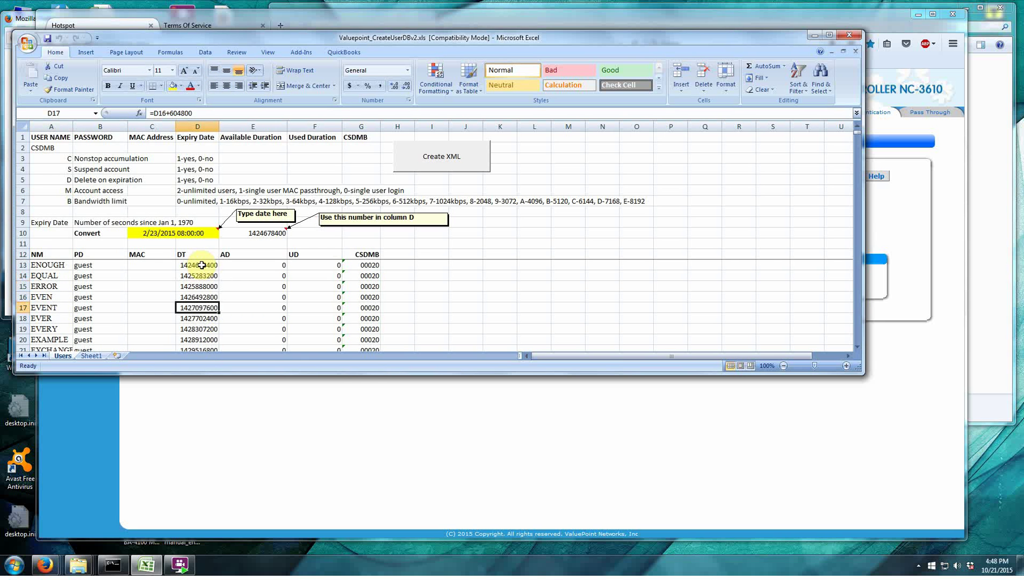
pyautogui.click(370, 266)
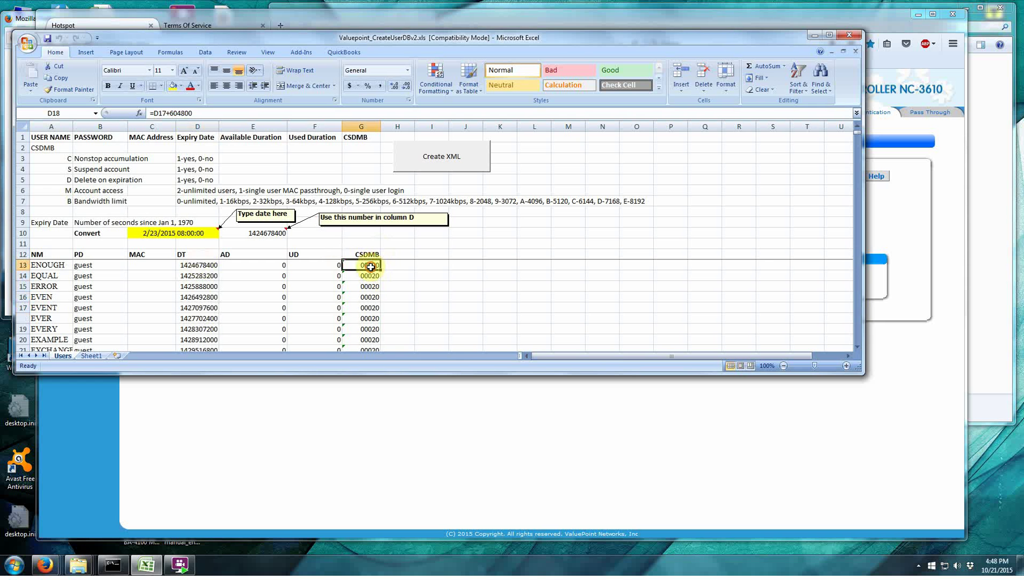
pyautogui.press('Down')
pyautogui.press('Down')
pyautogui.press('Down')
pyautogui.press('Down')
pyautogui.press('Down')
pyautogui.press('Down')
pyautogui.press('Down')
pyautogui.press('Down')
pyautogui.press('Down')
pyautogui.press('Down')
pyautogui.press('Down')
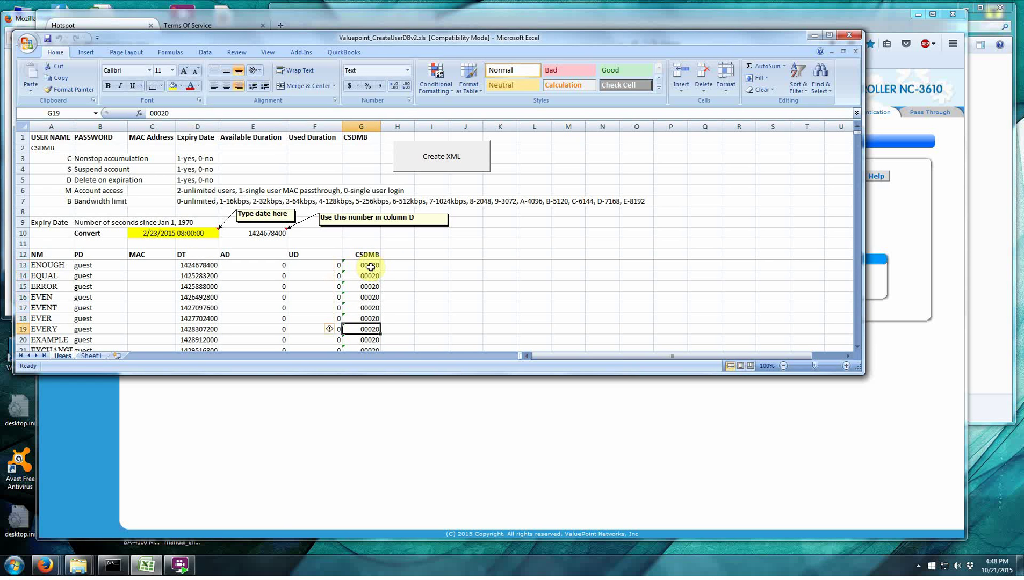
pyautogui.press('Up')
pyautogui.press('Up')
pyautogui.press('Up')
pyautogui.press('Up')
pyautogui.press('Up')
pyautogui.press('Up')
pyautogui.press('Up')
pyautogui.press('Up')
pyautogui.press('Up')
pyautogui.press('Up')
pyautogui.press('Up')
pyautogui.press('Up')
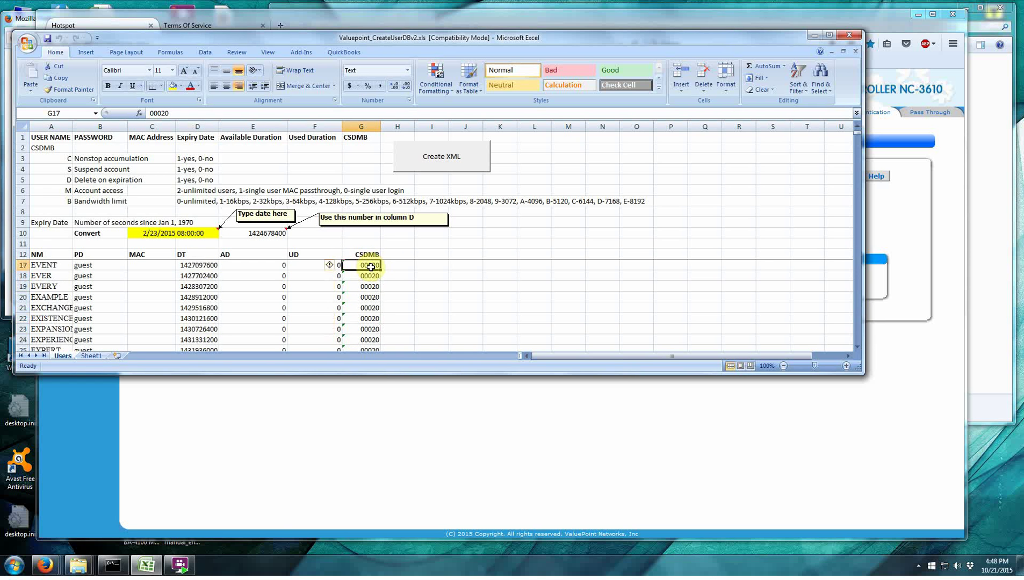
pyautogui.press('Down')
pyautogui.press('Down')
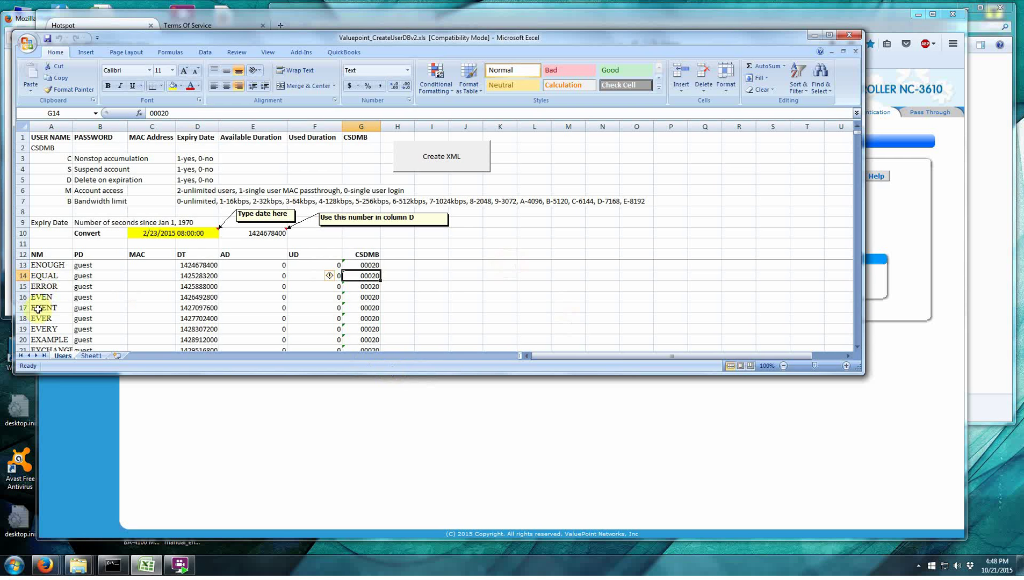
pyautogui.scroll(-1, 47, 315)
pyautogui.scroll(-6, 47, 315)
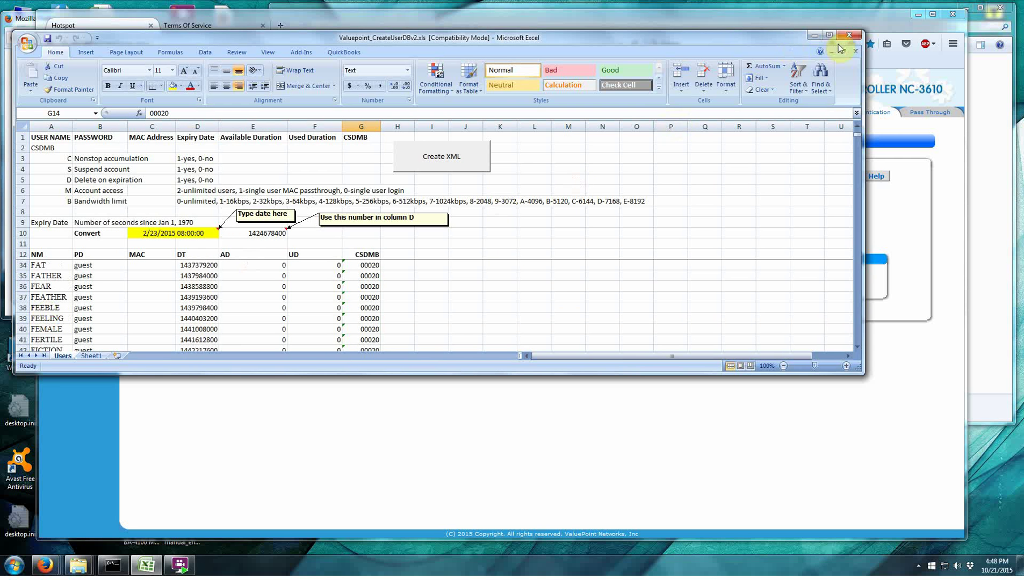
# Open Login Page Customization, select the Default style instead of pop-up, and preview the page.
pyautogui.click(816, 34)
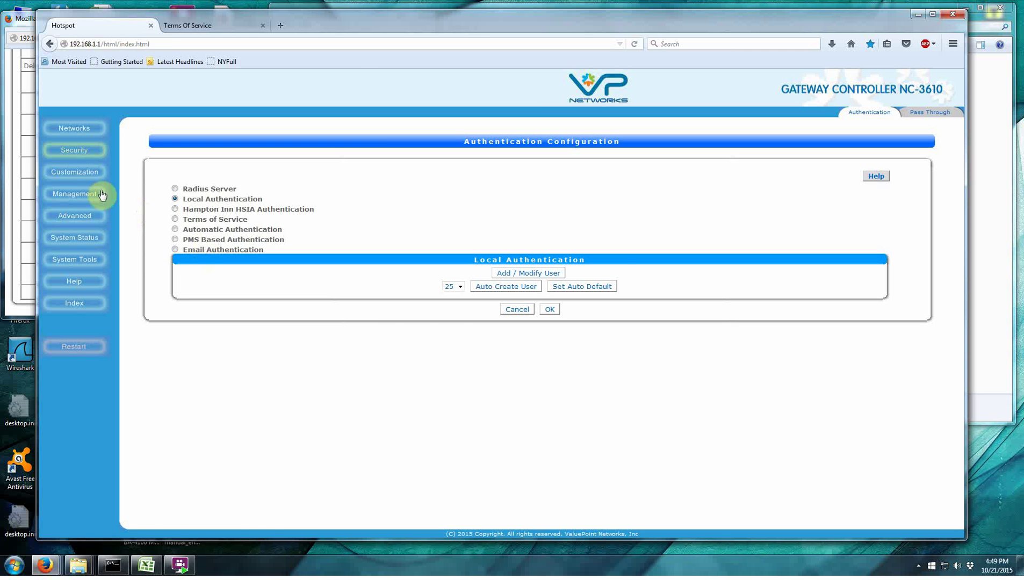
pyautogui.click(75, 176)
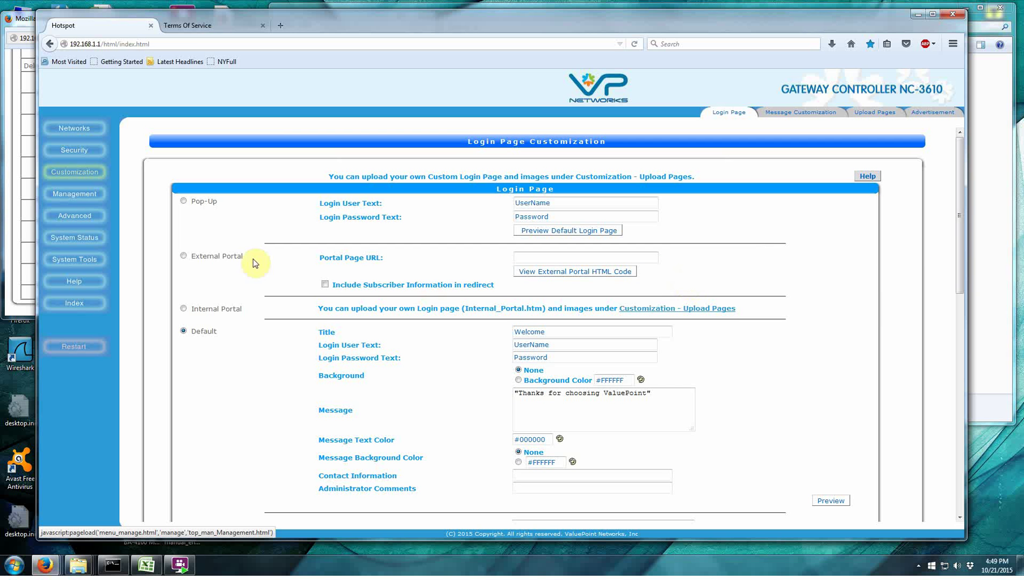
pyautogui.click(184, 201)
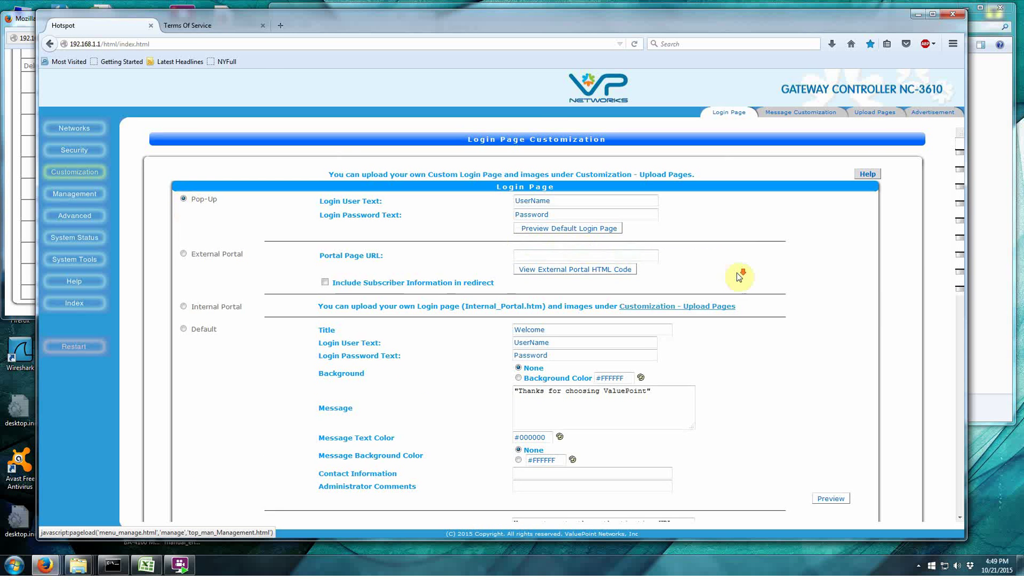
pyautogui.scroll(-3, 739, 274)
pyautogui.scroll(3, 739, 274)
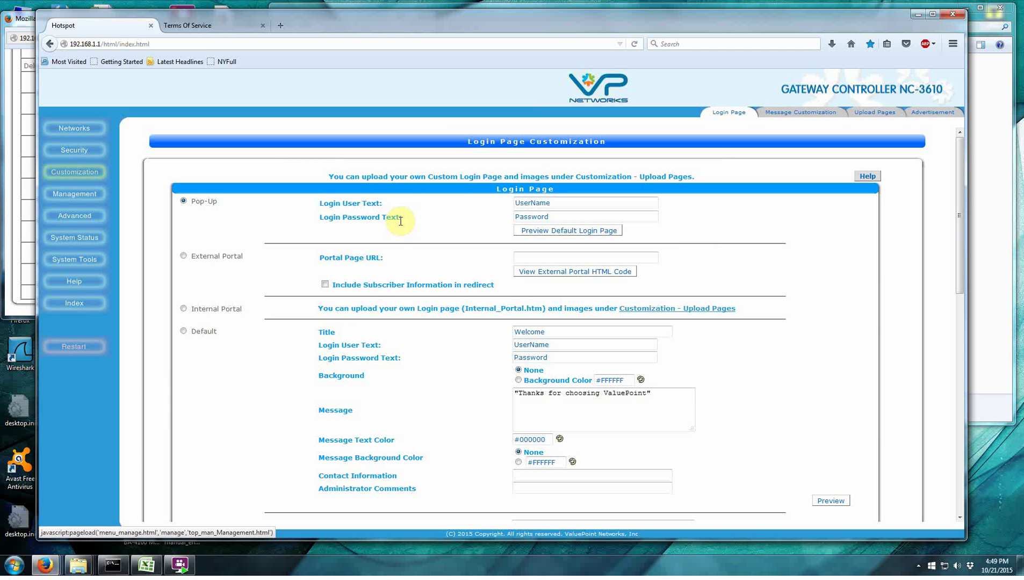
pyautogui.scroll(-4, 244, 338)
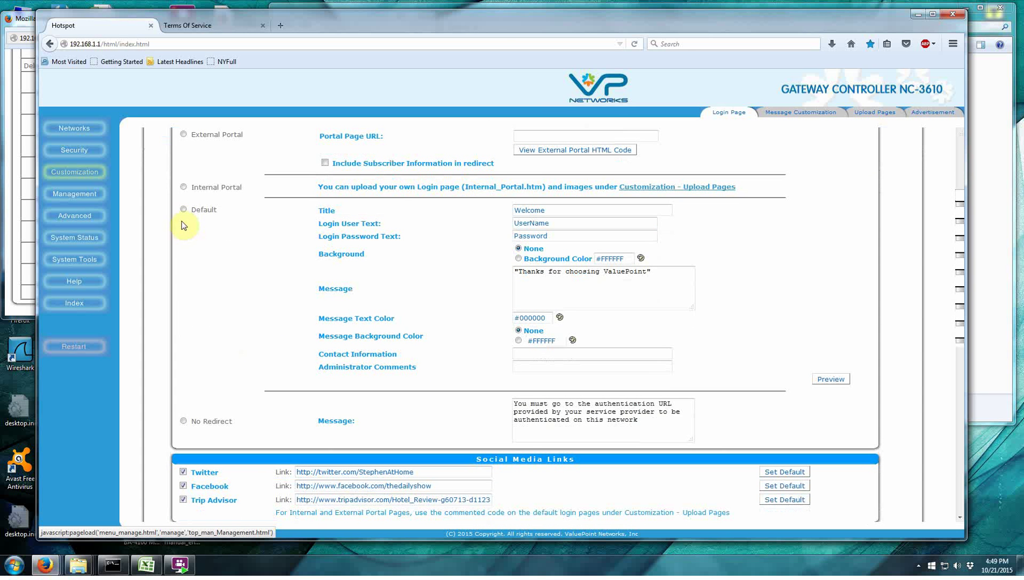
pyautogui.click(183, 210)
pyautogui.scroll(3, 702, 326)
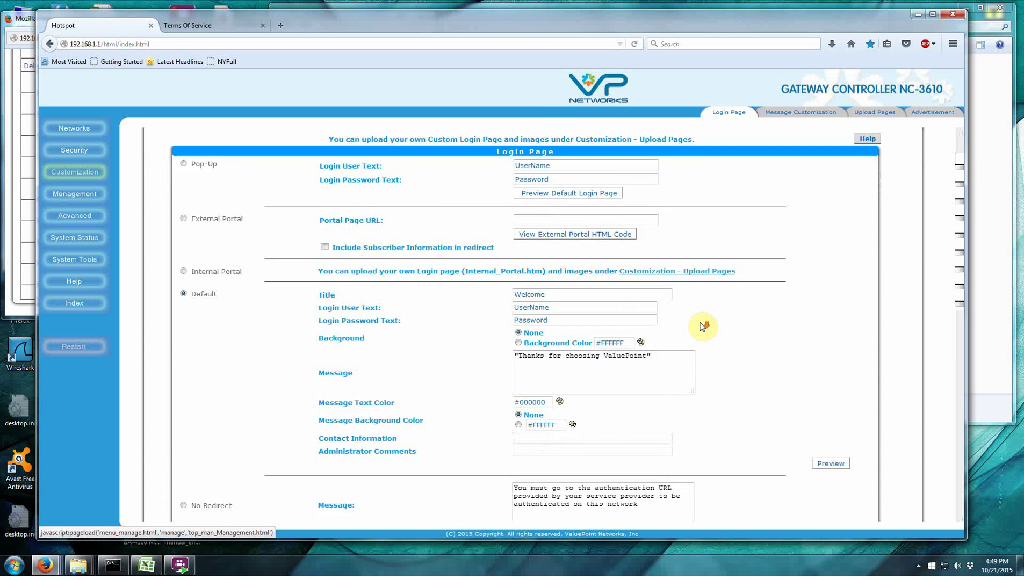
pyautogui.scroll(-3, 703, 327)
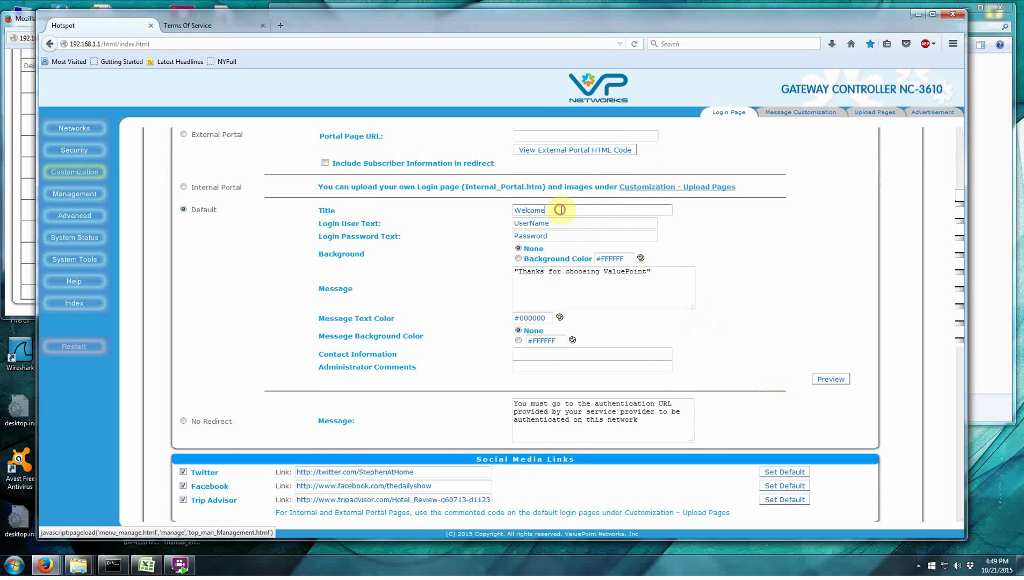
pyautogui.click(829, 379)
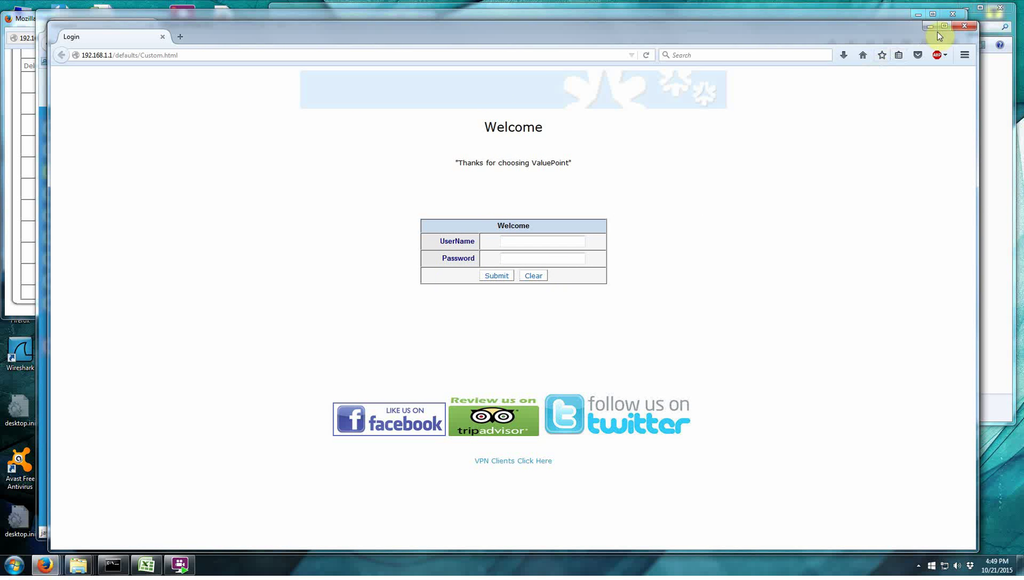
# Change the login user text to Room and password text to Code, then preview.
pyautogui.click(965, 26)
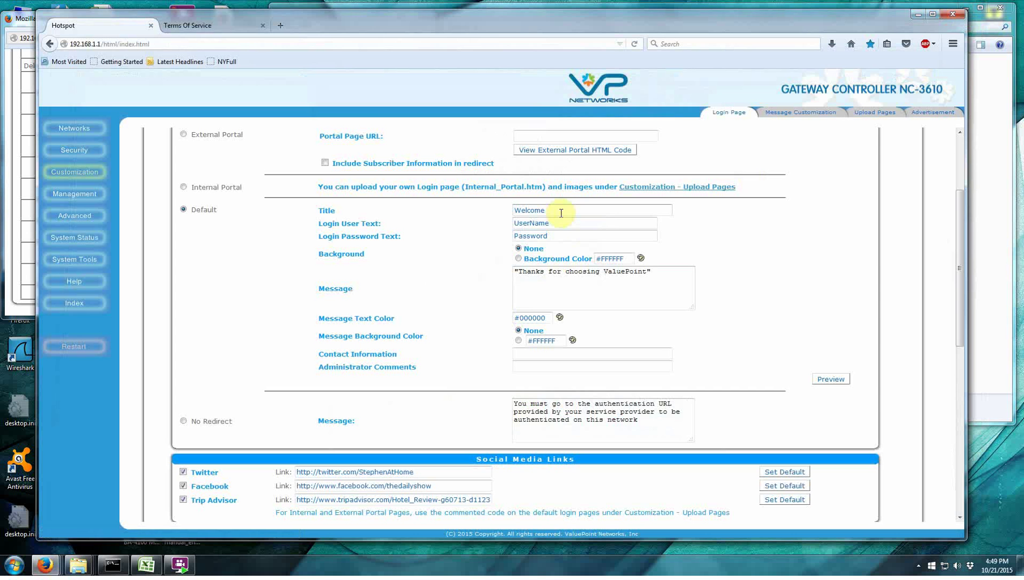
pyautogui.doubleClick(557, 222)
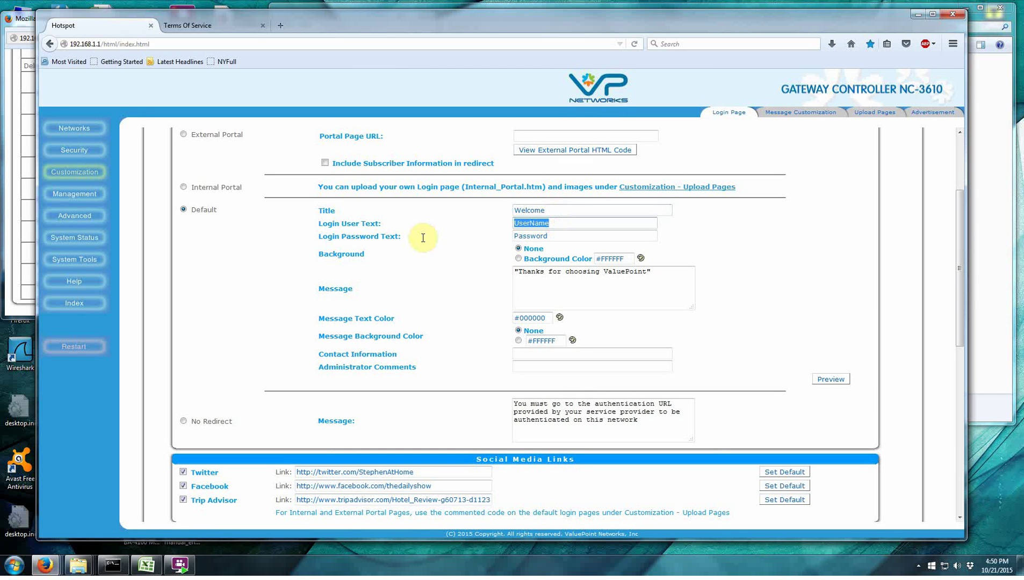
pyautogui.write('Room')
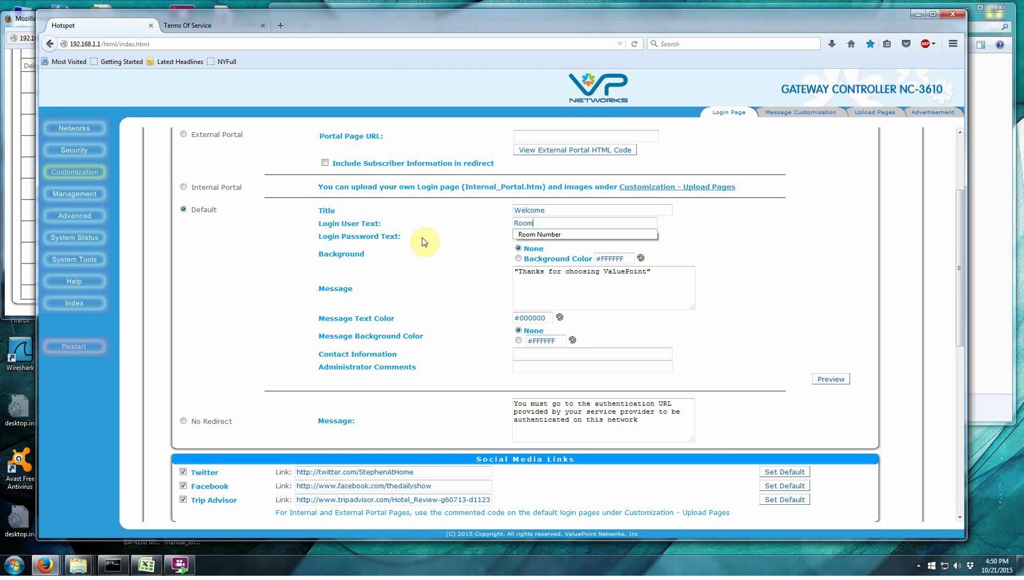
pyautogui.click(423, 241)
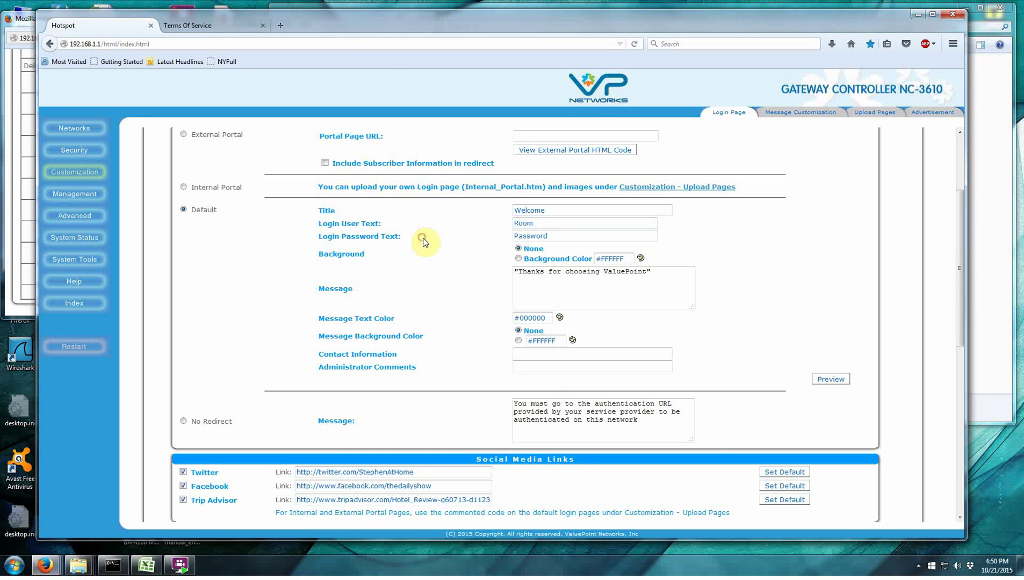
pyautogui.doubleClick(546, 236)
pyautogui.write('Code')
pyautogui.click(827, 380)
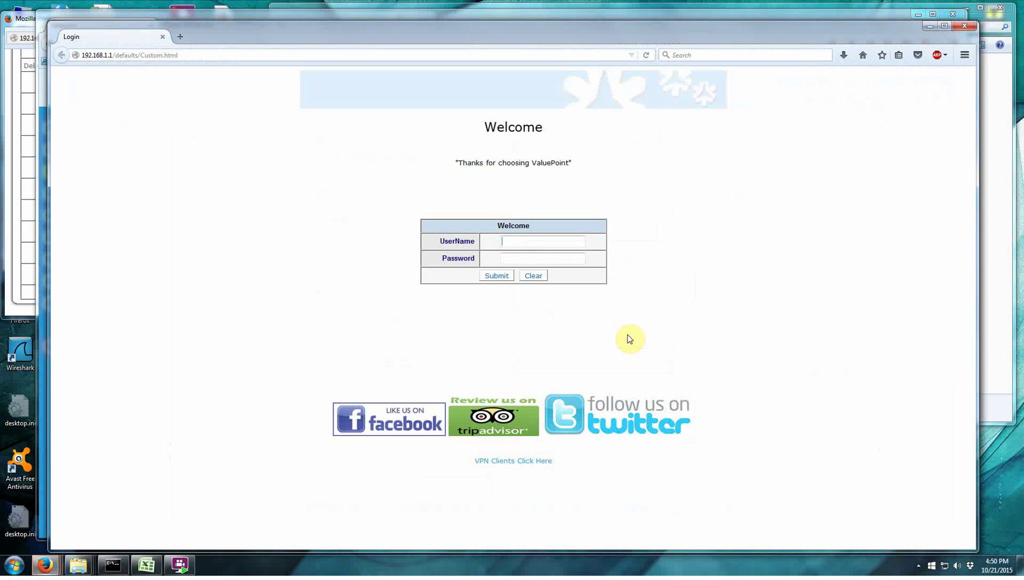
pyautogui.click(963, 26)
# Save the login page settings and preview the page showing the Room and Code labels.
pyautogui.scroll(-7, 585, 484)
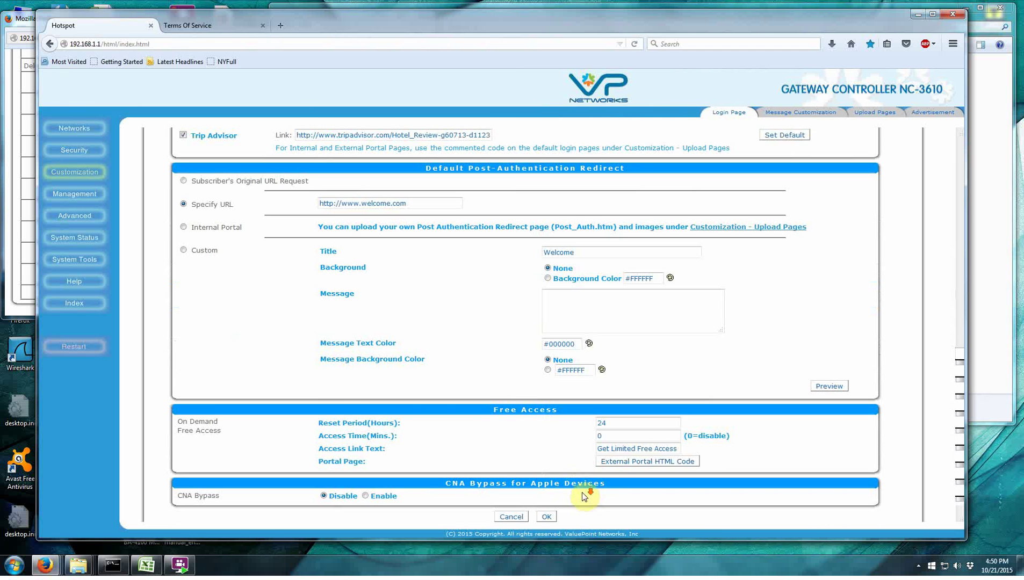
pyautogui.click(547, 500)
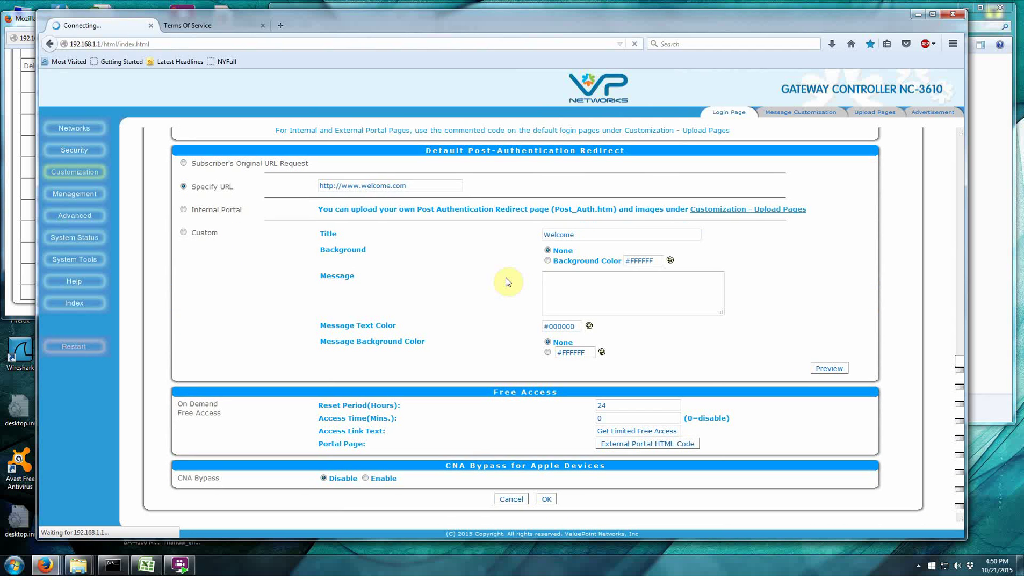
pyautogui.click(537, 202)
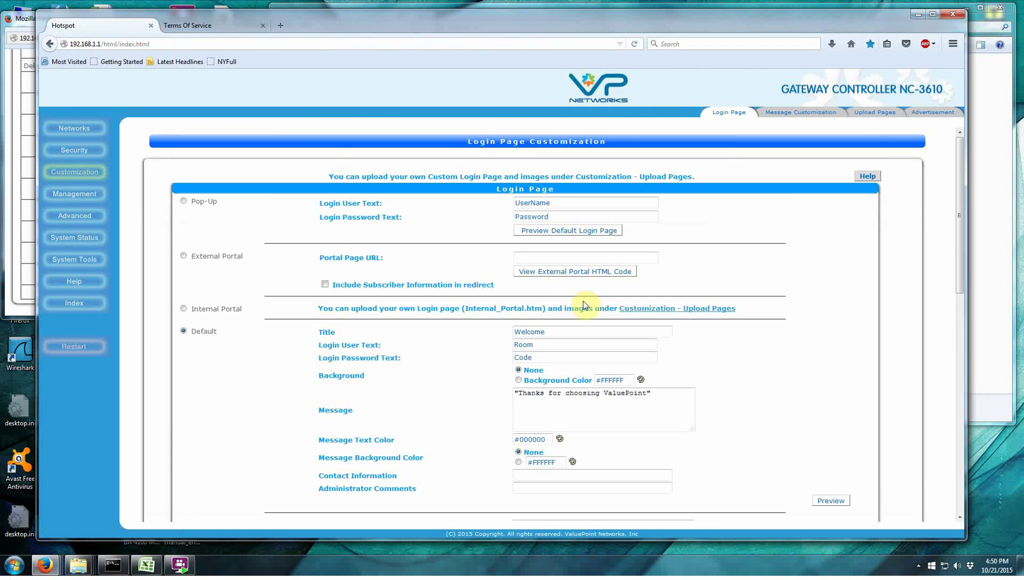
pyautogui.scroll(-2, 720, 428)
pyautogui.click(833, 442)
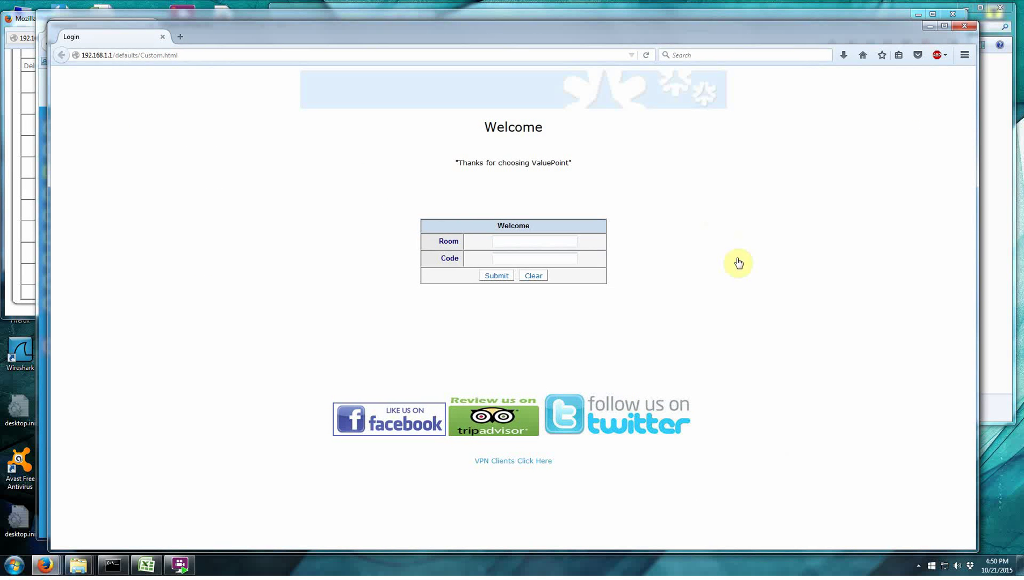
pyautogui.click(964, 26)
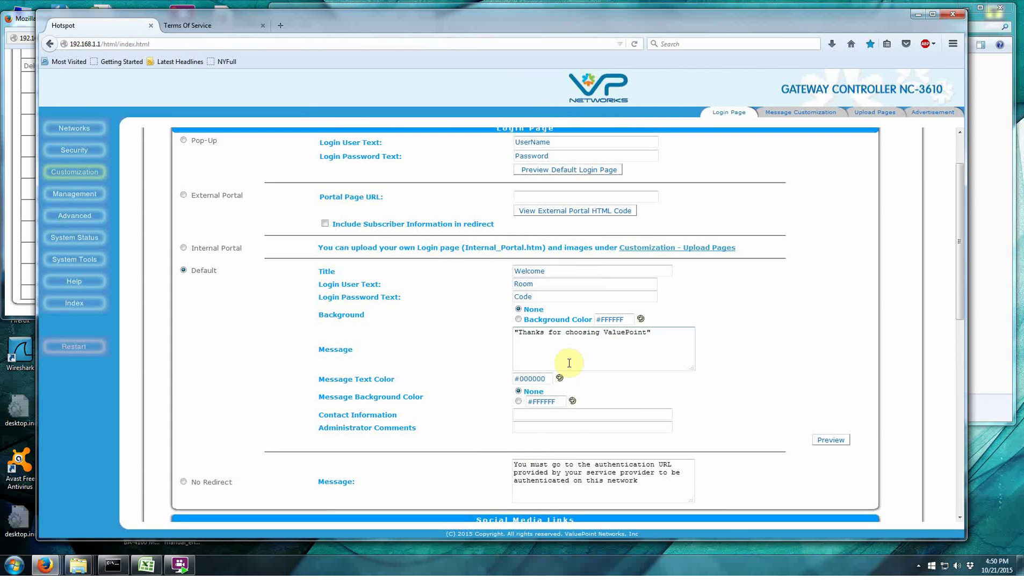
# Select External Portal, close the user list and logout popups, and bring up the Redirect Code window.
pyautogui.scroll(2, 462, 395)
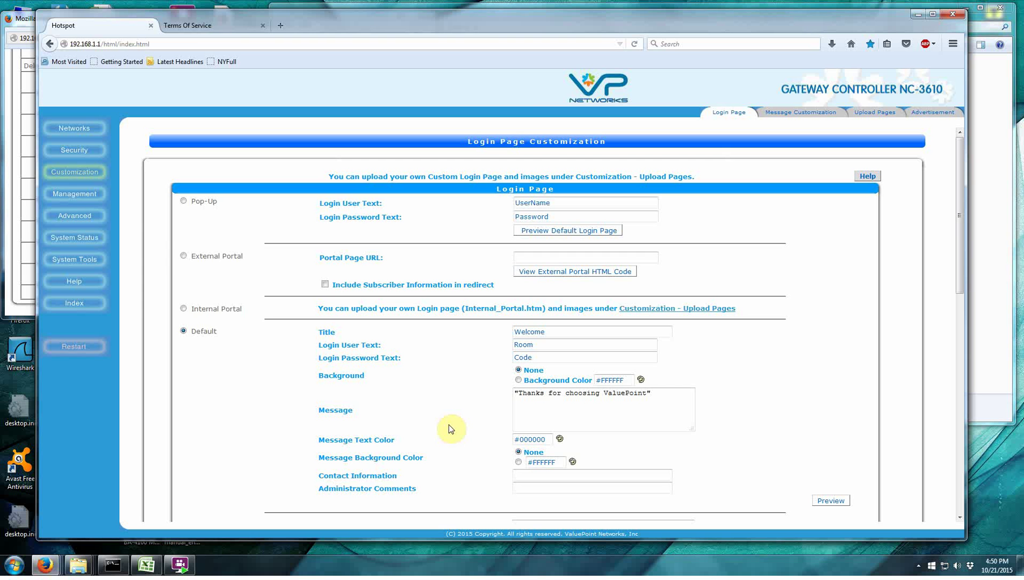
pyautogui.click(184, 257)
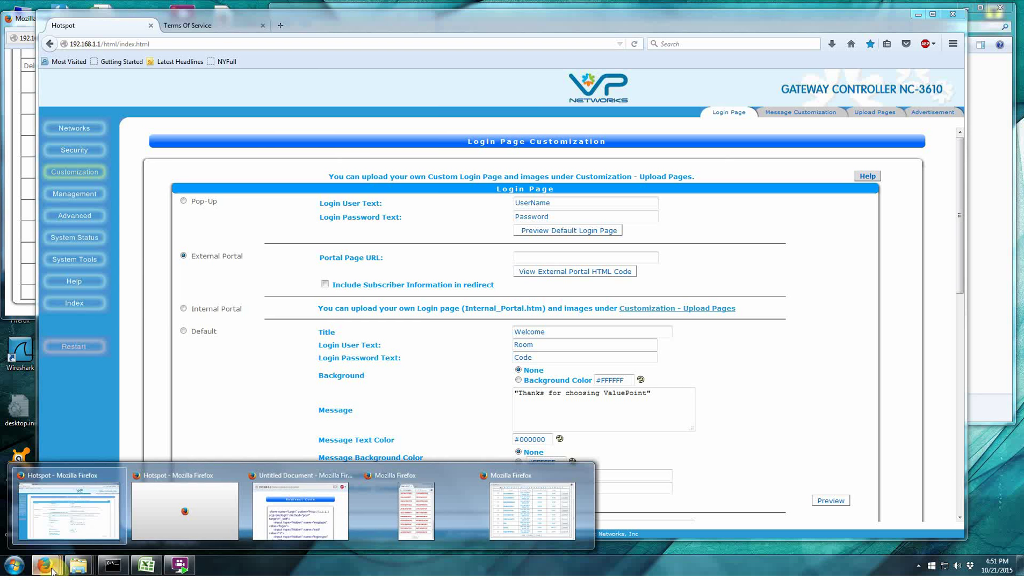
pyautogui.click(515, 510)
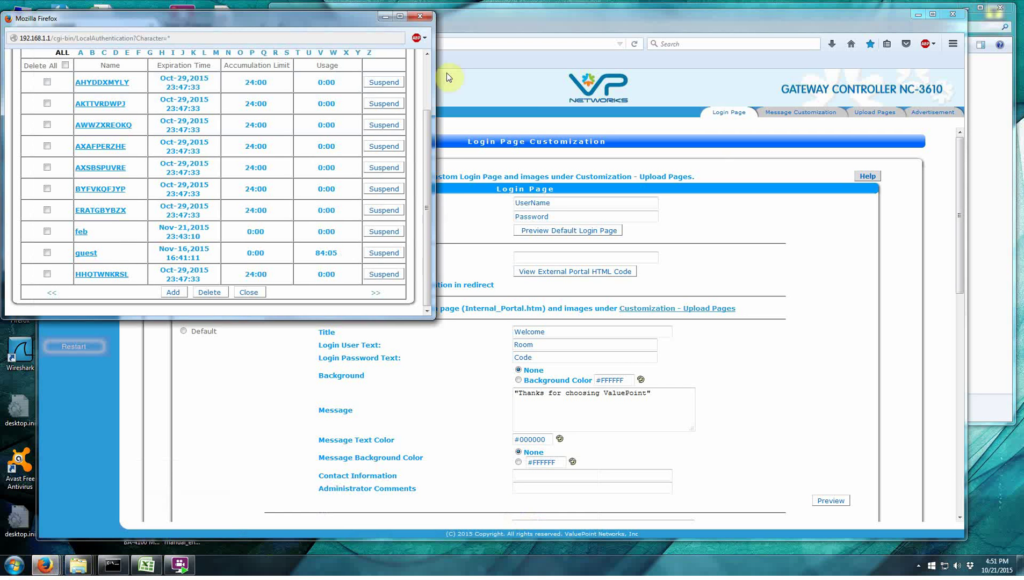
pyautogui.click(422, 19)
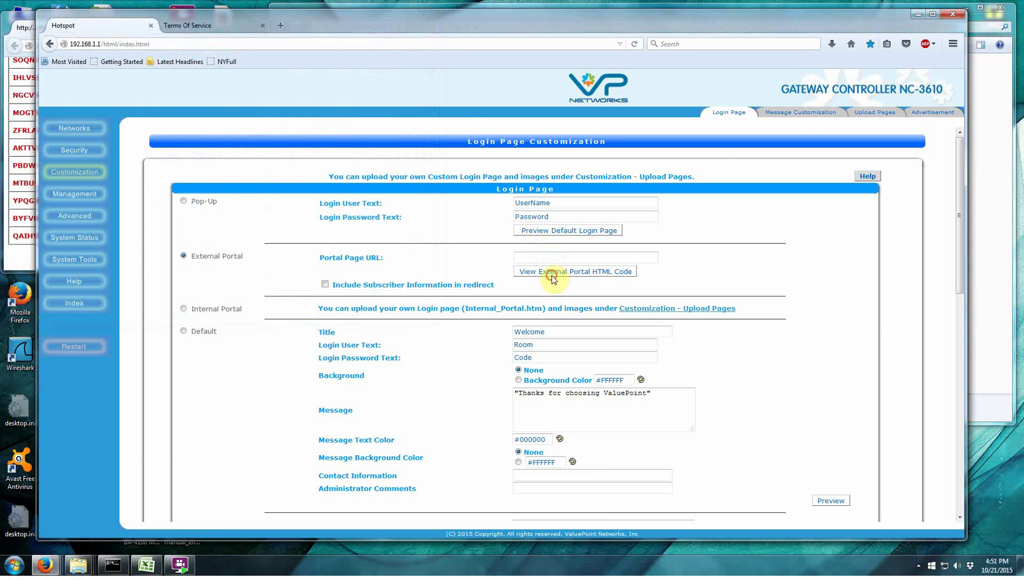
pyautogui.click(166, 516)
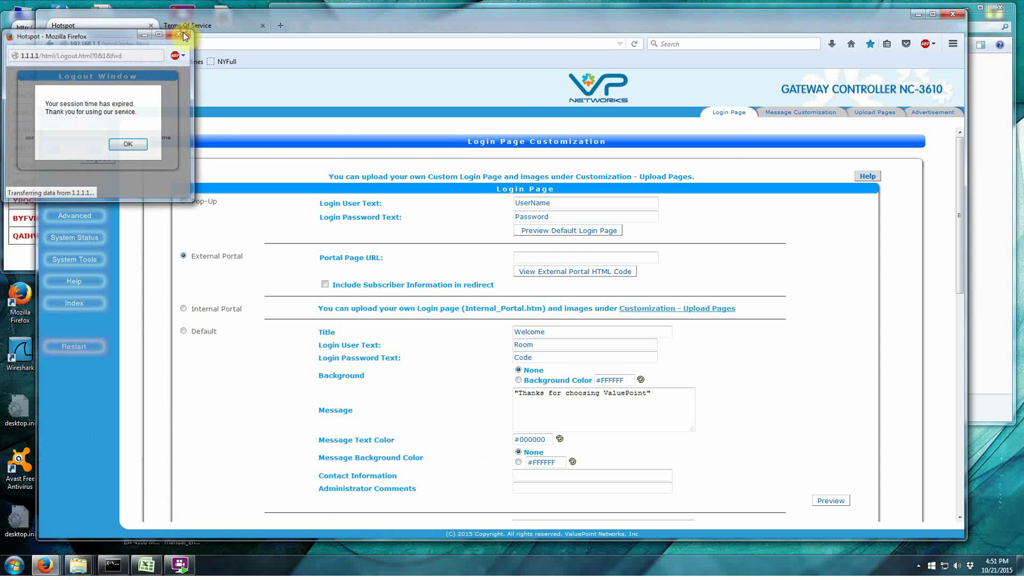
pyautogui.click(180, 33)
pyautogui.moveTo(45, 565)
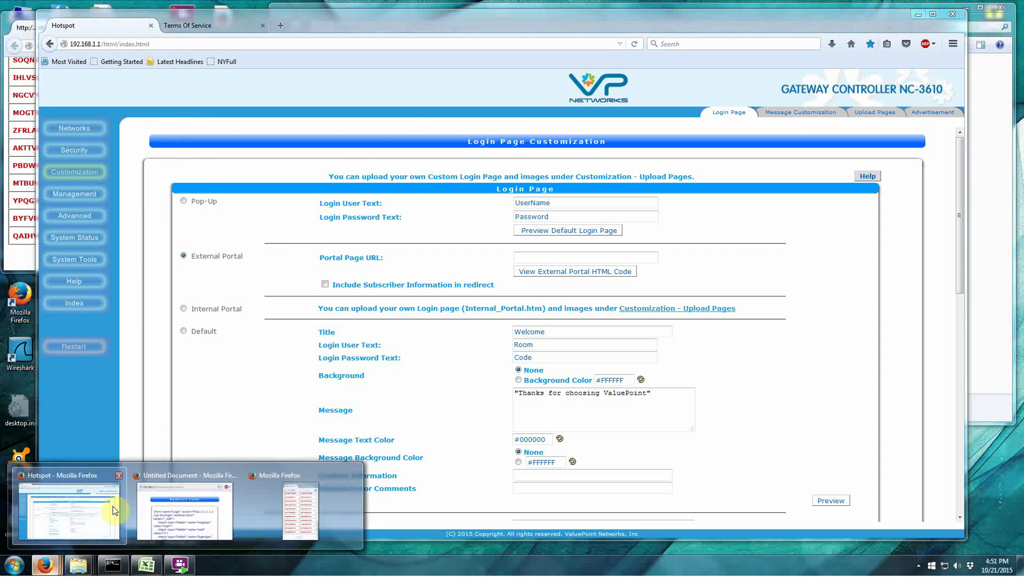
pyautogui.click(188, 502)
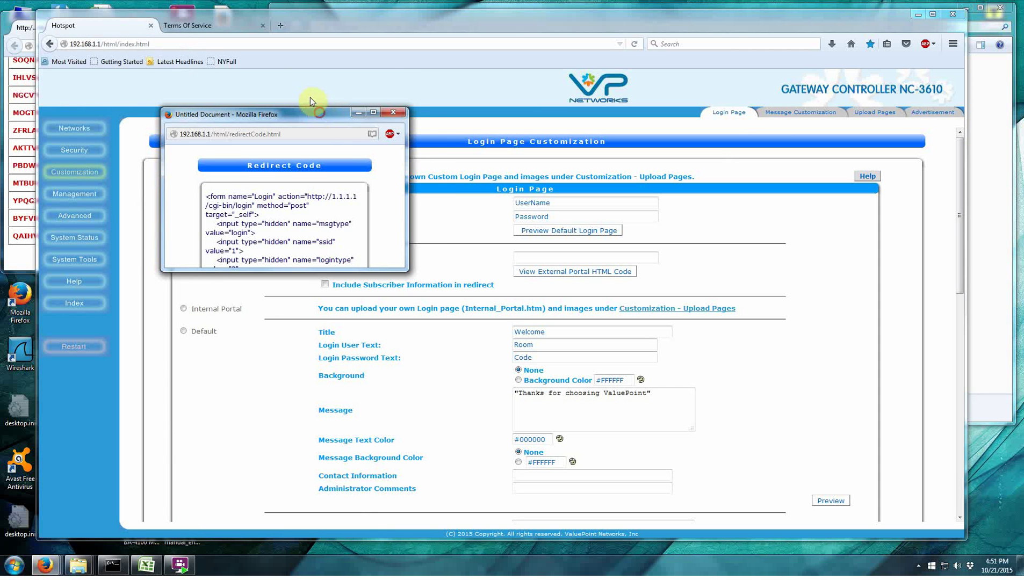
# Enlarge the Redirect Code window, highlight the HTML form code, then close the window.
pyautogui.moveTo(310, 102); pyautogui.dragTo(292, 78)
pyautogui.moveTo(381, 266); pyautogui.dragTo(929, 496)
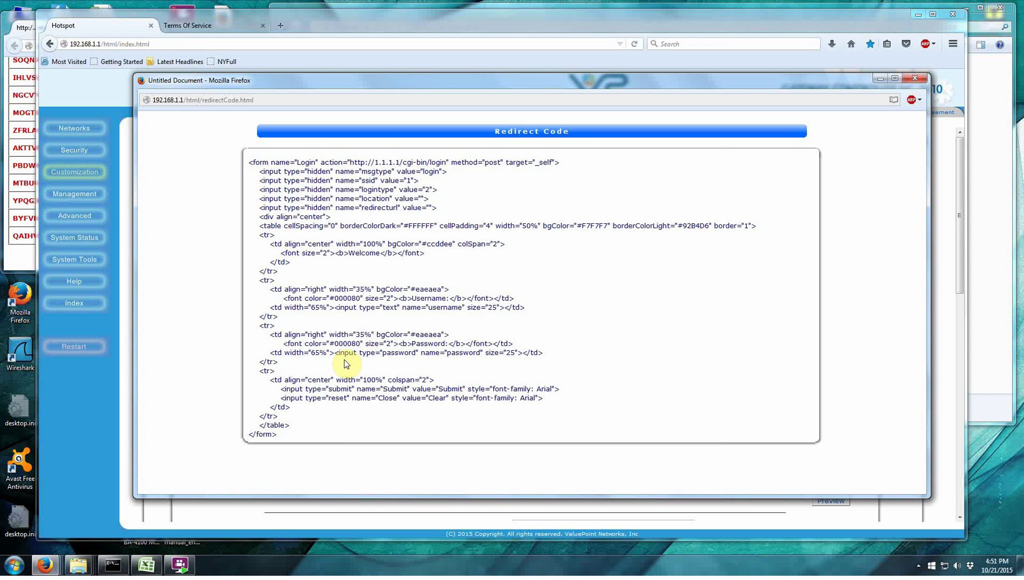
pyautogui.moveTo(287, 435); pyautogui.dragTo(261, 334)
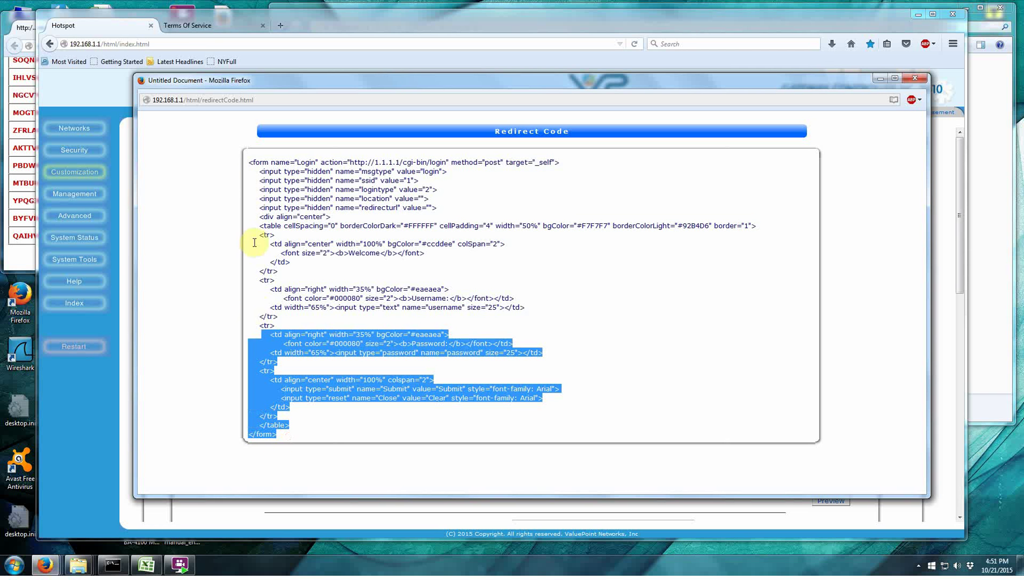
pyautogui.moveTo(255, 243); pyautogui.dragTo(248, 157)
pyautogui.click(548, 300)
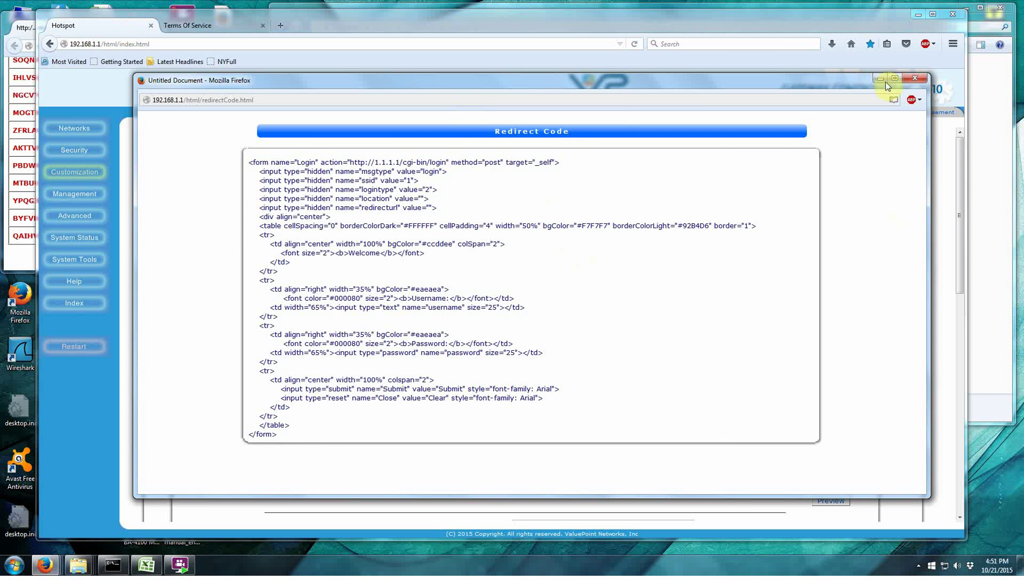
pyautogui.click(922, 79)
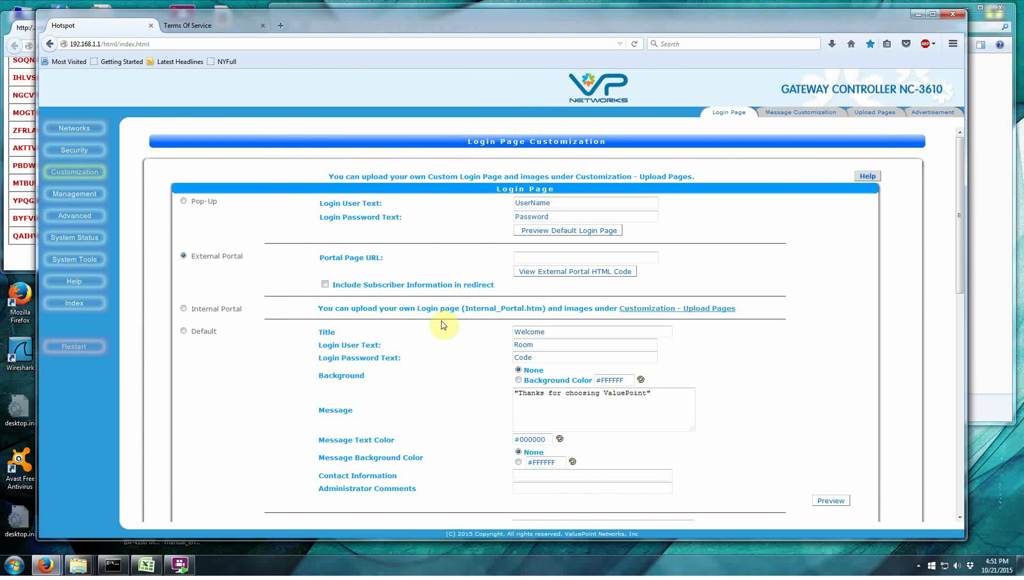
# Select the Internal Portal login page option, save, and acknowledge Configuration Saved.
pyautogui.click(181, 310)
pyautogui.scroll(-10, 464, 377)
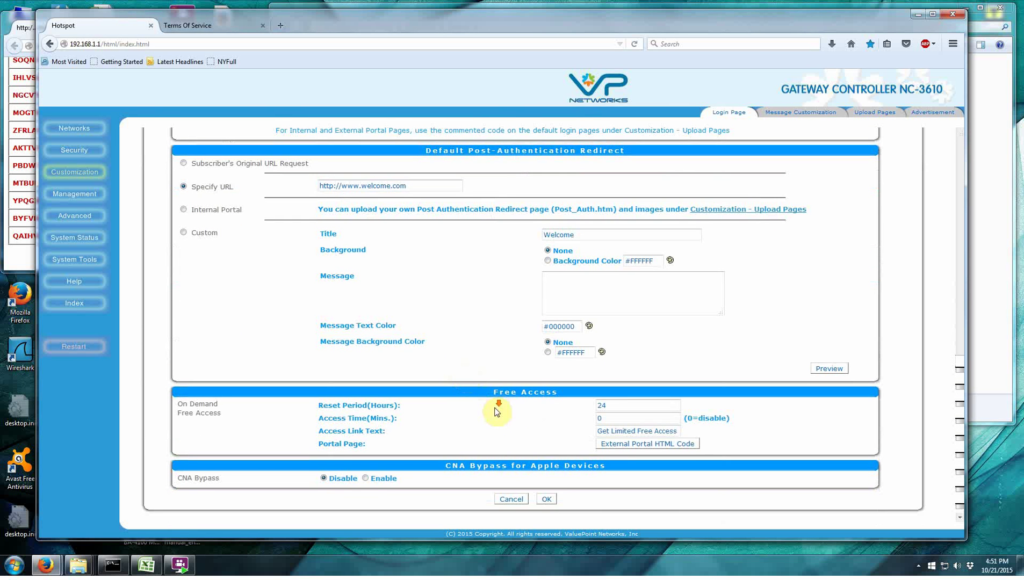
pyautogui.click(546, 502)
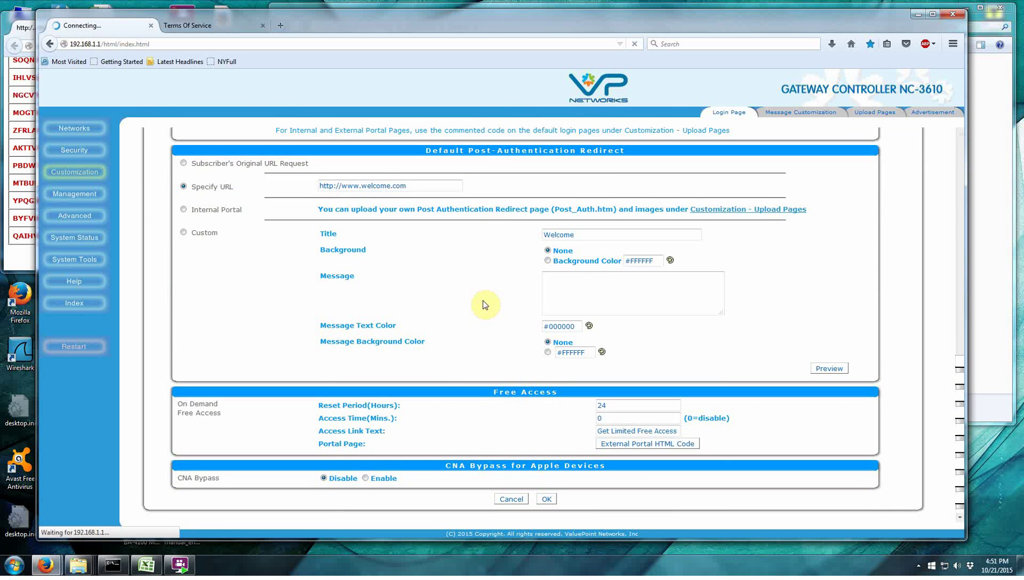
pyautogui.click(542, 201)
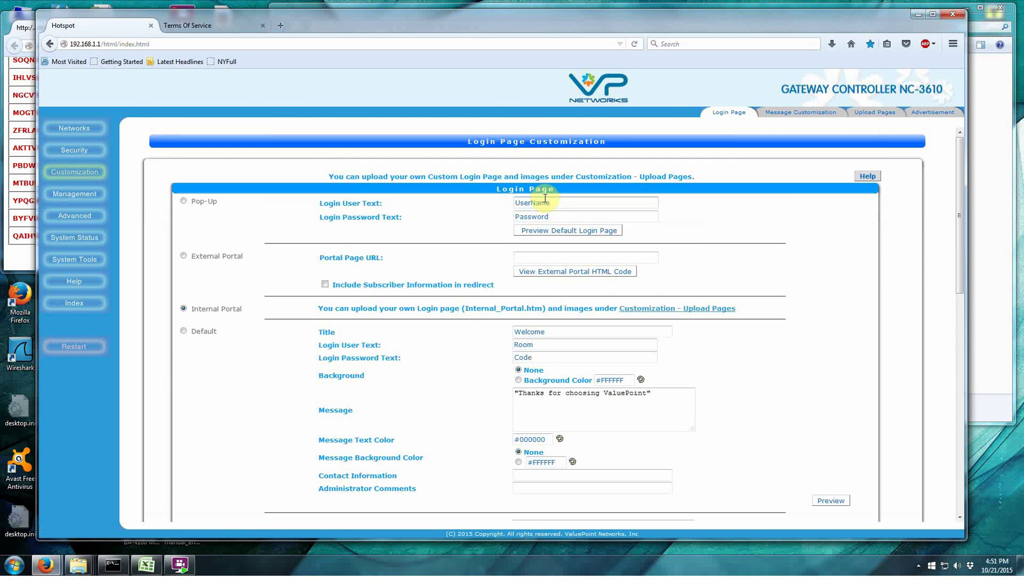
# Check Internal_Portal.htm in the uploaded pages list, then return to Login Page settings.
pyautogui.click(865, 114)
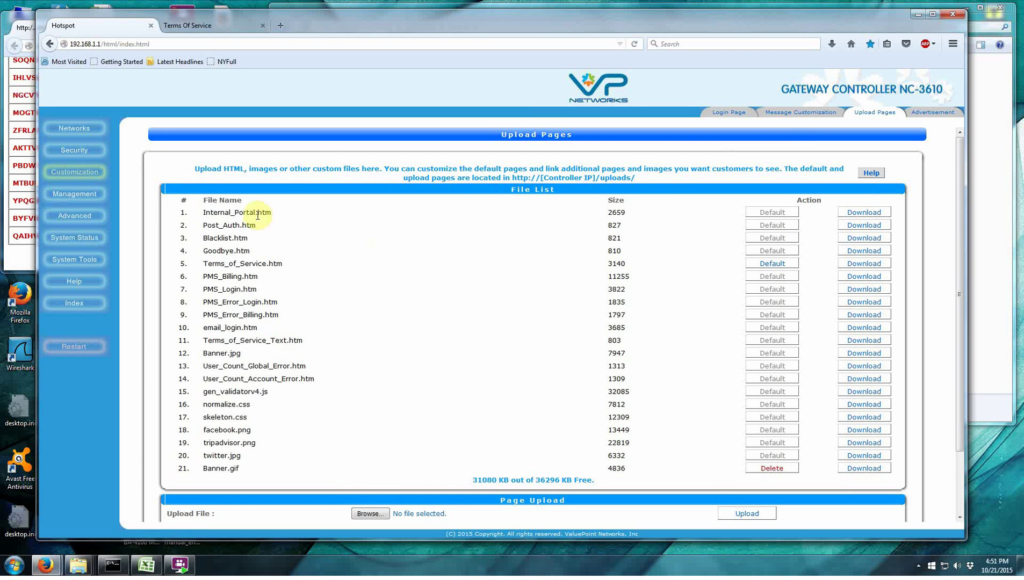
pyautogui.moveTo(273, 212); pyautogui.dragTo(225, 219)
pyautogui.click(274, 213)
pyautogui.click(720, 113)
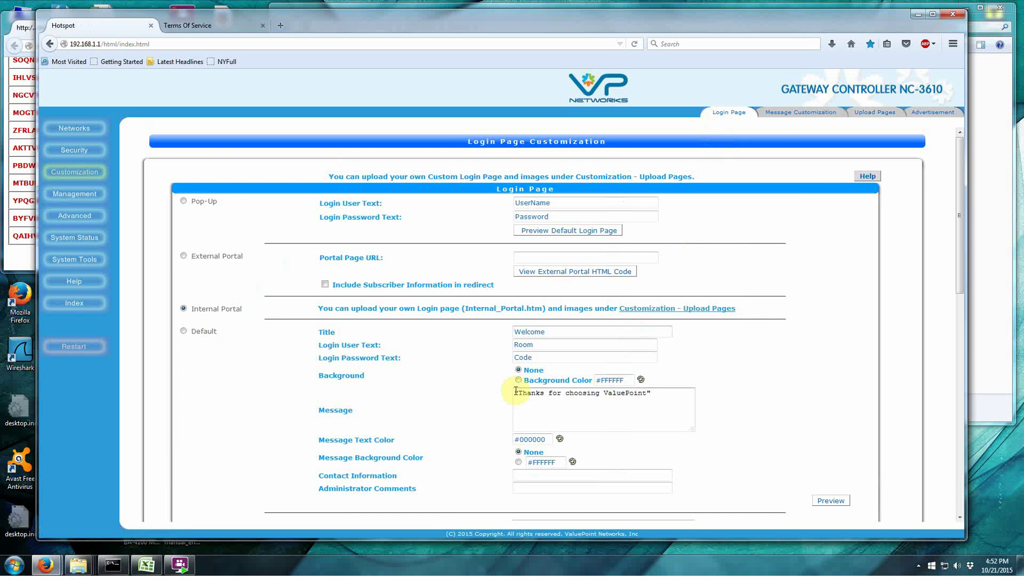
# Select the No Redirect option for the login page.
pyautogui.scroll(-5, 297, 366)
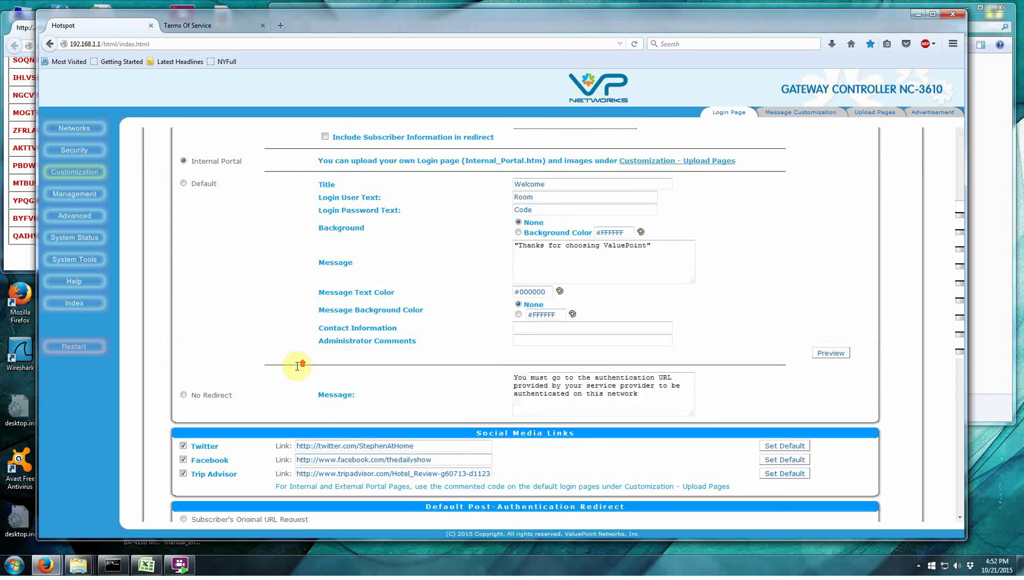
pyautogui.scroll(-3, 297, 370)
pyautogui.scroll(3, 297, 370)
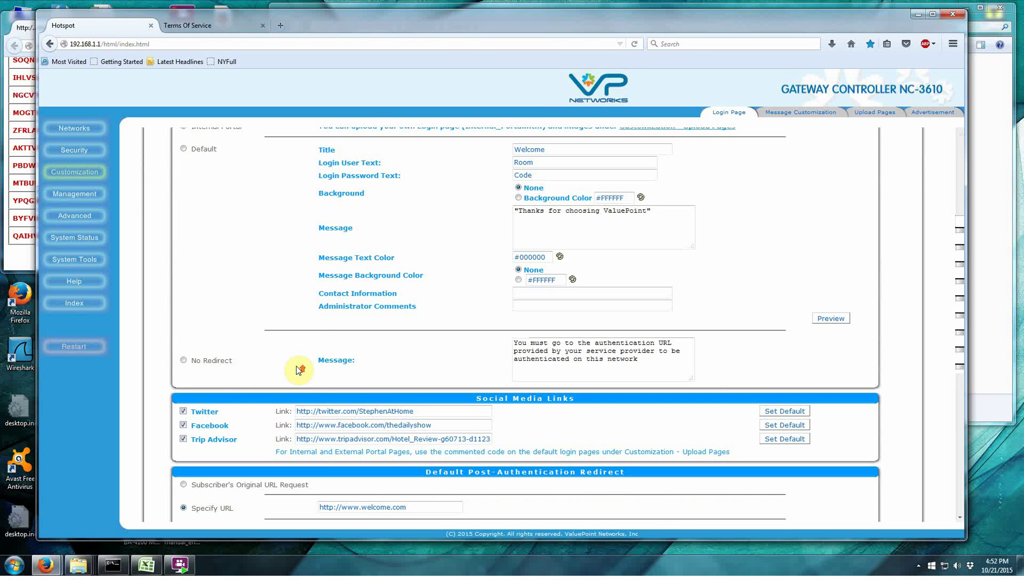
pyautogui.scroll(5, 297, 369)
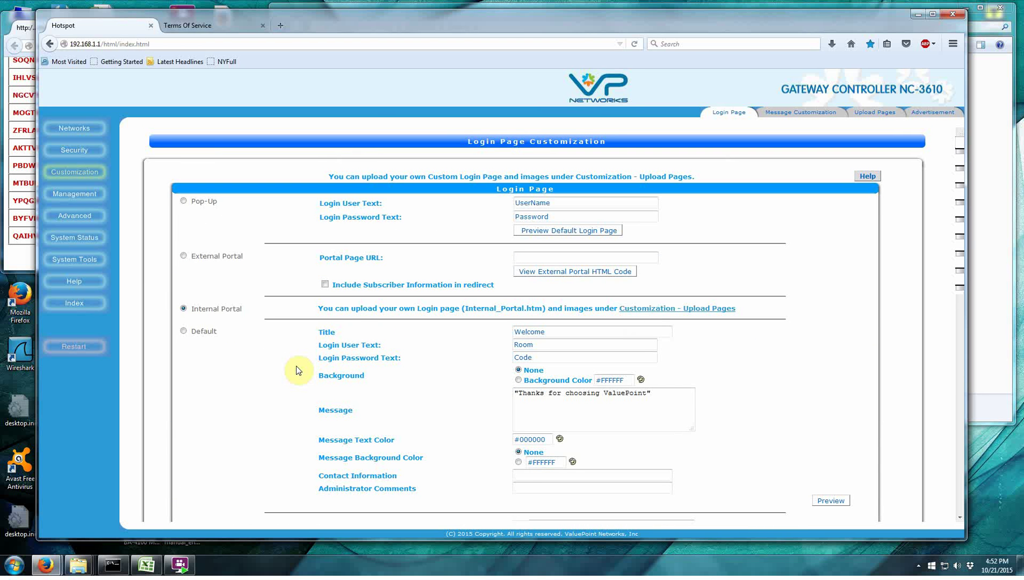
pyautogui.scroll(-7, 296, 368)
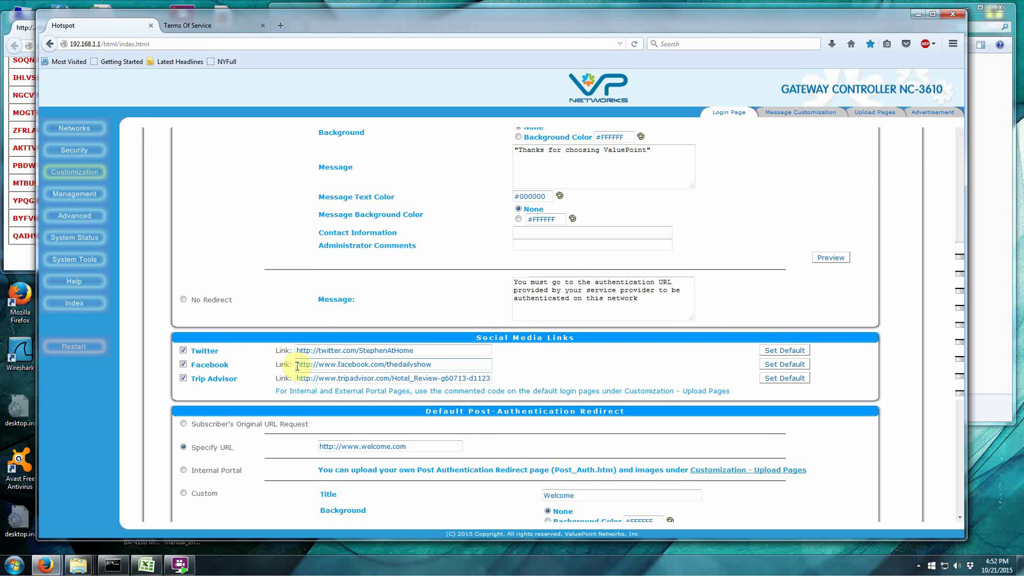
pyautogui.scroll(4, 297, 365)
pyautogui.click(183, 421)
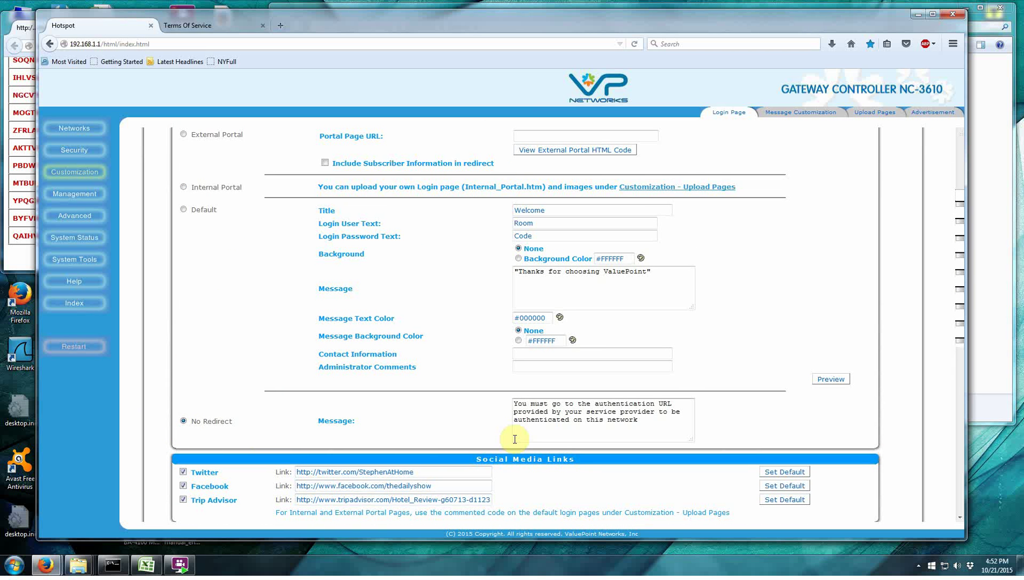
# Preview the Default login page, showing Room and Code fields with social media buttons.
pyautogui.scroll(-4, 517, 440)
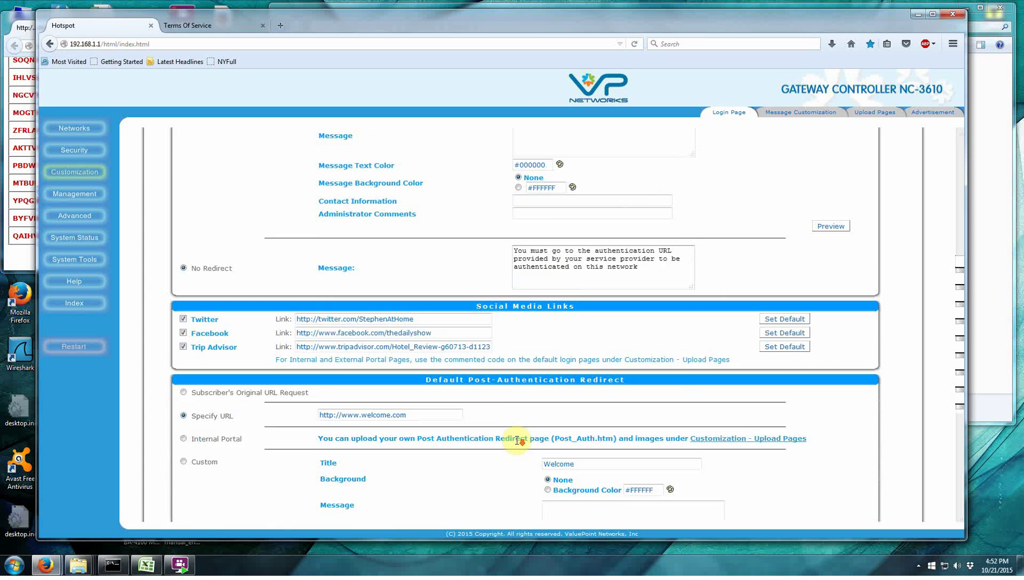
pyautogui.scroll(4, 517, 440)
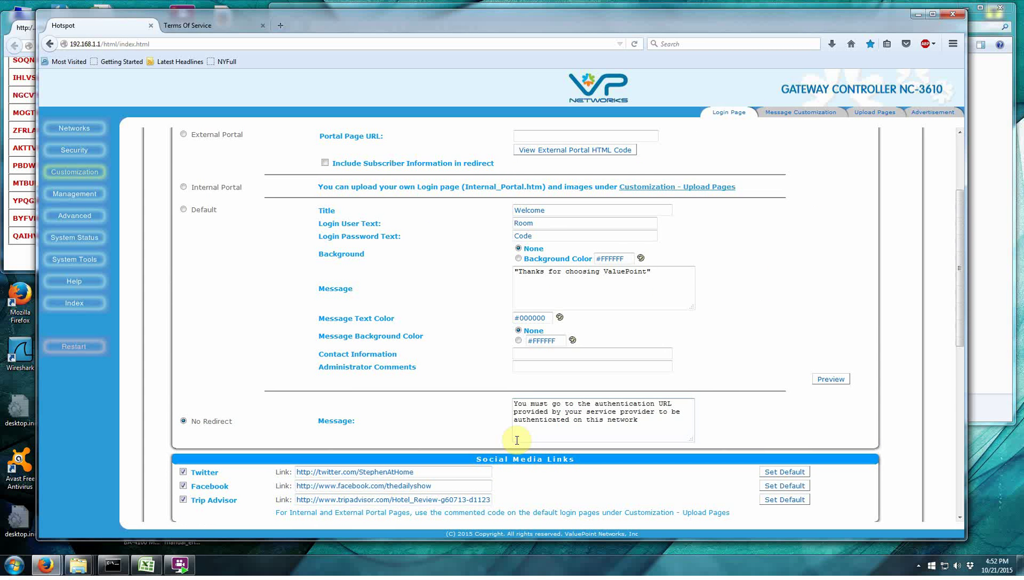
pyautogui.scroll(-3, 516, 440)
pyautogui.scroll(6, 518, 444)
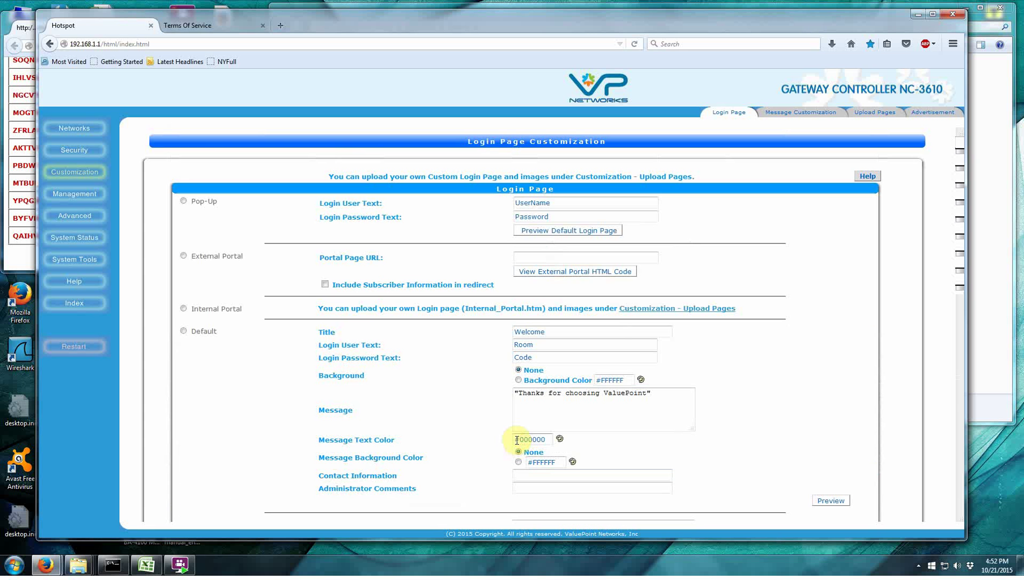
pyautogui.scroll(-4, 517, 441)
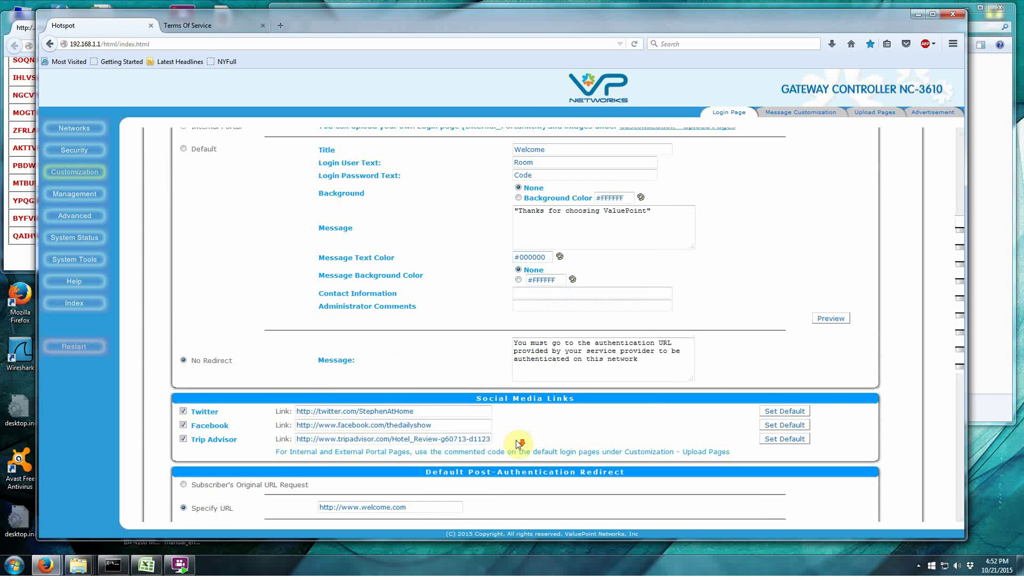
pyautogui.scroll(-1, 516, 442)
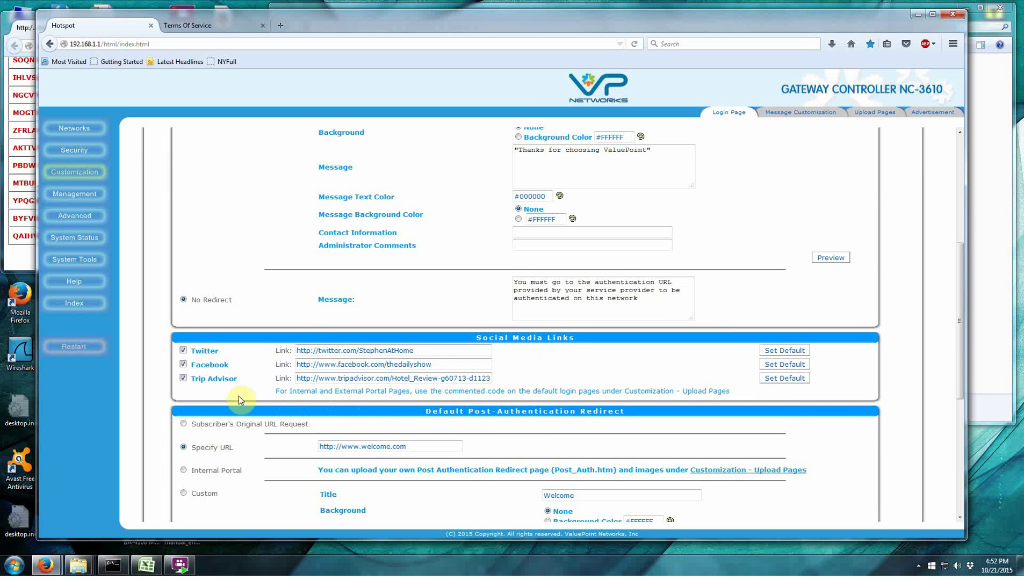
pyautogui.click(454, 363)
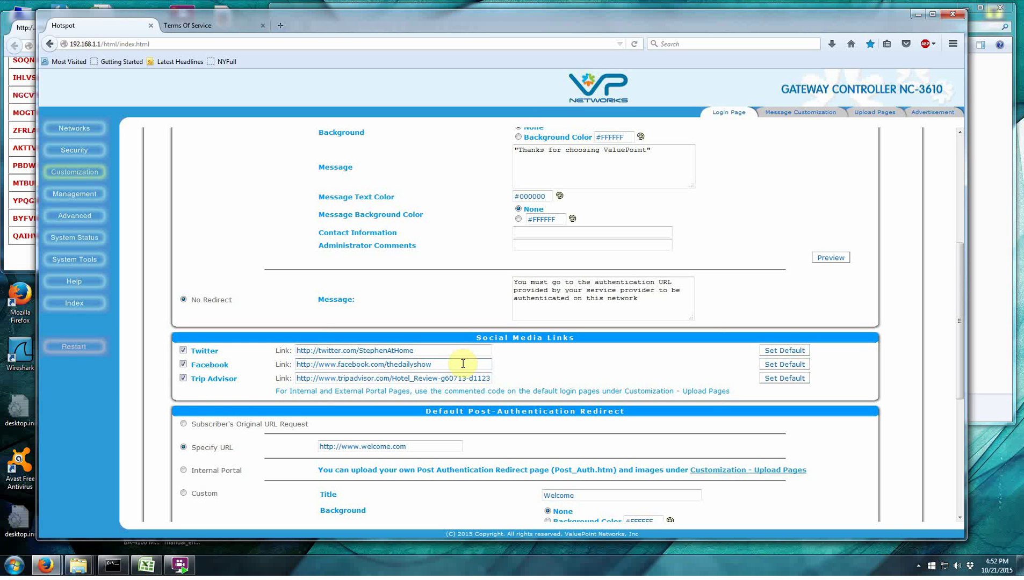
pyautogui.scroll(4, 601, 383)
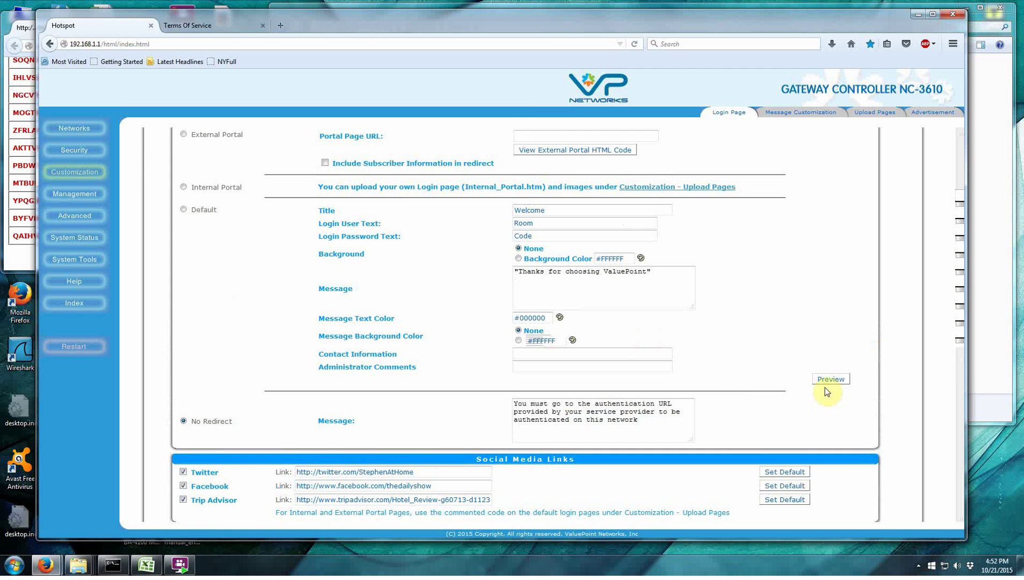
pyautogui.click(831, 379)
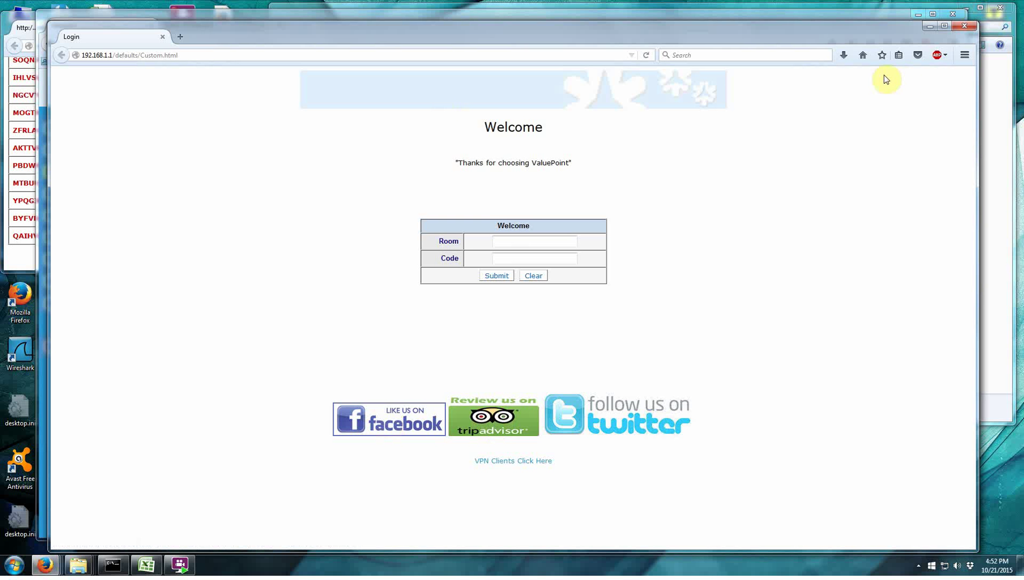
# Save the login settings with Twitter, Facebook and Trip Advisor links turned off.
pyautogui.moveTo(877, 31); pyautogui.dragTo(864, 48)
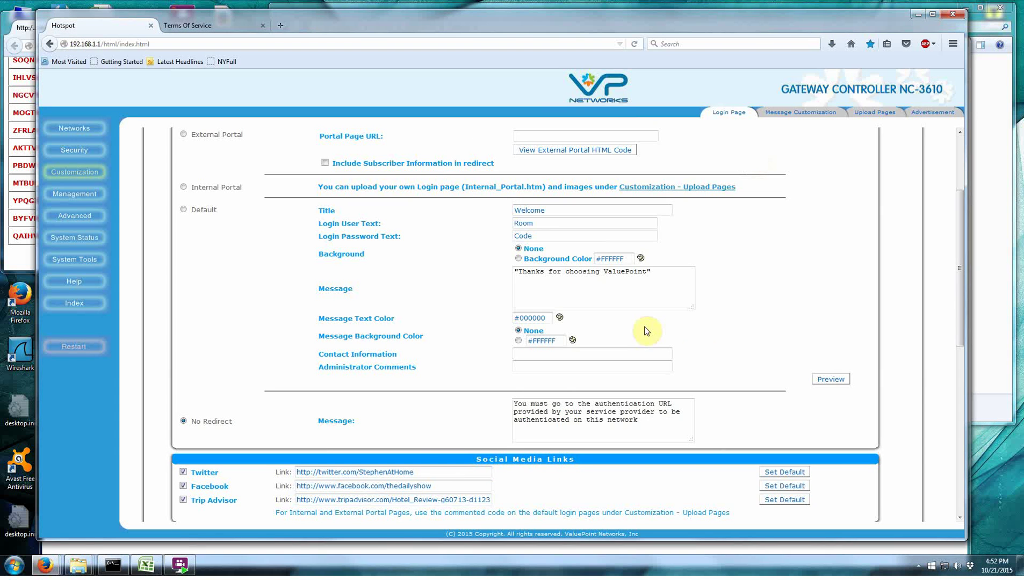
pyautogui.scroll(-3, 699, 355)
pyautogui.scroll(2, 256, 370)
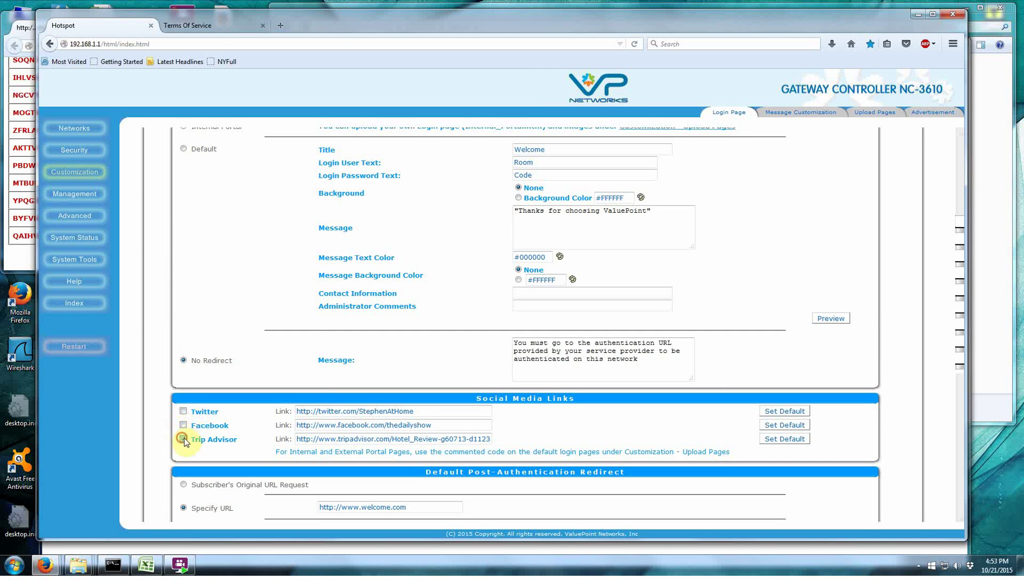
pyautogui.scroll(-5, 418, 445)
pyautogui.click(548, 499)
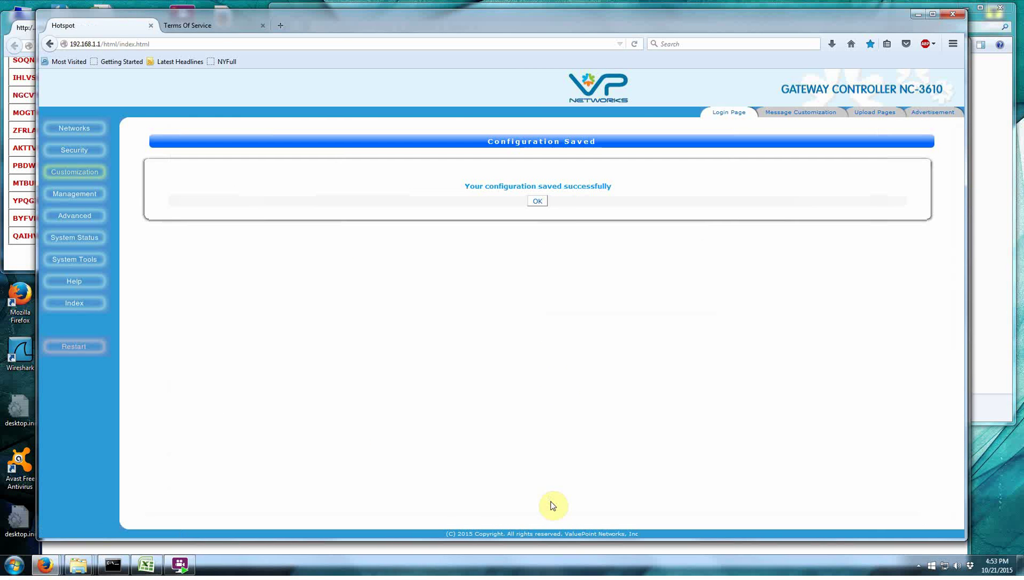
pyautogui.click(538, 201)
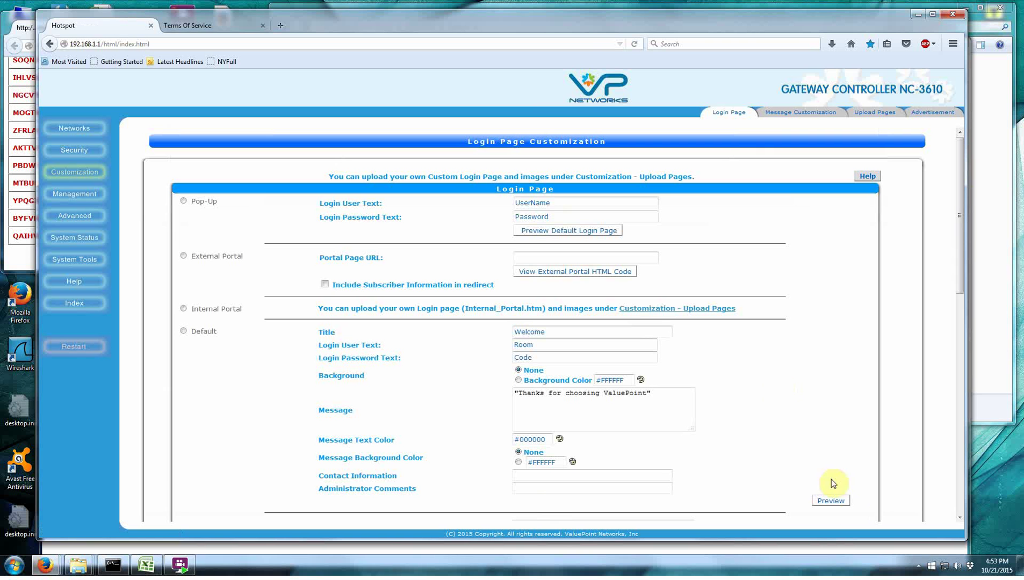
# Check the login preview no longer shows social links, then close it.
pyautogui.scroll(-3, 773, 473)
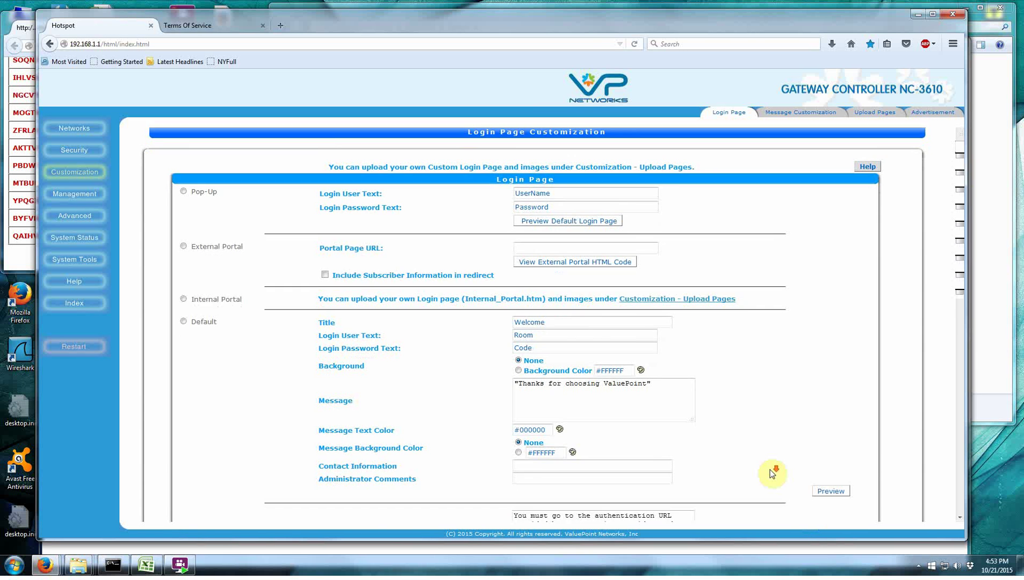
pyautogui.moveTo(45, 564)
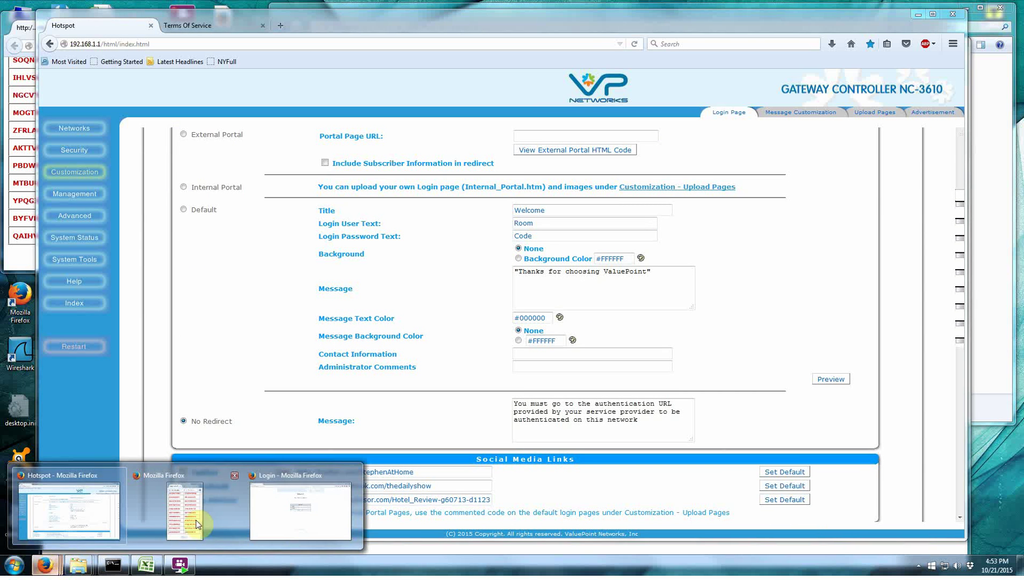
pyautogui.click(273, 534)
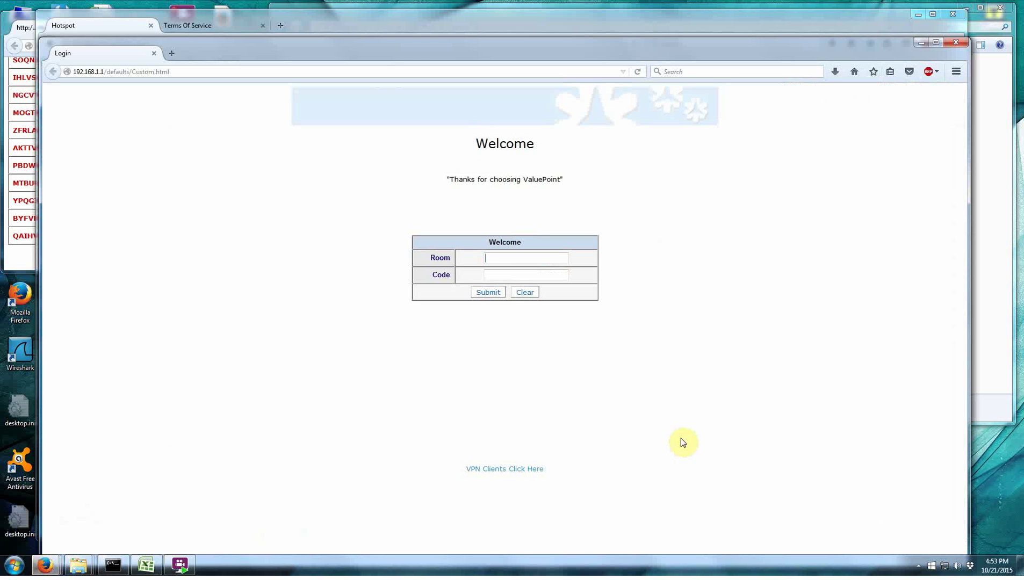
pyautogui.click(956, 42)
pyautogui.click(951, 45)
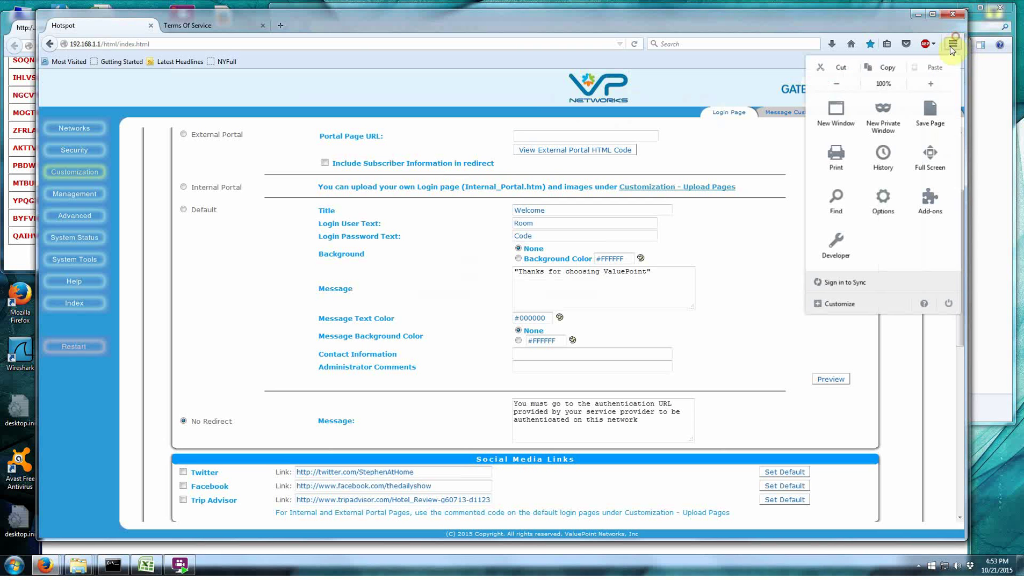
pyautogui.click(734, 311)
pyautogui.scroll(-5, 662, 317)
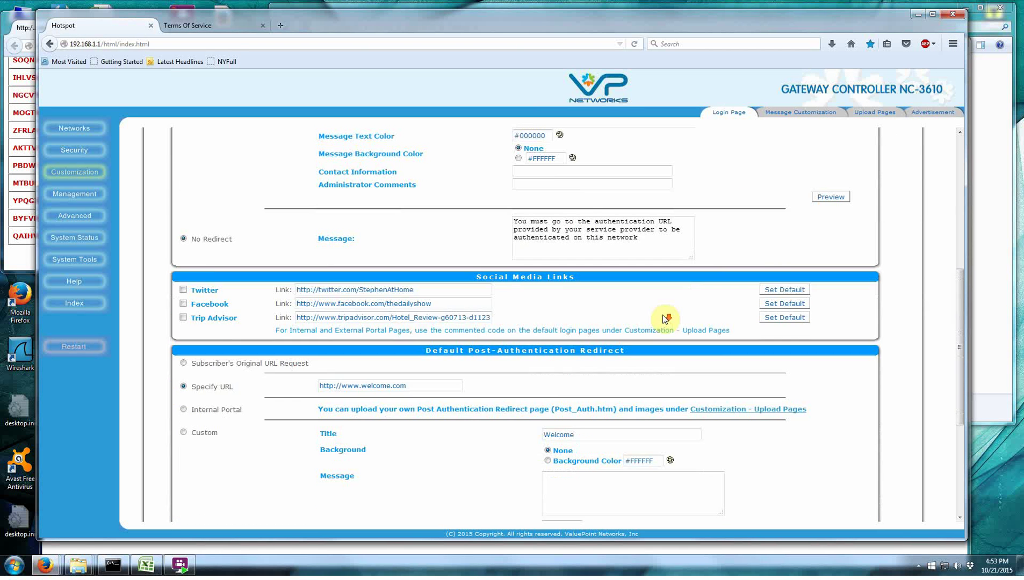
pyautogui.scroll(6, 685, 331)
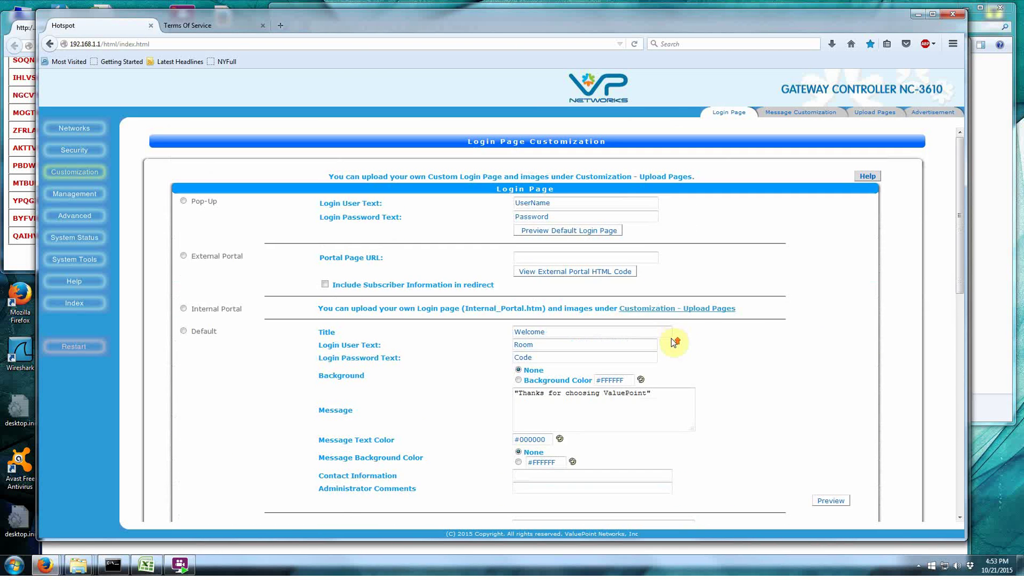
pyautogui.scroll(-2, 674, 342)
pyautogui.scroll(3, 674, 341)
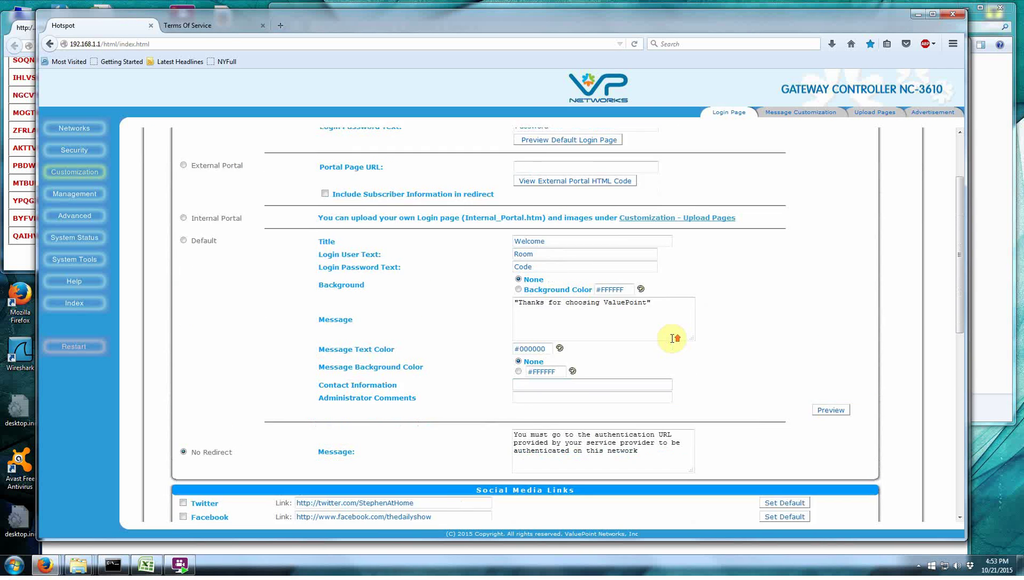
pyautogui.scroll(-5, 673, 342)
pyautogui.scroll(-3, 674, 342)
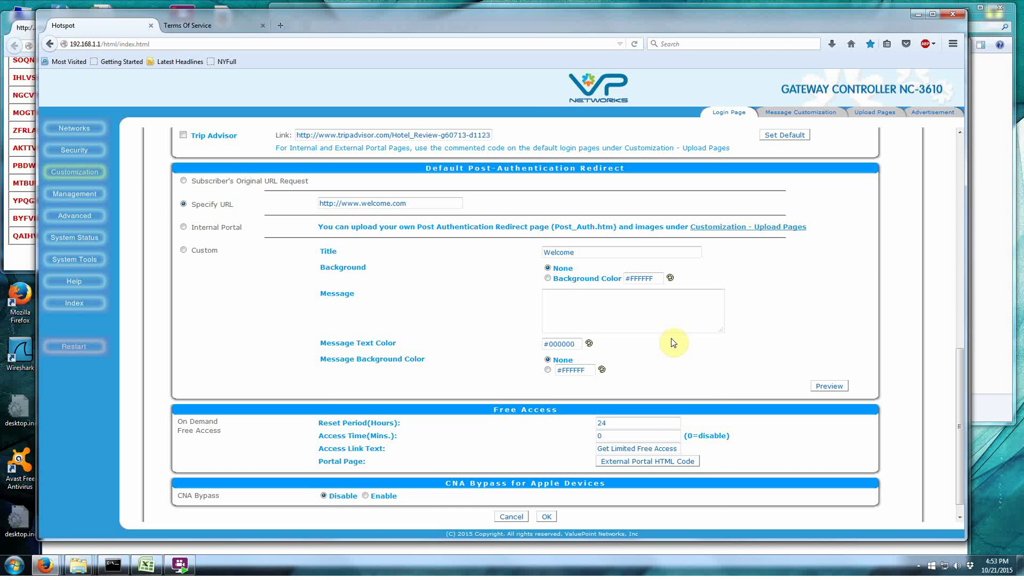
# Switch Default Post-Authentication Redirect to Subscriber's Original URL Request.
pyautogui.click(183, 181)
# Set the post-authentication redirect to Internal Portal and check Post_Auth.htm (827 bytes) among uploaded pages.
pyautogui.scroll(2, 275, 269)
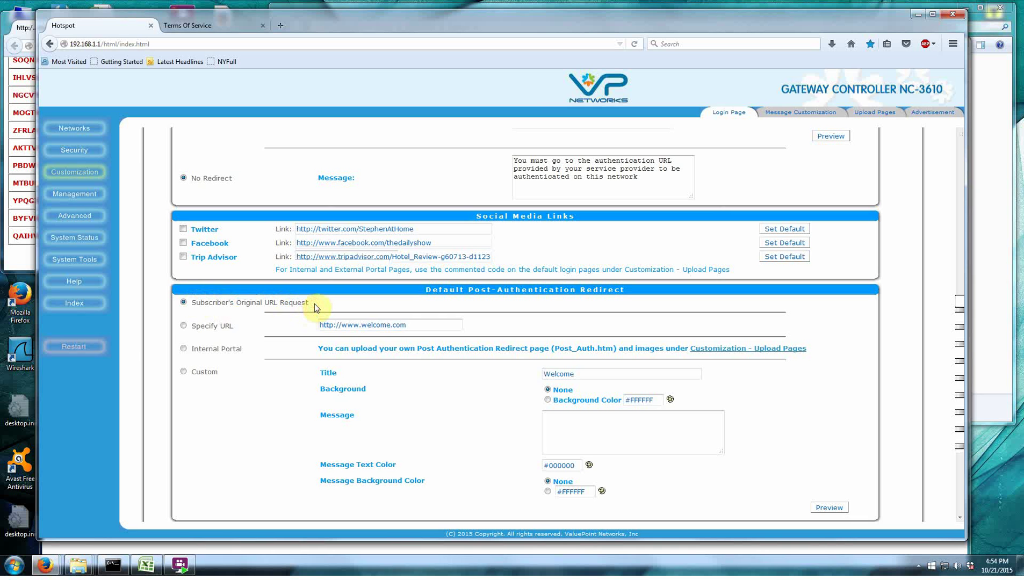
pyautogui.click(183, 326)
pyautogui.click(419, 324)
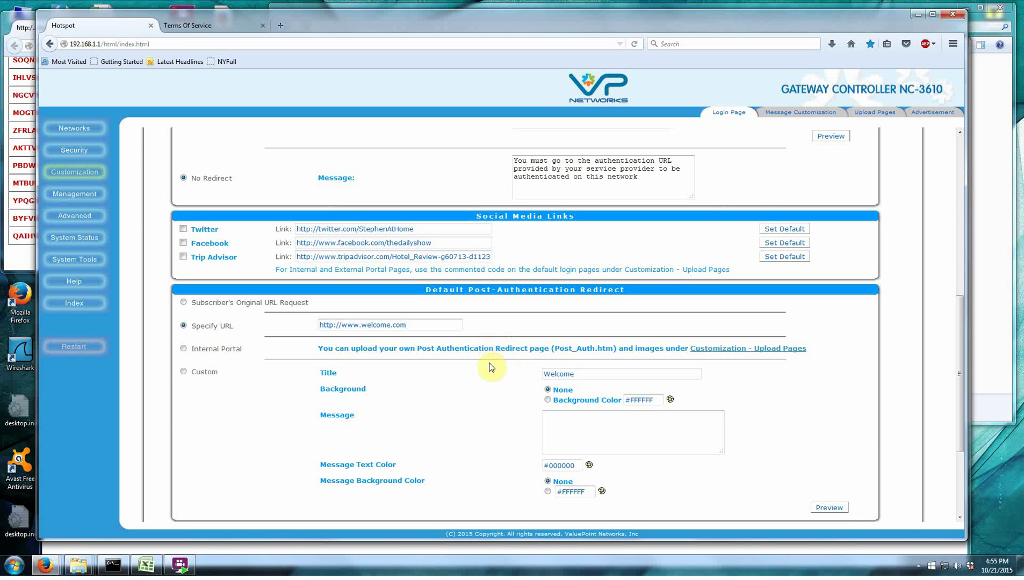
pyautogui.click(183, 349)
pyautogui.click(865, 113)
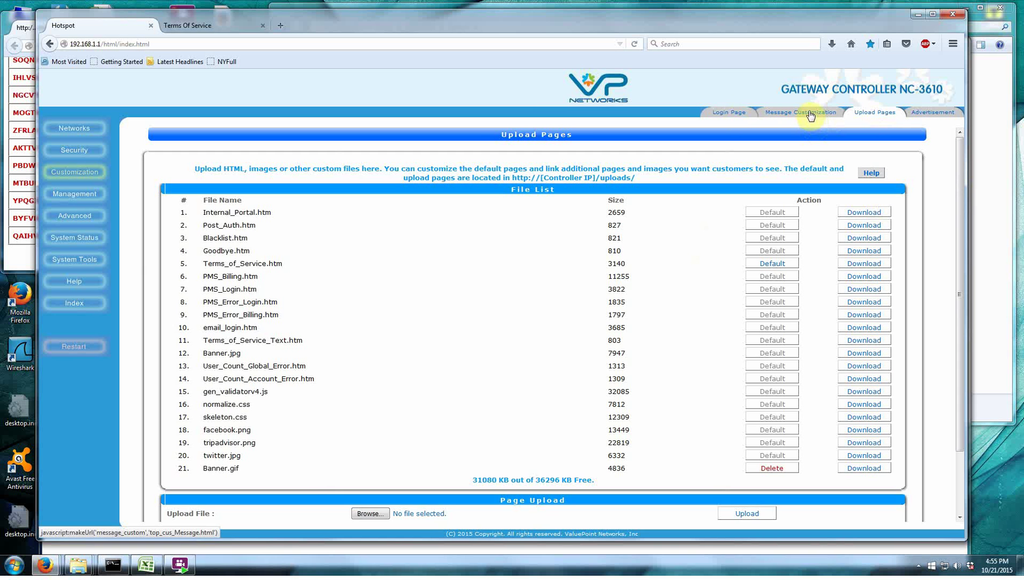
# Set the post-authentication redirect to Custom and preview the 'Welcome' page.
pyautogui.click(731, 114)
pyautogui.scroll(-1, 485, 367)
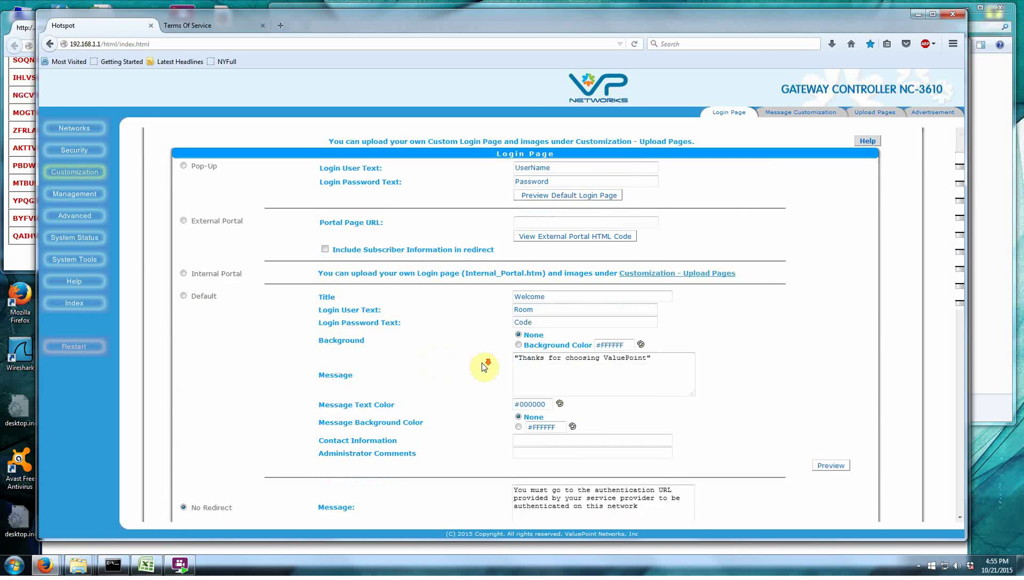
pyautogui.scroll(-6, 485, 367)
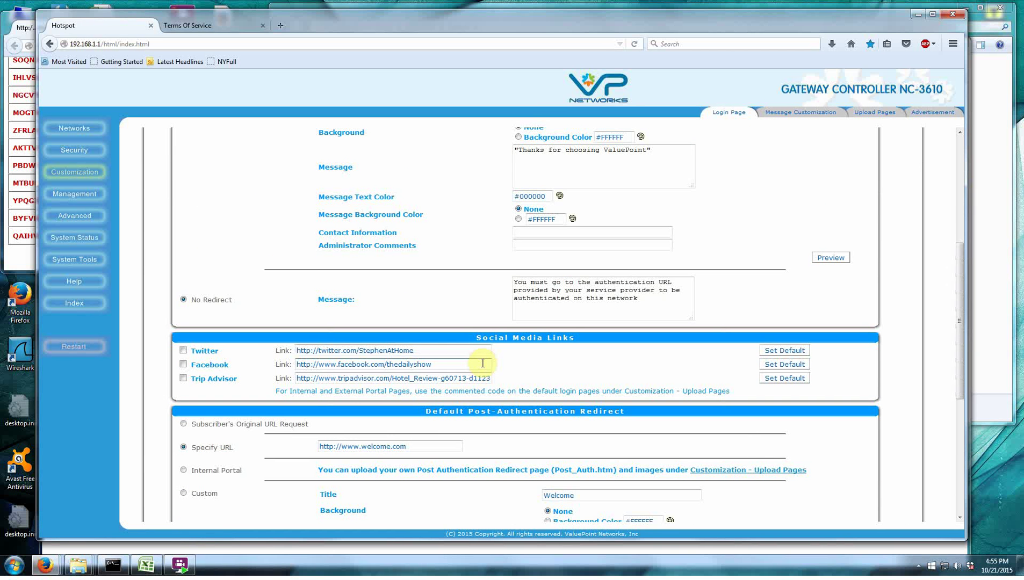
pyautogui.scroll(4, 483, 362)
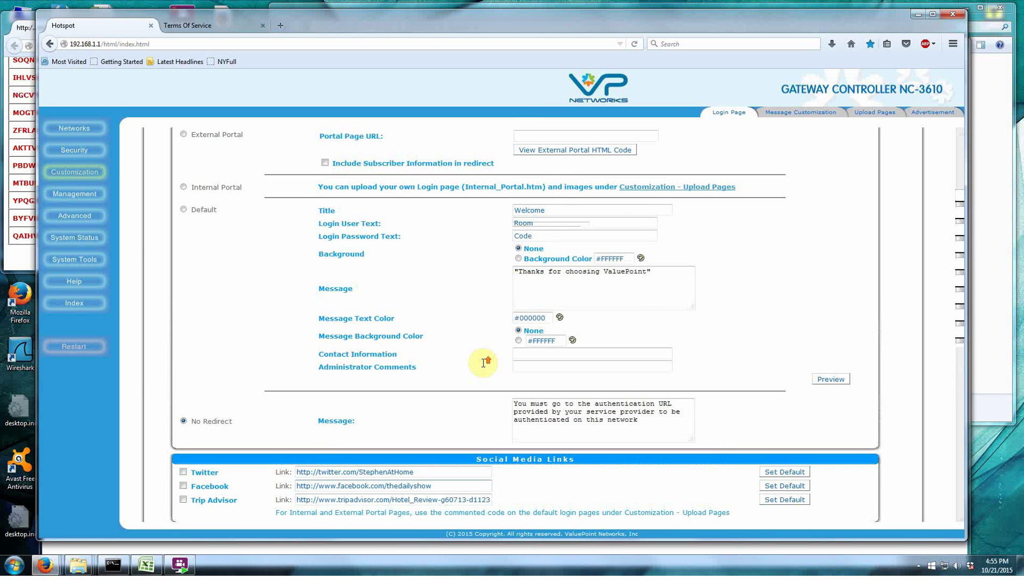
pyautogui.scroll(-11, 450, 294)
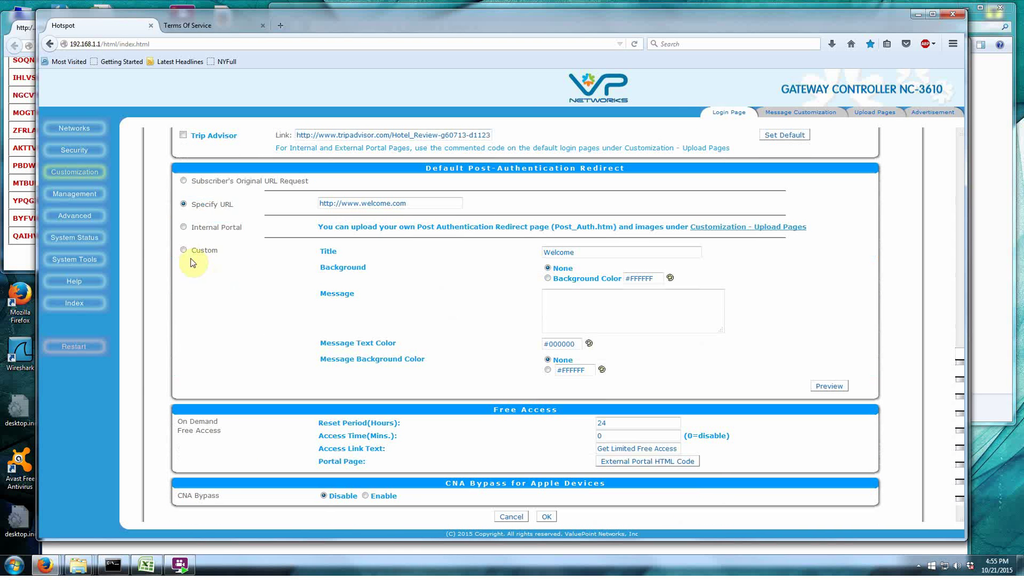
pyautogui.click(184, 250)
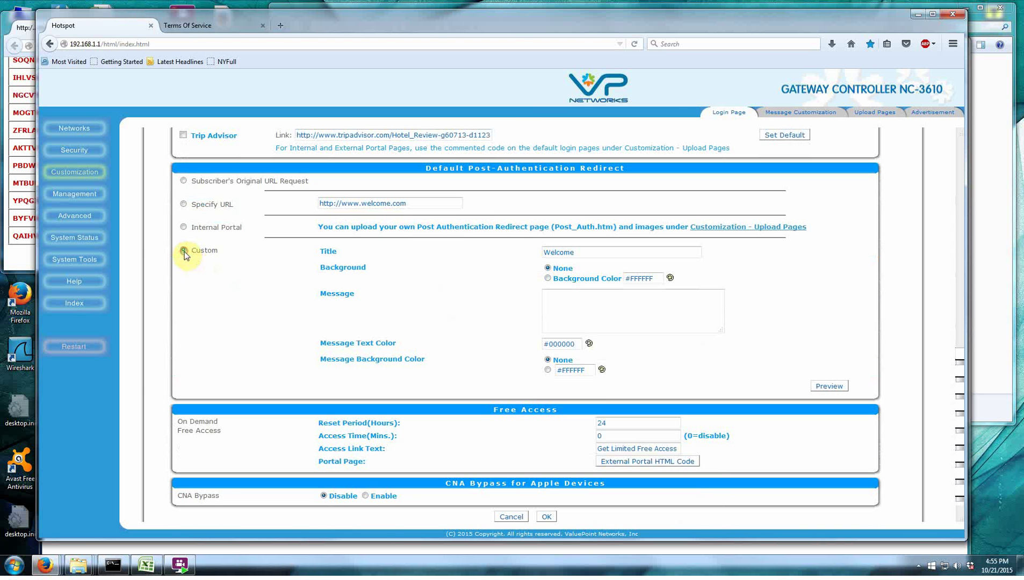
pyautogui.click(828, 387)
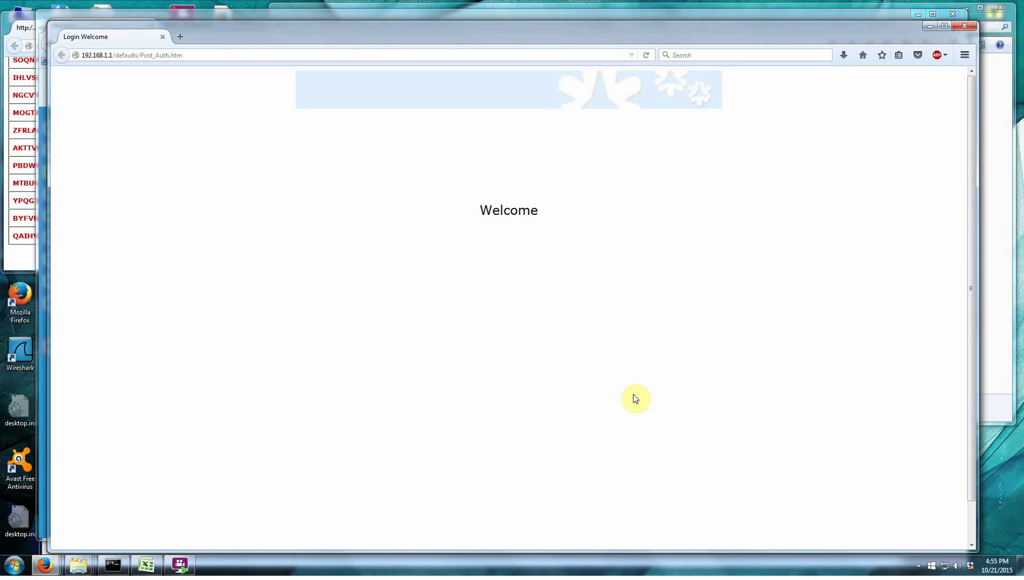
pyautogui.click(969, 34)
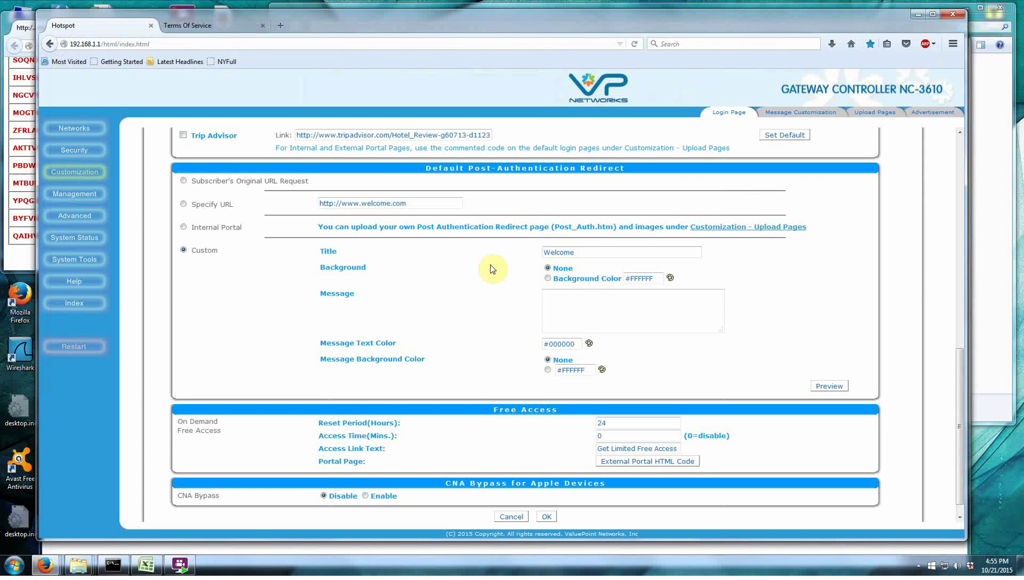
pyautogui.scroll(4, 493, 268)
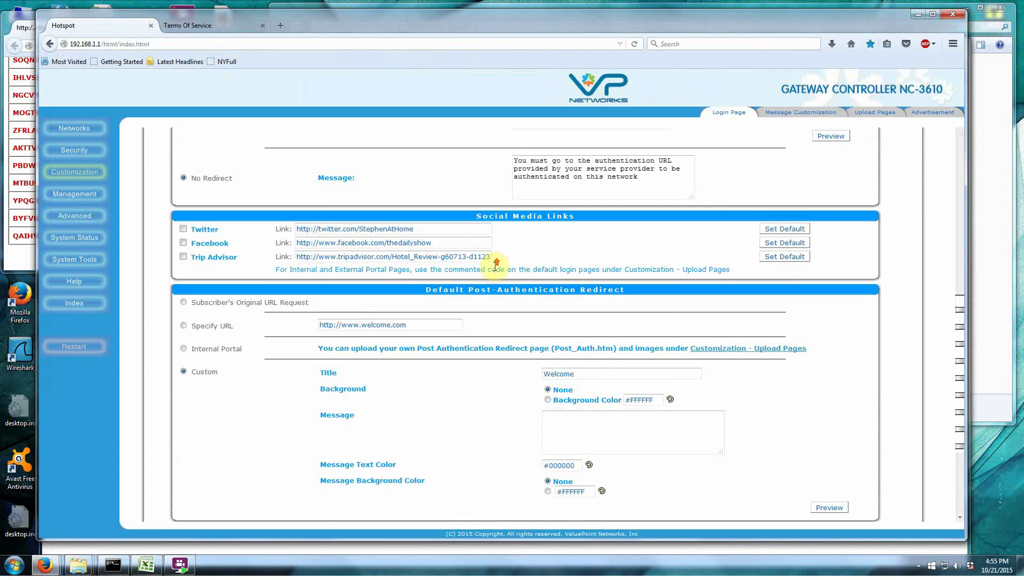
pyautogui.click(184, 326)
pyautogui.moveTo(446, 325); pyautogui.dragTo(280, 324)
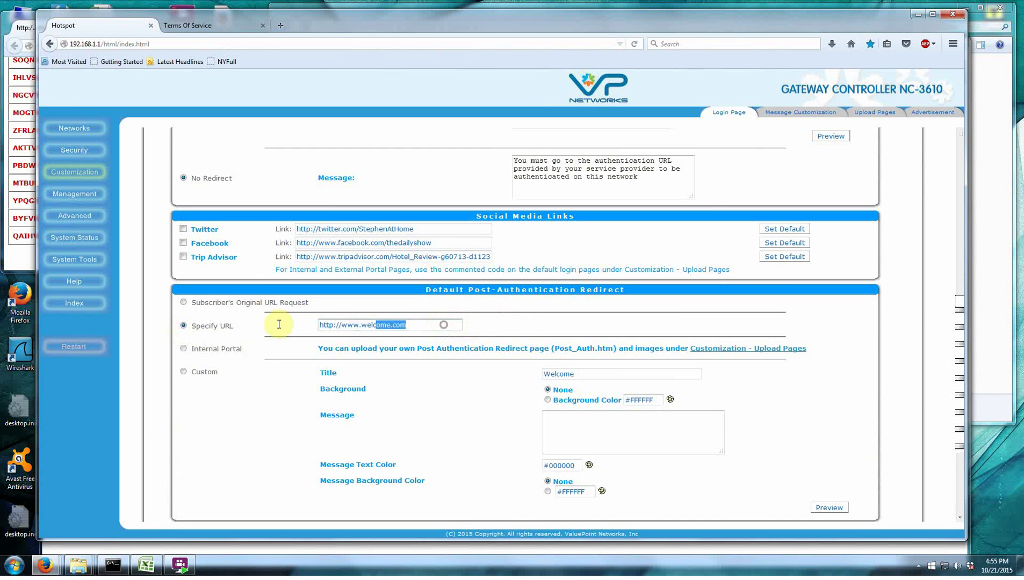
pyautogui.click(506, 326)
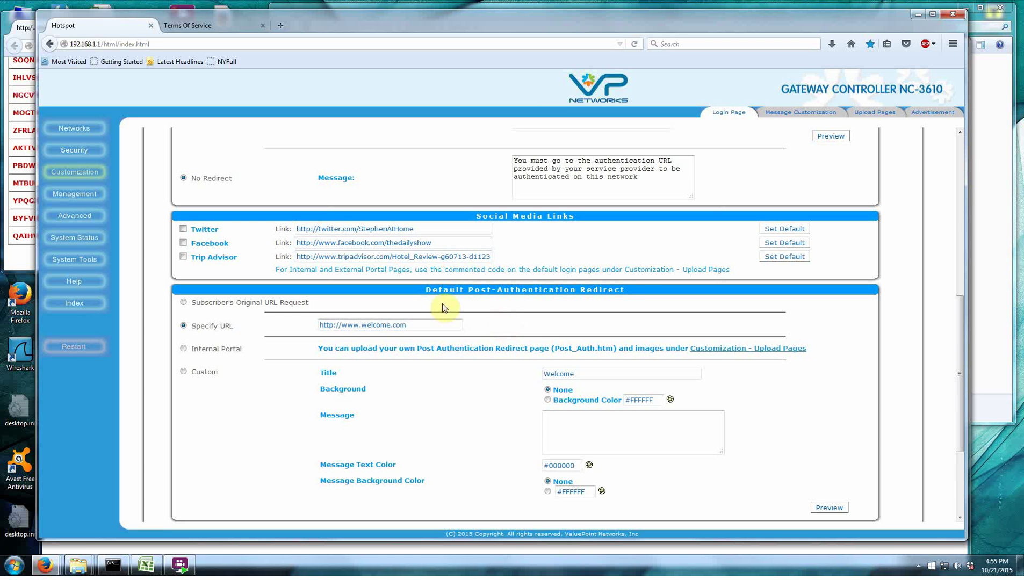
pyautogui.scroll(-4, 684, 339)
pyautogui.scroll(4, 683, 340)
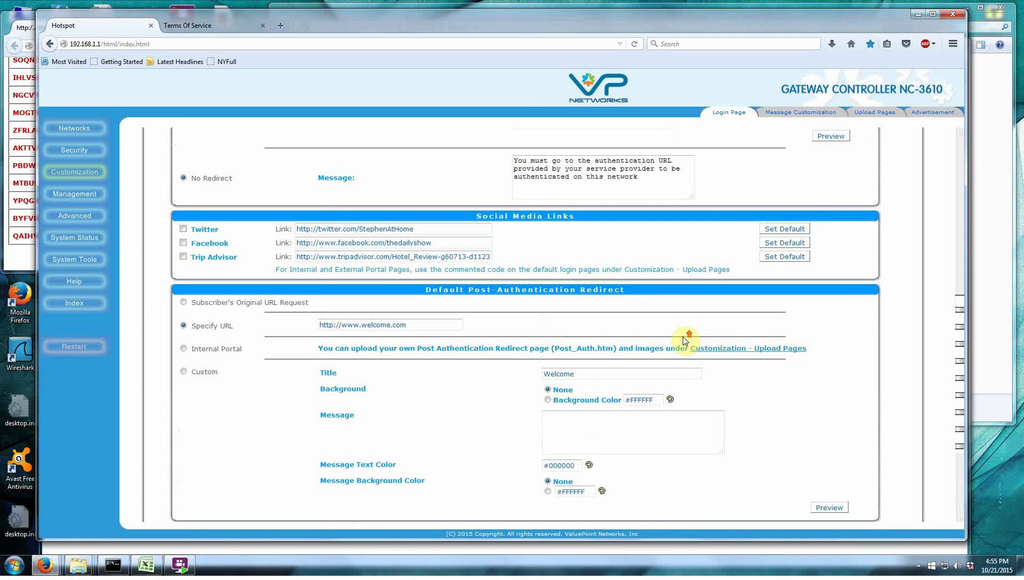
pyautogui.scroll(-4, 685, 340)
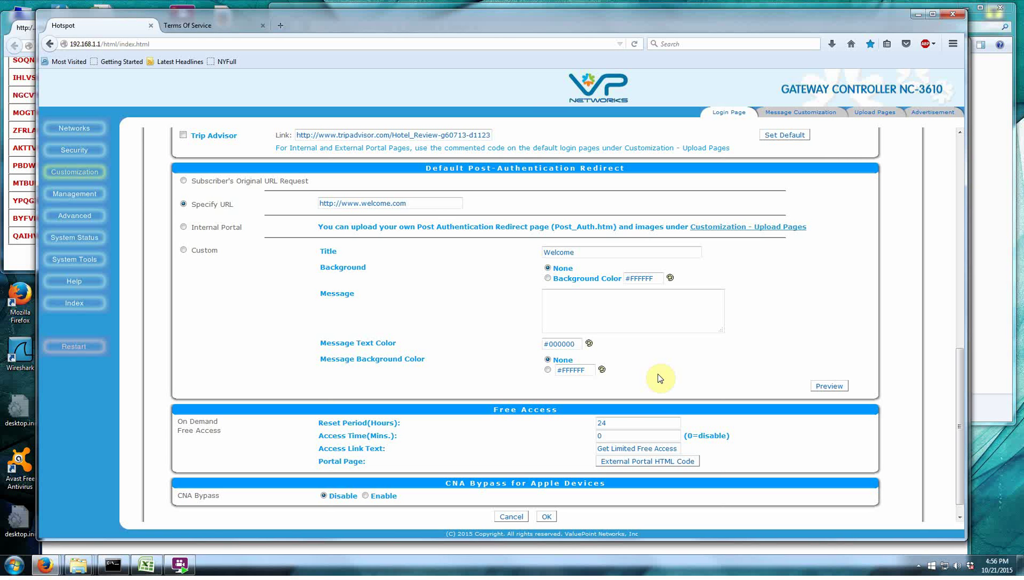
# Set Free Access Access Time to 15 minutes, keeping the 24-hour reset, and save.
pyautogui.click(648, 462)
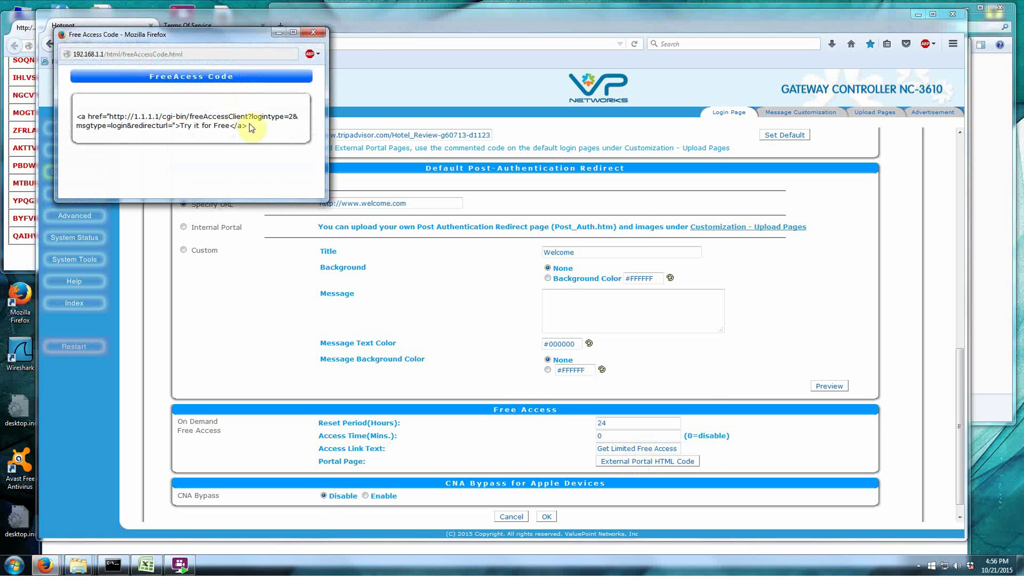
pyautogui.click(313, 33)
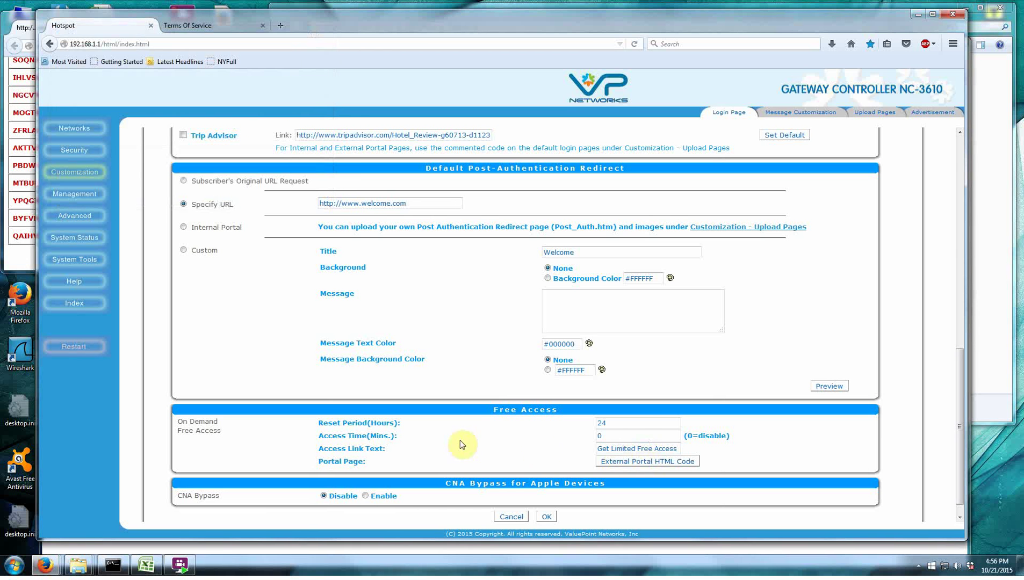
pyautogui.click(621, 425)
pyautogui.doubleClick(598, 436)
pyautogui.click(599, 436)
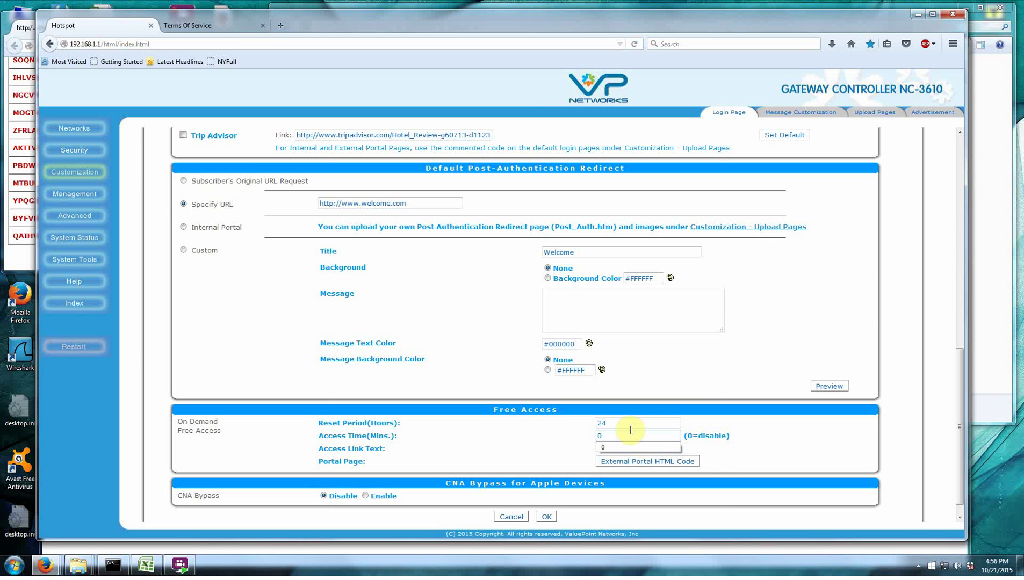
pyautogui.click(579, 443)
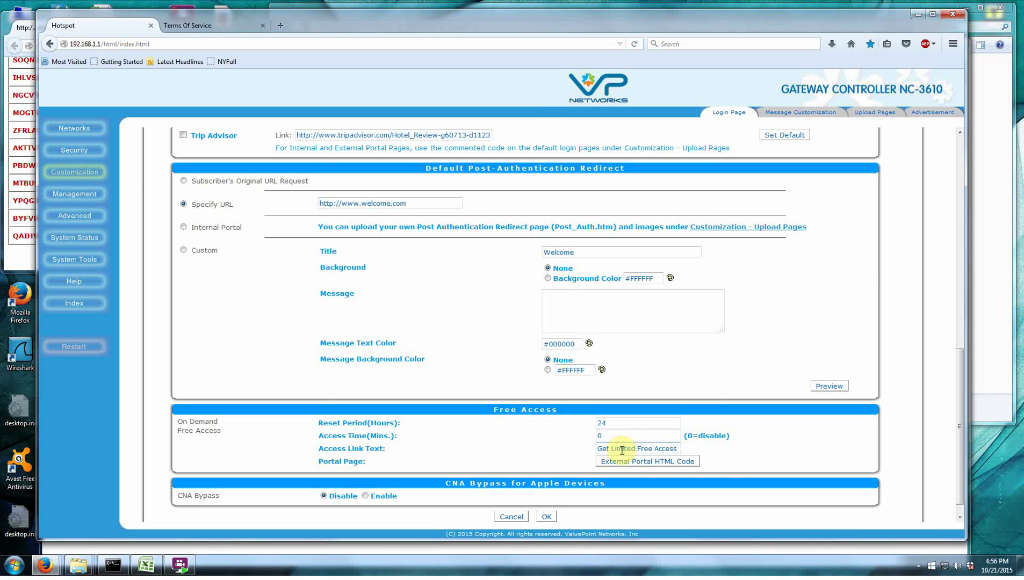
pyautogui.moveTo(630, 436); pyautogui.dragTo(528, 442)
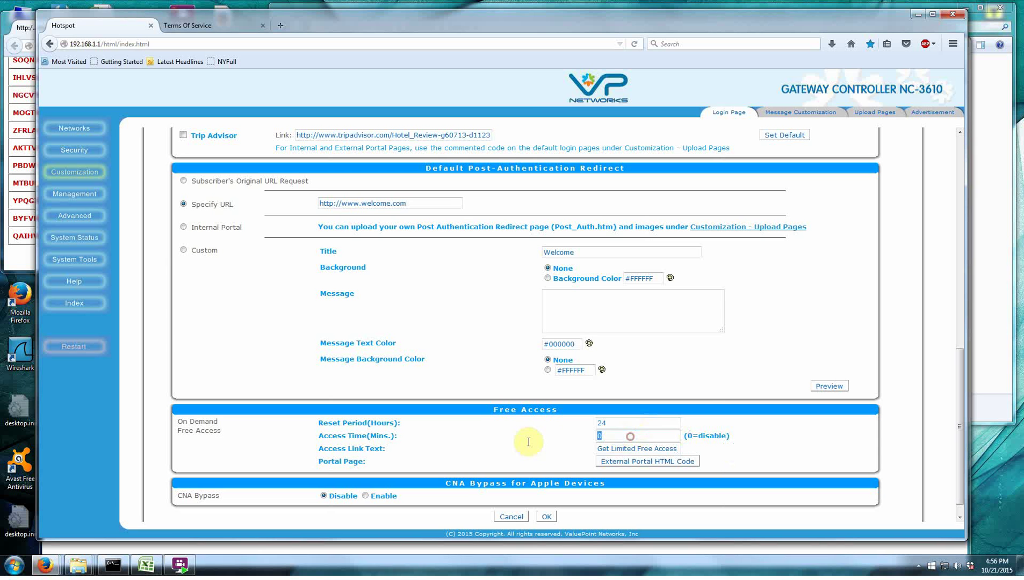
pyautogui.write('15')
pyautogui.click(548, 517)
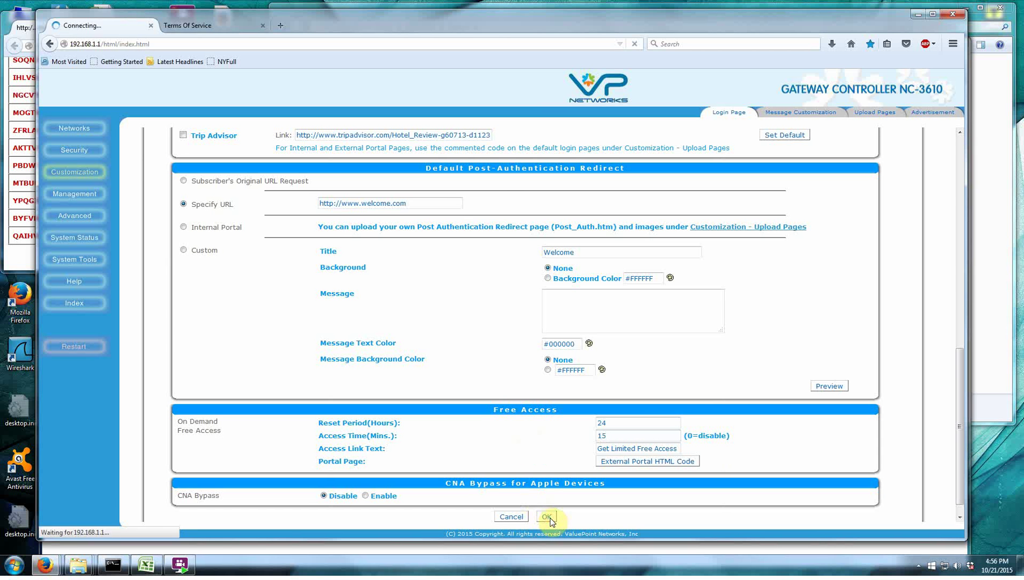
# Acknowledge Configuration Saved and select the Default login page.
pyautogui.click(539, 201)
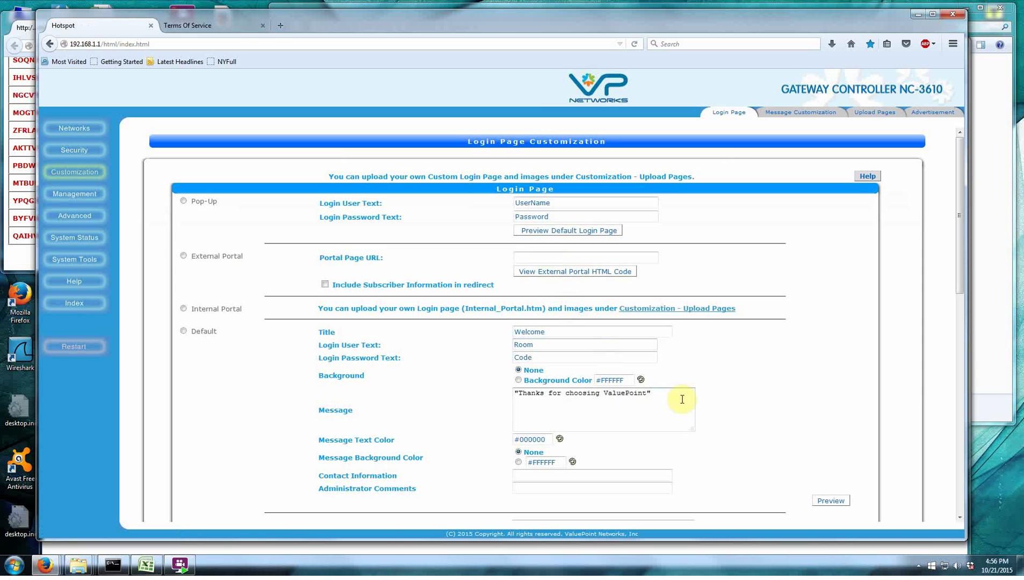
pyautogui.scroll(-1, 962, 271)
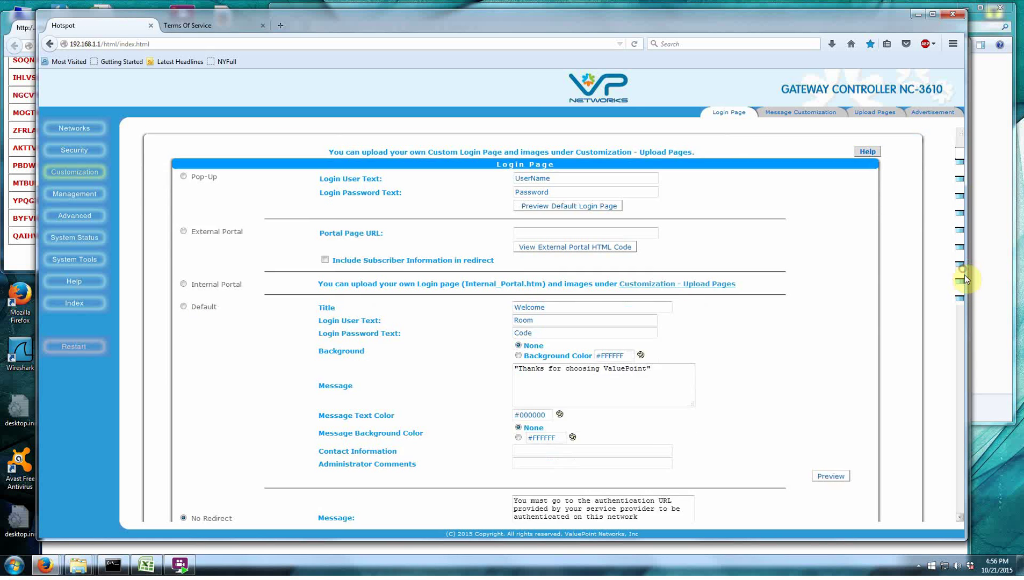
pyautogui.scroll(1, 963, 274)
pyautogui.click(182, 331)
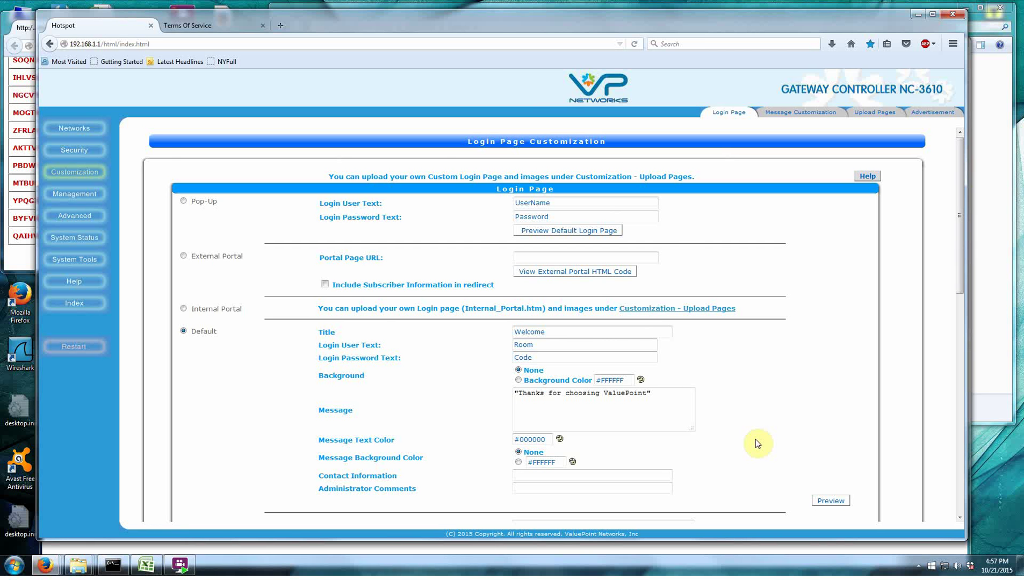
# Test Get Limited Free Access in the client login window, then close the Logout popup.
pyautogui.moveTo(964, 219); pyautogui.dragTo(962, 242)
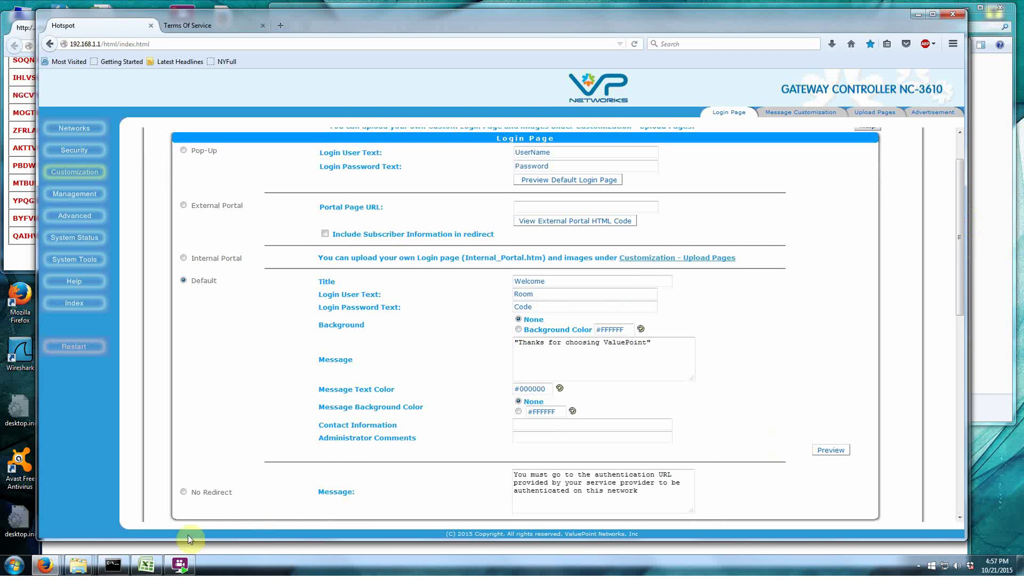
pyautogui.moveTo(48, 564)
pyautogui.click(259, 532)
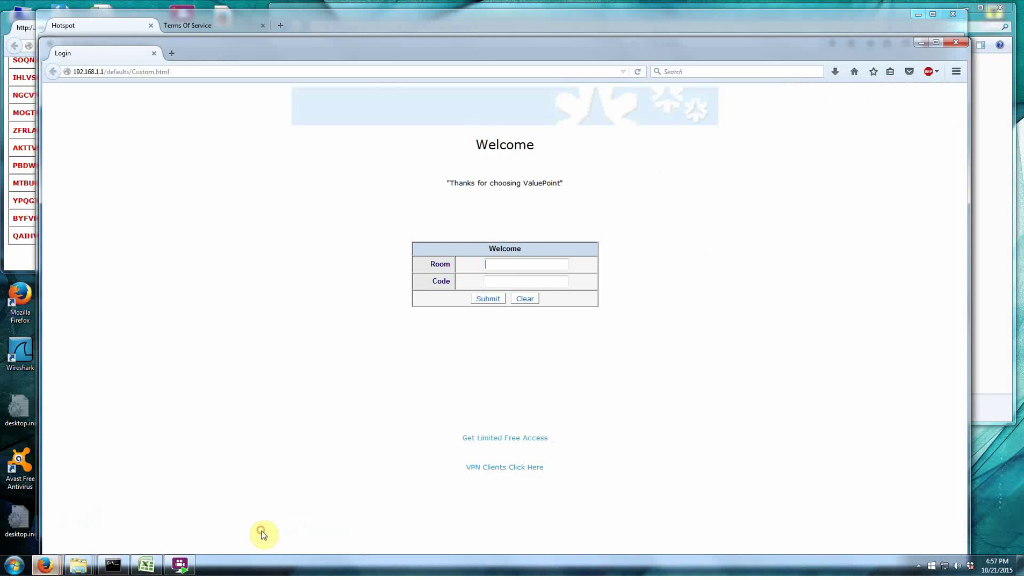
pyautogui.click(512, 441)
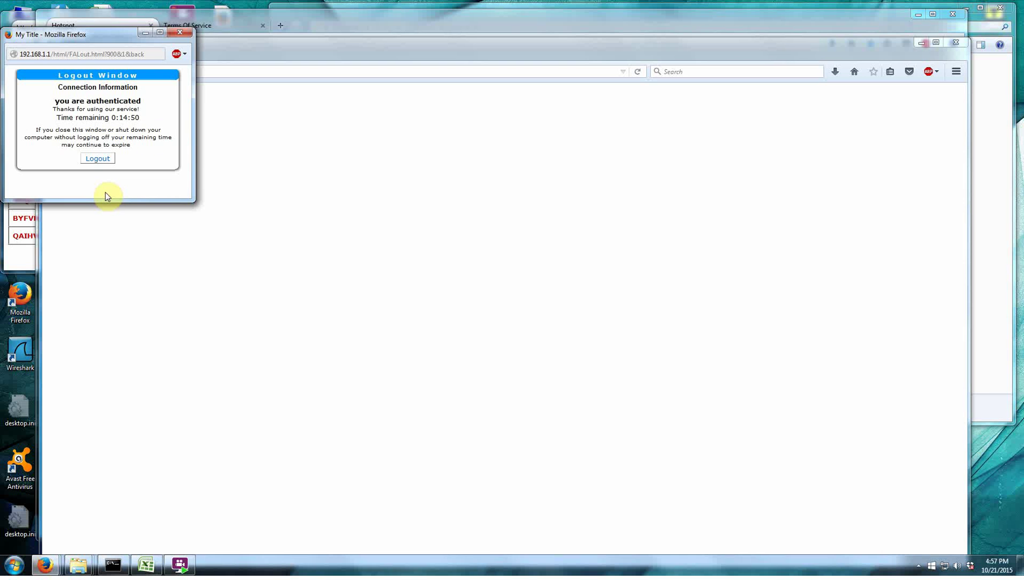
pyautogui.click(180, 31)
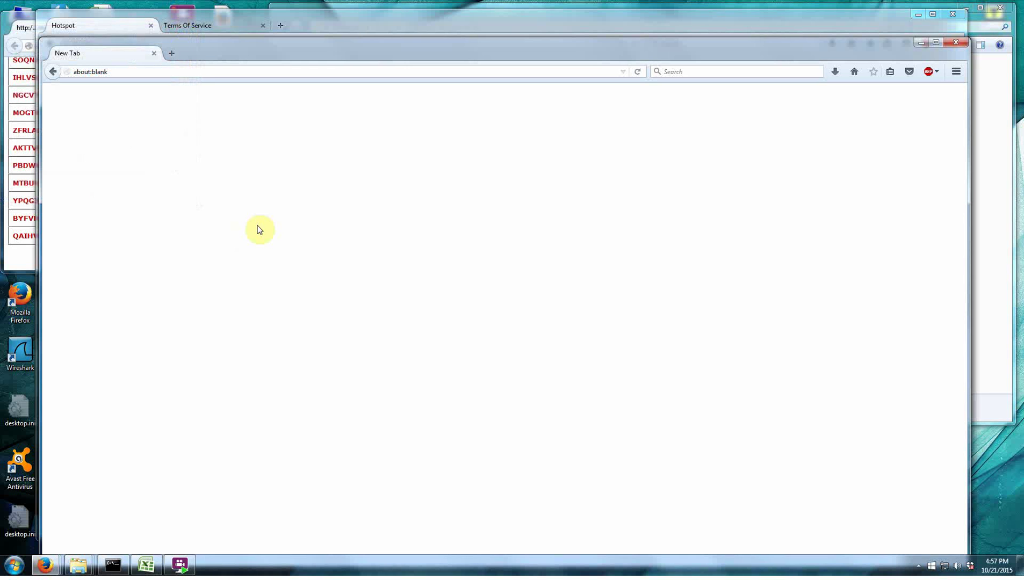
# Close the test browser window and confirm Free Access still shows 15 minutes.
pyautogui.click(133, 71)
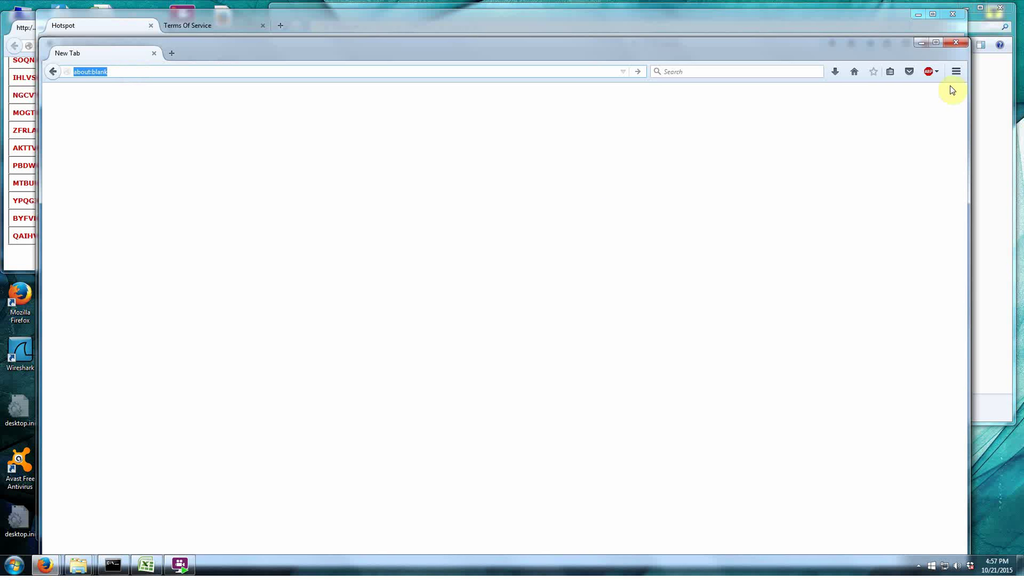
pyautogui.click(959, 42)
pyautogui.scroll(-8, 664, 380)
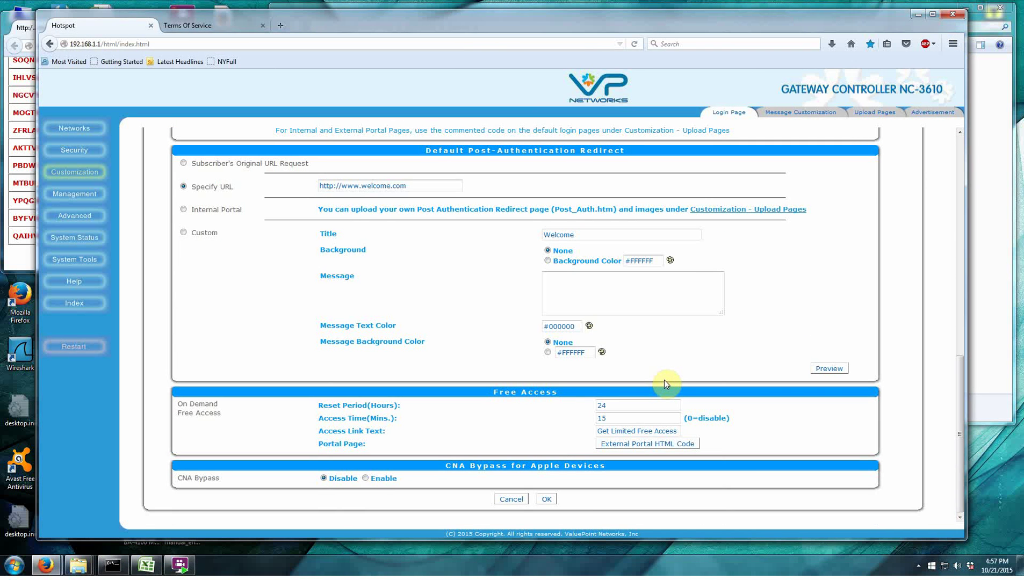
pyautogui.scroll(10, 663, 380)
pyautogui.scroll(-10, 665, 382)
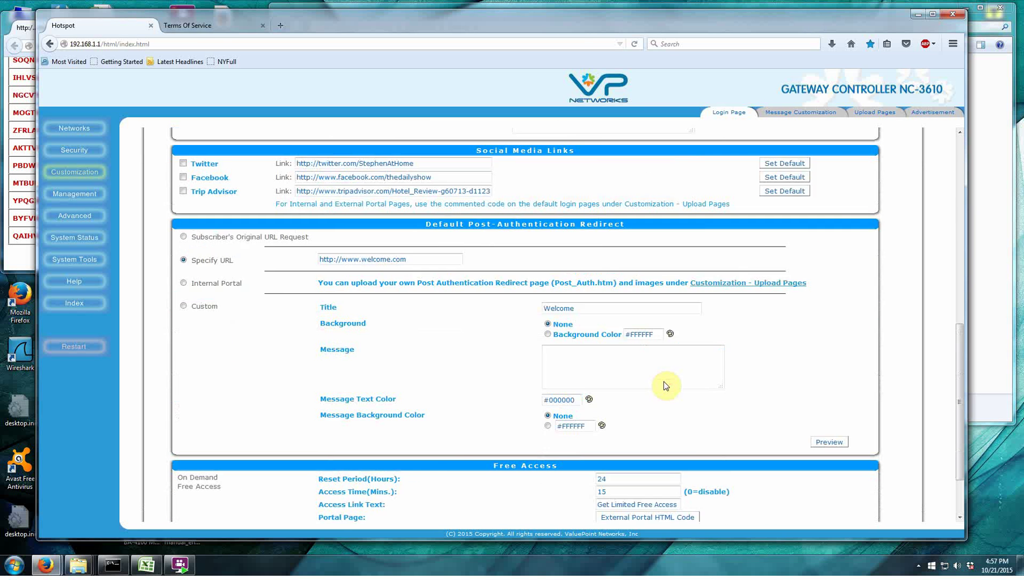
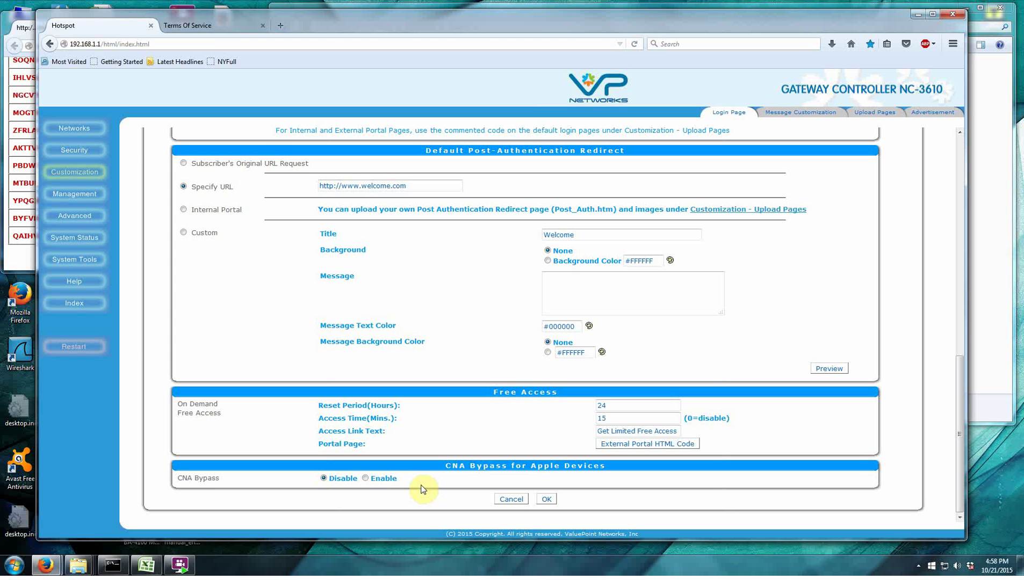
# Toggle CNA Bypass on and back to Disable, then go to Message Customization.
pyautogui.click(366, 480)
pyautogui.click(324, 478)
pyautogui.scroll(5, 516, 424)
pyautogui.scroll(5, 534, 398)
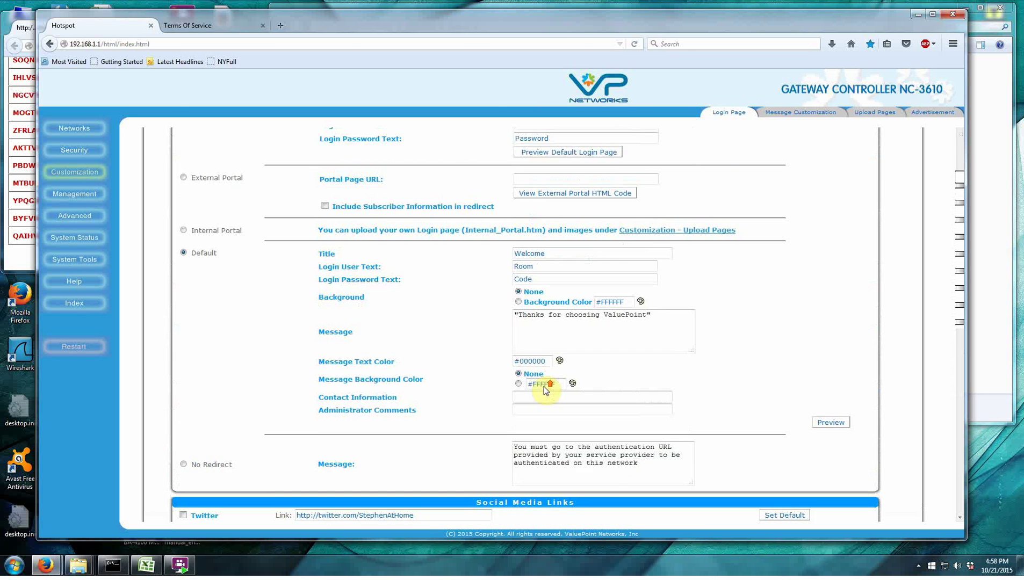
pyautogui.click(783, 114)
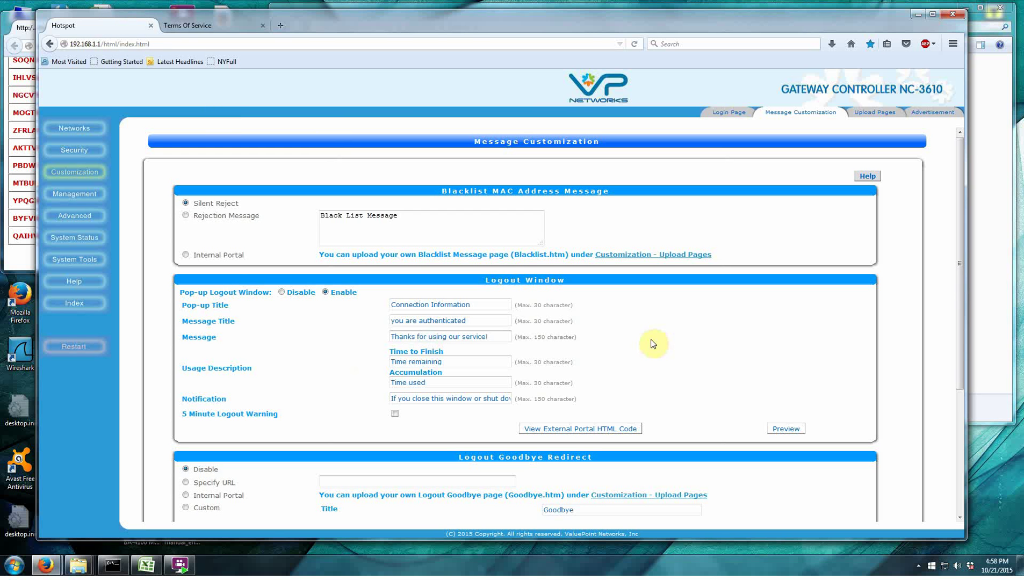
# Look over the Message Customization settings, then go to the Upload Pages list.
pyautogui.scroll(-6, 653, 344)
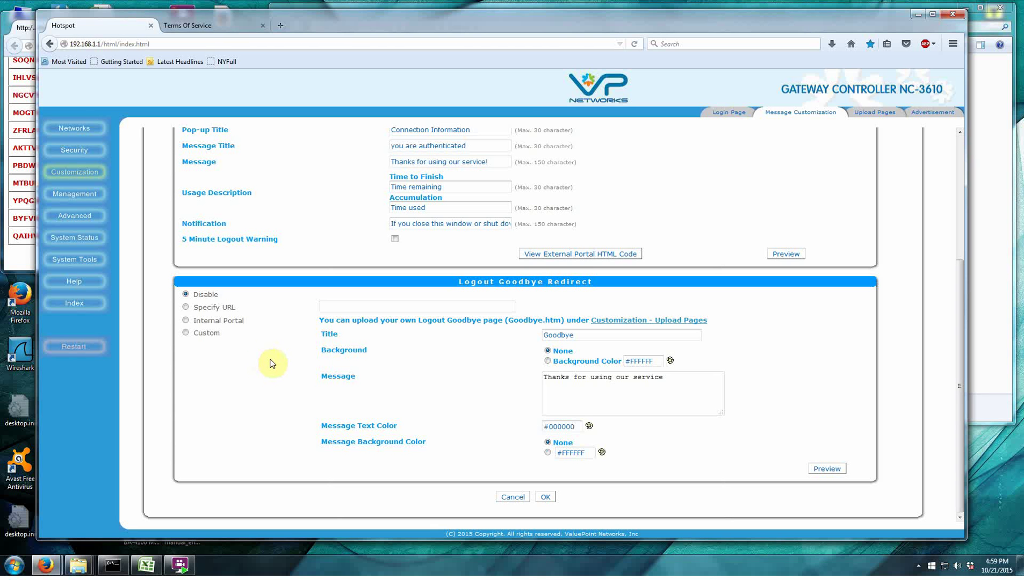
pyautogui.click(871, 114)
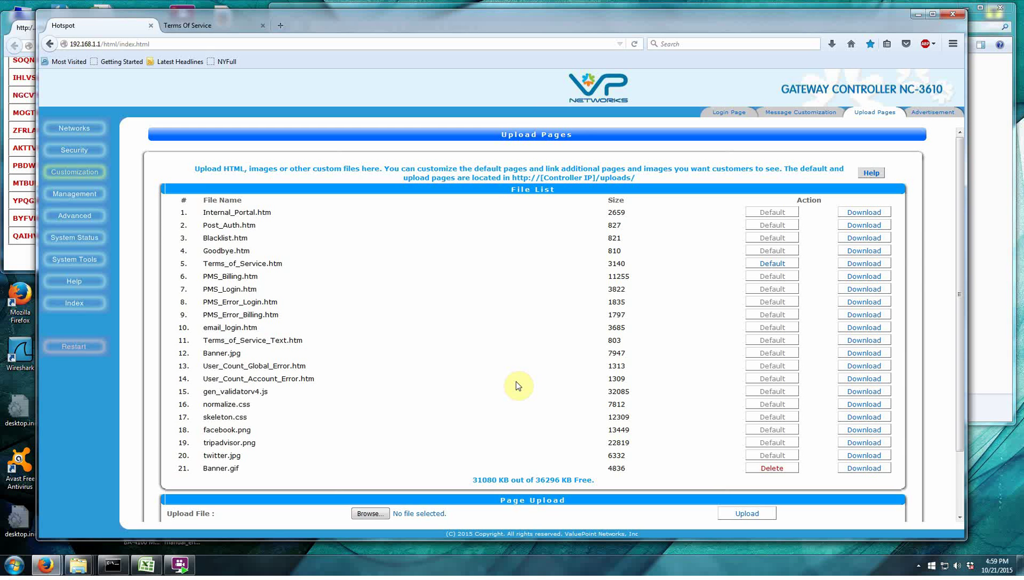
# Check the uploaded files and free space, then bring up the local Tutorial folder window.
pyautogui.scroll(-2, 515, 382)
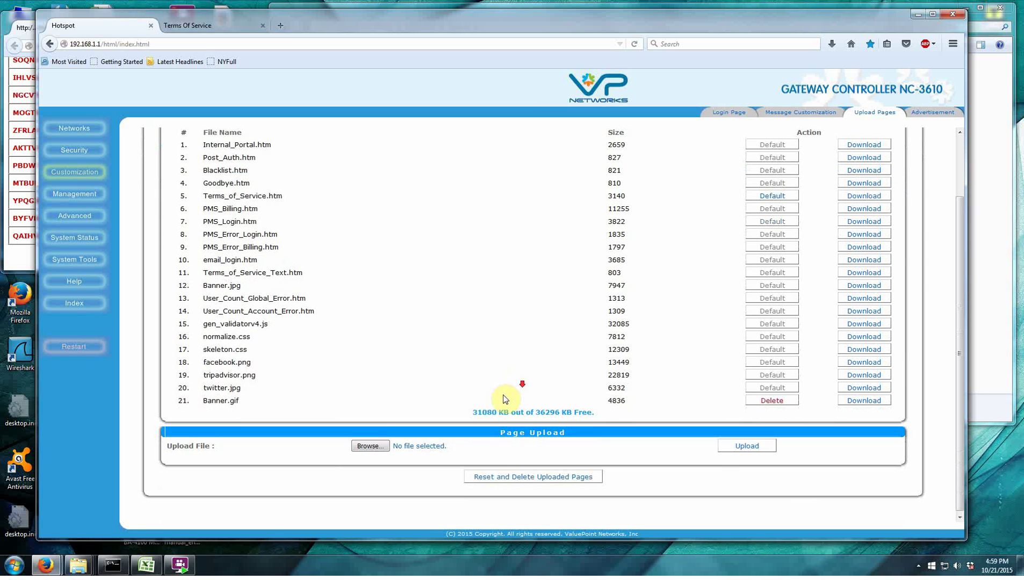
pyautogui.moveTo(498, 410); pyautogui.dragTo(471, 410)
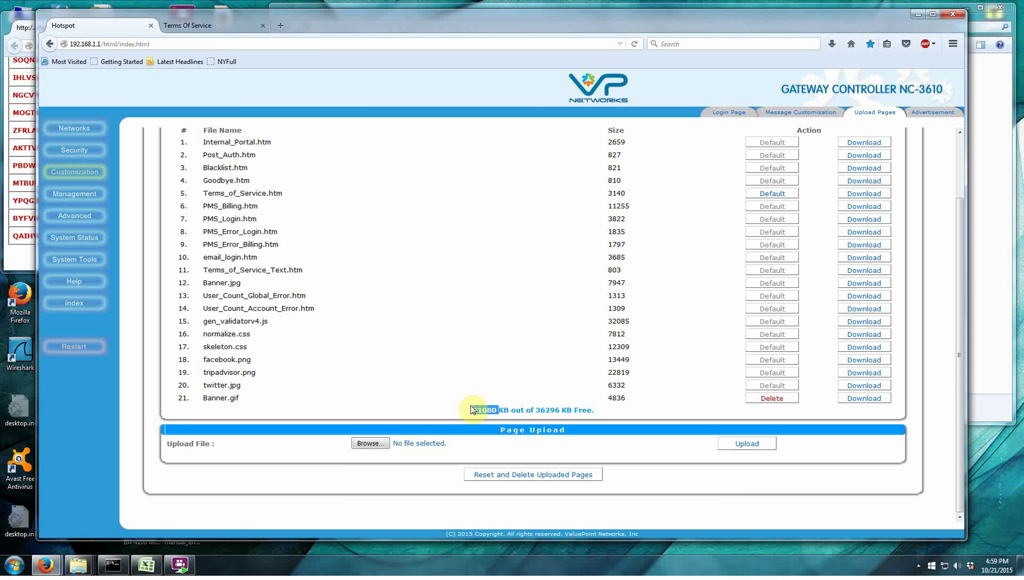
pyautogui.scroll(2, 471, 410)
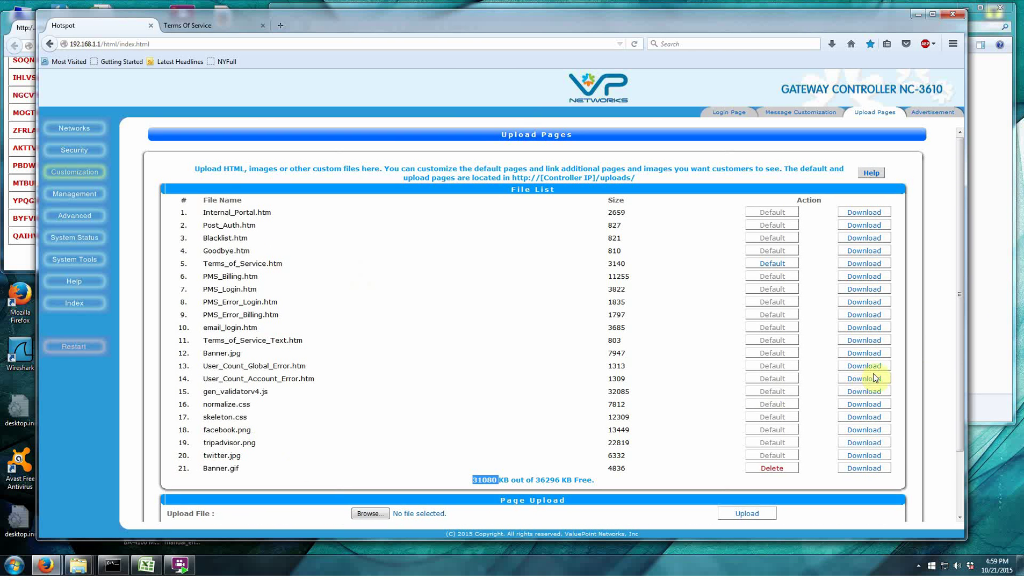
pyautogui.click(987, 321)
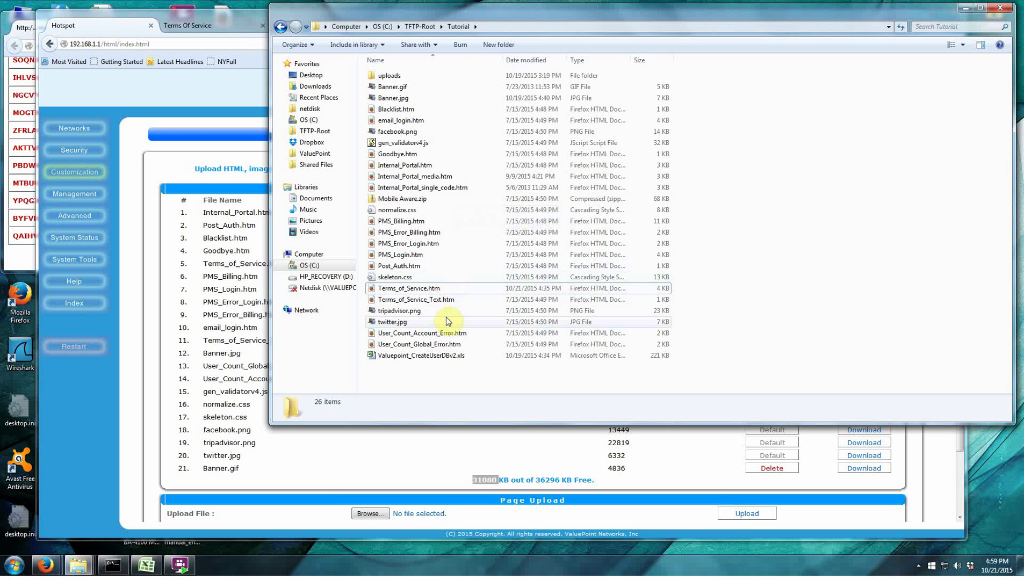
# Open Internal_Portal.htm in WordPad from the Tutorial folder.
pyautogui.click(413, 168)
pyautogui.rightClick(414, 168)
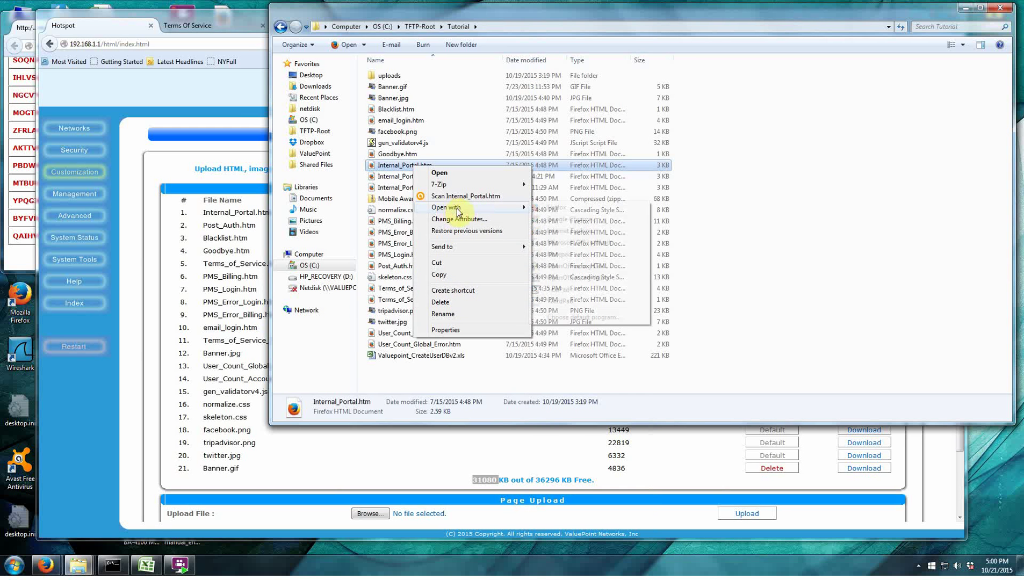
pyautogui.moveTo(457, 207)
pyautogui.click(559, 301)
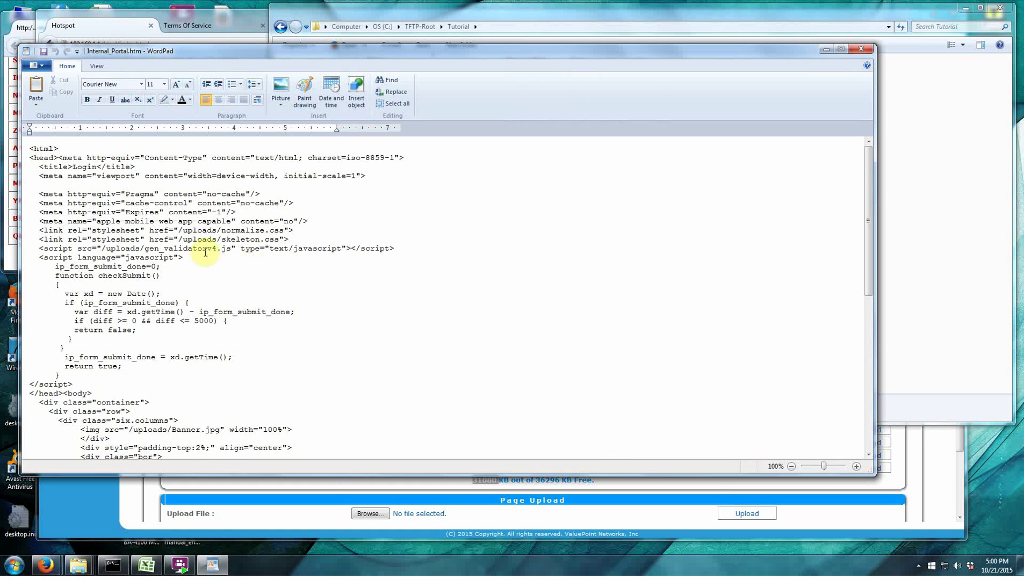
# Read through the Internal_Portal.htm HTML source and its username and password form.
pyautogui.click(136, 167)
pyautogui.scroll(-1, 182, 229)
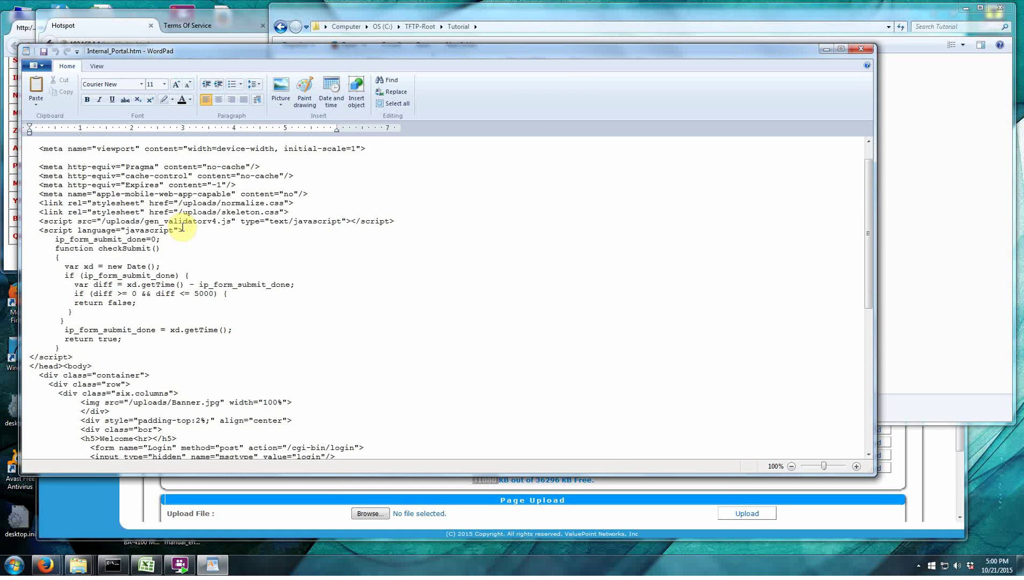
pyautogui.scroll(1, 183, 228)
pyautogui.scroll(-3, 182, 227)
pyautogui.scroll(-9, 182, 228)
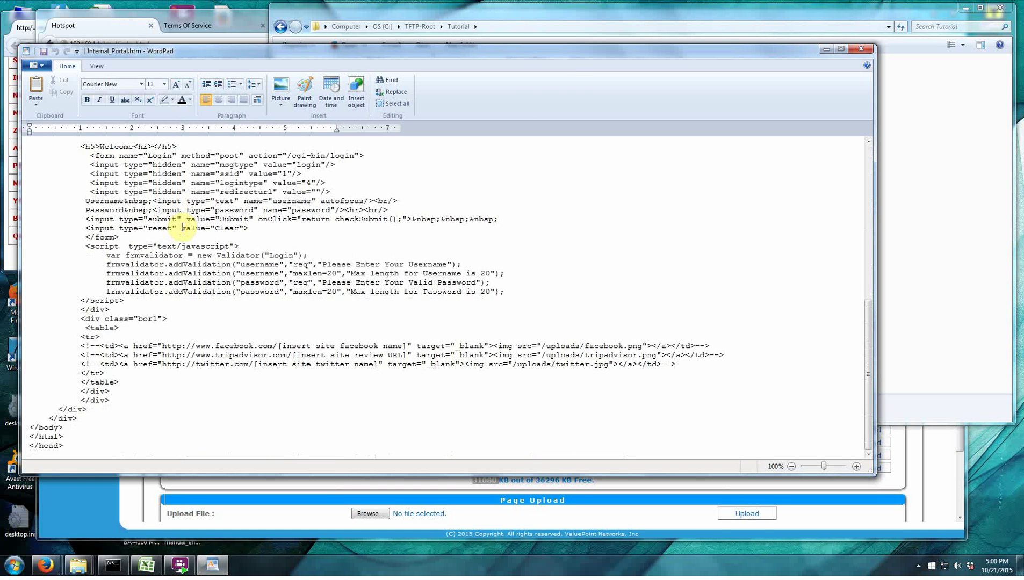
pyautogui.scroll(12, 184, 227)
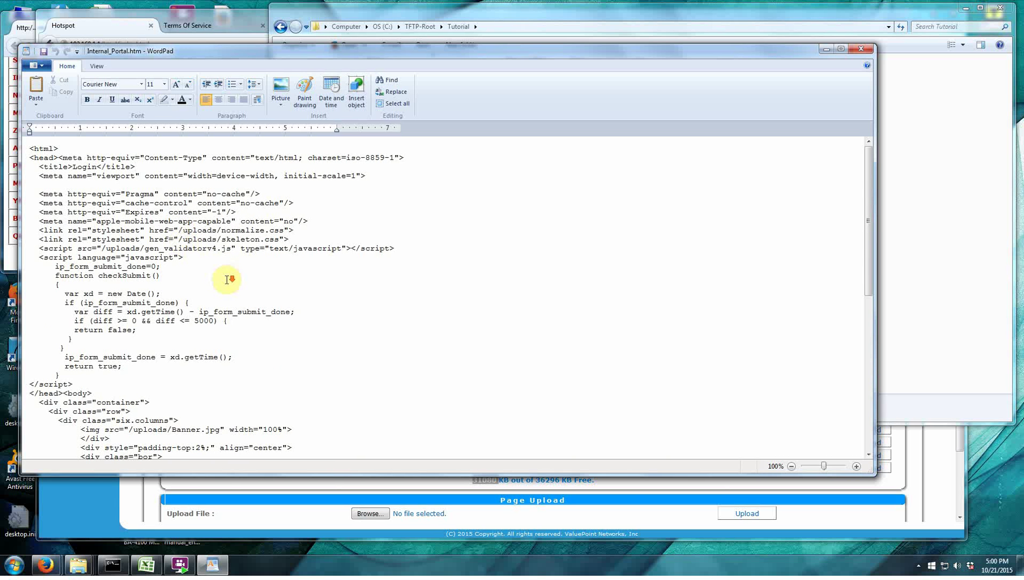
pyautogui.scroll(-6, 231, 280)
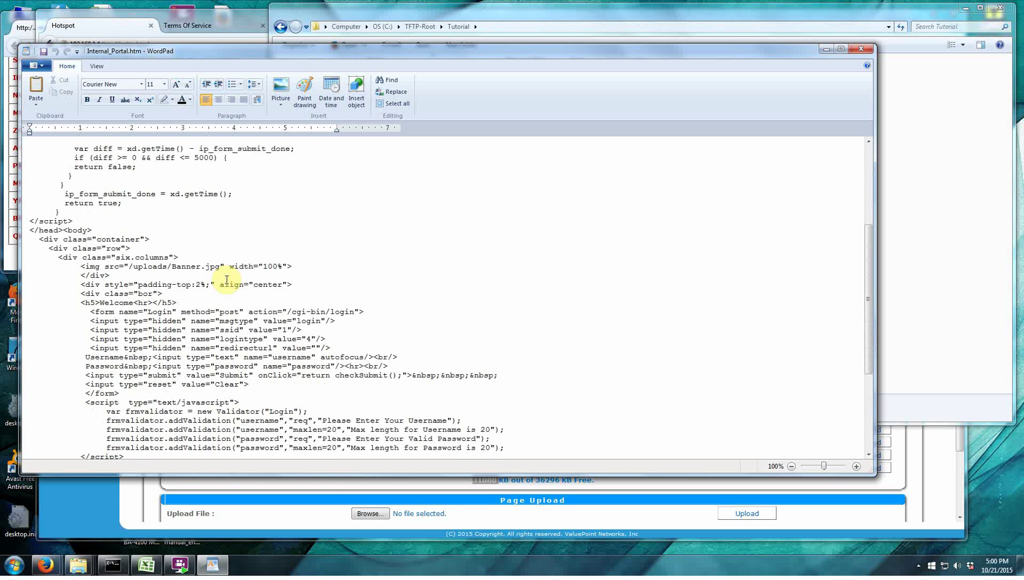
pyautogui.scroll(6, 228, 280)
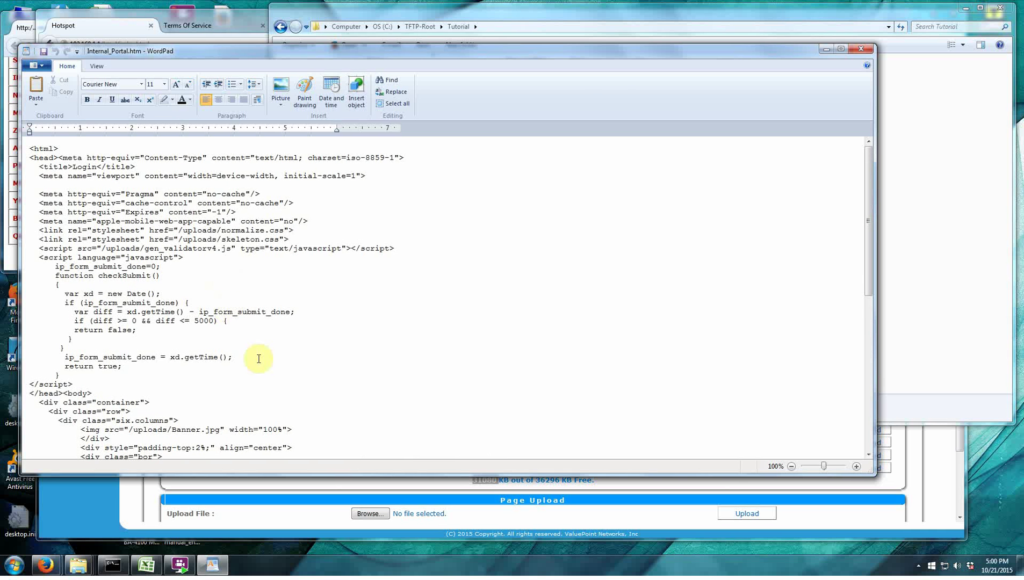
# In Firefox, switch to the Terms Of Service tab and load the Google home page.
pyautogui.click(804, 505)
pyautogui.click(194, 26)
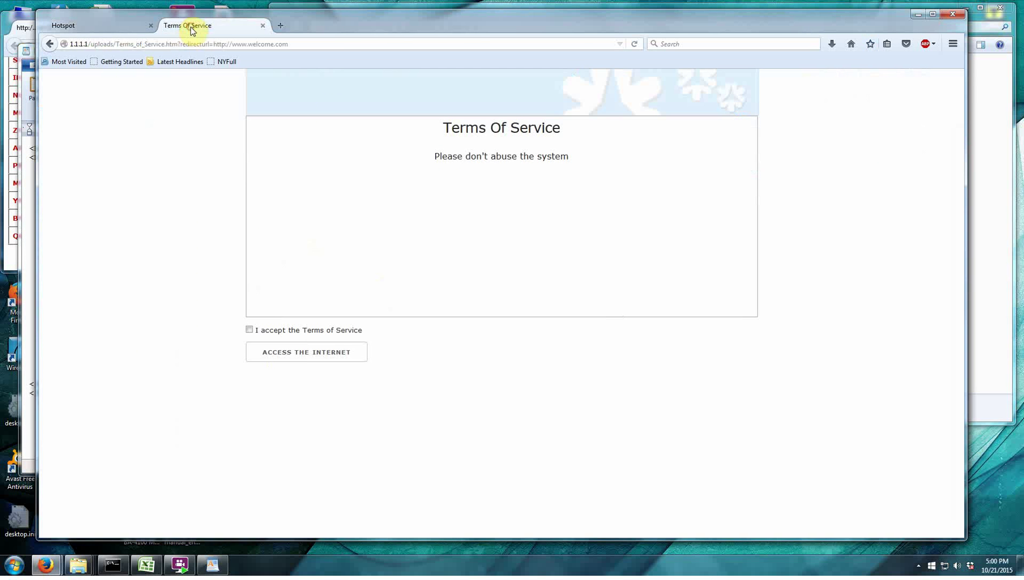
pyautogui.click(851, 44)
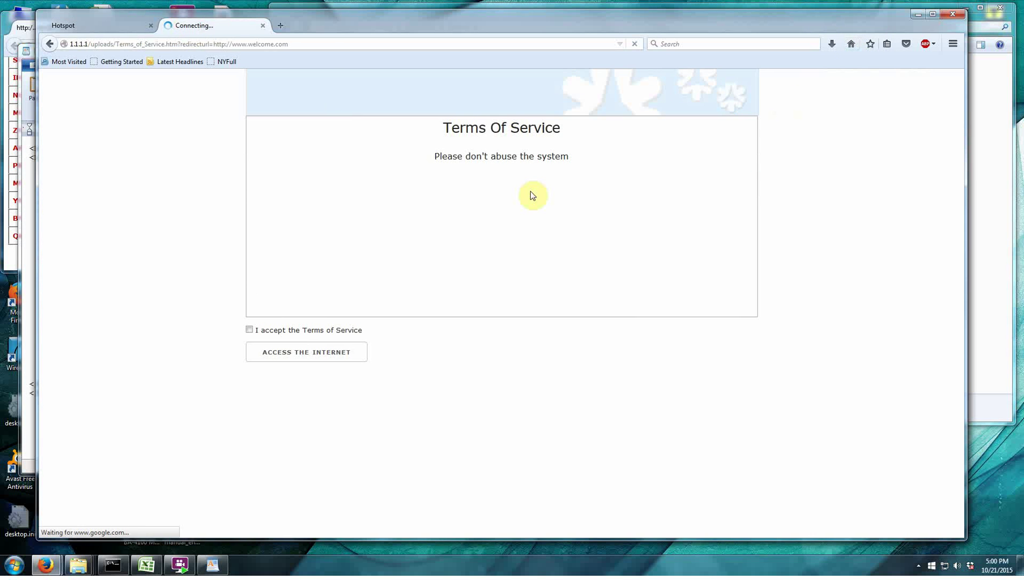
# Log out of the hotspot via 1.1.1.1, confirm Google shows the 401 page, then return to admin.
pyautogui.click(209, 43)
pyautogui.write('1.1.1.1')
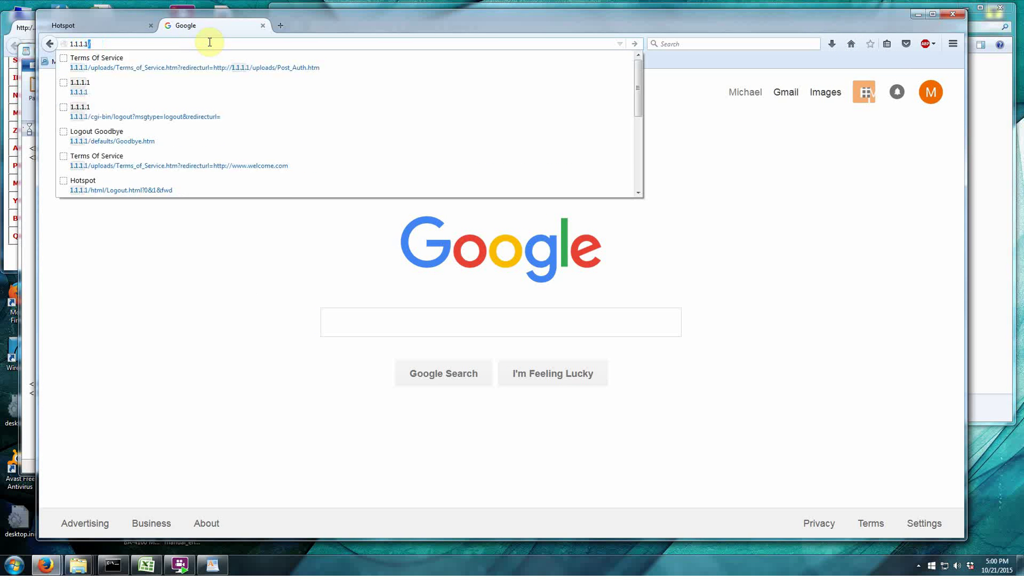
pyautogui.press('Return')
pyautogui.click(537, 259)
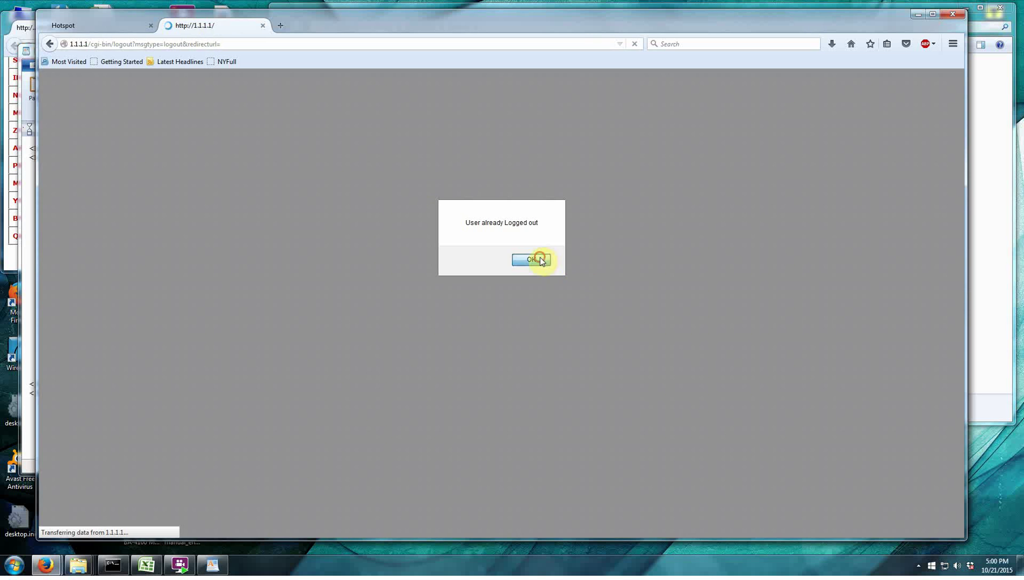
pyautogui.click(854, 43)
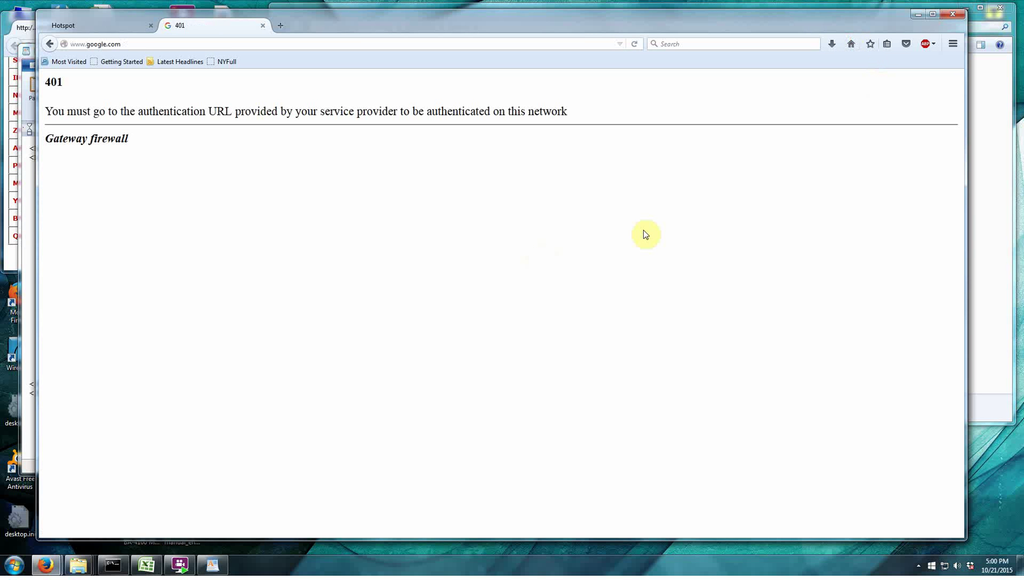
pyautogui.click(83, 27)
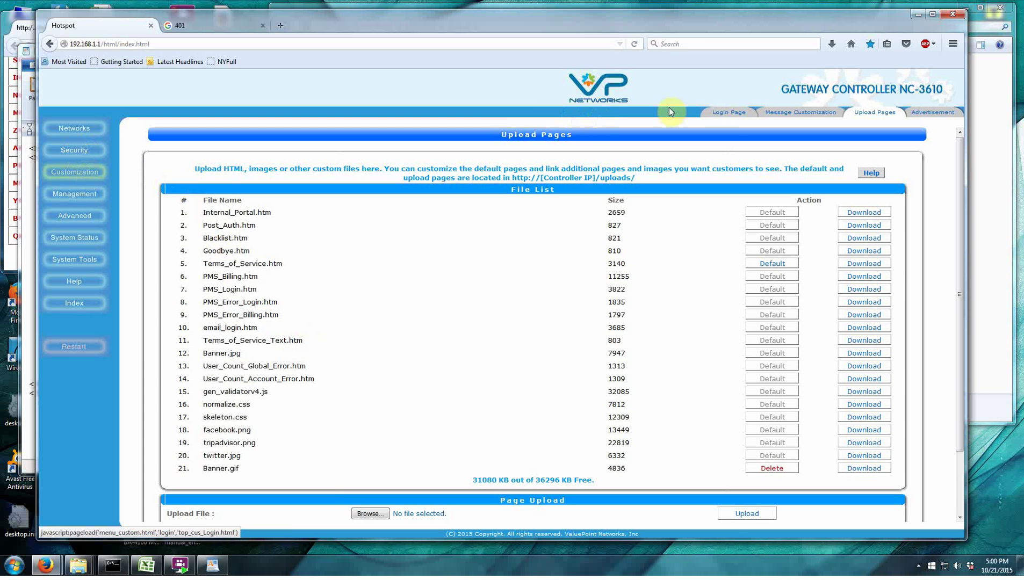
# Set the login page to Internal Portal, save and acknowledge, then switch to the 401 tab.
pyautogui.click(729, 113)
pyautogui.scroll(-6, 430, 396)
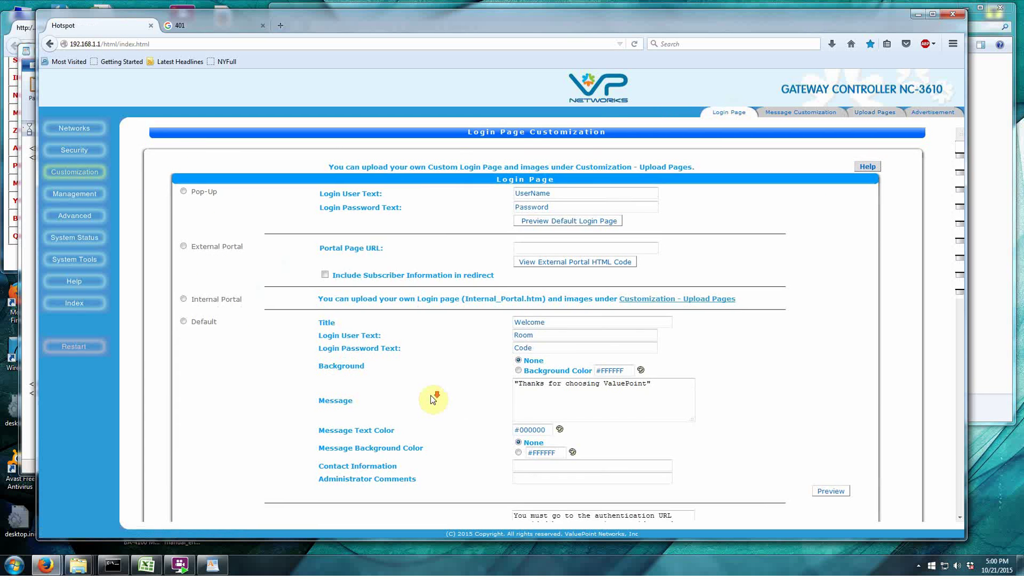
pyautogui.scroll(4, 224, 387)
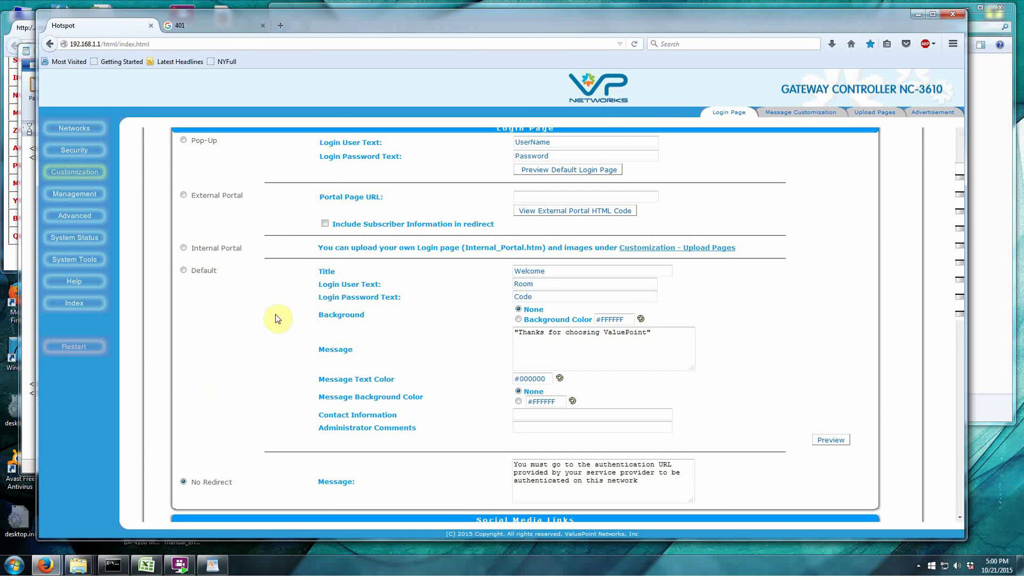
pyautogui.click(183, 248)
pyautogui.scroll(-8, 430, 386)
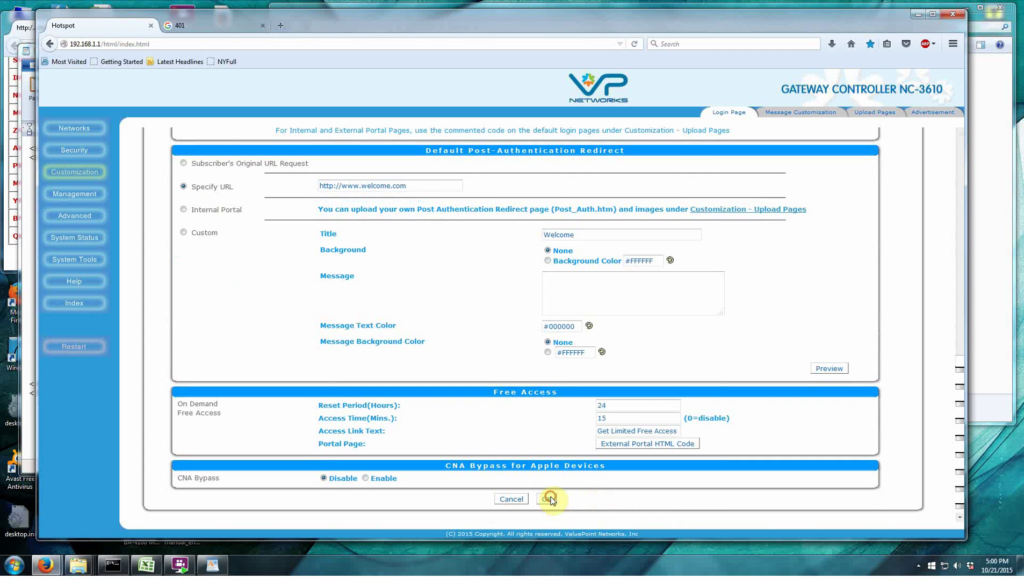
pyautogui.click(548, 499)
pyautogui.click(539, 200)
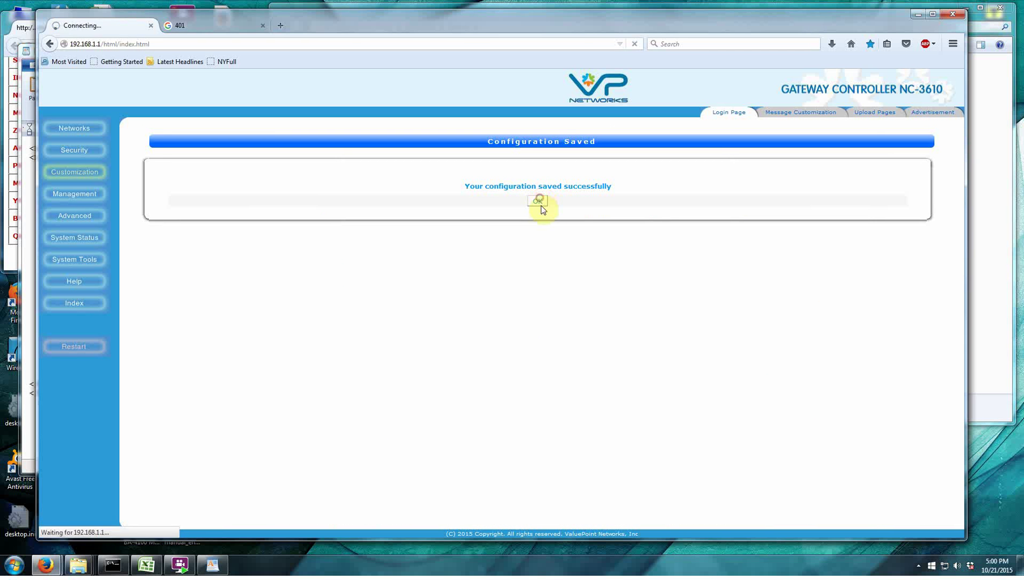
pyautogui.click(186, 24)
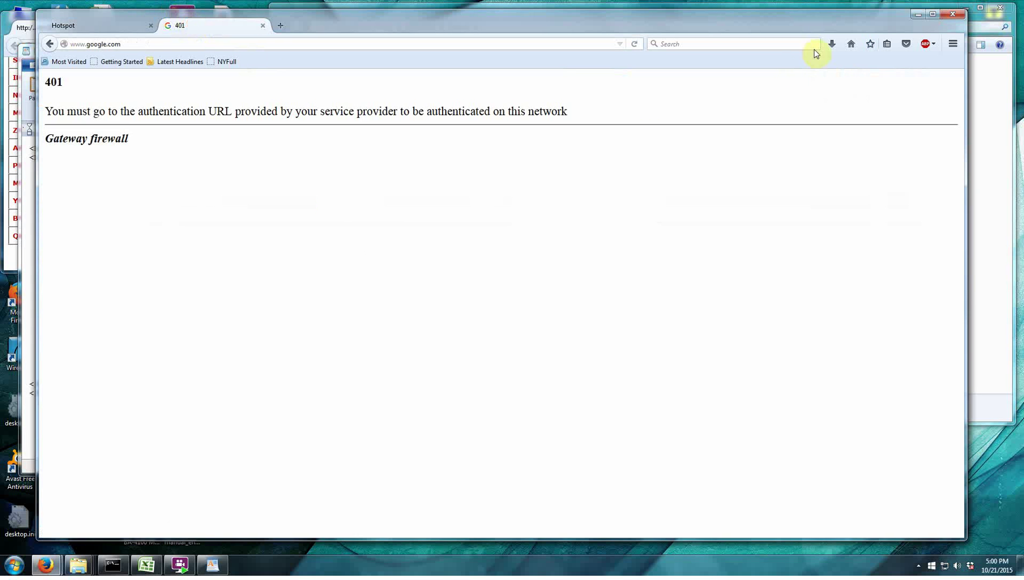
# Reload Google to reach the new Welcome login page and check its prefilled Username field.
pyautogui.click(851, 45)
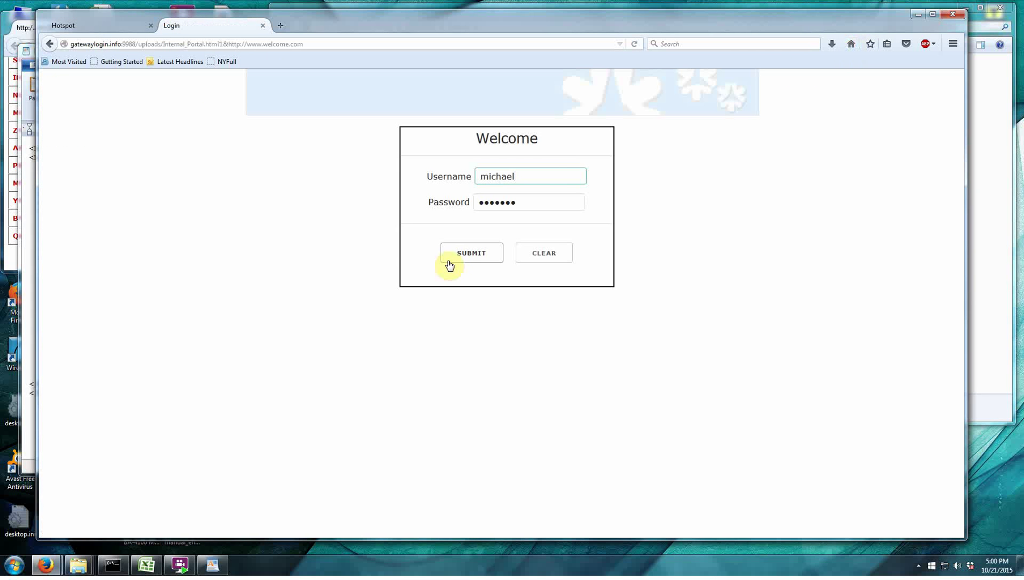
pyautogui.click(539, 176)
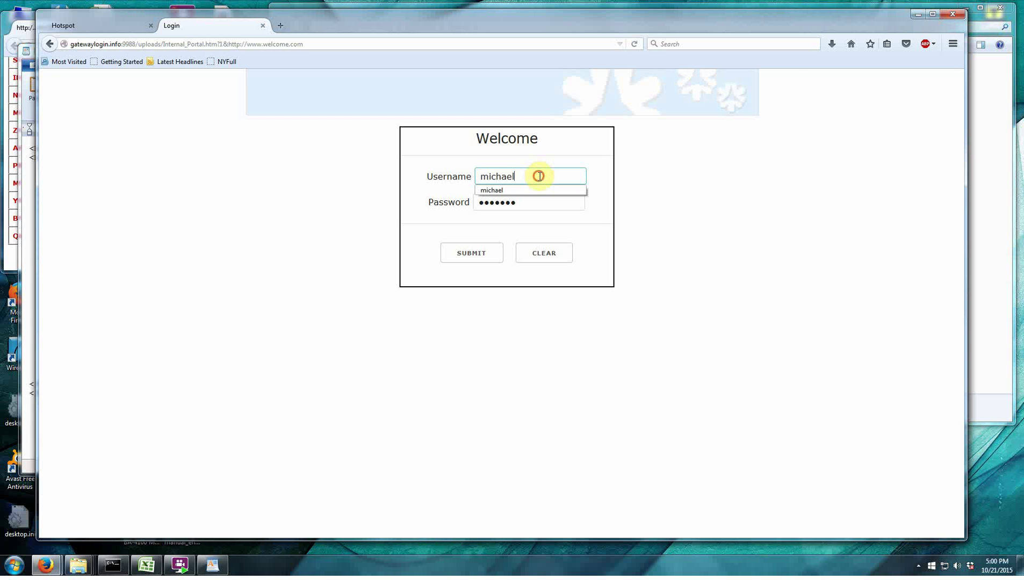
pyautogui.moveTo(539, 176); pyautogui.dragTo(353, 177)
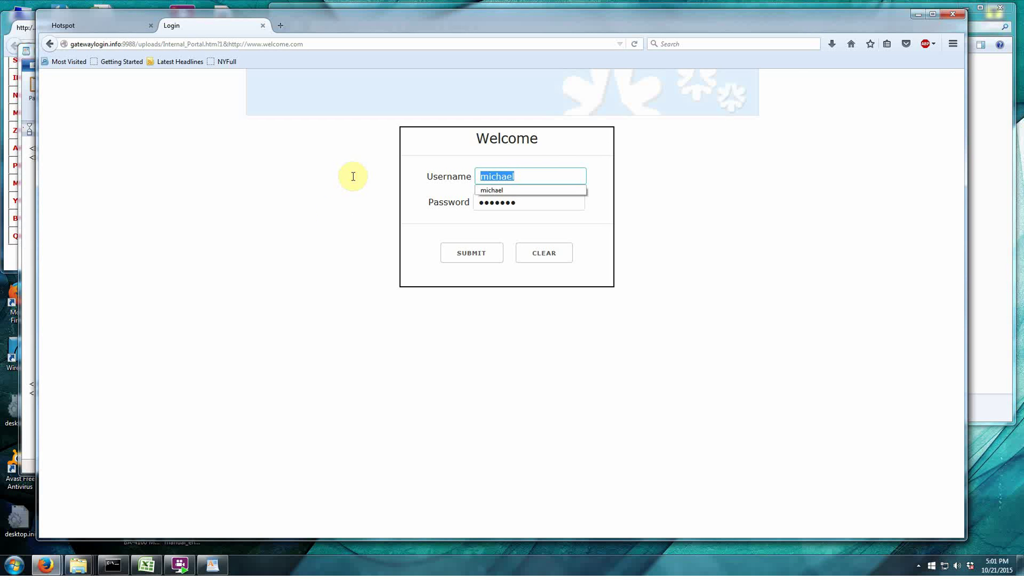
pyautogui.click(314, 216)
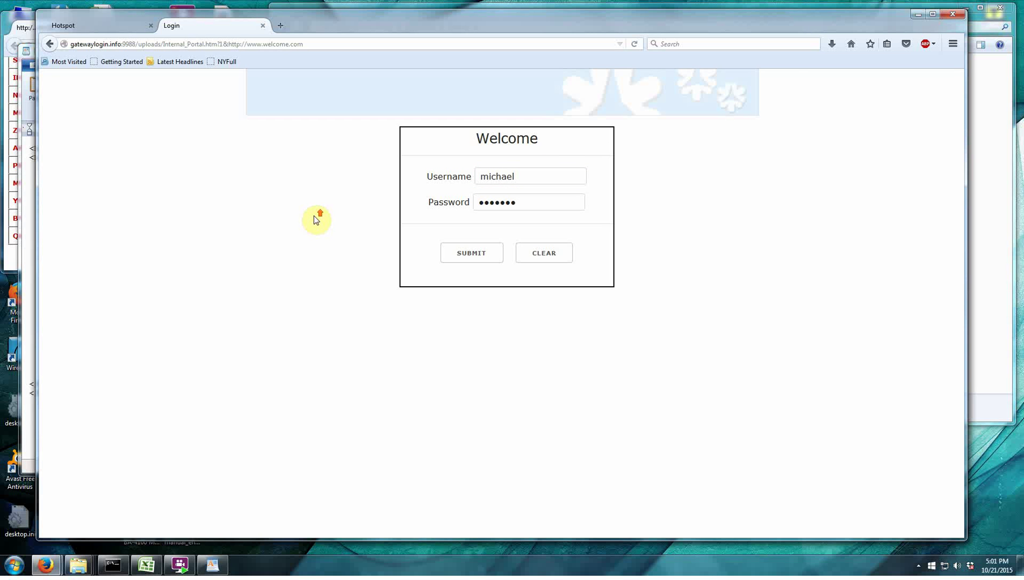
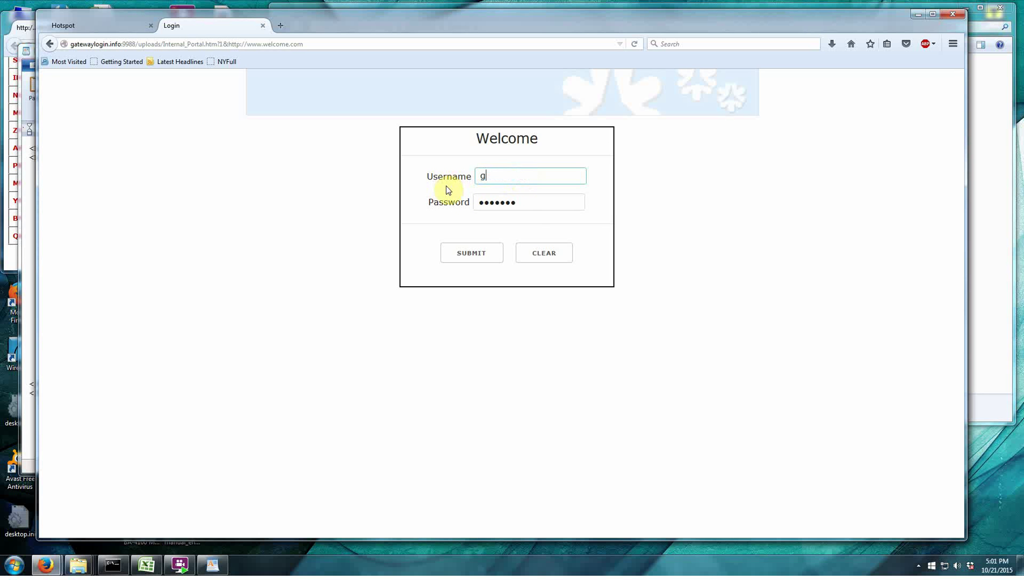
# Select the existing masked text in the Welcome login's Password field so the guest password can replace it.
pyautogui.click(518, 203)
pyautogui.moveTo(518, 206); pyautogui.dragTo(424, 213)
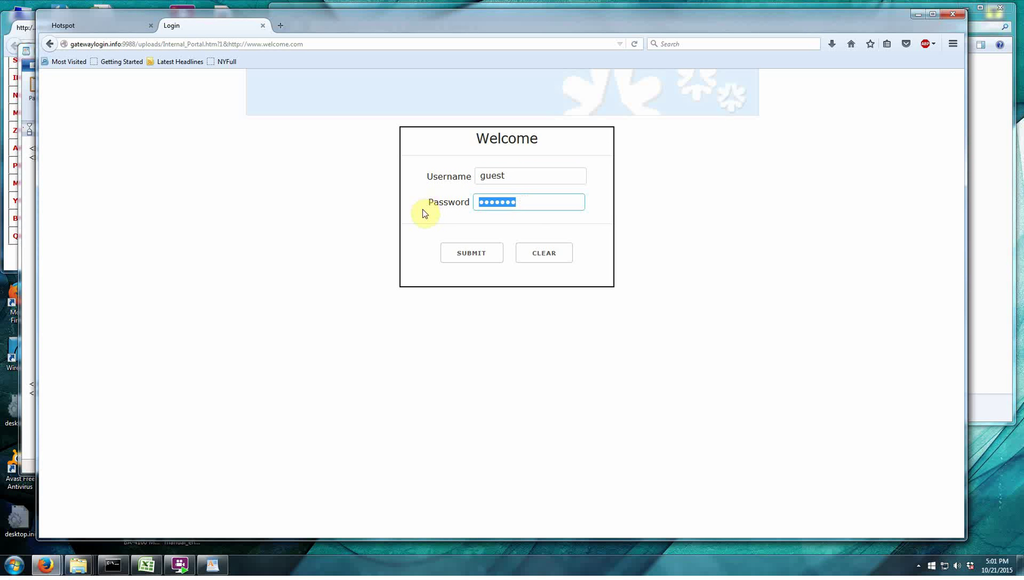
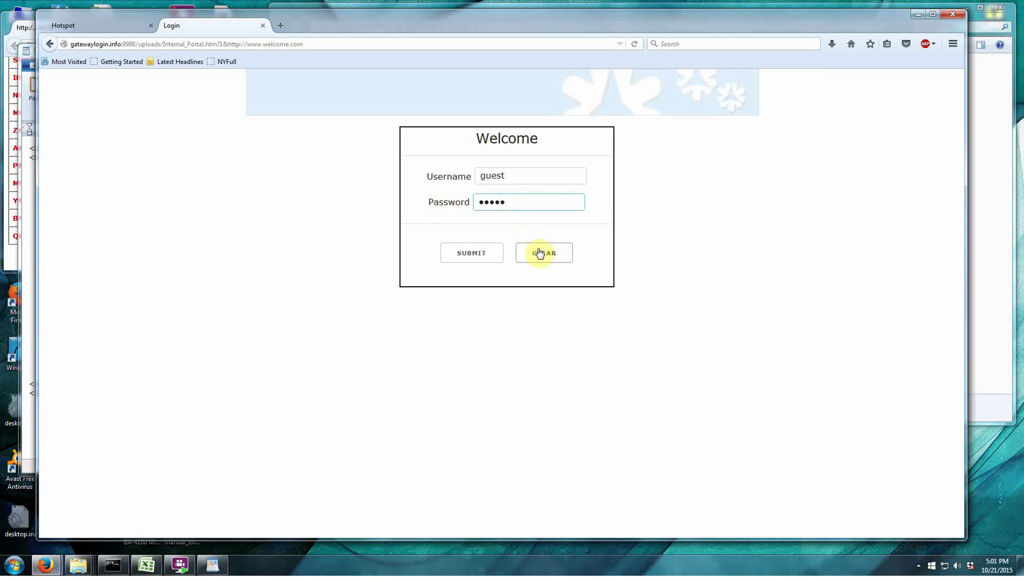
# Clear the Welcome test login form and return to the Login Page Customization settings.
pyautogui.click(538, 253)
pyautogui.click(128, 27)
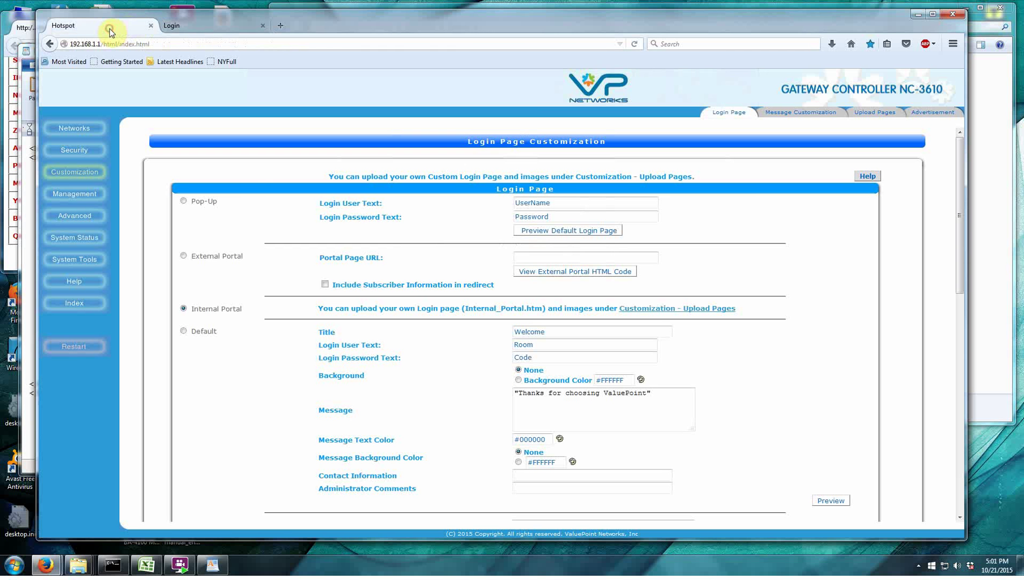
# Make the uploaded Internal_Portal.htm the default login page, dismissing the already-default notice.
pyautogui.click(874, 112)
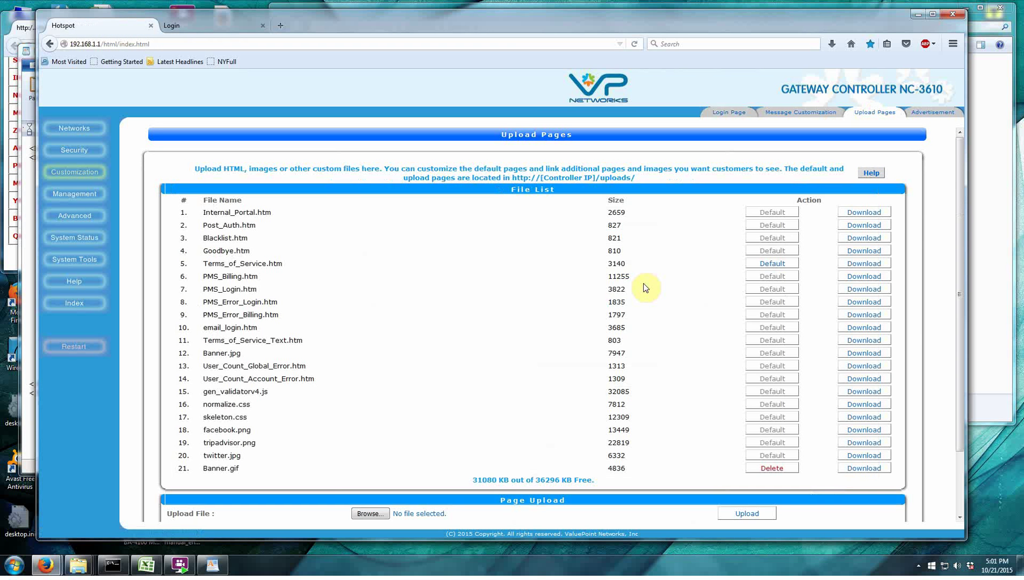
pyautogui.click(770, 213)
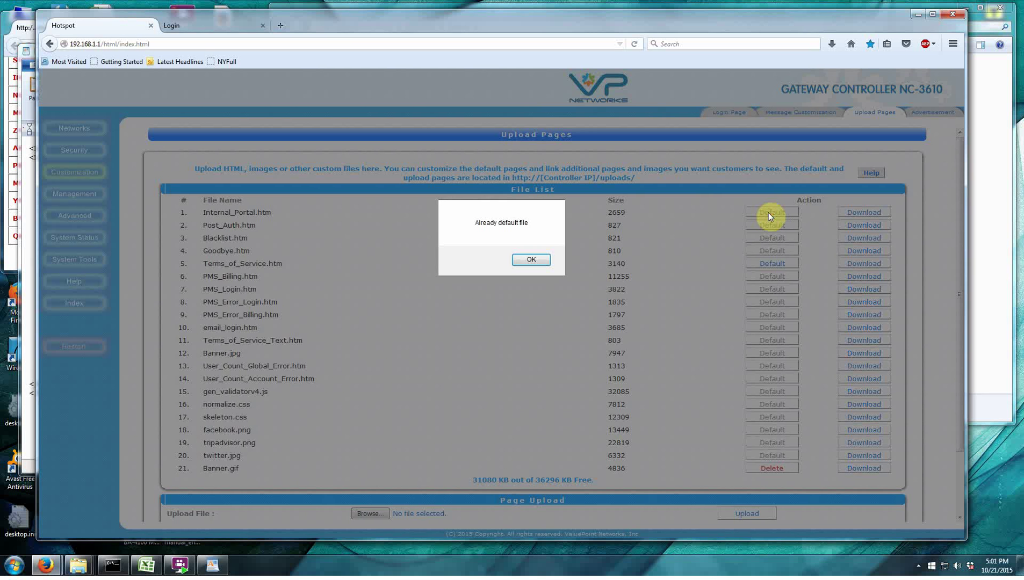
pyautogui.click(530, 260)
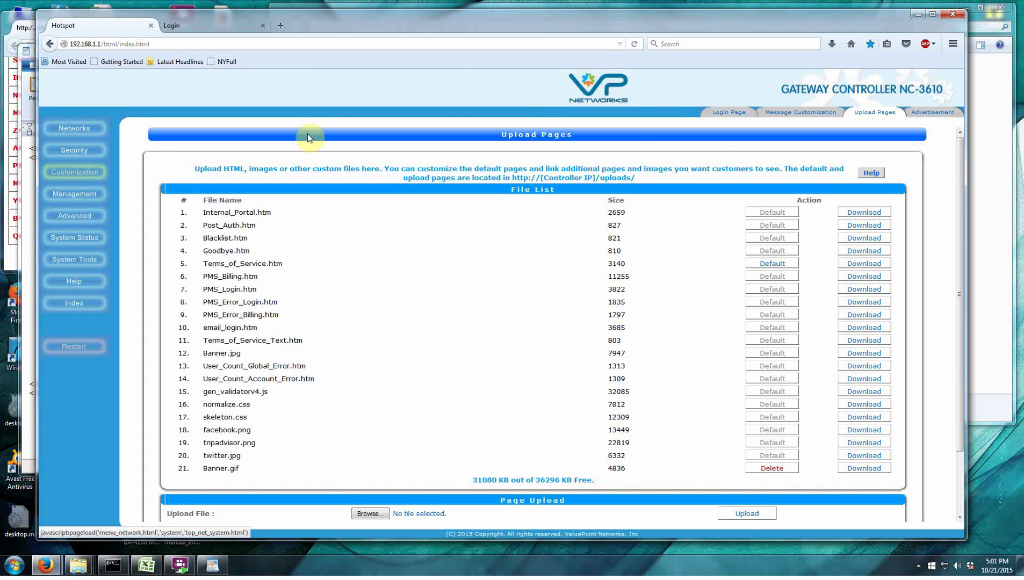
# Save the Internal Portal login page configuration and bring up the Welcome login form.
pyautogui.click(729, 111)
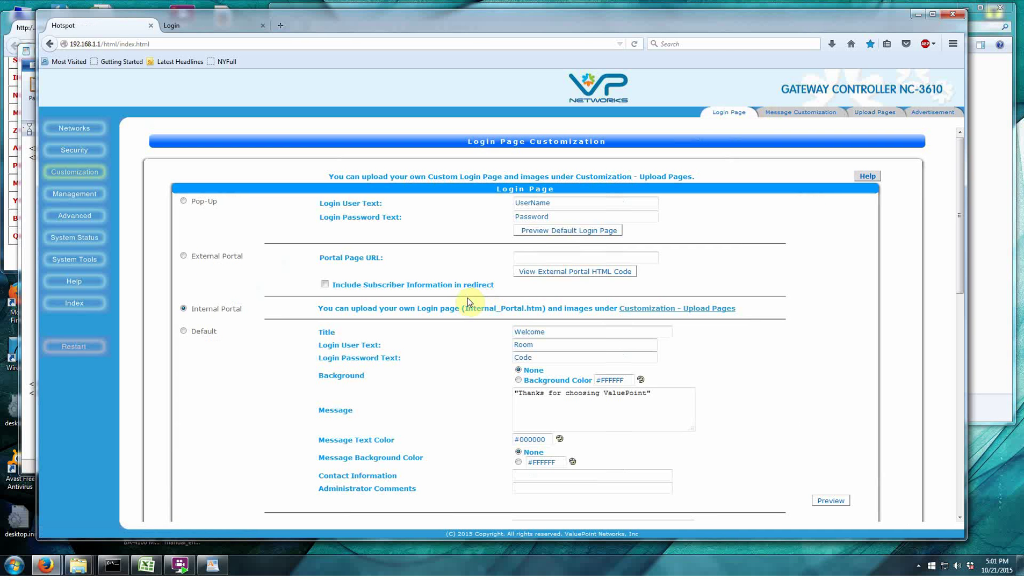
pyautogui.scroll(-10, 448, 301)
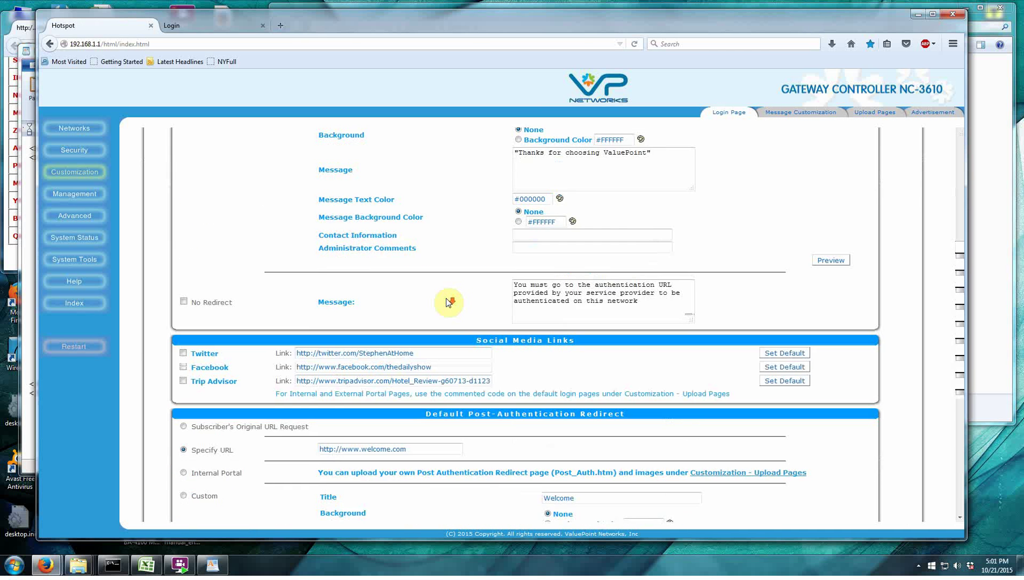
pyautogui.click(549, 500)
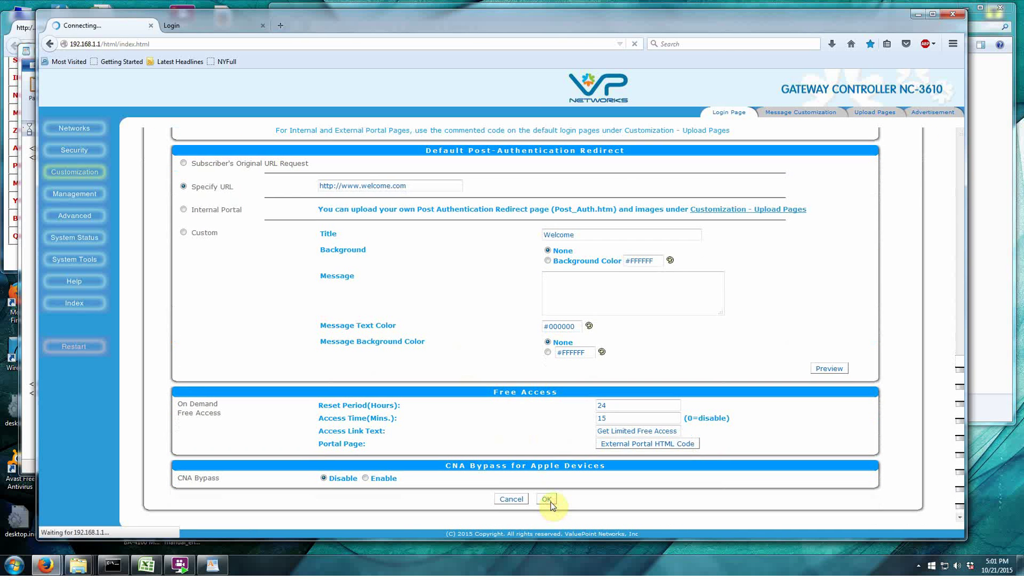
pyautogui.click(538, 206)
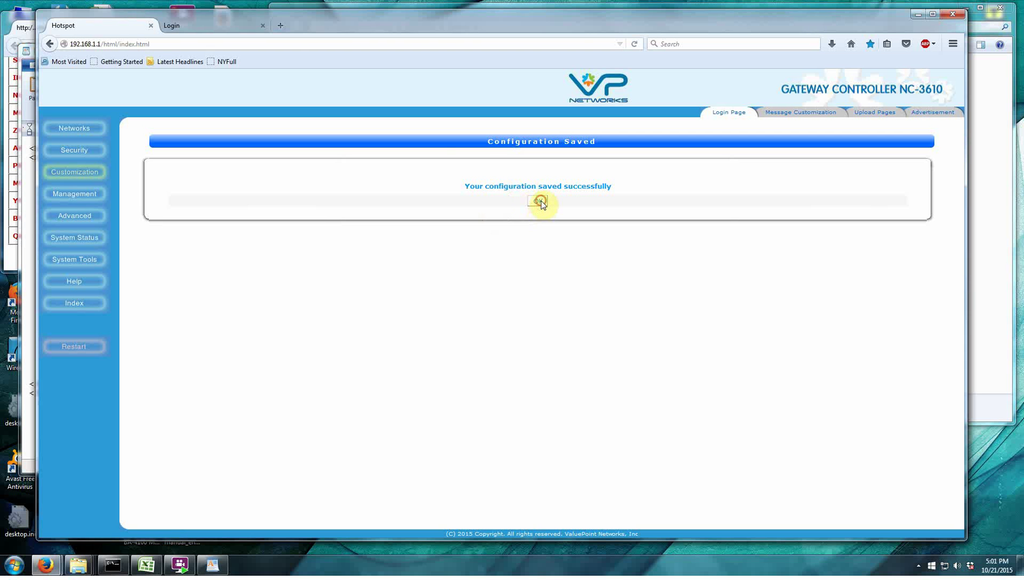
pyautogui.click(199, 27)
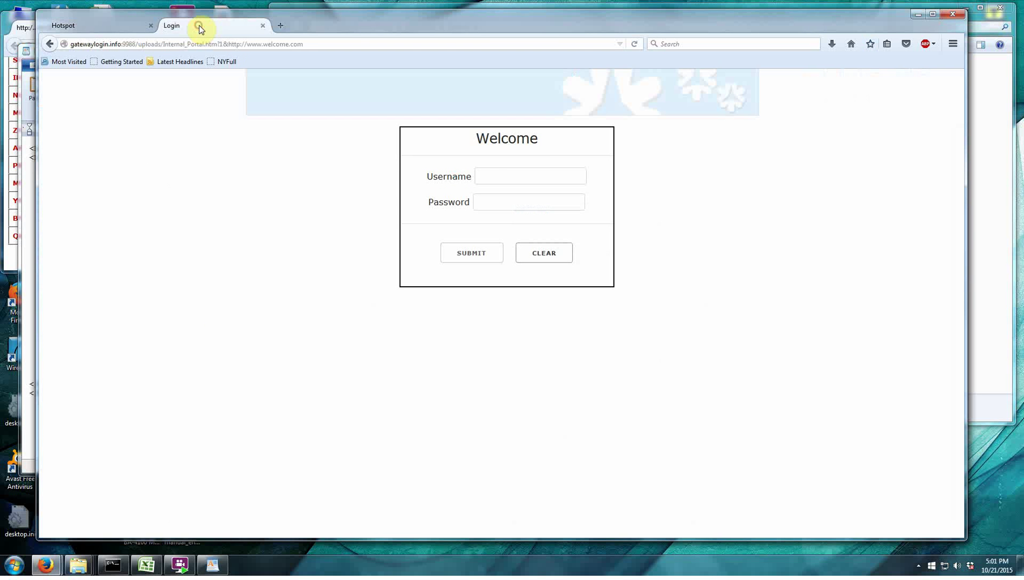
# Submit a login as guest with no password and dismiss the invalid password warning.
pyautogui.click(513, 177)
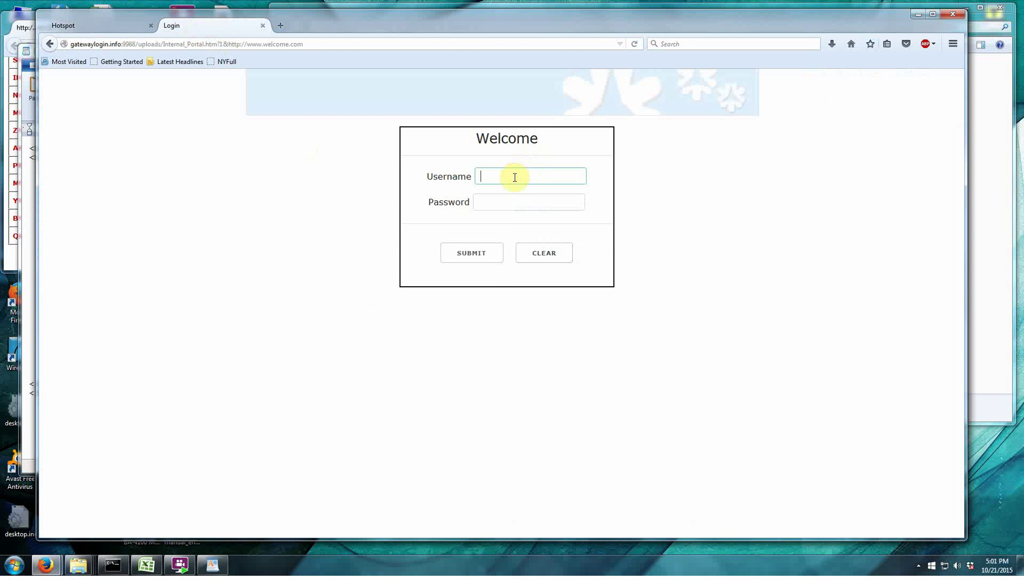
pyautogui.click(501, 199)
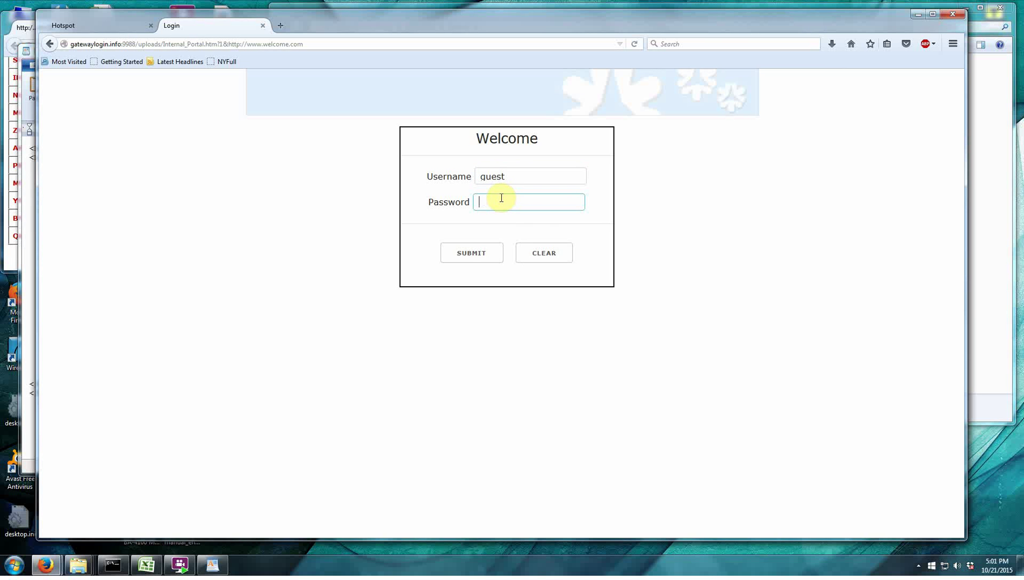
pyautogui.click(473, 255)
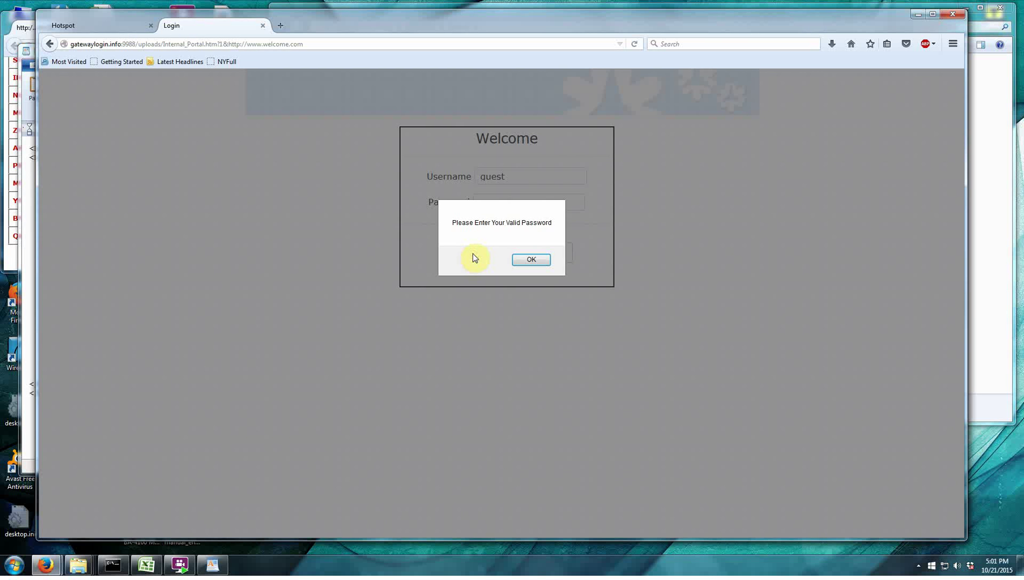
pyautogui.click(523, 262)
# Delete the guest username and submit the form with both fields empty.
pyautogui.doubleClick(516, 177)
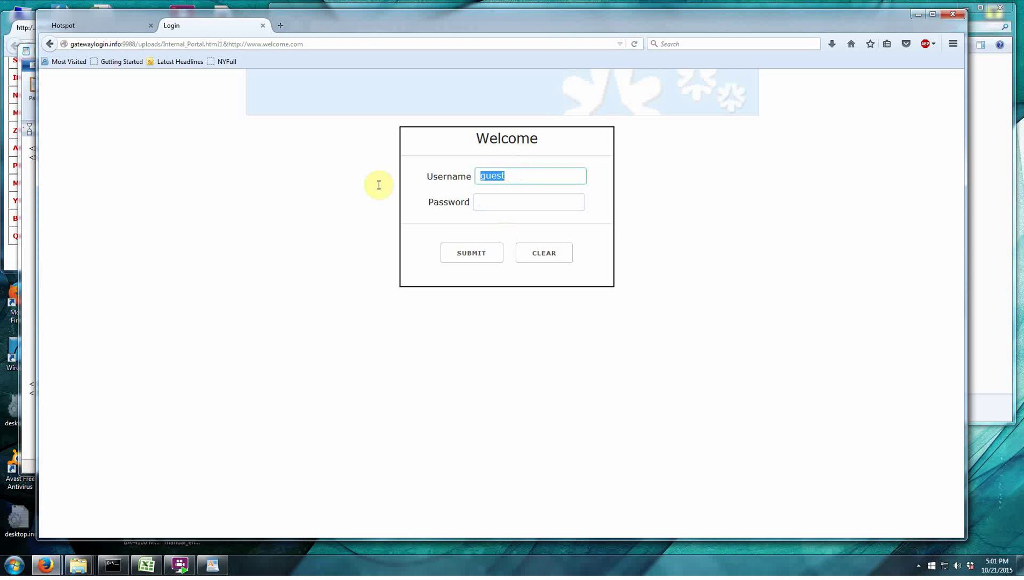
pyautogui.press('BackSpace')
pyautogui.click(466, 259)
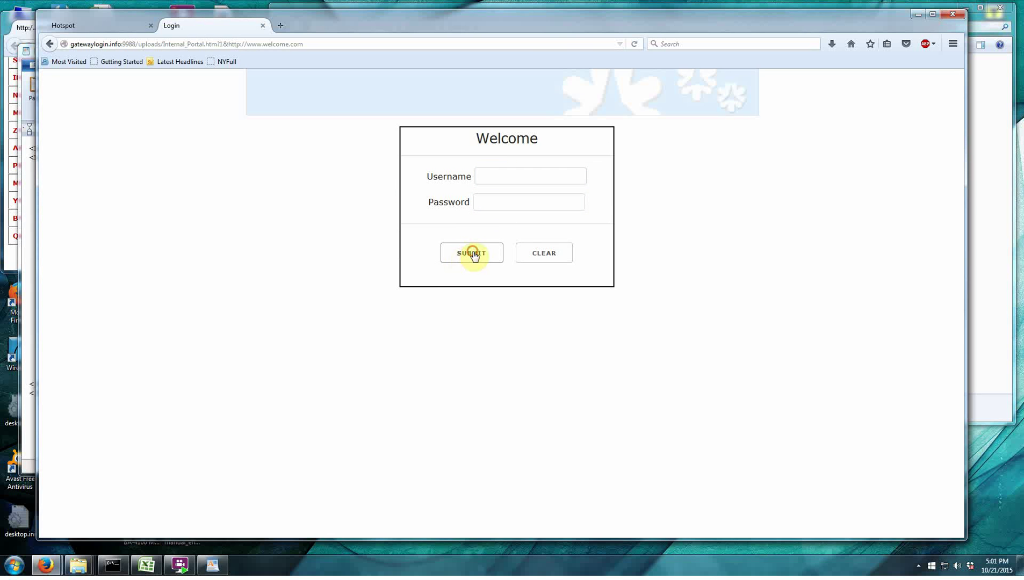
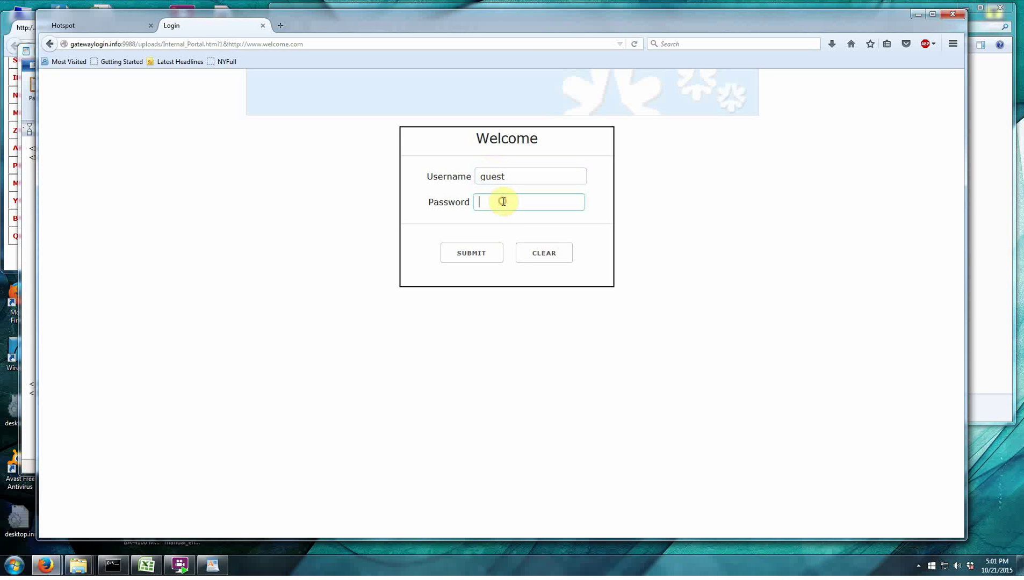
# Enter the guest account's password, narrow the Firefox window, and submit the Welcome login.
pyautogui.write('guest')
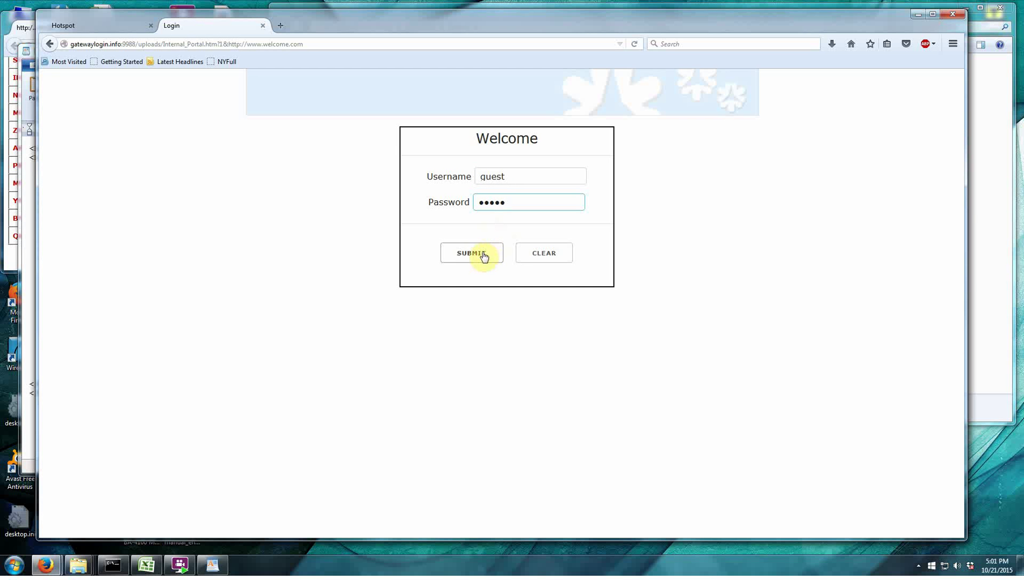
pyautogui.moveTo(968, 197); pyautogui.dragTo(955, 154)
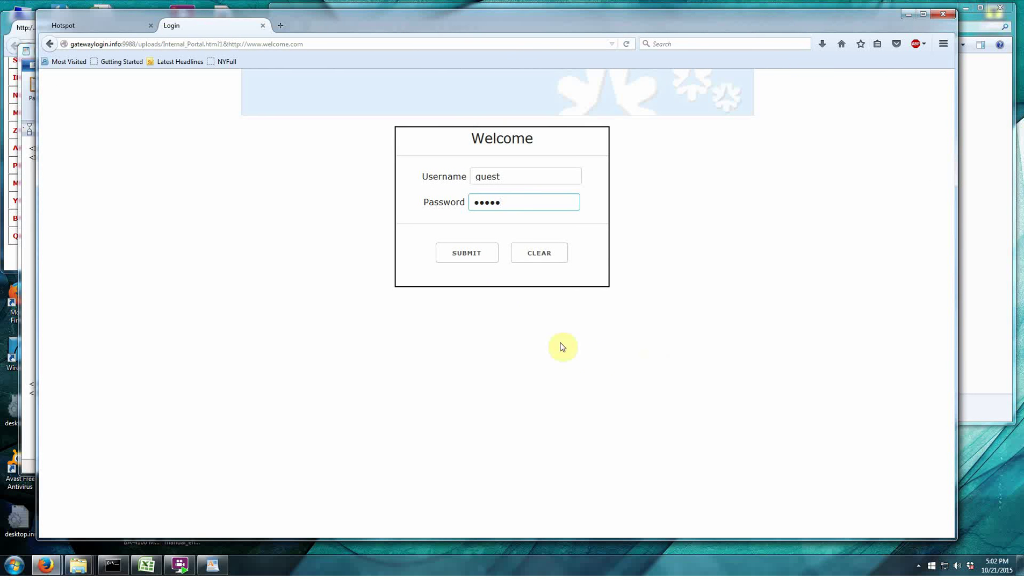
pyautogui.click(476, 257)
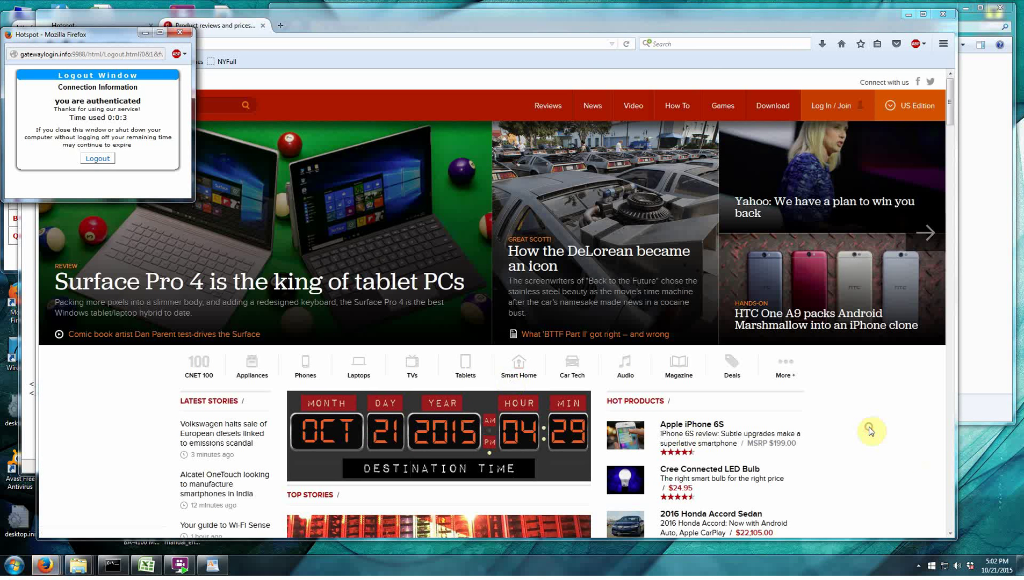
# Bring Firefox forward, then switch to the Internal_Portal.htm source in WordPad.
pyautogui.click(868, 429)
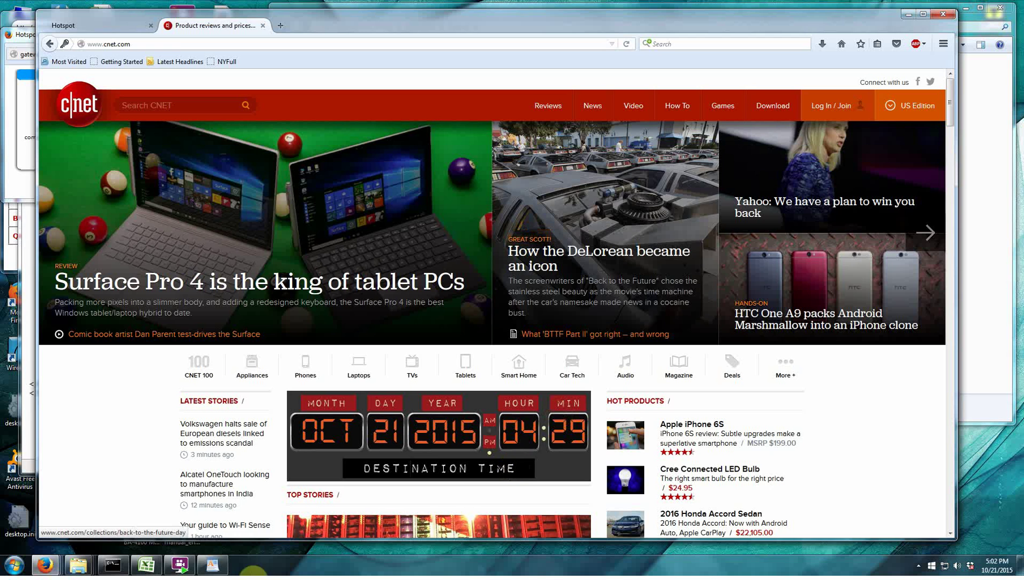
pyautogui.click(212, 567)
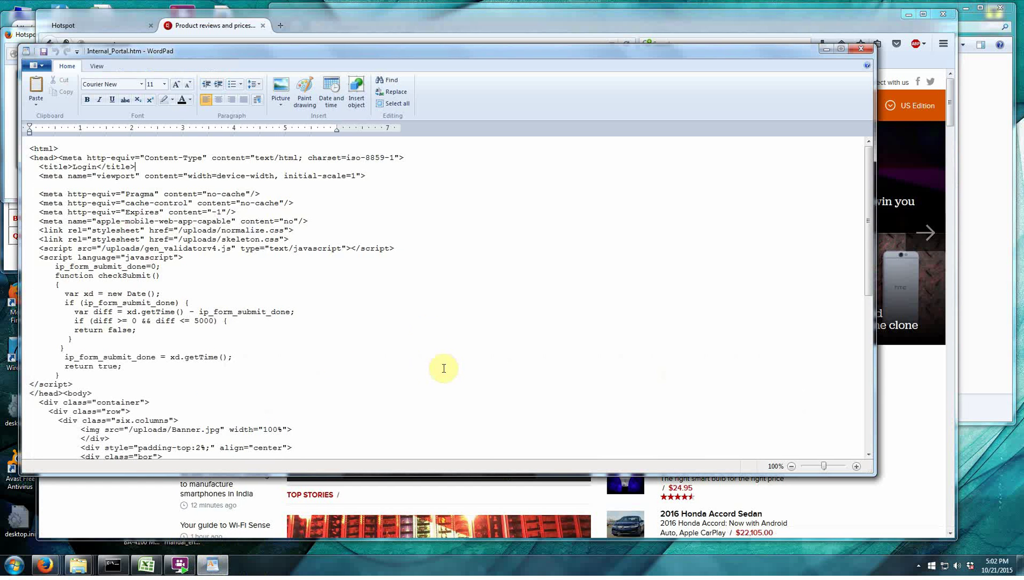
# Find the login form in Internal_Portal.htm and select it from <form> to </form>.
pyautogui.scroll(-9, 384, 354)
pyautogui.scroll(-3, 383, 353)
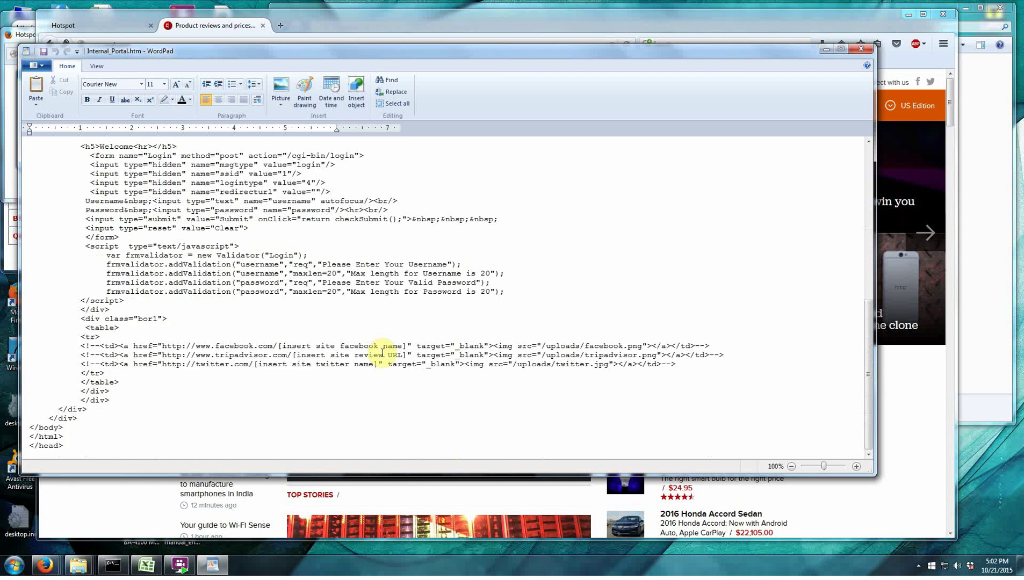
pyautogui.scroll(5, 383, 352)
pyautogui.scroll(-3, 383, 353)
pyautogui.scroll(-1, 383, 353)
pyautogui.scroll(3, 182, 431)
pyautogui.scroll(9, 203, 346)
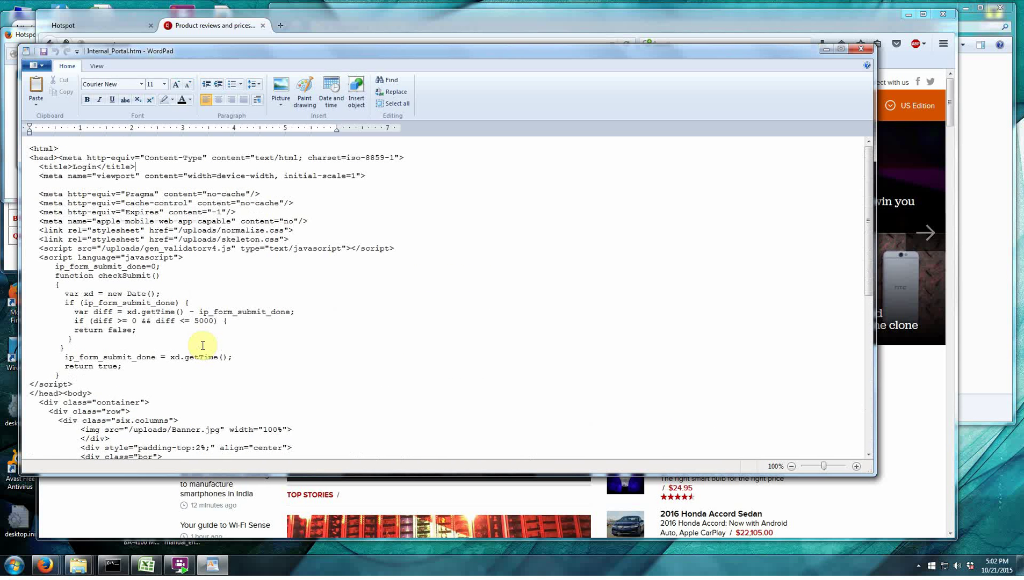
pyautogui.scroll(-10, 236, 346)
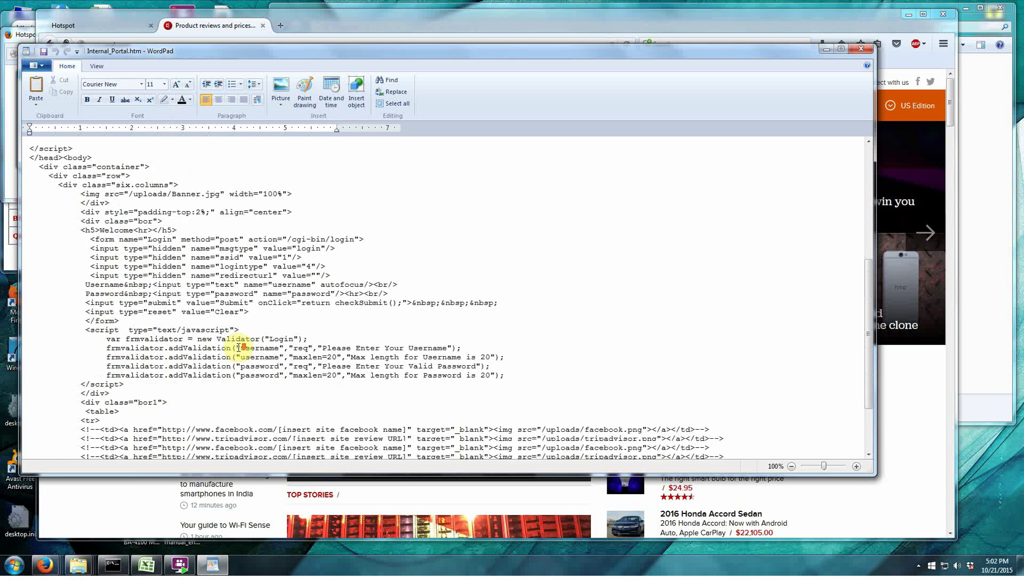
pyautogui.scroll(1, 239, 347)
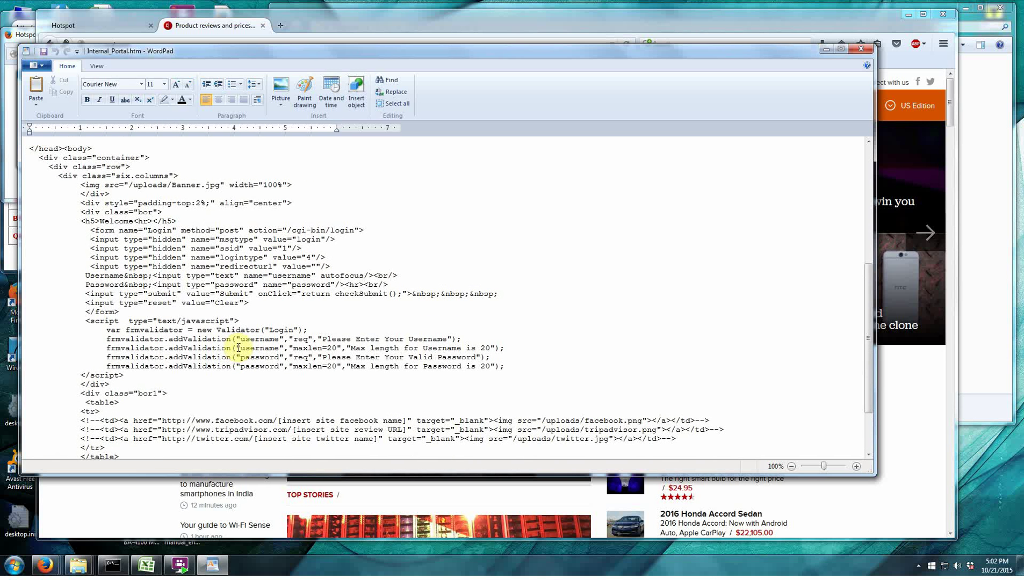
pyautogui.scroll(2, 238, 348)
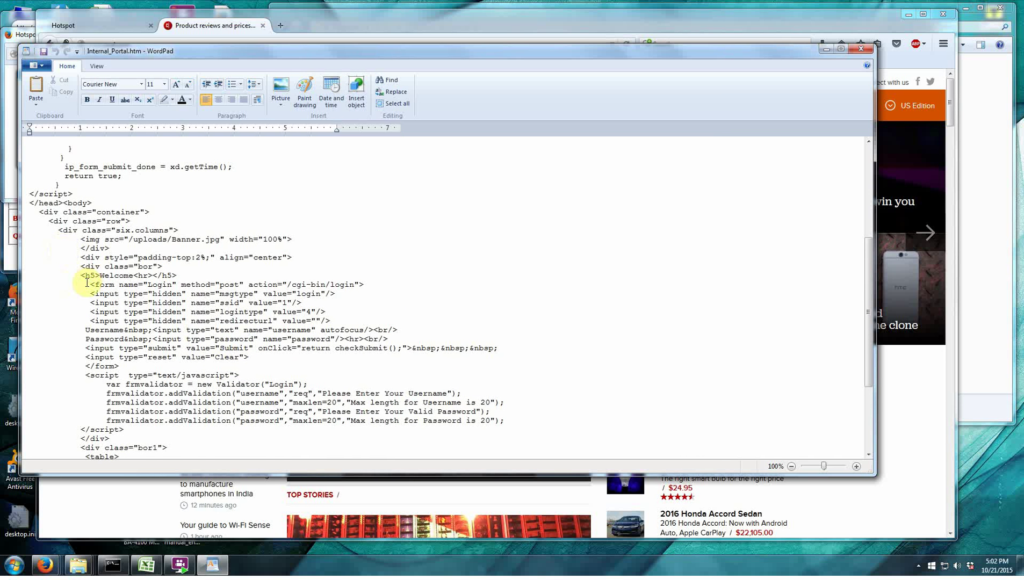
pyautogui.scroll(-1, 62, 268)
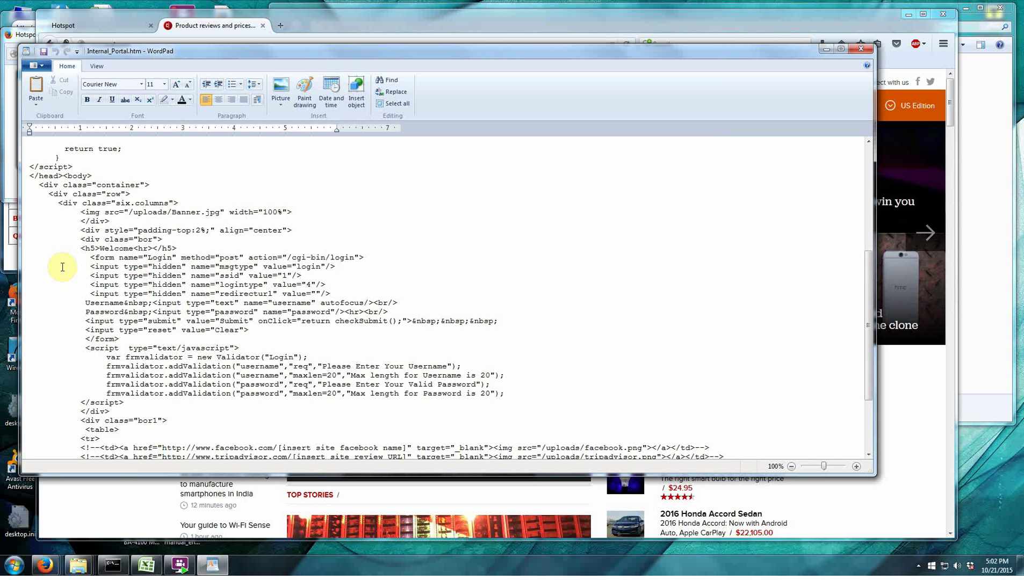
pyautogui.moveTo(89, 258); pyautogui.dragTo(188, 303)
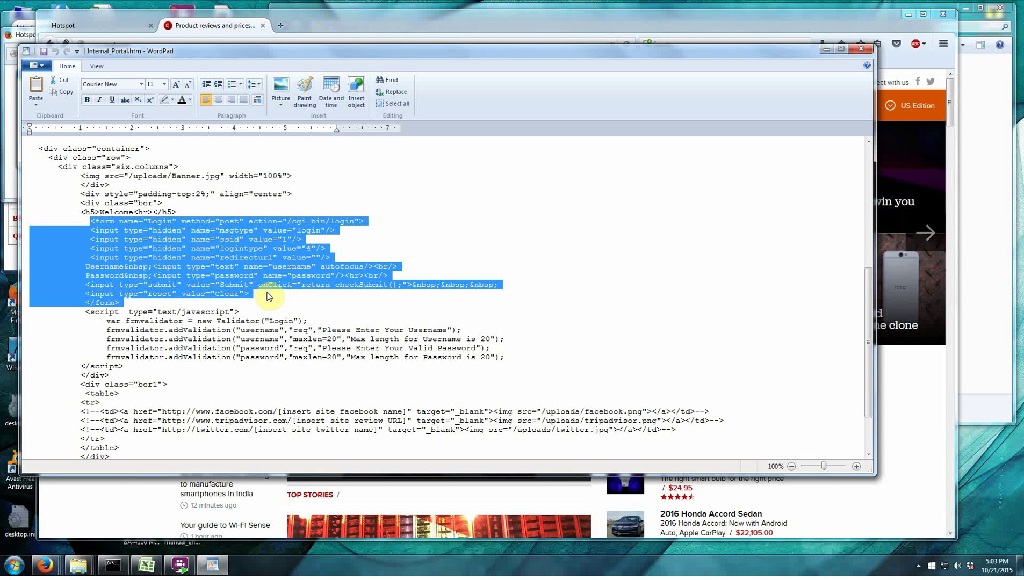
# Place the caret after the login form to paste its duplicate, then scroll to check the file.
pyautogui.click(277, 299)
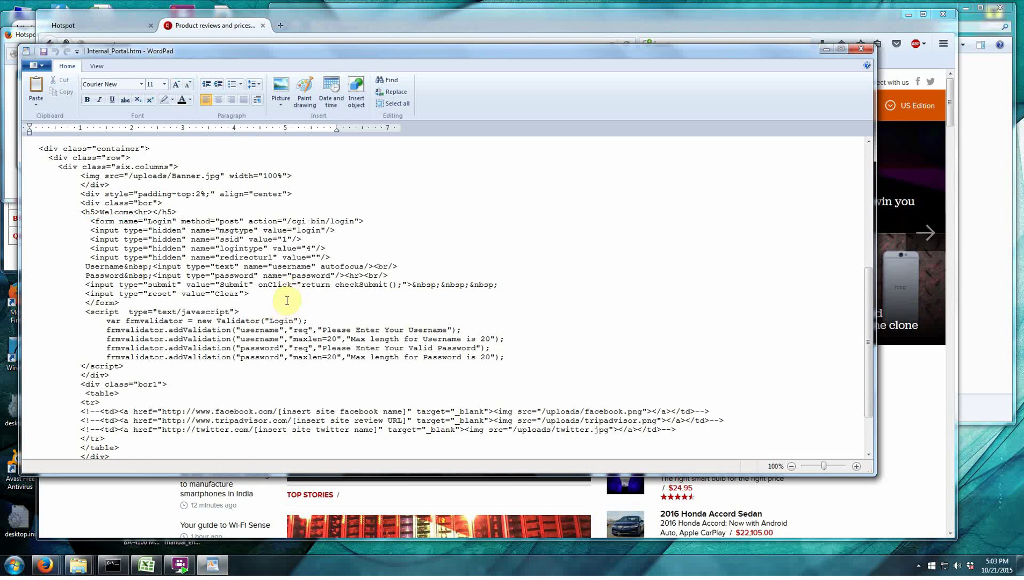
pyautogui.scroll(9, 286, 300)
pyautogui.scroll(-10, 286, 301)
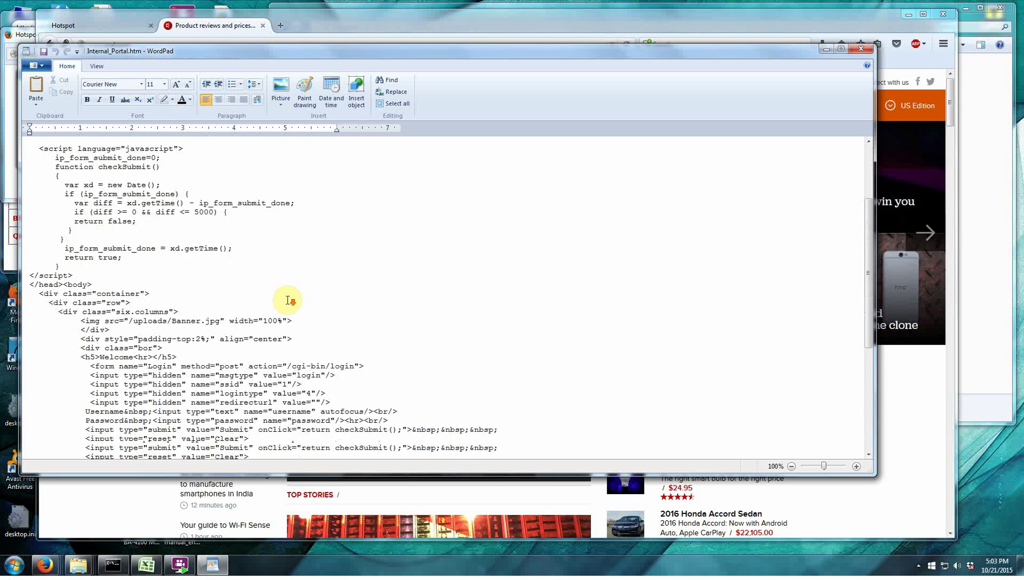
pyautogui.scroll(10, 287, 300)
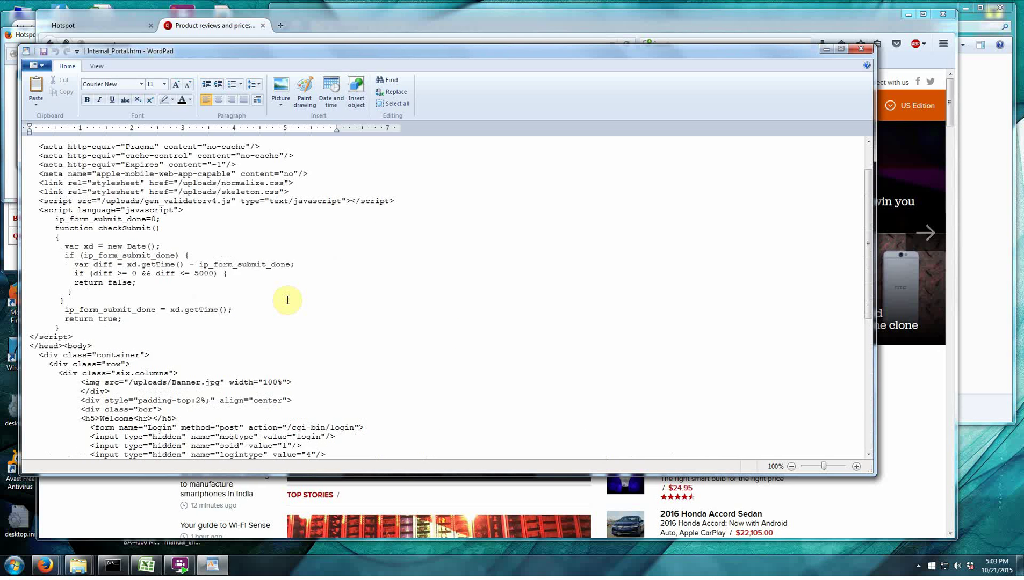
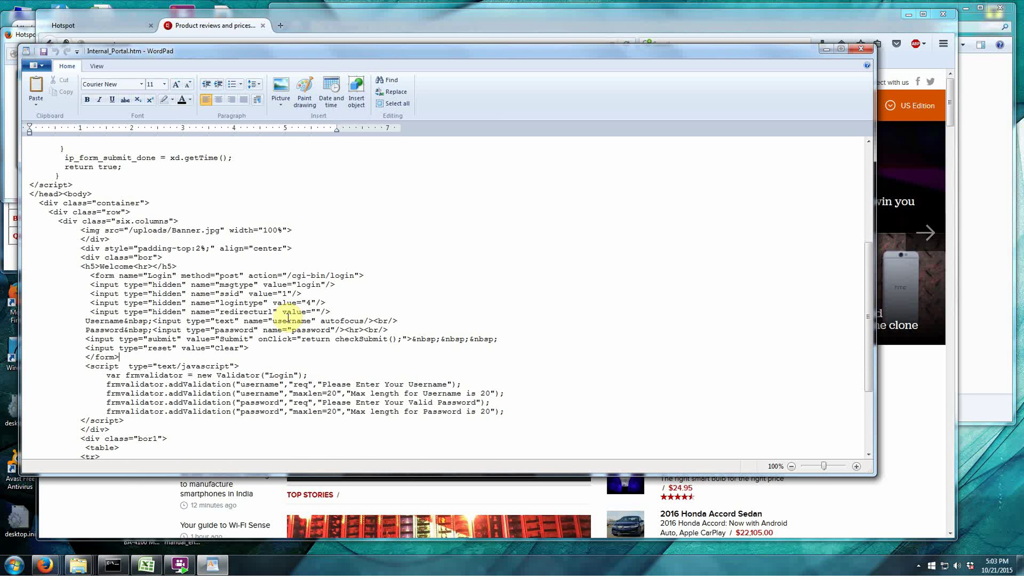
# Open Internal_Portal_single_code.htm from the Tutorial folder in WordPad using Explorer's Open with menu.
pyautogui.scroll(-5, 288, 318)
pyautogui.scroll(3, 310, 350)
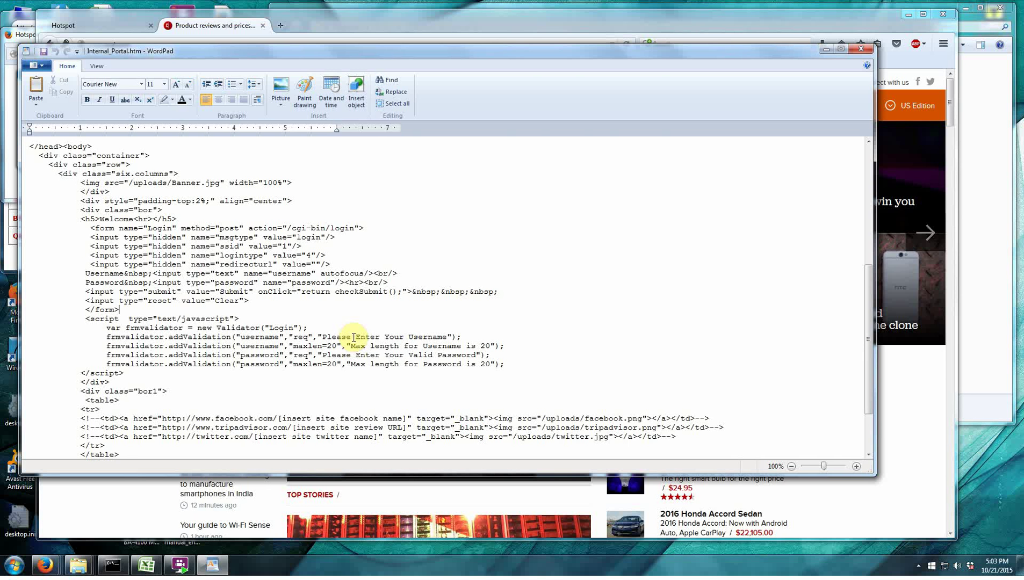
pyautogui.click(997, 300)
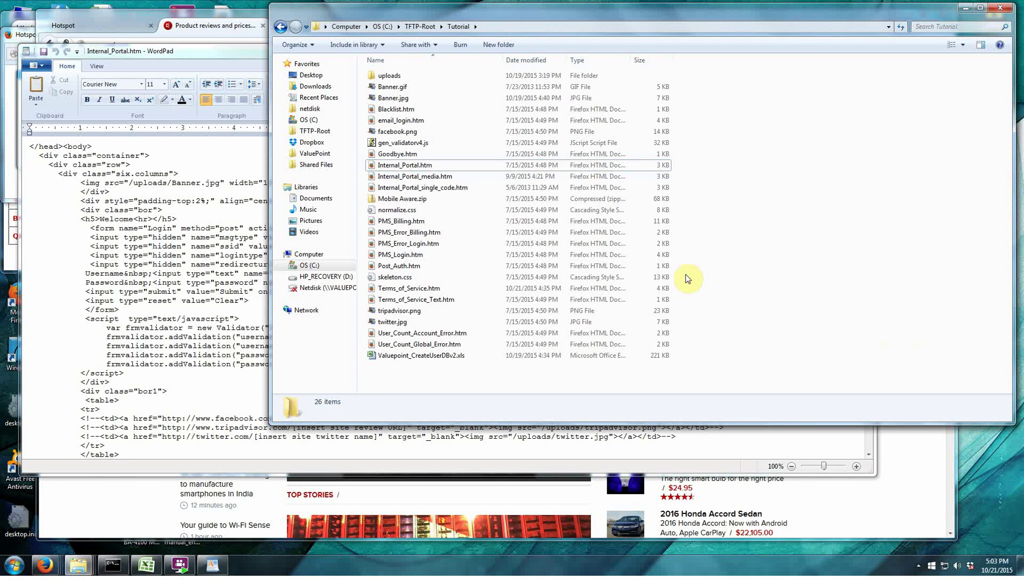
pyautogui.click(422, 189)
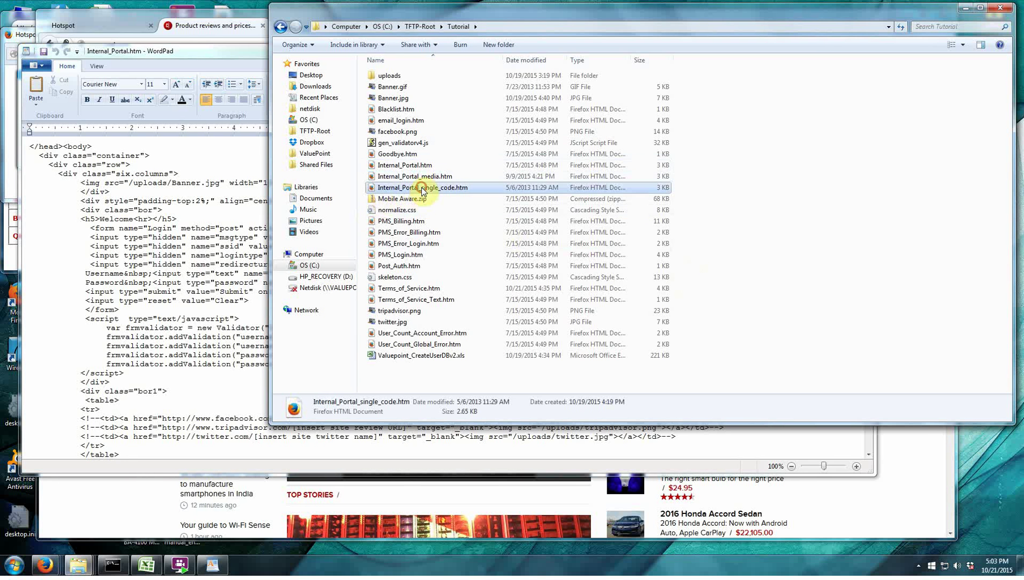
pyautogui.rightClick(423, 192)
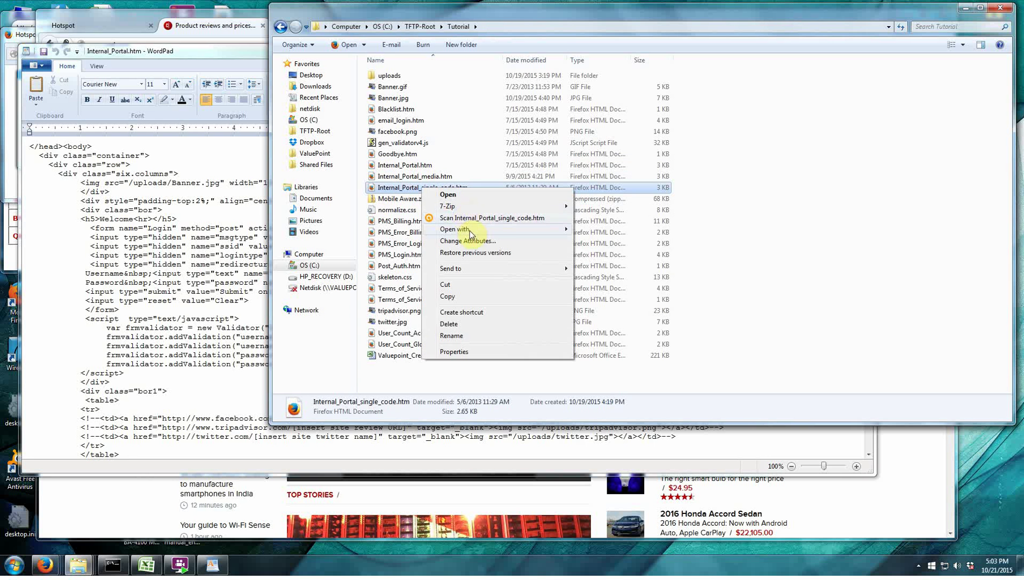
pyautogui.moveTo(469, 231)
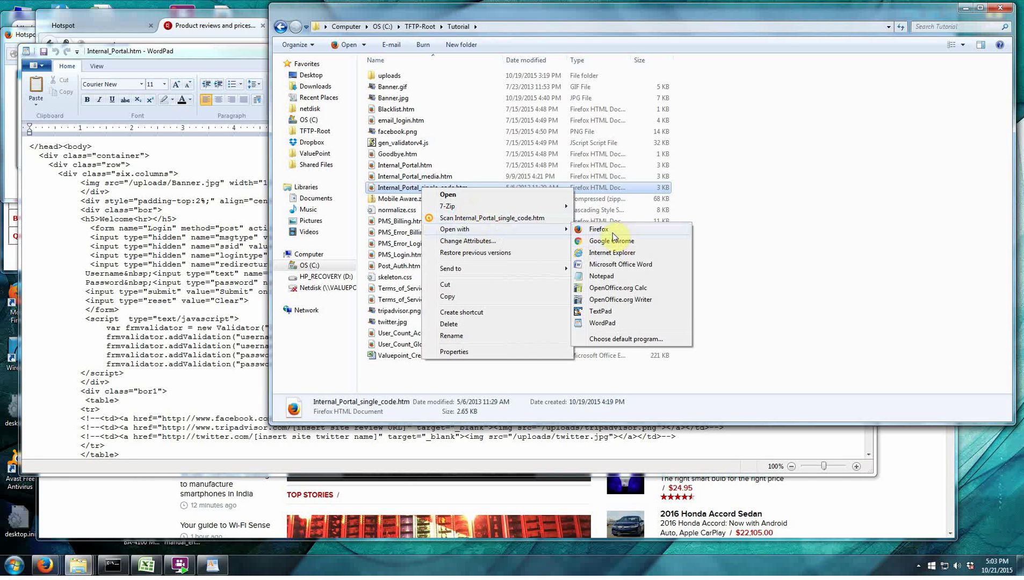
pyautogui.click(606, 323)
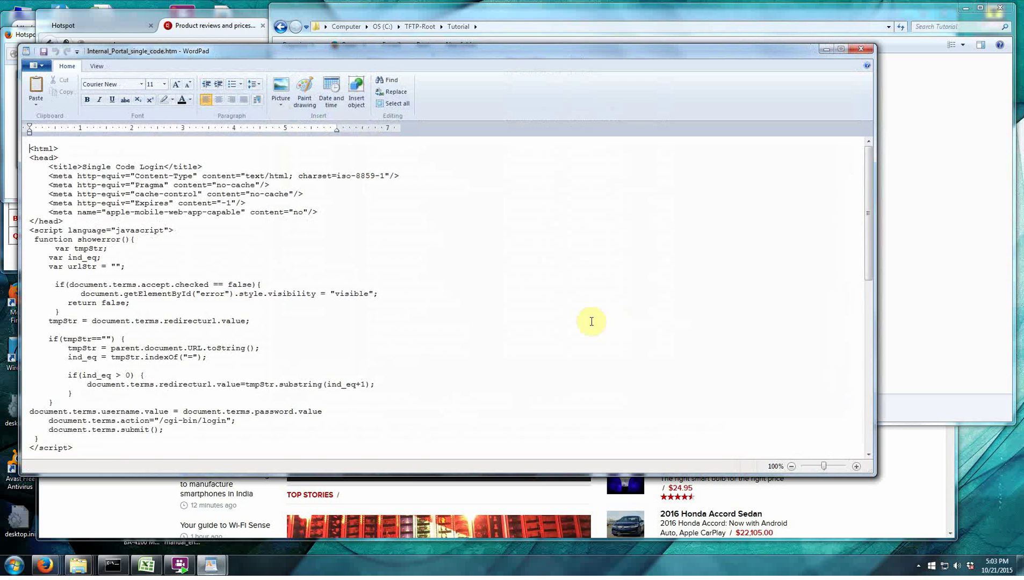
pyautogui.scroll(-5, 267, 252)
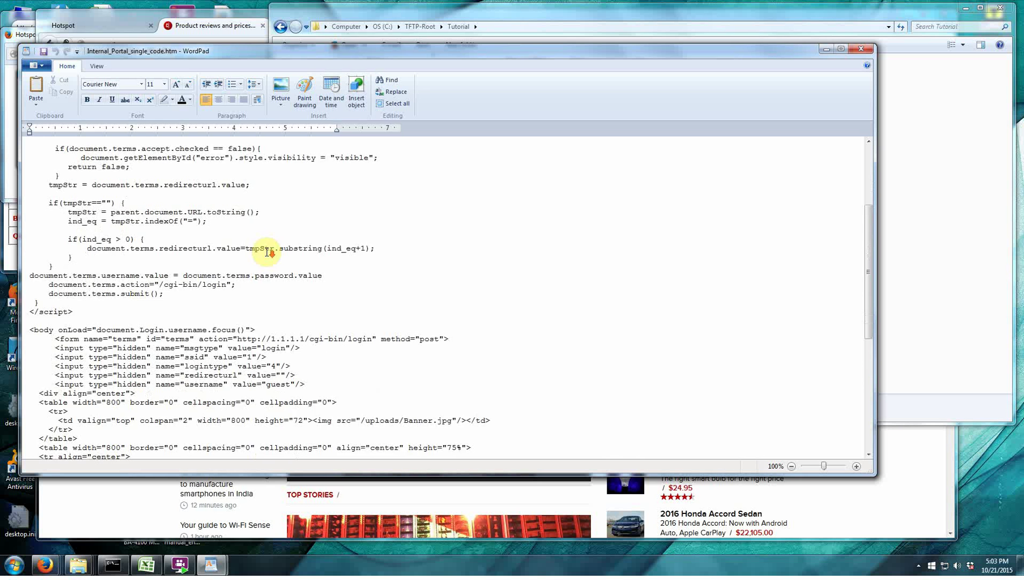
pyautogui.scroll(-2, 268, 252)
pyautogui.scroll(-1, 50, 267)
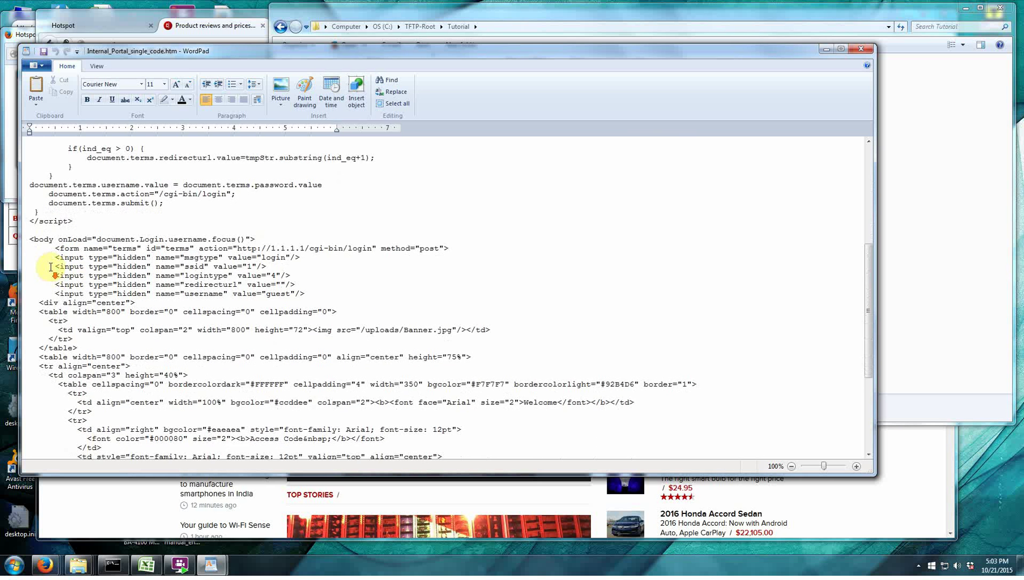
pyautogui.scroll(-2, 69, 269)
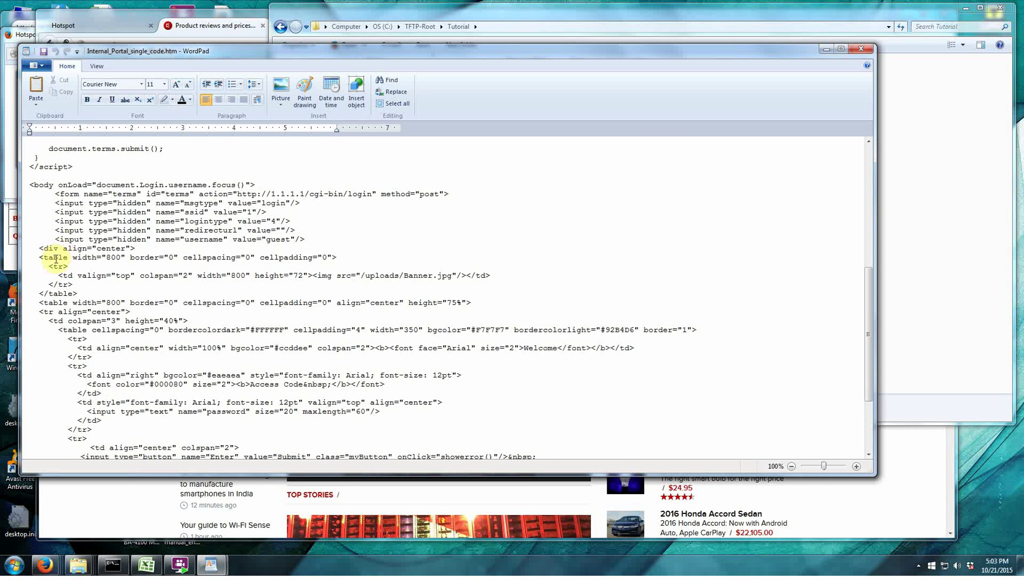
pyautogui.scroll(-1, 129, 349)
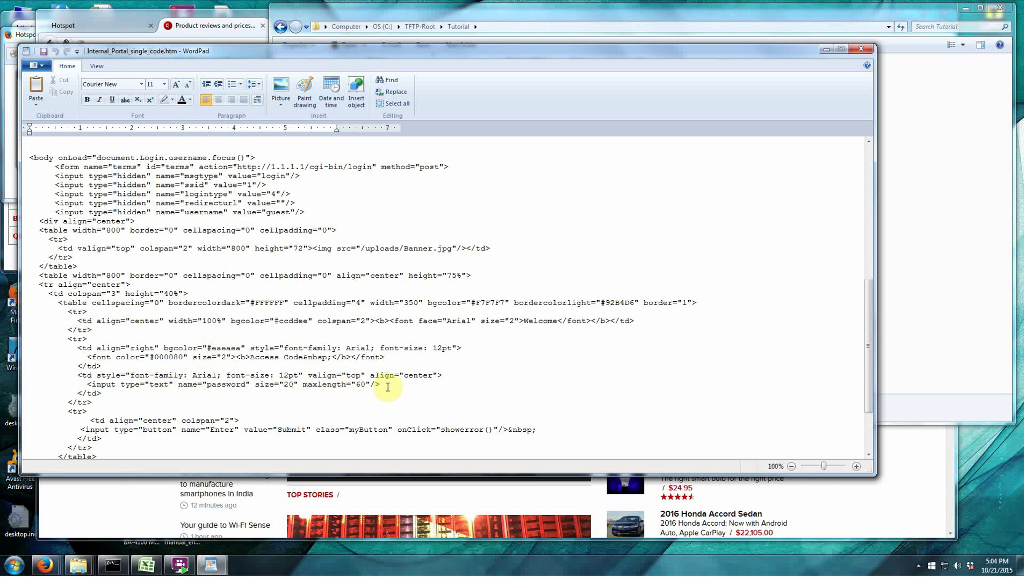
pyautogui.moveTo(388, 387); pyautogui.dragTo(87, 386)
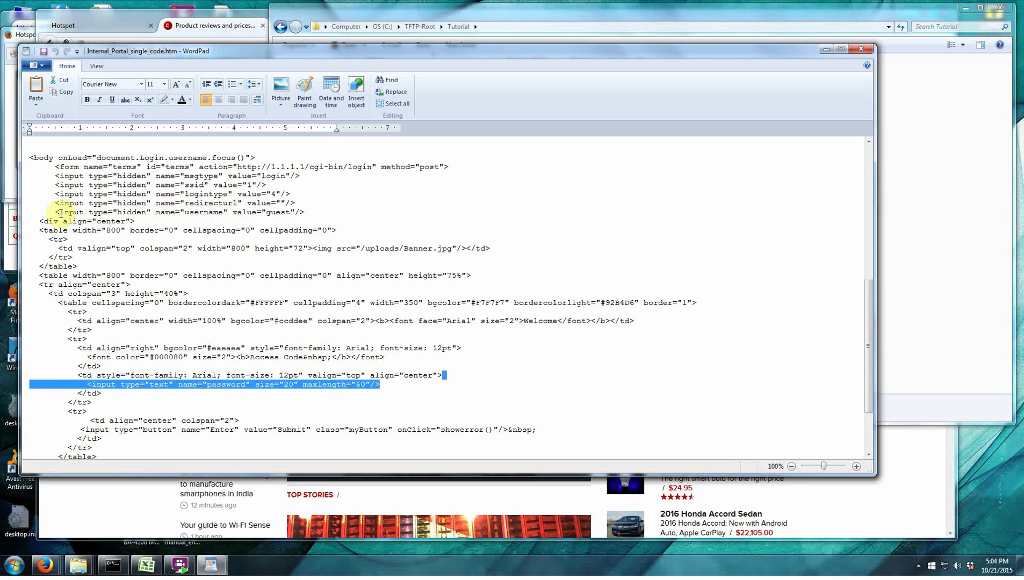
pyautogui.doubleClick(282, 213)
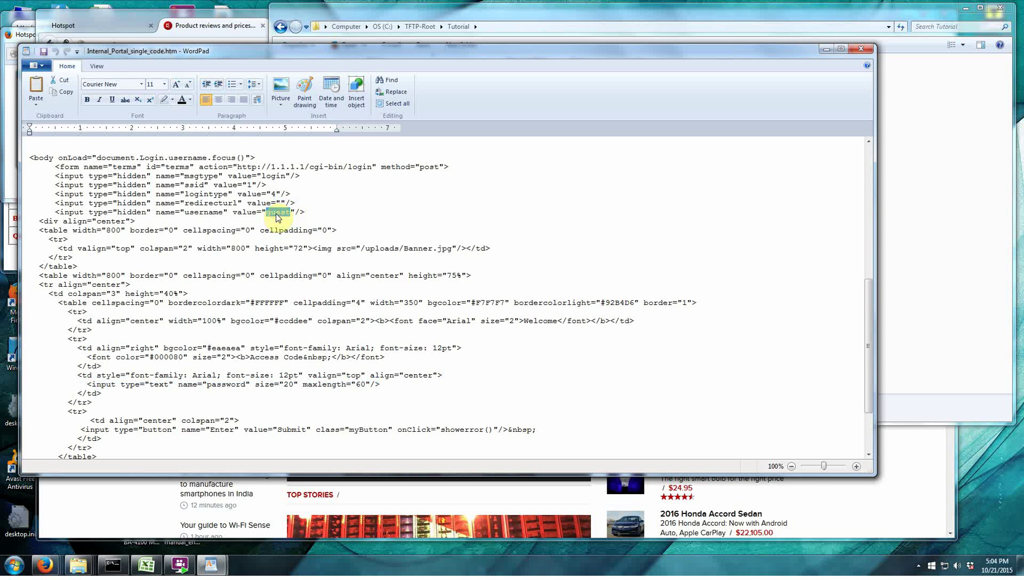
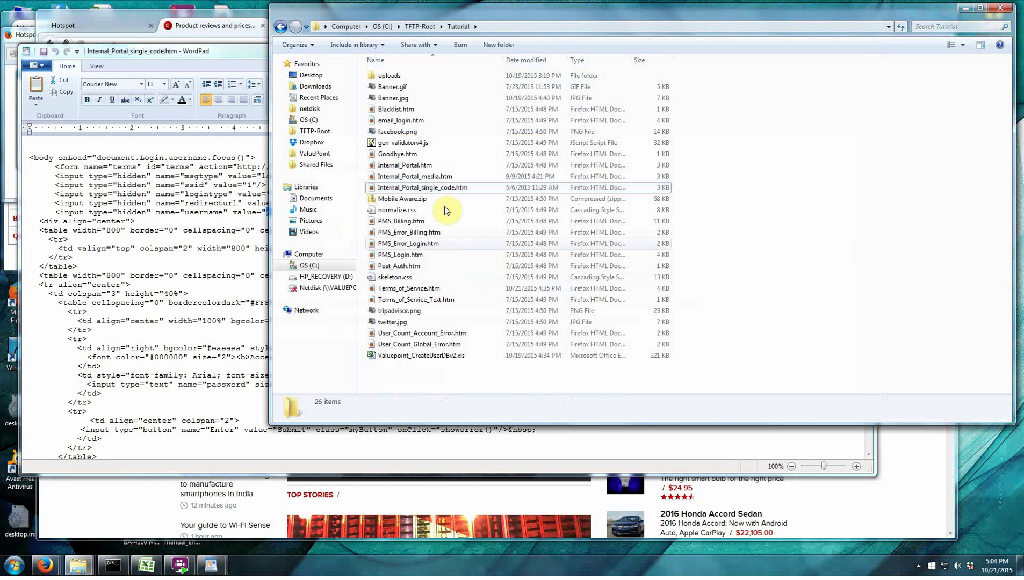
# Delete the old Internal_Portal.htm from the Tutorial folder to the Recycle Bin.
pyautogui.click(432, 189)
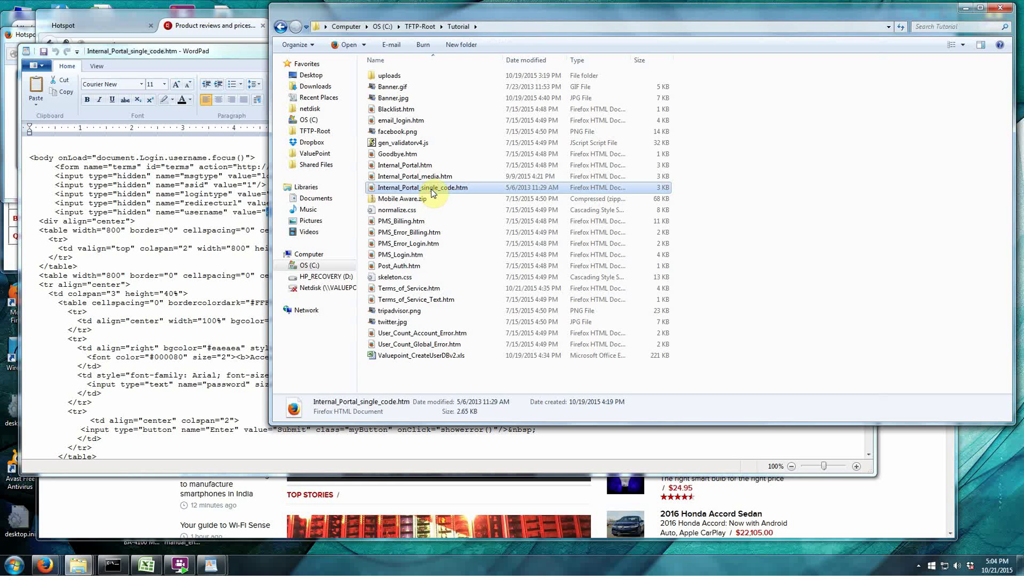
pyautogui.click(411, 167)
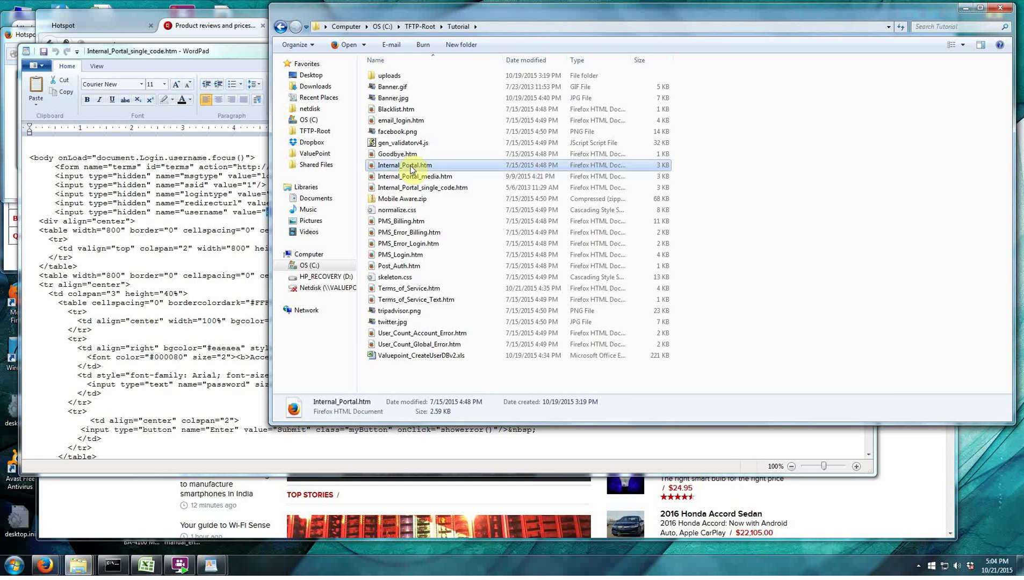
pyautogui.press('Delete')
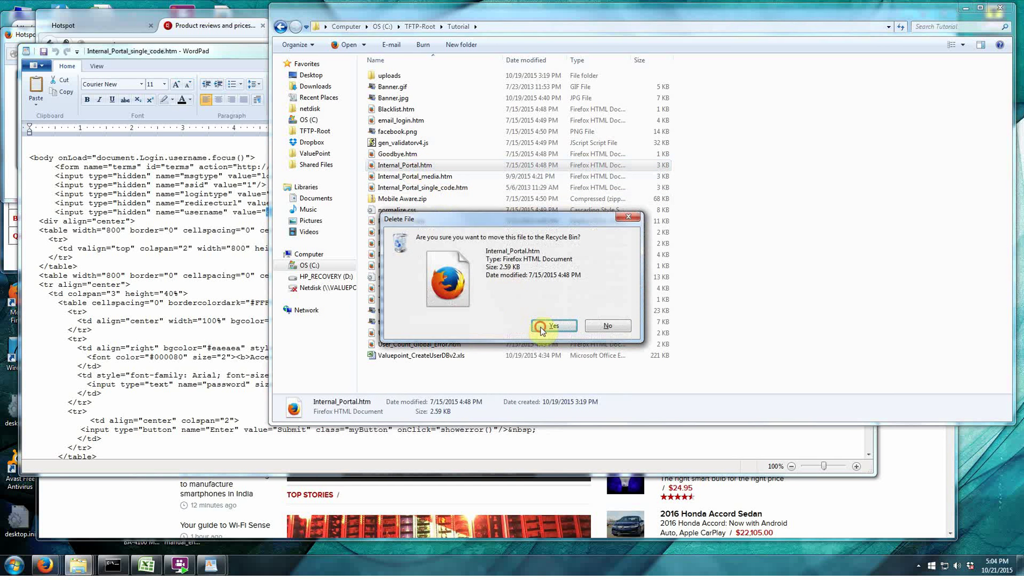
pyautogui.click(541, 324)
# Rename Internal_Portal_single_code.htm to Internal_Portal.htm by removing '_single_code'.
pyautogui.click(423, 177)
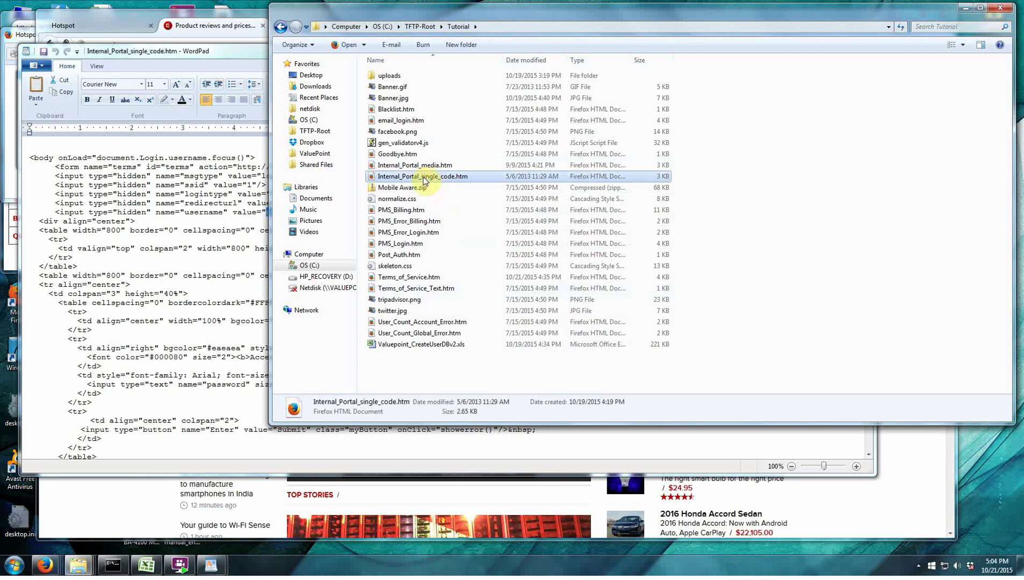
pyautogui.rightClick(424, 179)
pyautogui.click(467, 327)
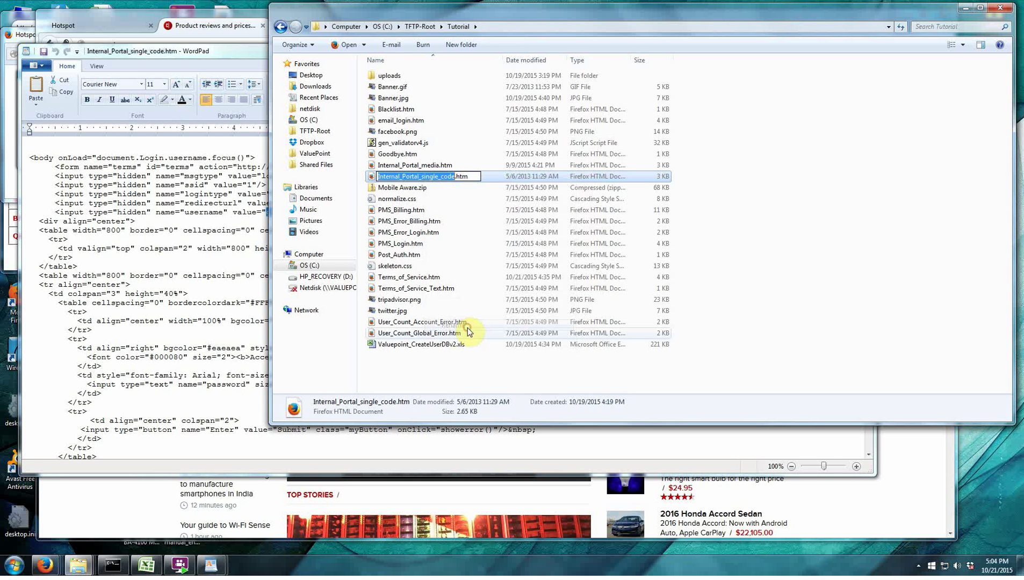
pyautogui.press('Right')
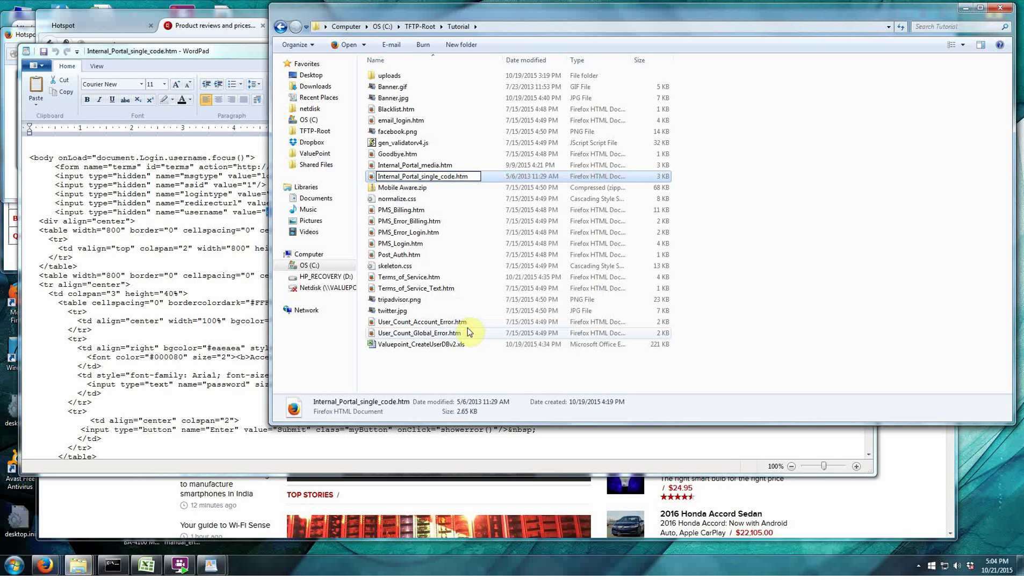
pyautogui.press('BackSpace')
pyautogui.press('BackSpace')
pyautogui.press('BackSpace')
pyautogui.press('BackSpace')
pyautogui.press('BackSpace')
pyautogui.press('BackSpace')
pyautogui.press('BackSpace')
pyautogui.press('BackSpace')
pyautogui.press('BackSpace')
pyautogui.press('BackSpace')
pyautogui.press('BackSpace')
pyautogui.press('BackSpace')
pyautogui.press('Return')
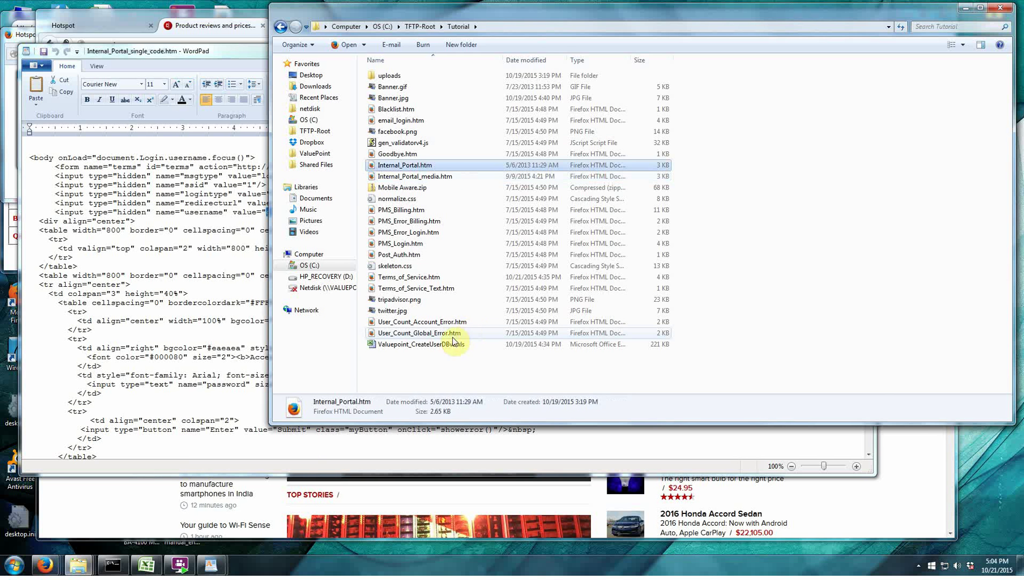
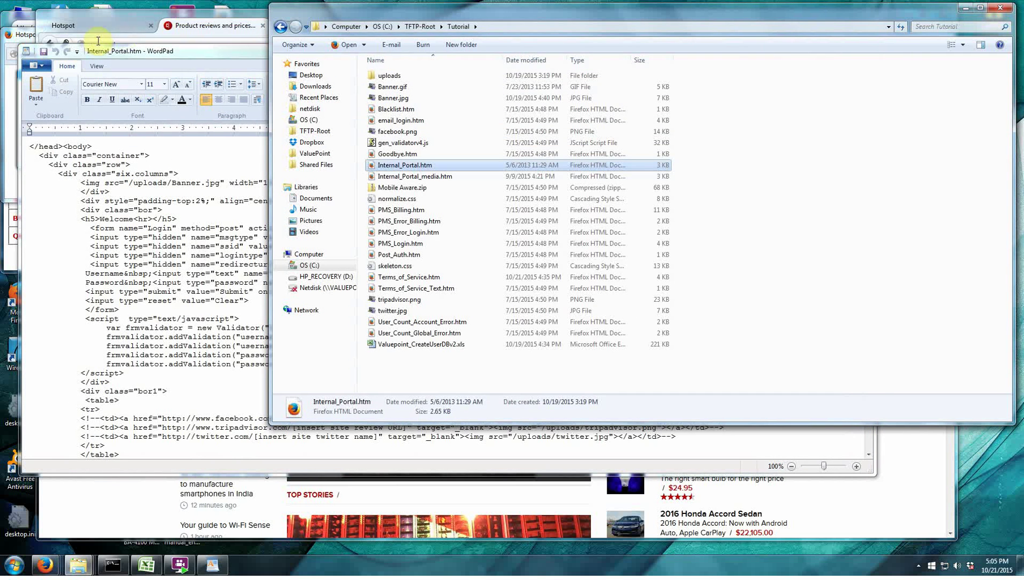
# Close the WordPad window holding the edited Internal_Portal.htm.
pyautogui.click(202, 53)
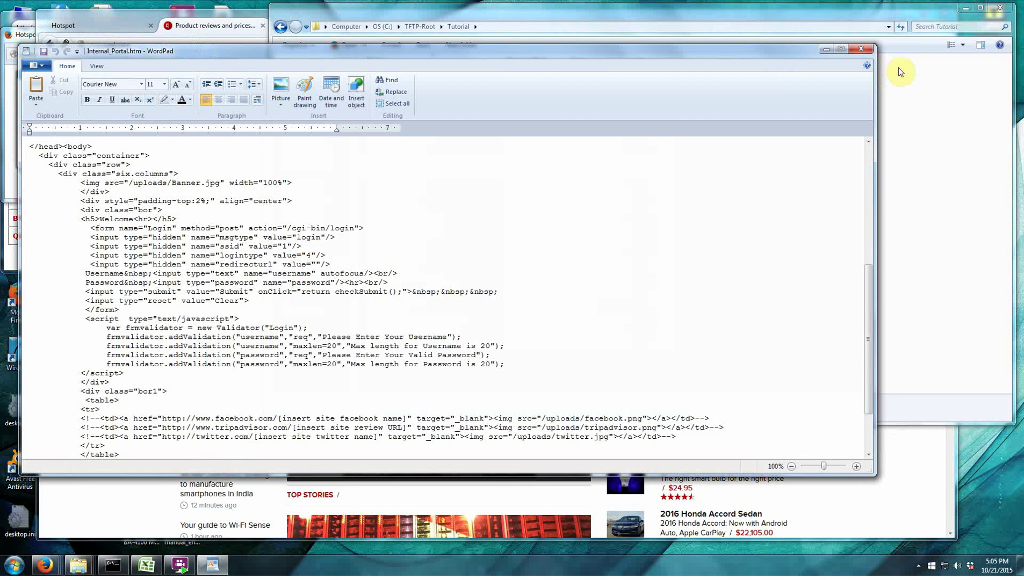
pyautogui.click(866, 49)
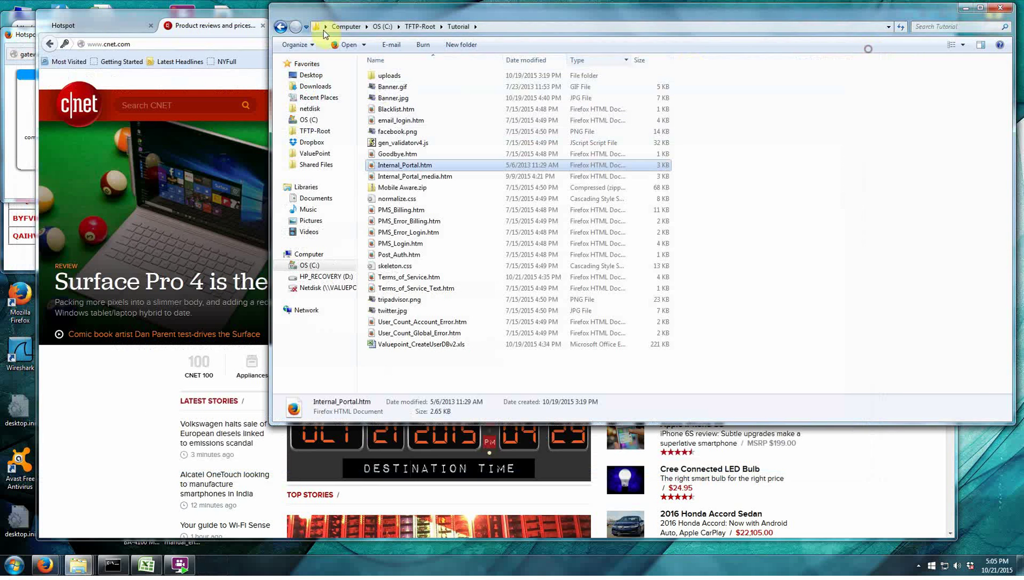
# In Firefox, bring up the NC-3610 Upload Pages list of portal files.
pyautogui.click(114, 14)
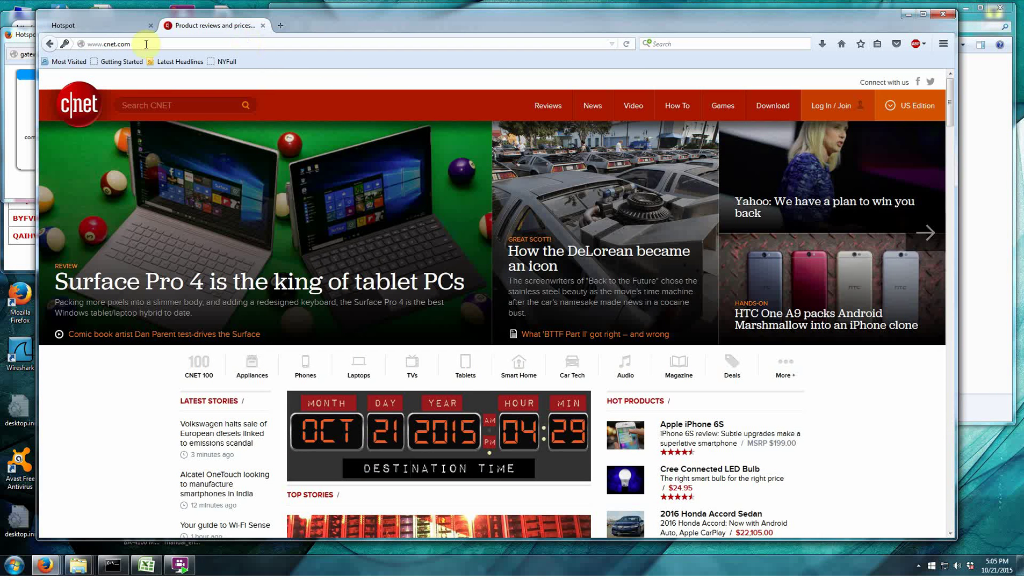
pyautogui.click(83, 24)
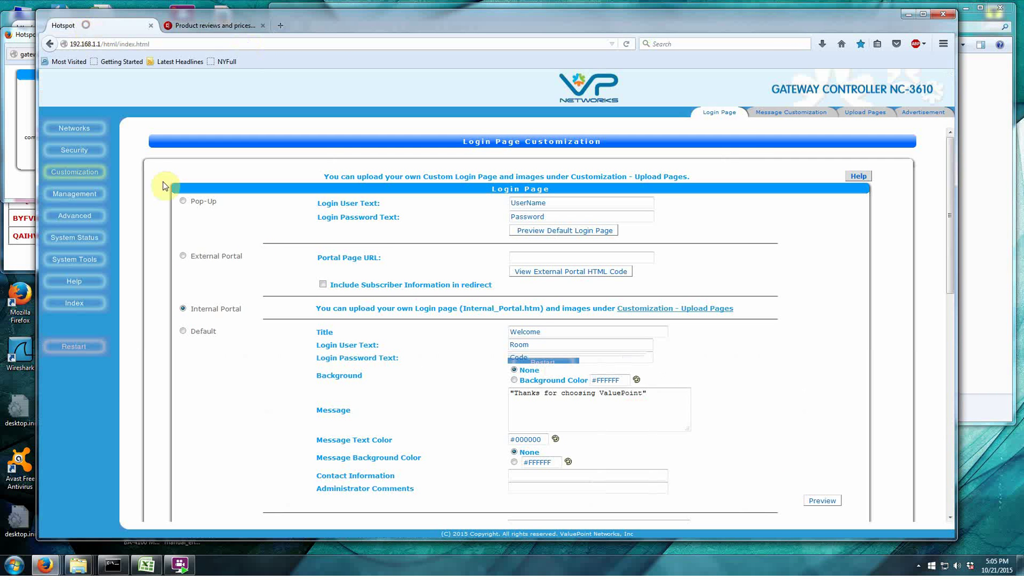
pyautogui.click(867, 113)
pyautogui.scroll(-3, 514, 432)
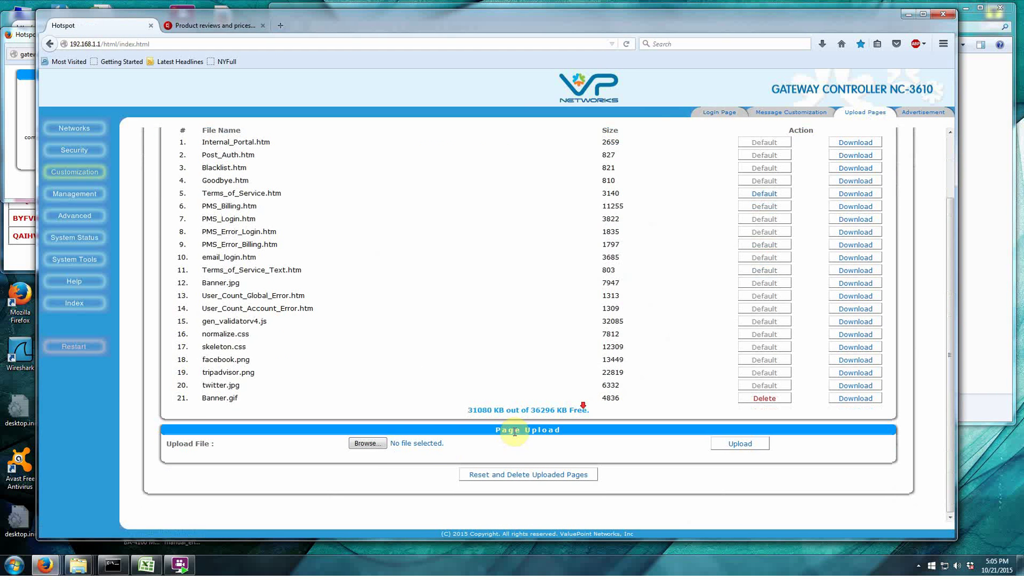
# Upload Internal_Portal.htm from the Tutorial folder and confirm both prompts.
pyautogui.click(368, 443)
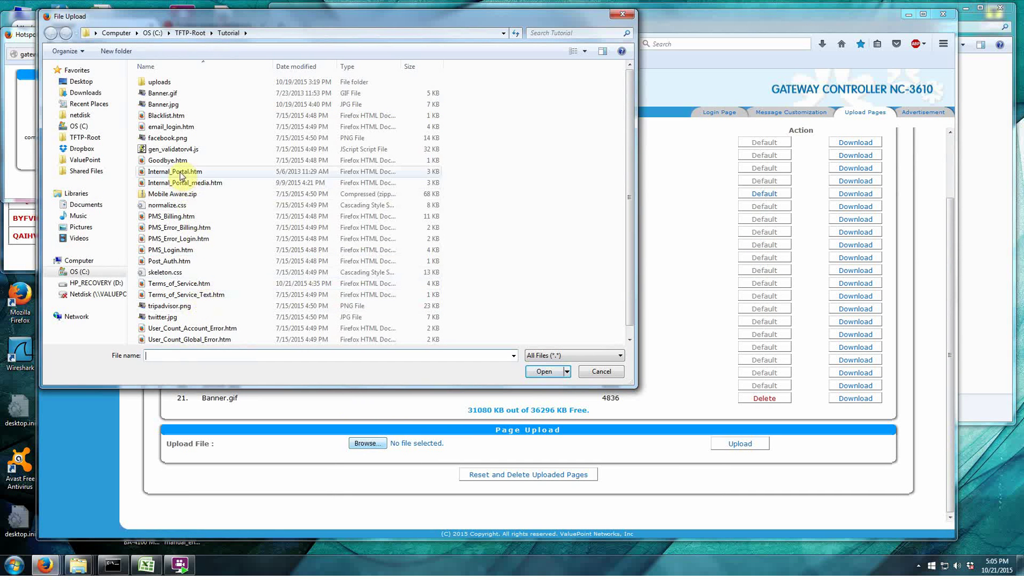
pyautogui.click(178, 171)
pyautogui.click(544, 371)
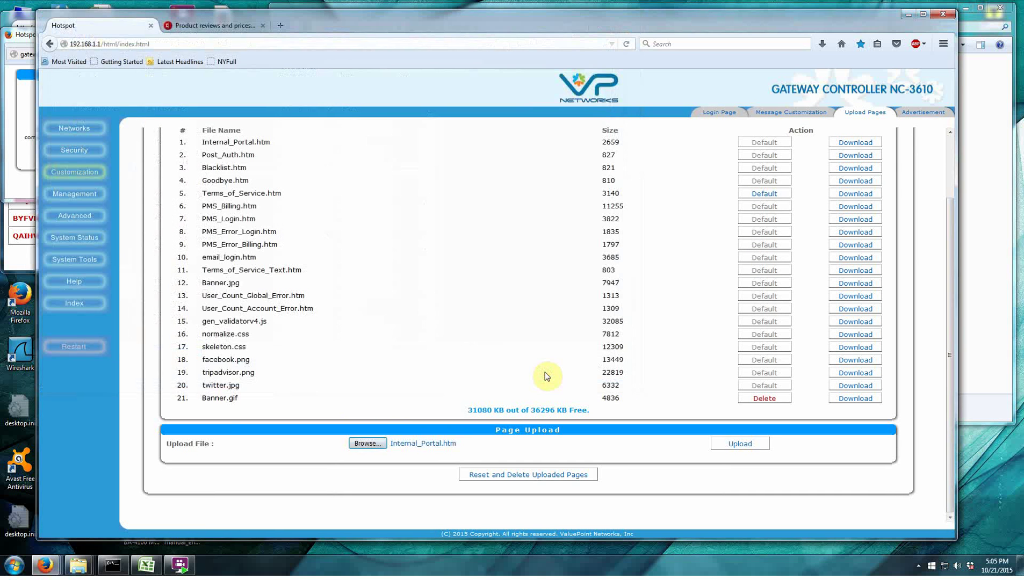
pyautogui.click(713, 446)
pyautogui.click(477, 261)
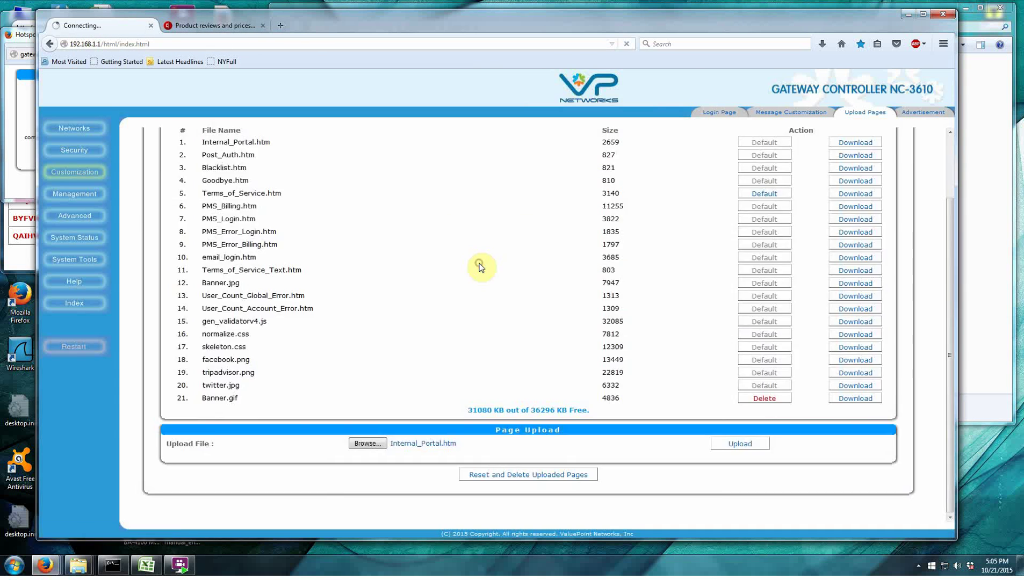
pyautogui.click(537, 198)
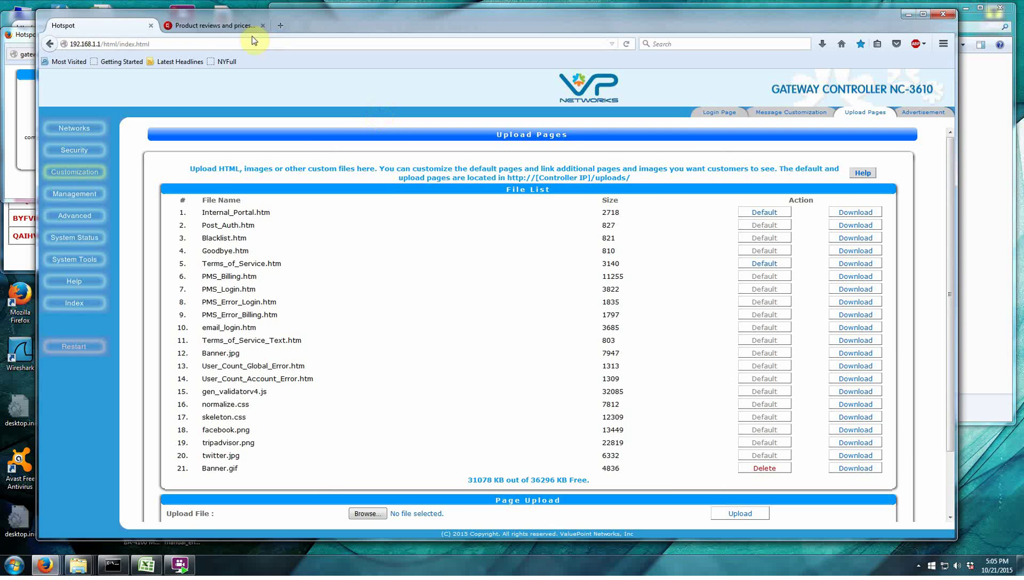
# In the second tab, log the client out via the 1.1.1.1 address and dismiss the notice.
pyautogui.click(237, 25)
pyautogui.click(230, 43)
pyautogui.write('1.1.1')
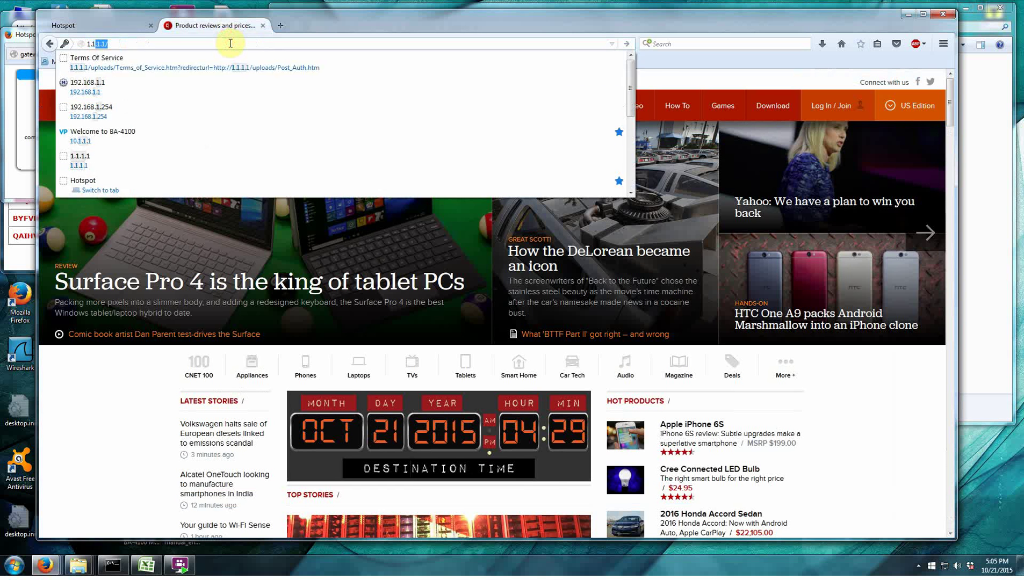
pyautogui.write('1')
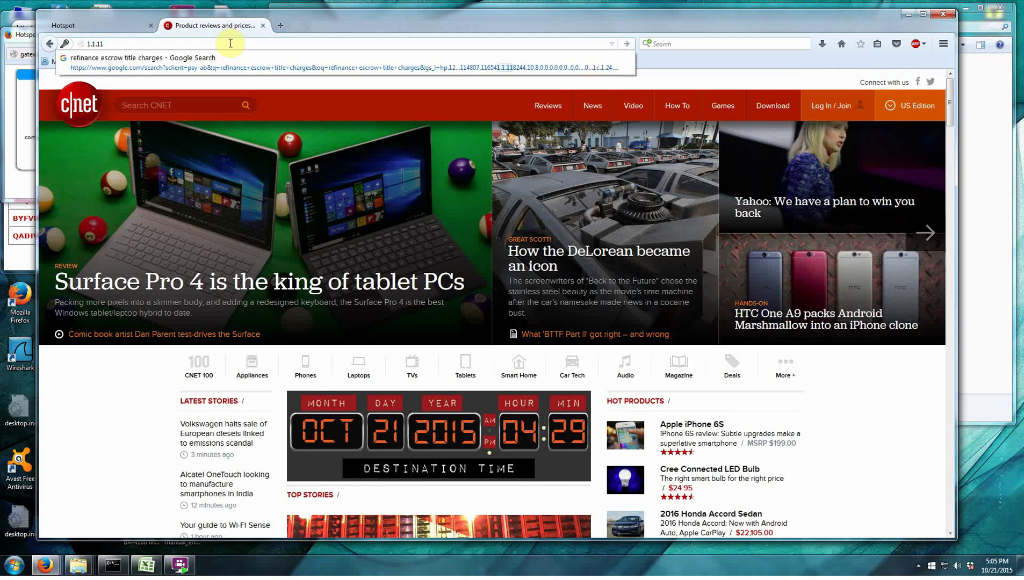
pyautogui.press('Return')
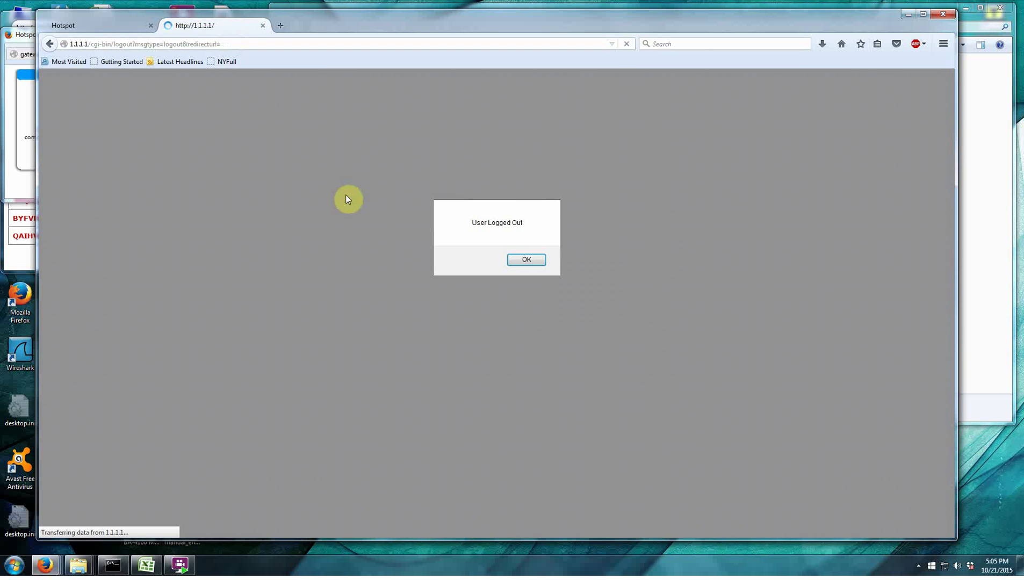
pyautogui.click(540, 263)
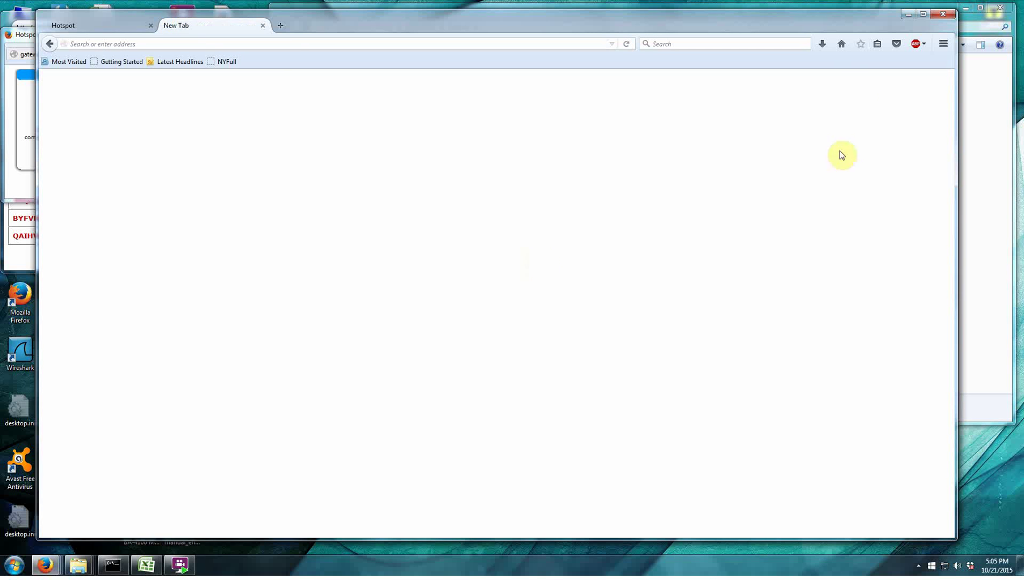
# Enter and submit the access code on the Single Code Login portal, then return to Upload Pages.
pyautogui.click(842, 45)
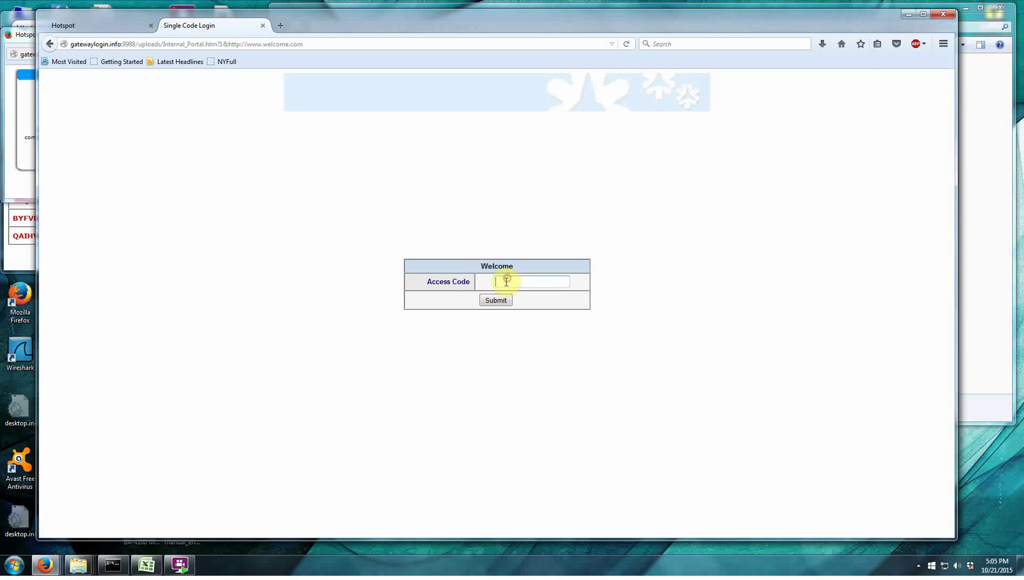
pyautogui.click(506, 282)
pyautogui.write('guest')
pyautogui.click(496, 299)
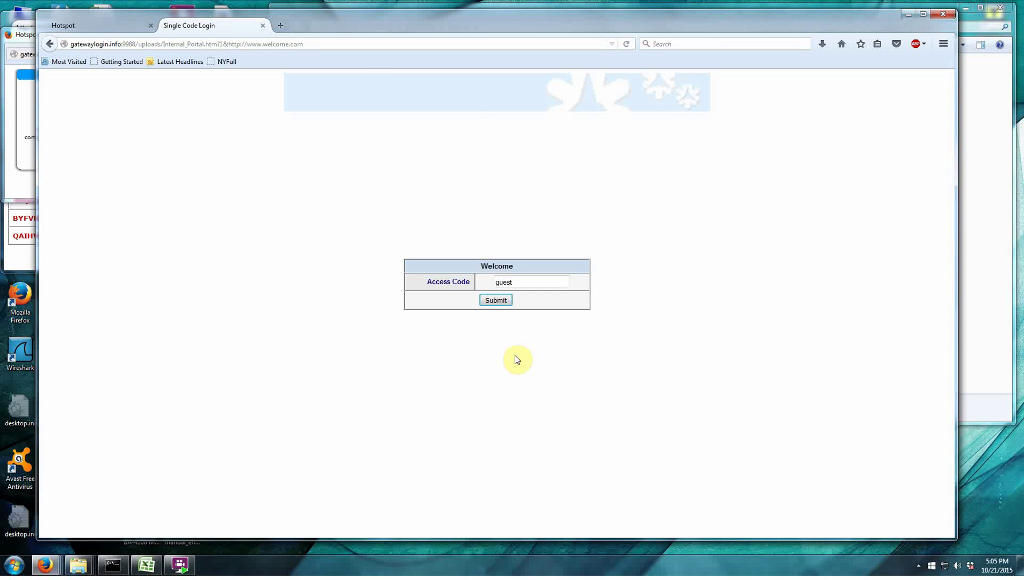
pyautogui.moveTo(350, 26)
pyautogui.mouseDown()
pyautogui.moveTo(359, 14)
pyautogui.moveTo(349, 31)
pyautogui.mouseUp()
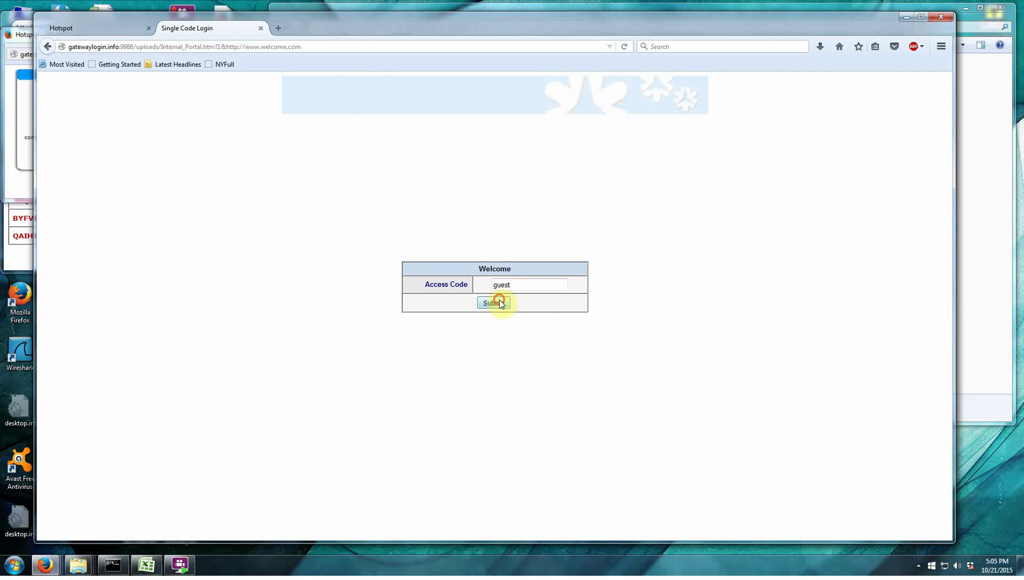
pyautogui.click(105, 27)
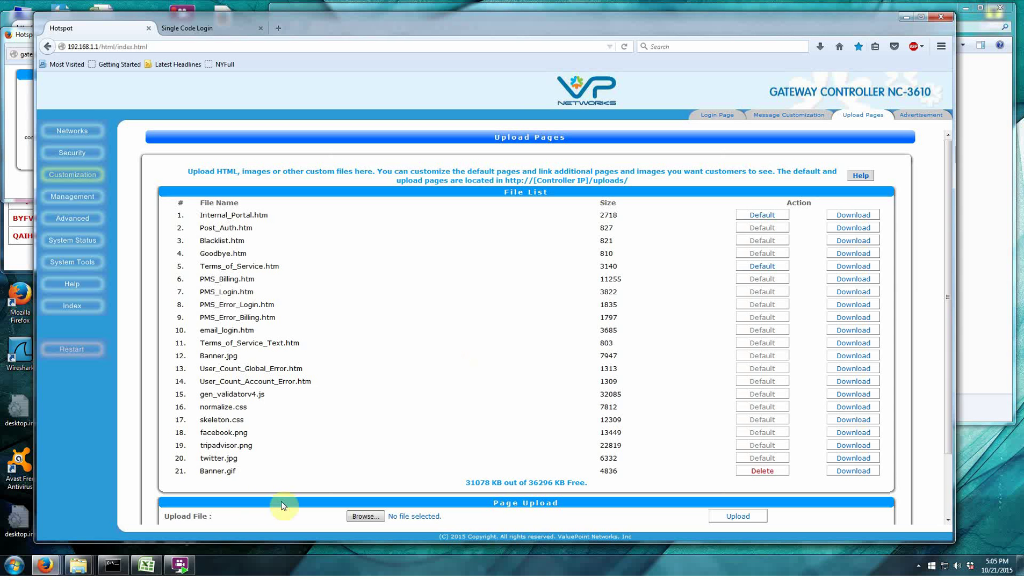
# Scroll through the Users sheet in Valuepoint_CreateUserDBv2.xls, then bring the gateway admin back.
pyautogui.moveTo(75, 569)
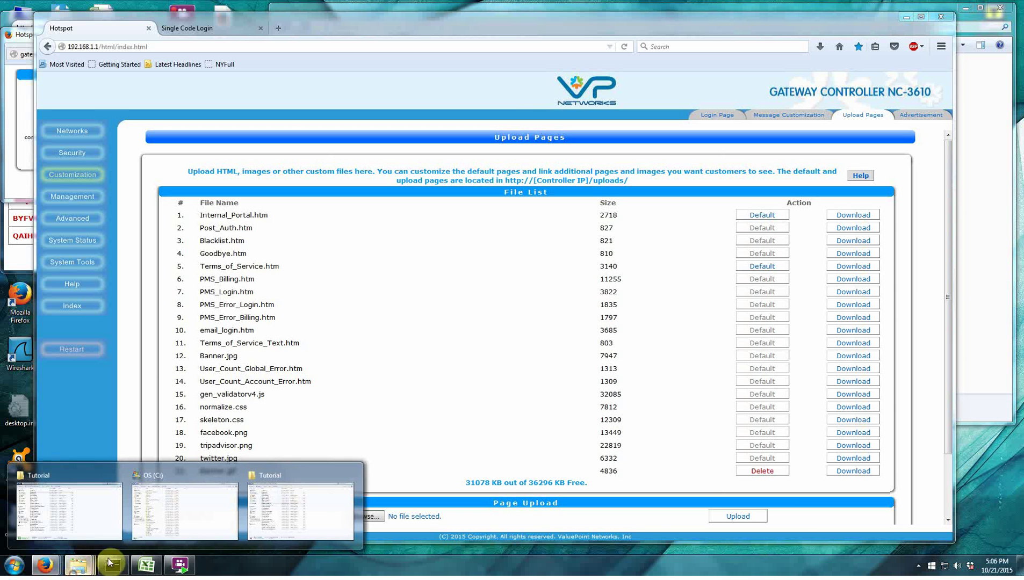
pyautogui.click(190, 520)
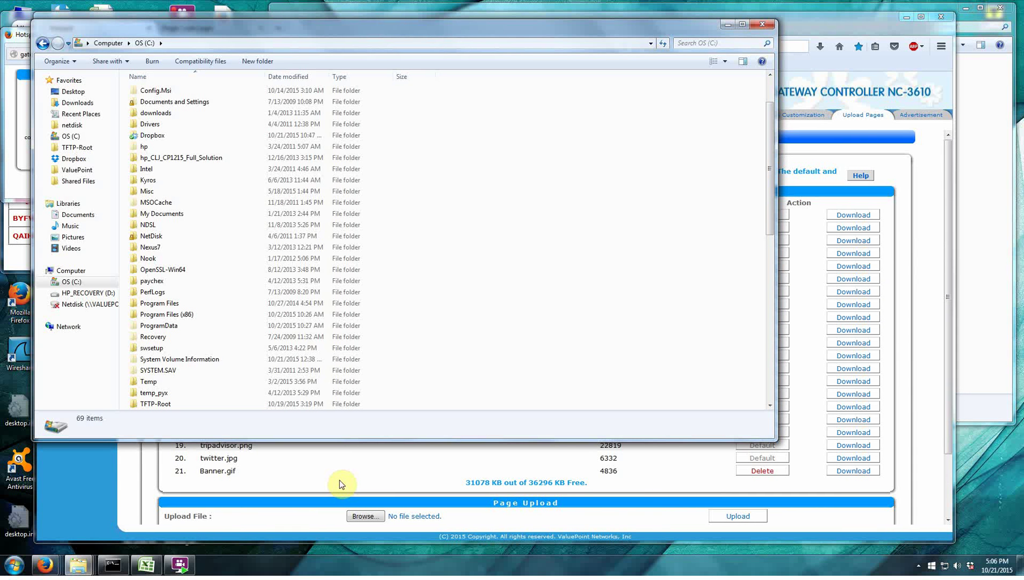
pyautogui.click(147, 565)
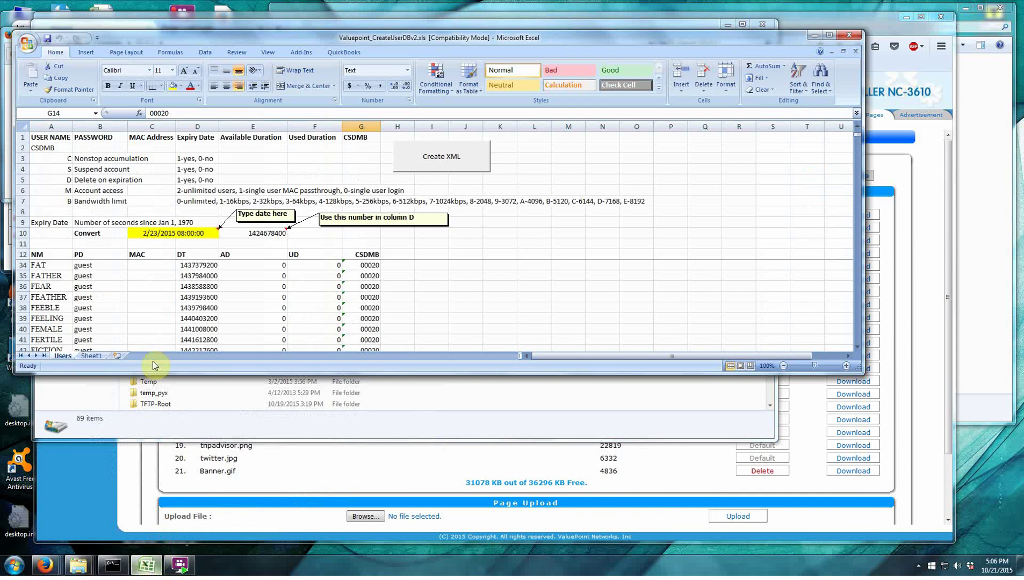
pyautogui.scroll(-4, 483, 285)
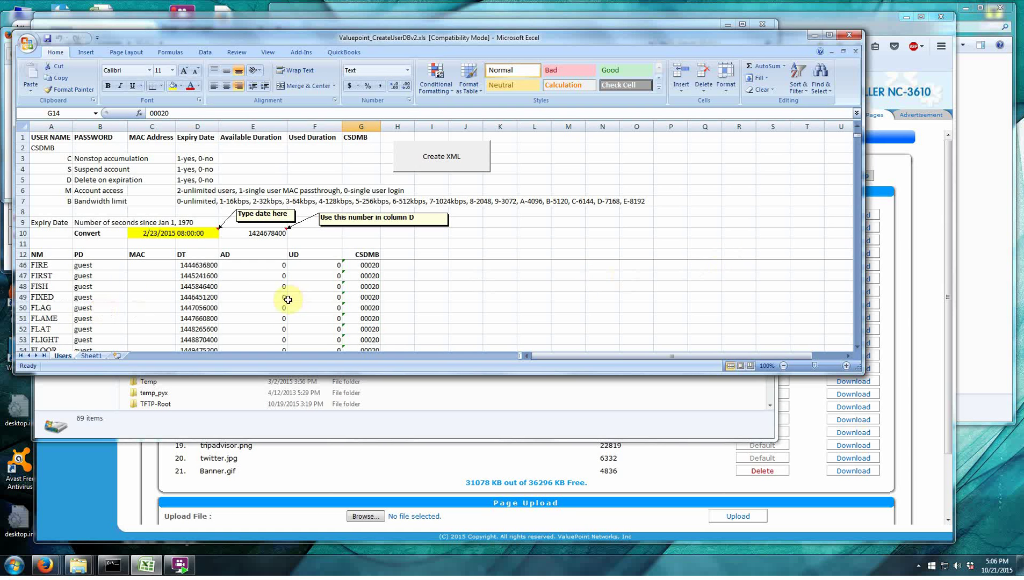
pyautogui.scroll(-4, 164, 293)
pyautogui.scroll(12, 165, 292)
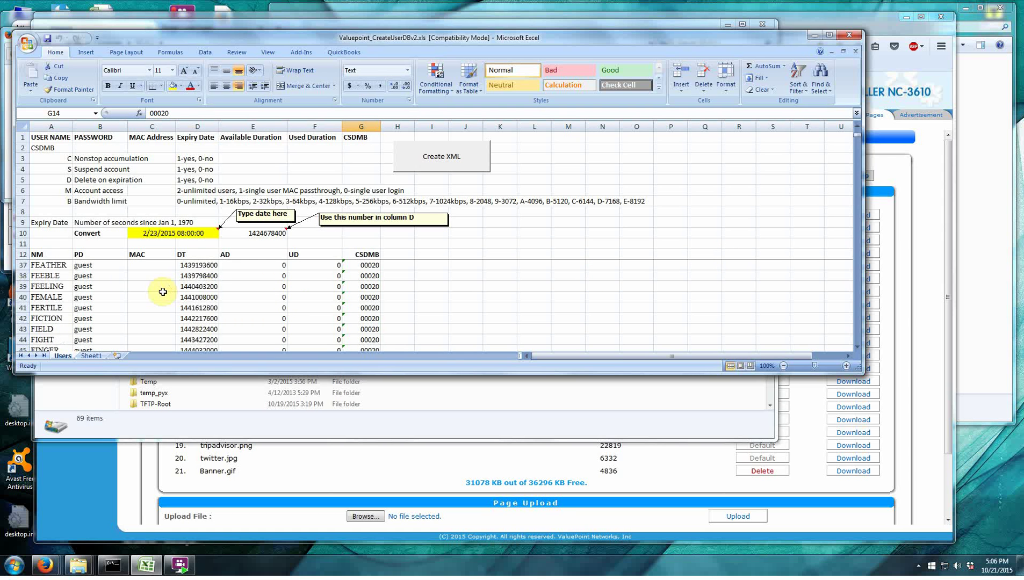
pyautogui.scroll(3, 163, 291)
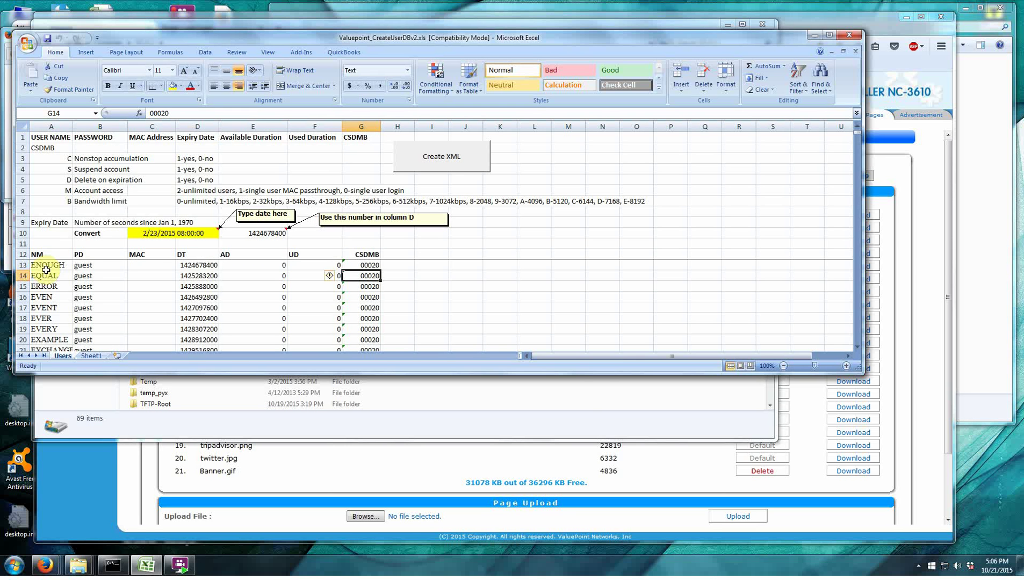
pyautogui.click(322, 475)
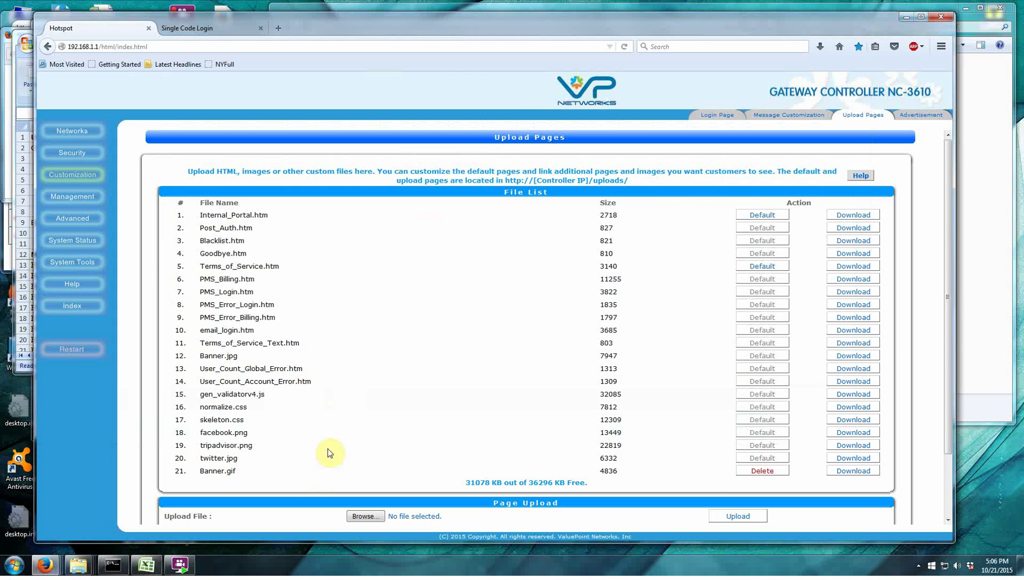
# Open the System Tools Maintenance page.
pyautogui.click(83, 263)
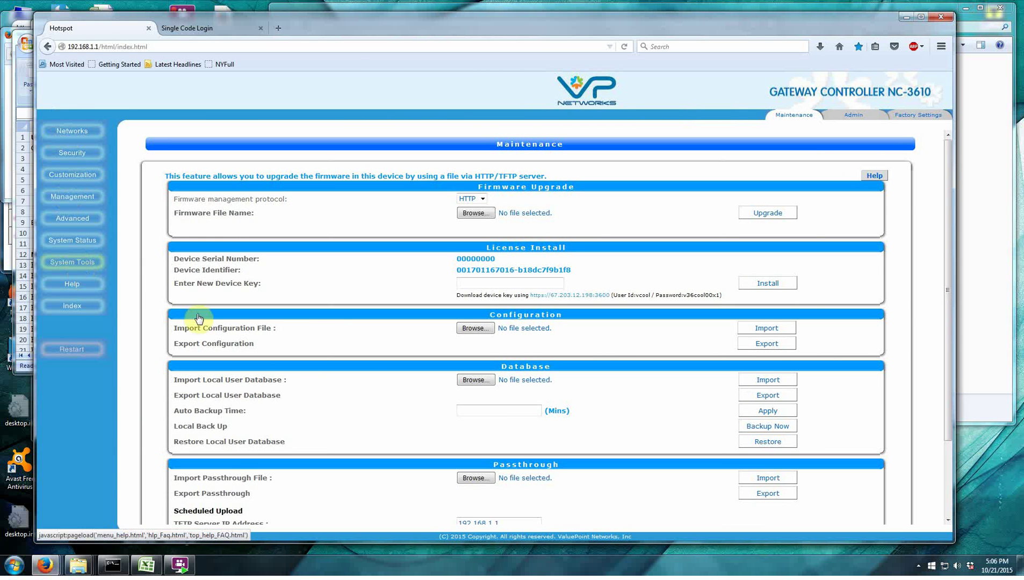
pyautogui.scroll(-2, 379, 388)
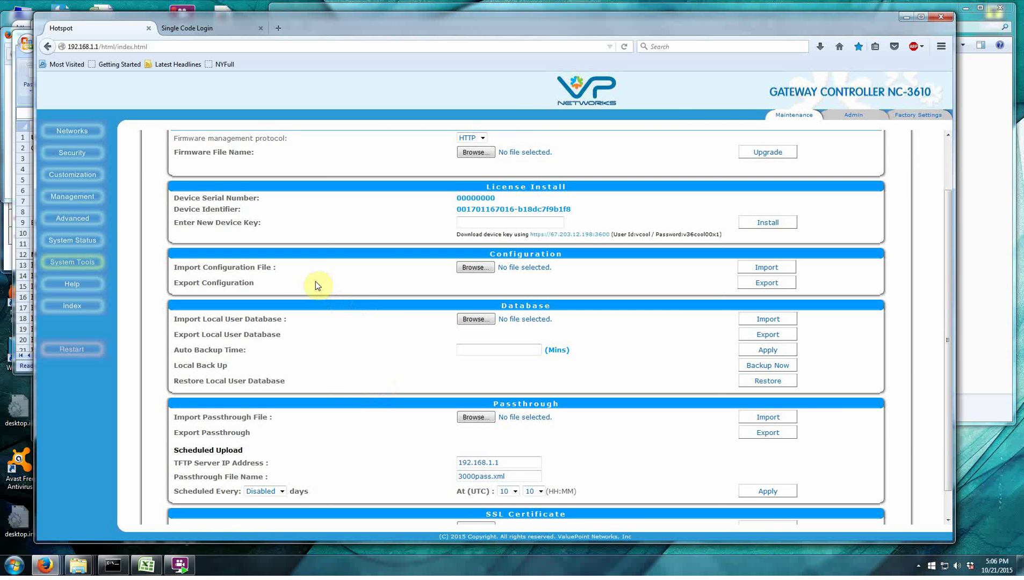
pyautogui.scroll(2, 318, 285)
pyautogui.scroll(-2, 320, 285)
# Import TFTP-Root\Configs\UserDataBase.xml as the local user database.
pyautogui.click(485, 321)
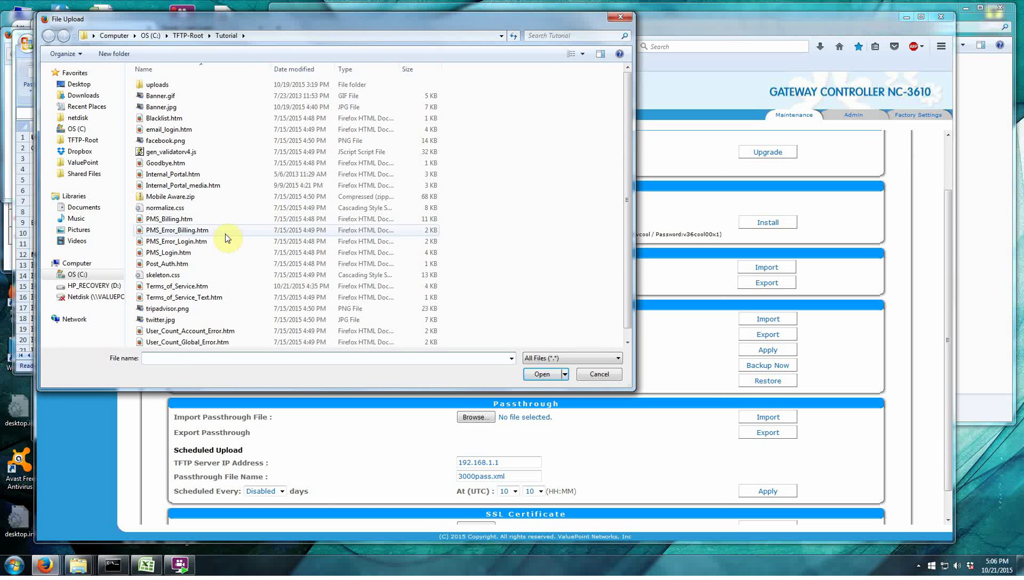
pyautogui.click(81, 141)
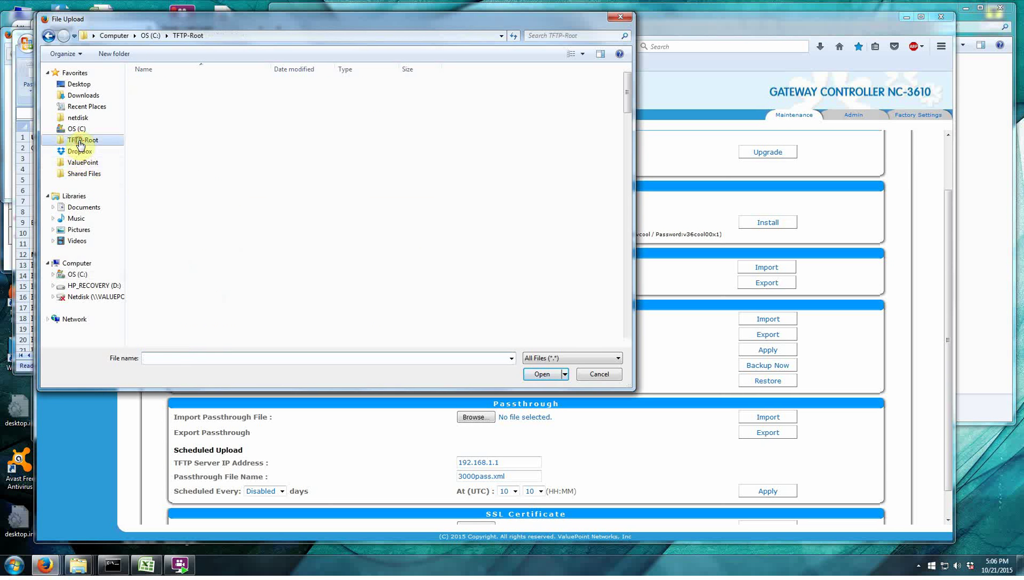
pyautogui.doubleClick(168, 119)
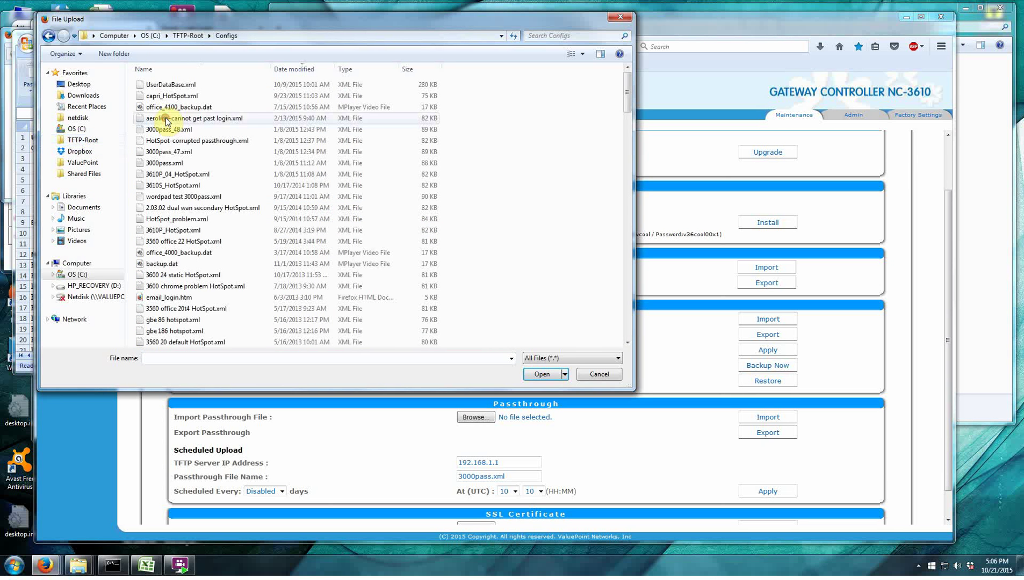
pyautogui.click(167, 85)
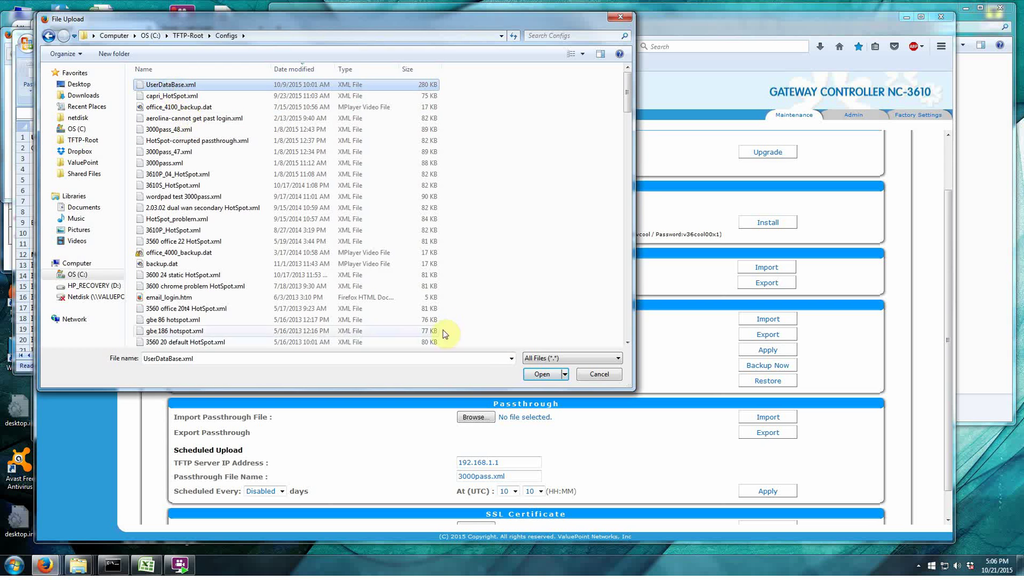
pyautogui.click(542, 374)
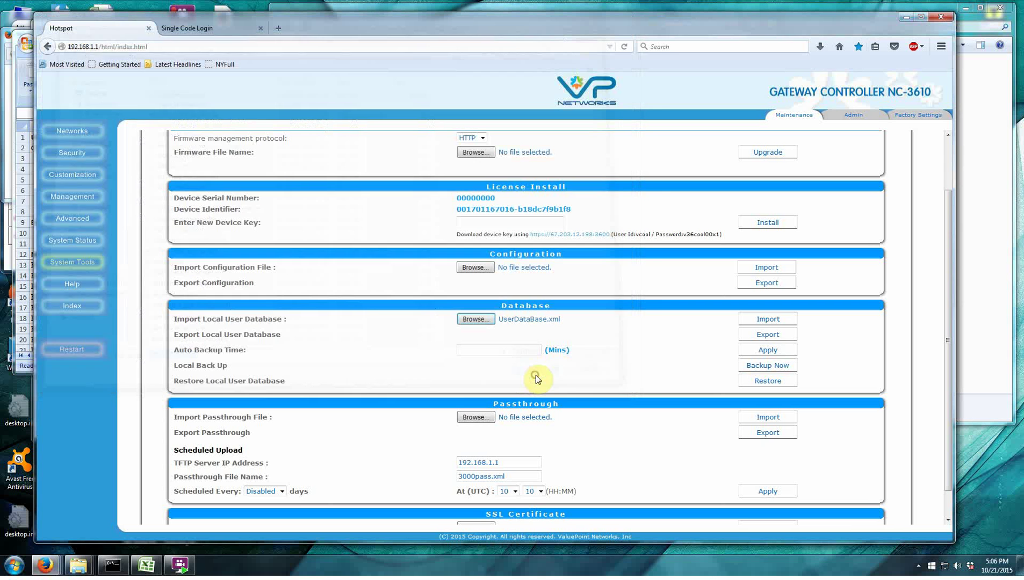
pyautogui.click(778, 324)
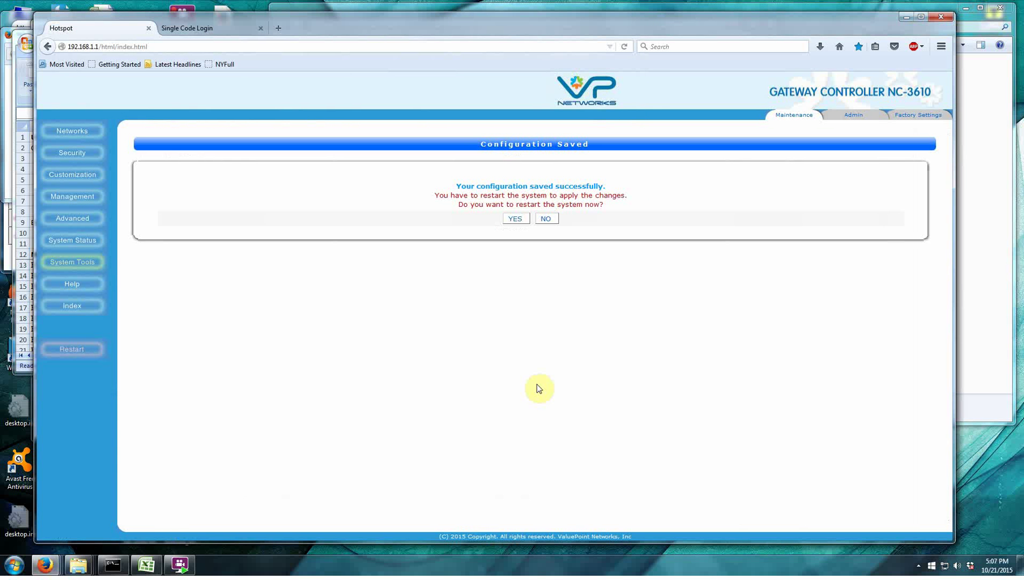
# Decline the restart and go to Security's Authentication Configuration, where Local Authentication is selected.
pyautogui.click(546, 219)
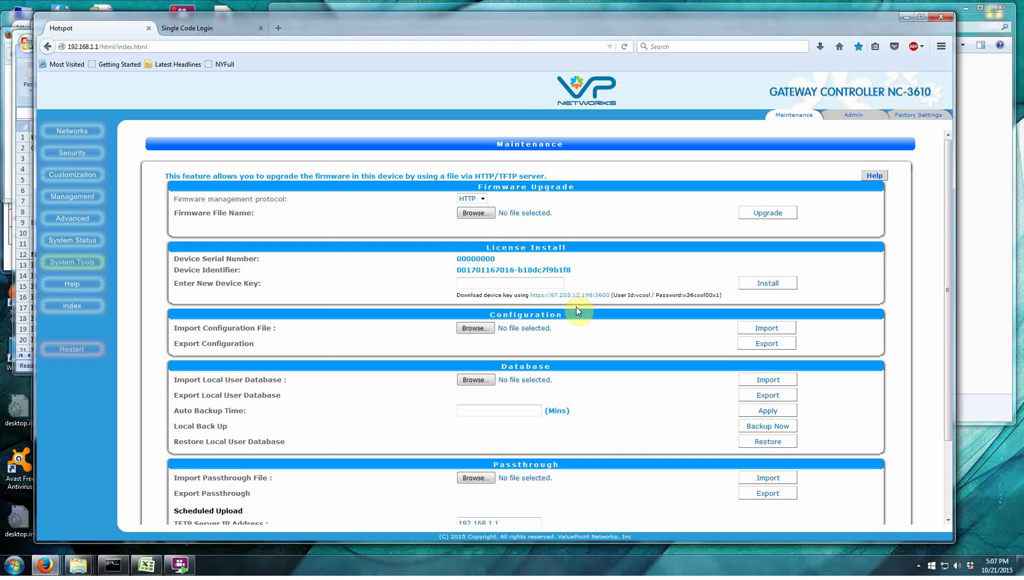
pyautogui.scroll(-3, 604, 354)
pyautogui.scroll(3, 604, 354)
pyautogui.scroll(-3, 594, 362)
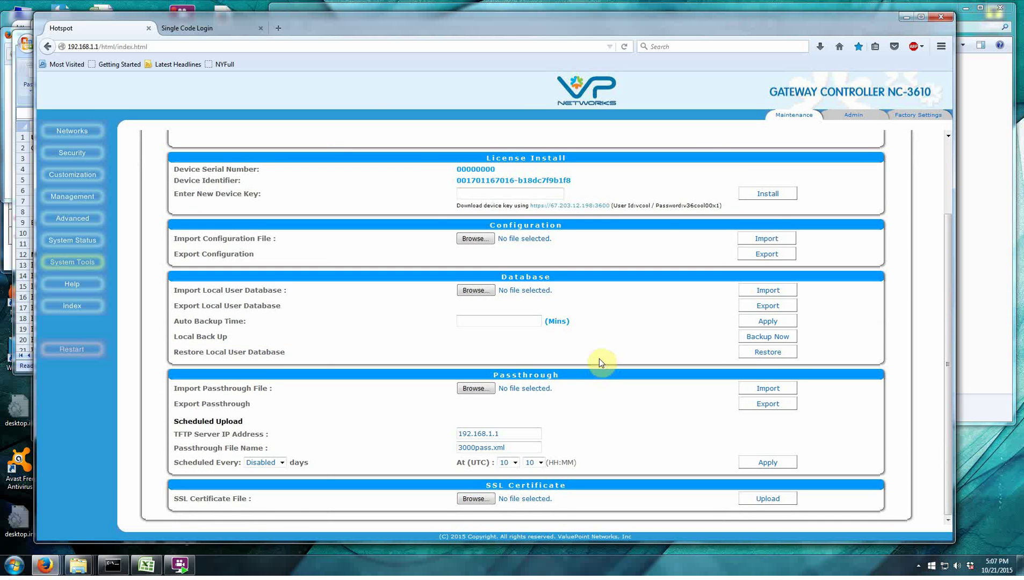
pyautogui.scroll(3, 599, 363)
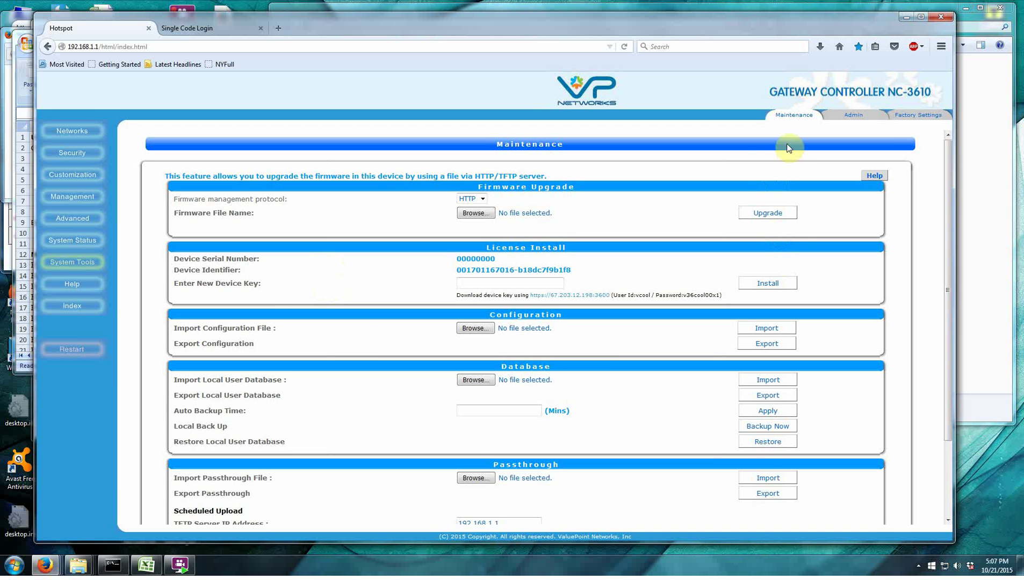
pyautogui.click(72, 155)
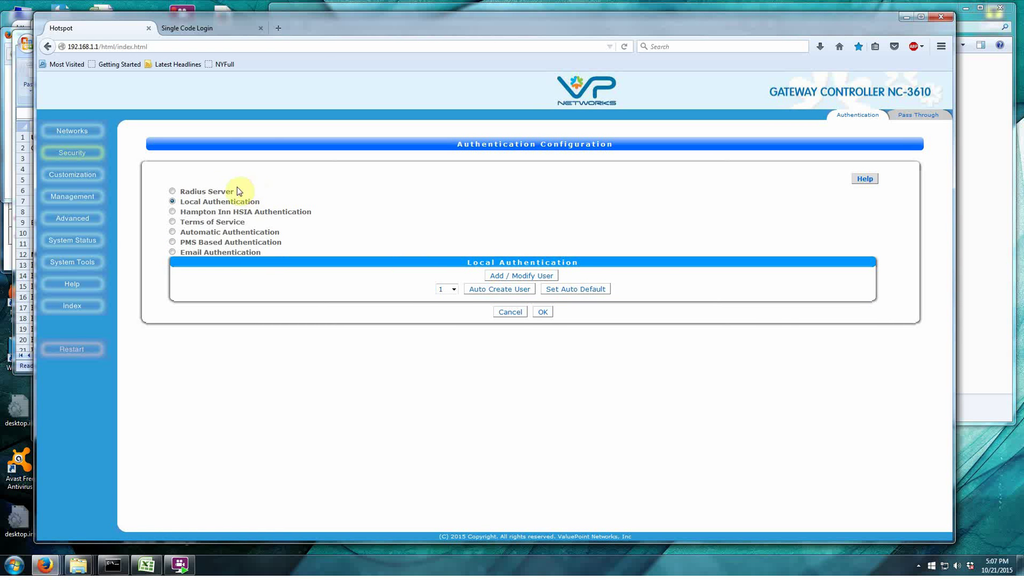
# Try Radius Server and PMS Based options, checking PMS server types, then select Email Authentication.
pyautogui.click(172, 191)
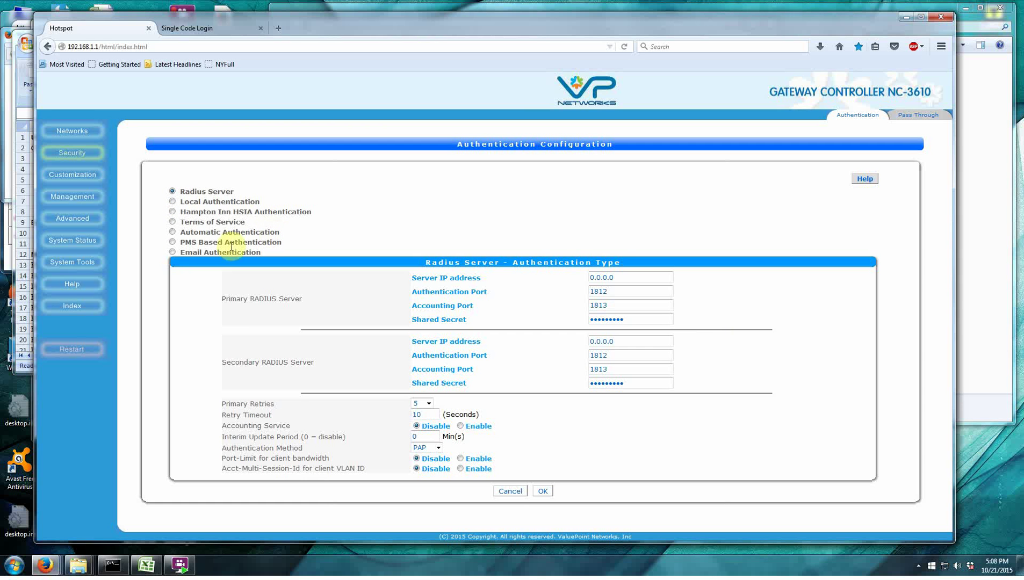
pyautogui.click(171, 241)
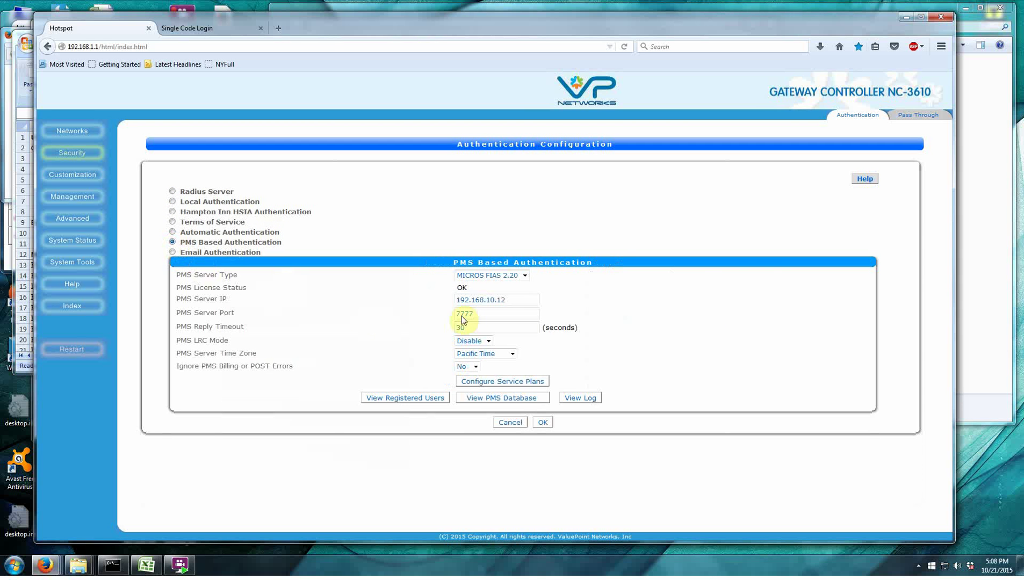
pyautogui.click(525, 275)
pyautogui.click(571, 280)
pyautogui.click(585, 301)
pyautogui.click(173, 252)
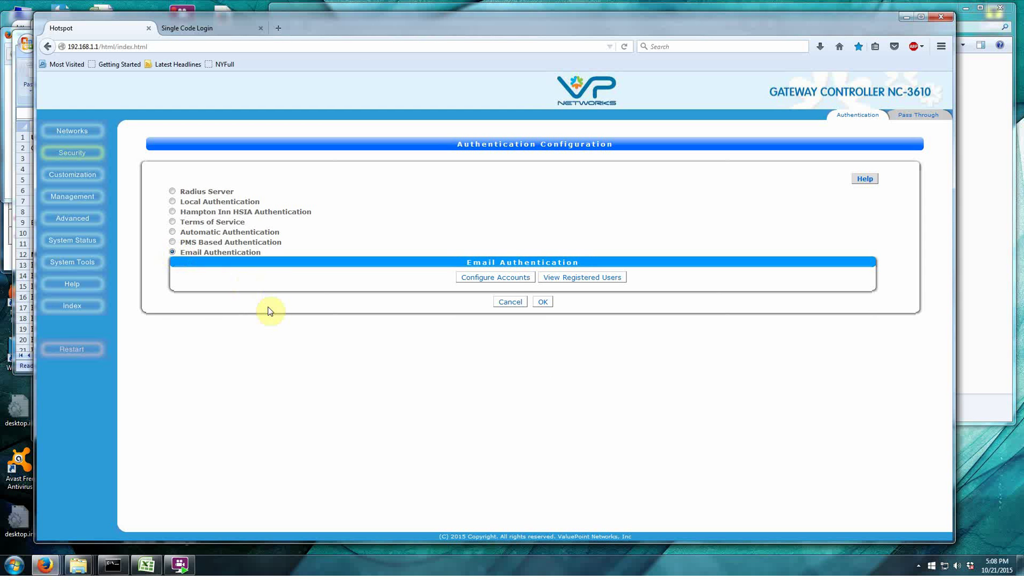